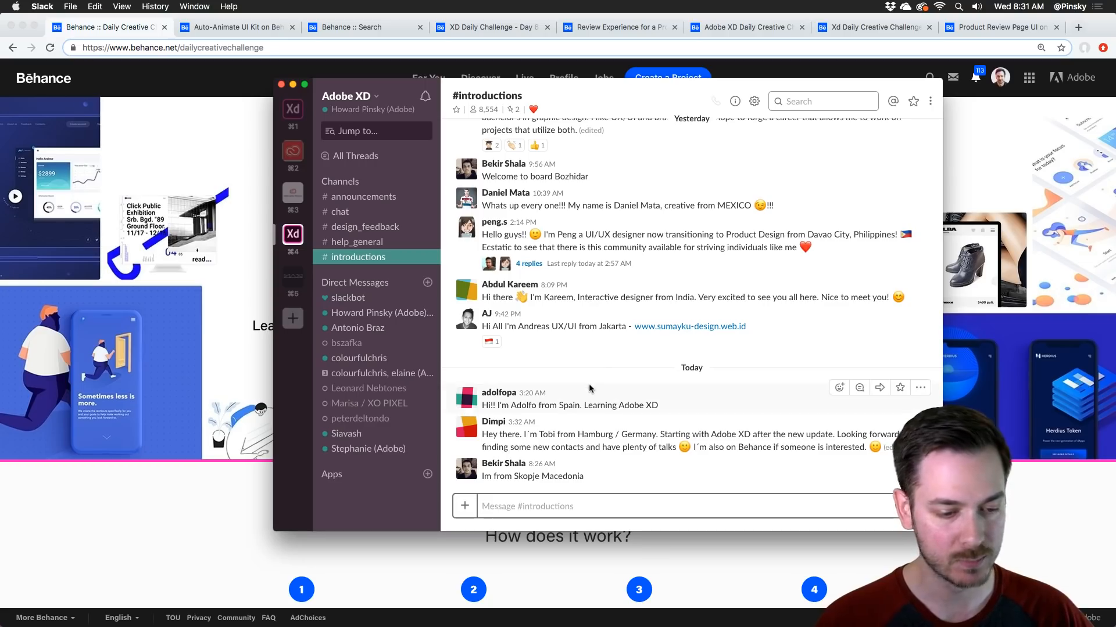
Step: Read the recent posts in the Adobe XD workspace's #introductions channel and open the #help_general channel
{"action": "scroll", "coordinate": [598, 383], "scroll_direction": "up", "scroll_amount": 2}
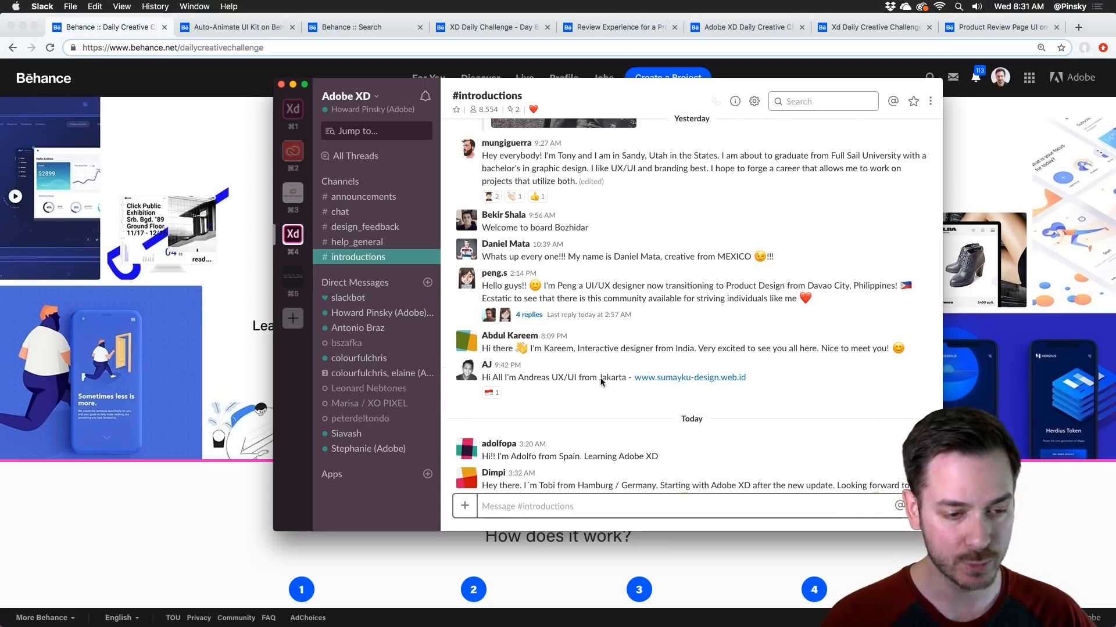
{"action": "scroll", "coordinate": [601, 383], "scroll_direction": "up", "scroll_amount": 5}
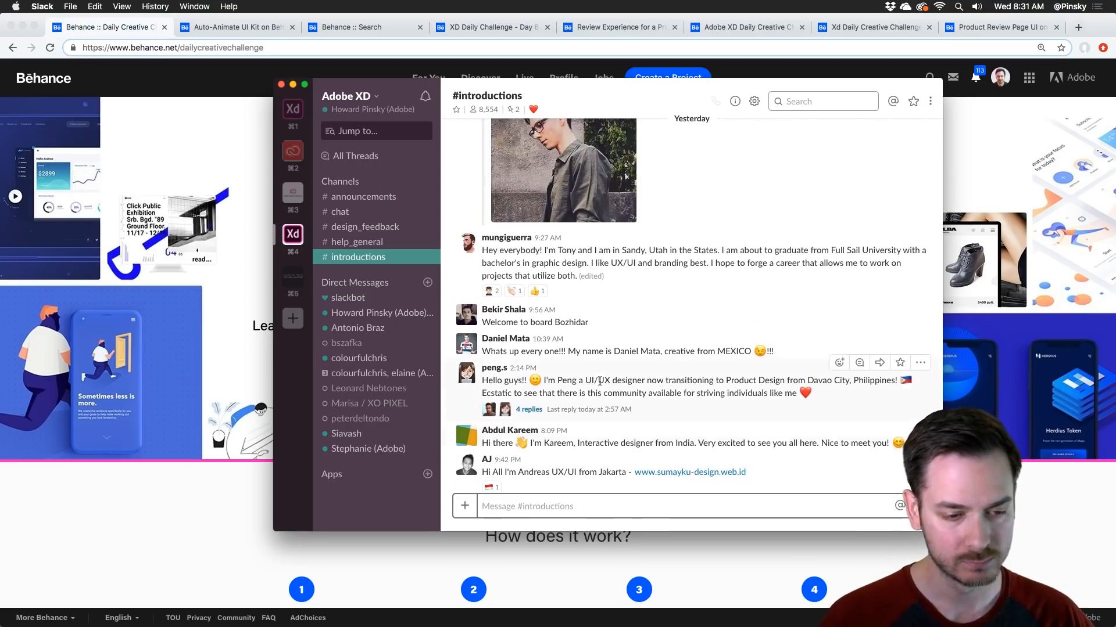
{"action": "scroll", "coordinate": [599, 381], "scroll_direction": "up", "scroll_amount": 12}
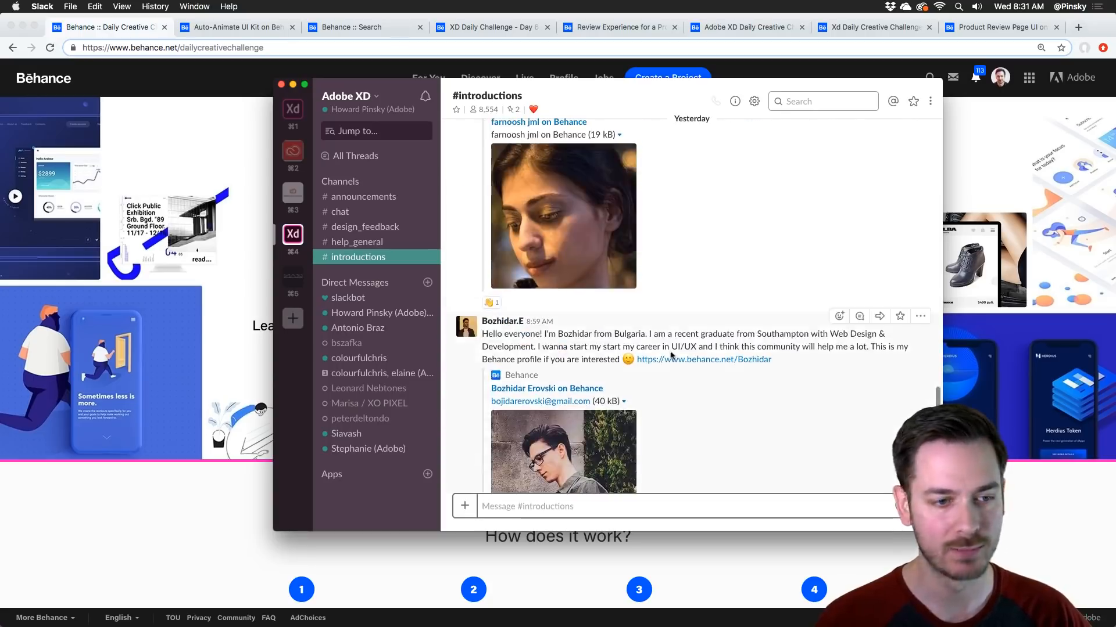
{"action": "scroll", "coordinate": [668, 363], "scroll_direction": "down", "scroll_amount": 10}
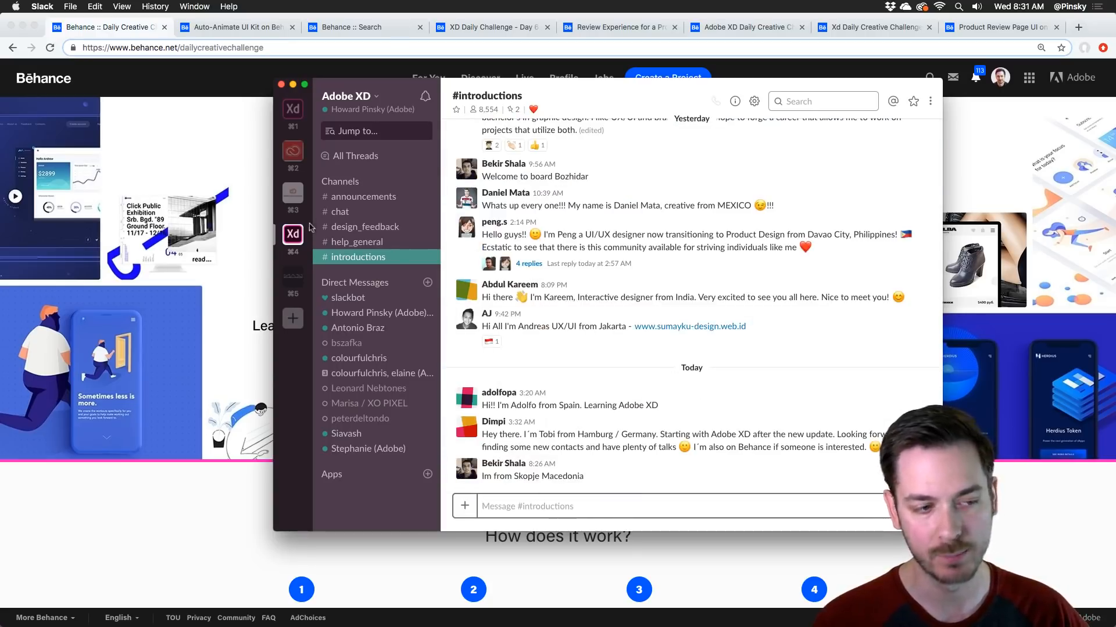
{"action": "left_click", "coordinate": [337, 244]}
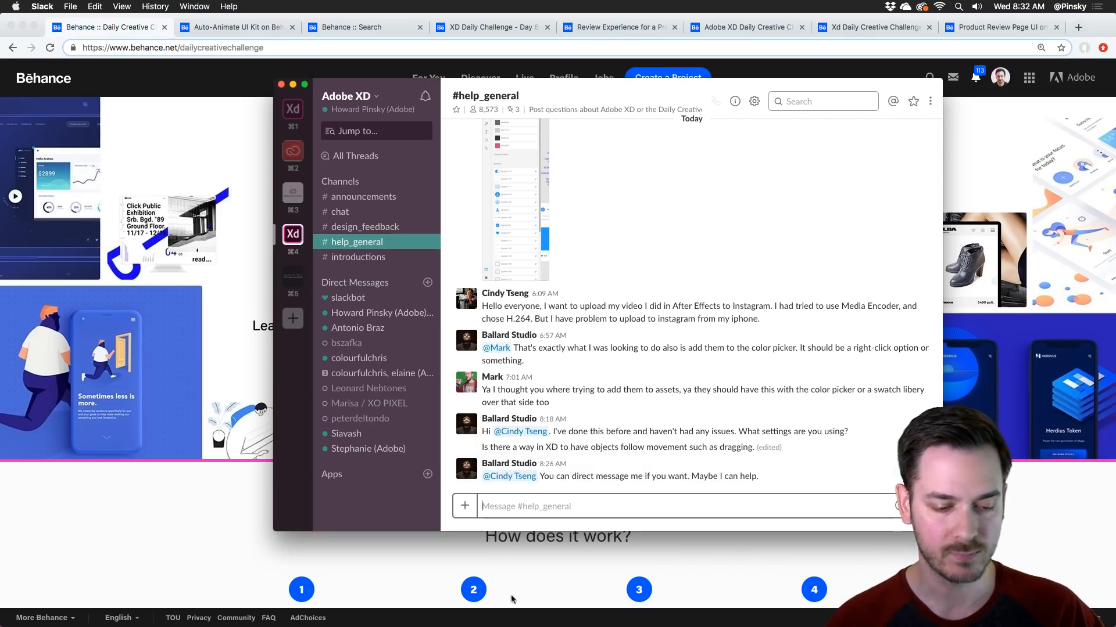
Step: Switch to Chrome and review the Daily Creative Challenge's "How does it work?" section, highlighting the keyword XDdailychallenge
{"action": "left_click", "coordinate": [559, 573]}
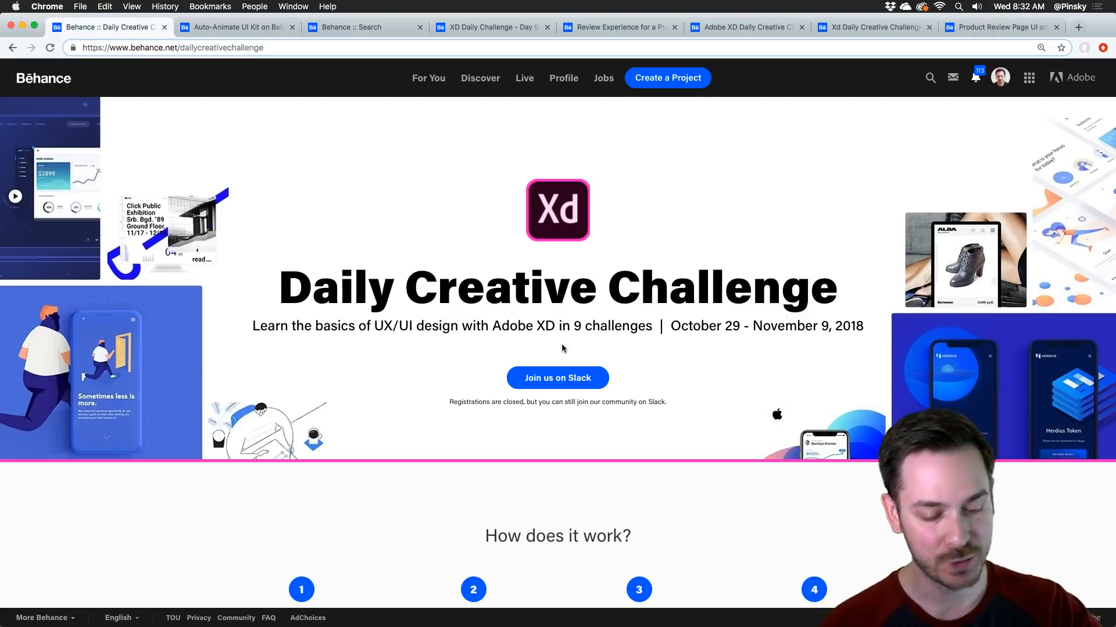
{"action": "scroll", "coordinate": [563, 345], "scroll_direction": "down", "scroll_amount": 4}
{"action": "scroll", "coordinate": [504, 339], "scroll_direction": "down", "scroll_amount": 1}
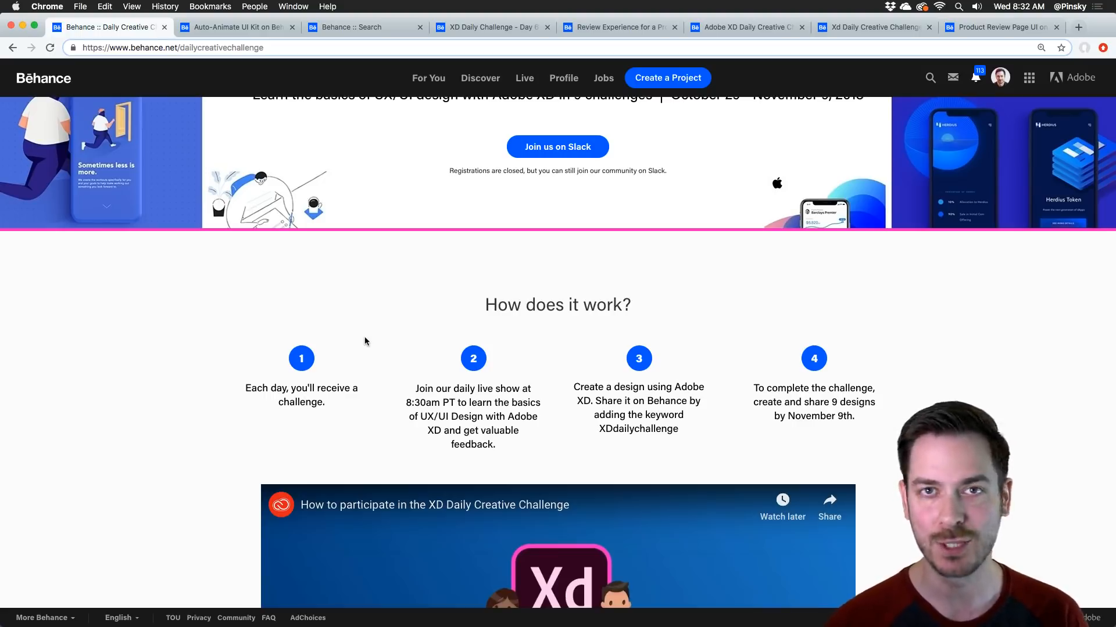
{"action": "scroll", "coordinate": [364, 338], "scroll_direction": "down", "scroll_amount": 5}
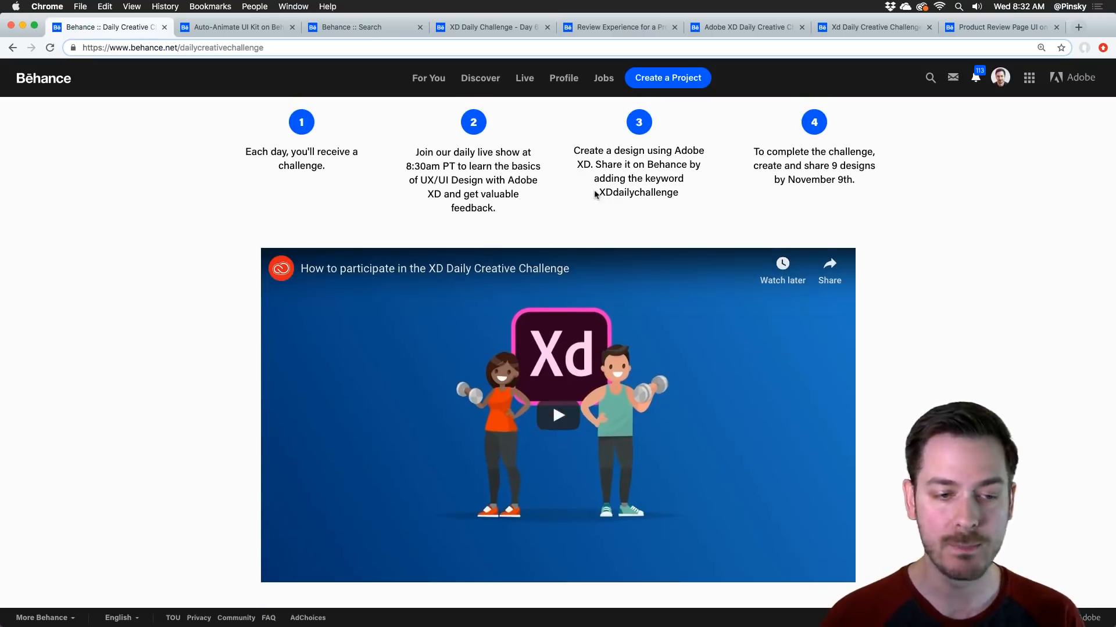
{"action": "left_click_drag", "start_coordinate": [598, 192], "coordinate": [683, 195]}
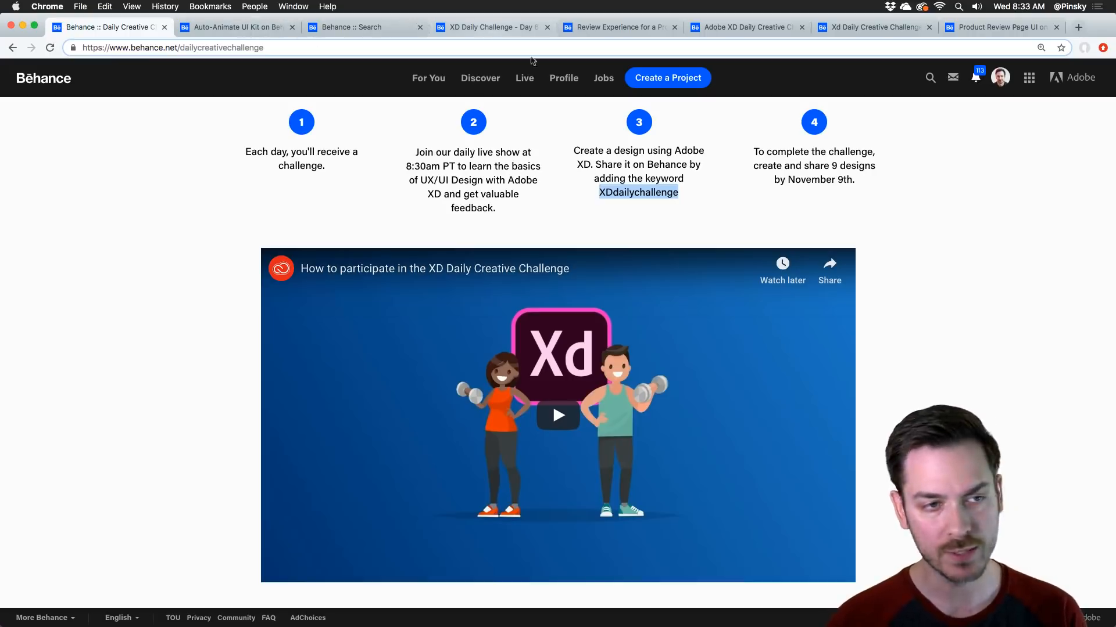
{"action": "scroll", "coordinate": [590, 129], "scroll_direction": "up", "scroll_amount": 1}
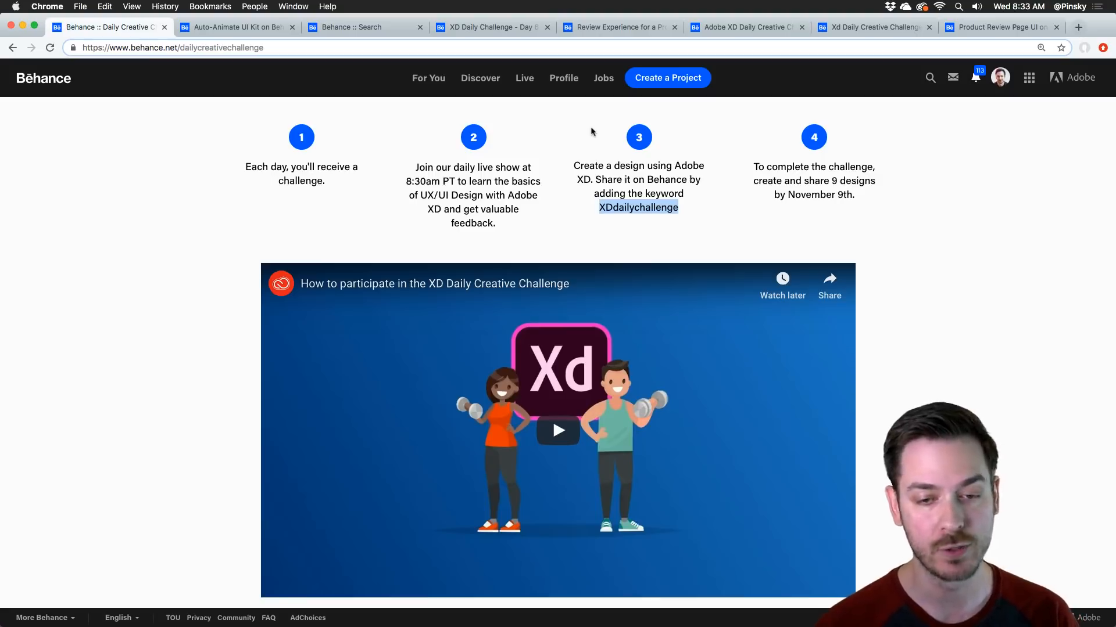
{"action": "left_click", "coordinate": [591, 131]}
Step: Look through the Next Steps section and the daily challenge cards down to the locked November 8 and 9 challenges
{"action": "scroll", "coordinate": [227, 252], "scroll_direction": "down", "scroll_amount": 7}
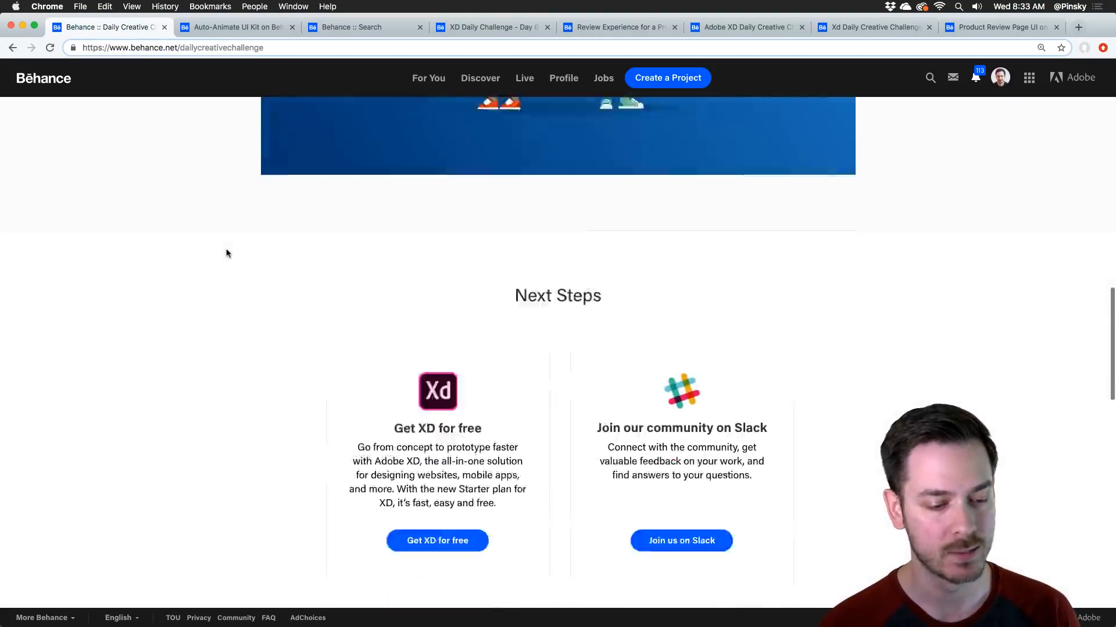
{"action": "scroll", "coordinate": [227, 254], "scroll_direction": "down", "scroll_amount": 2}
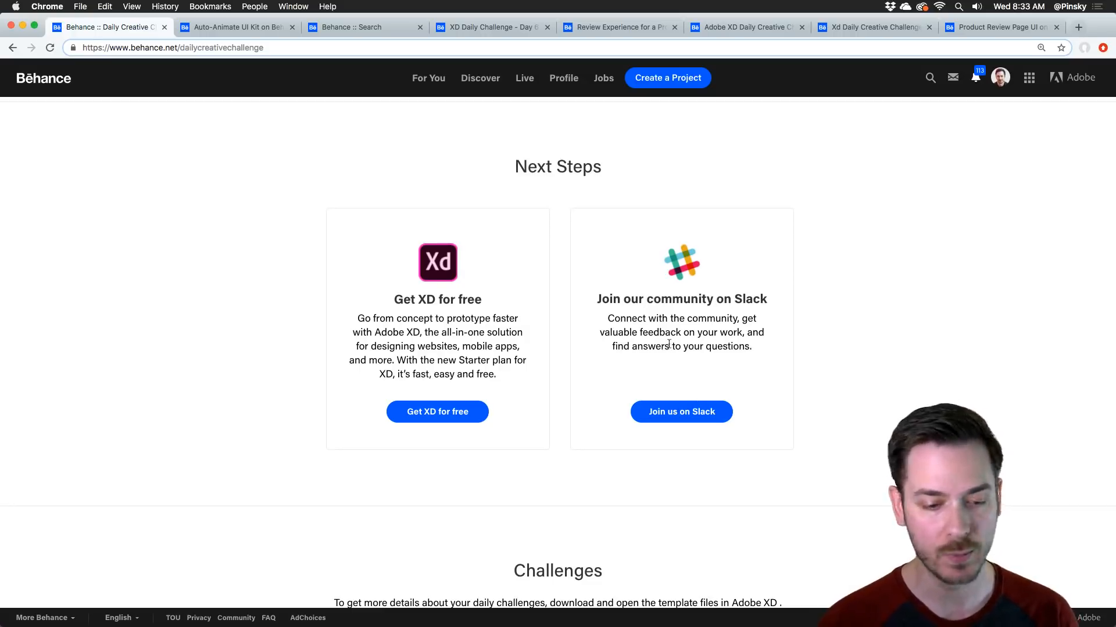
{"action": "scroll", "coordinate": [668, 340], "scroll_direction": "down", "scroll_amount": 3}
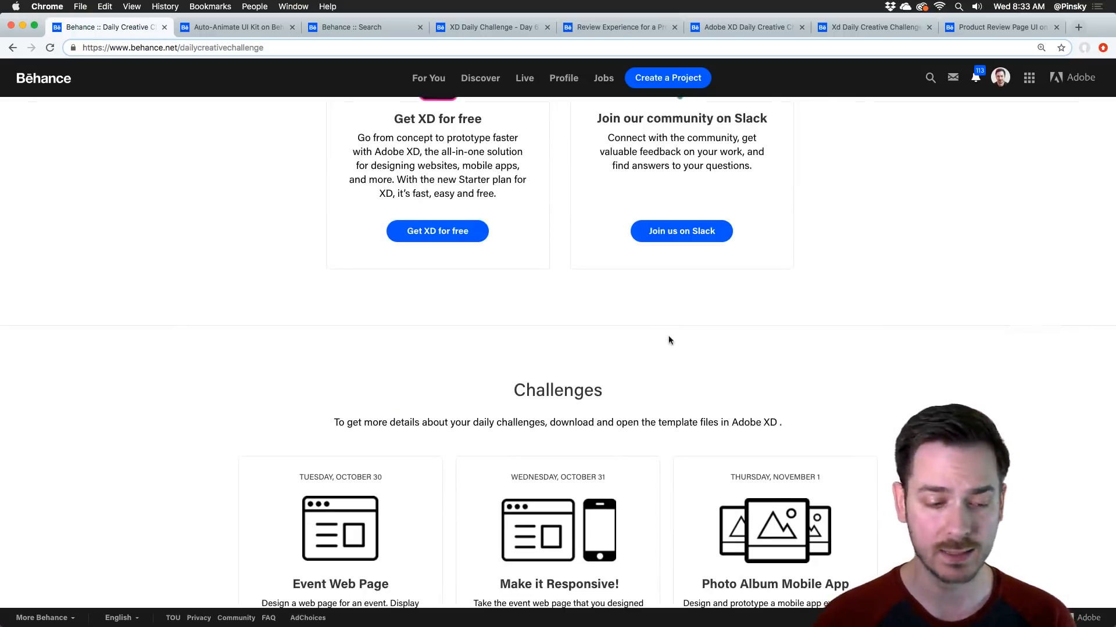
{"action": "scroll", "coordinate": [668, 340], "scroll_direction": "down", "scroll_amount": 4}
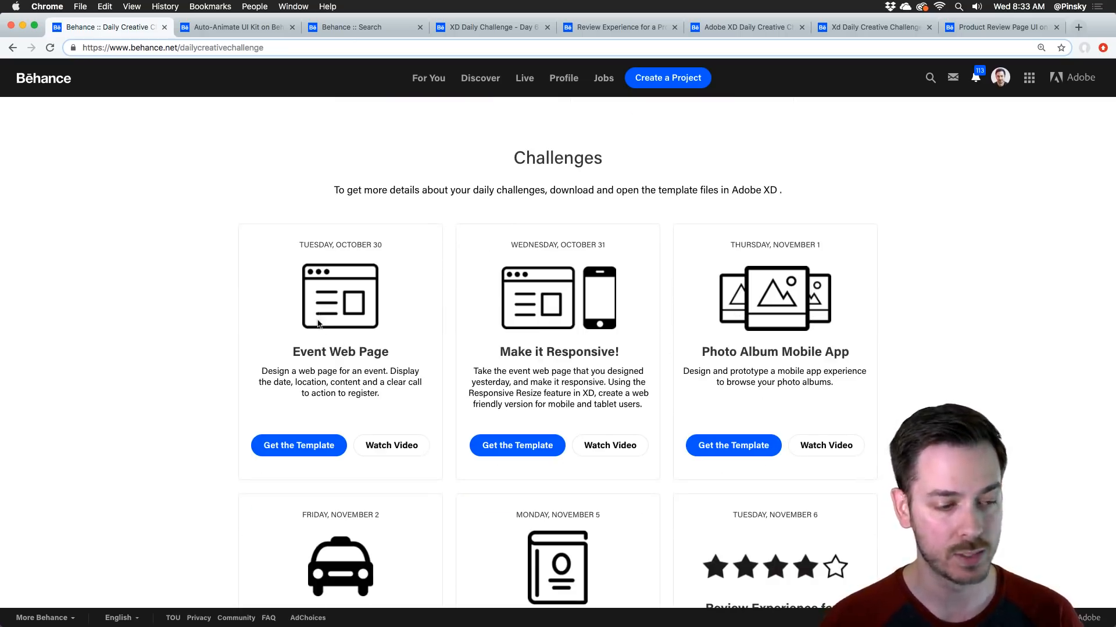
{"action": "scroll", "coordinate": [316, 334], "scroll_direction": "down", "scroll_amount": 1}
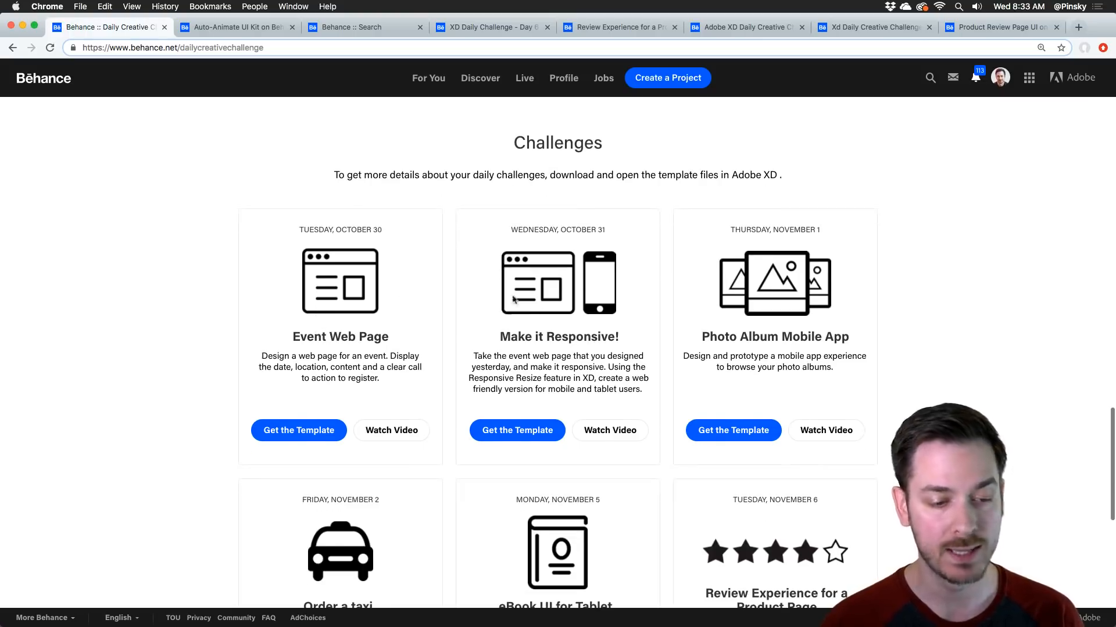
{"action": "scroll", "coordinate": [559, 314], "scroll_direction": "down", "scroll_amount": 10}
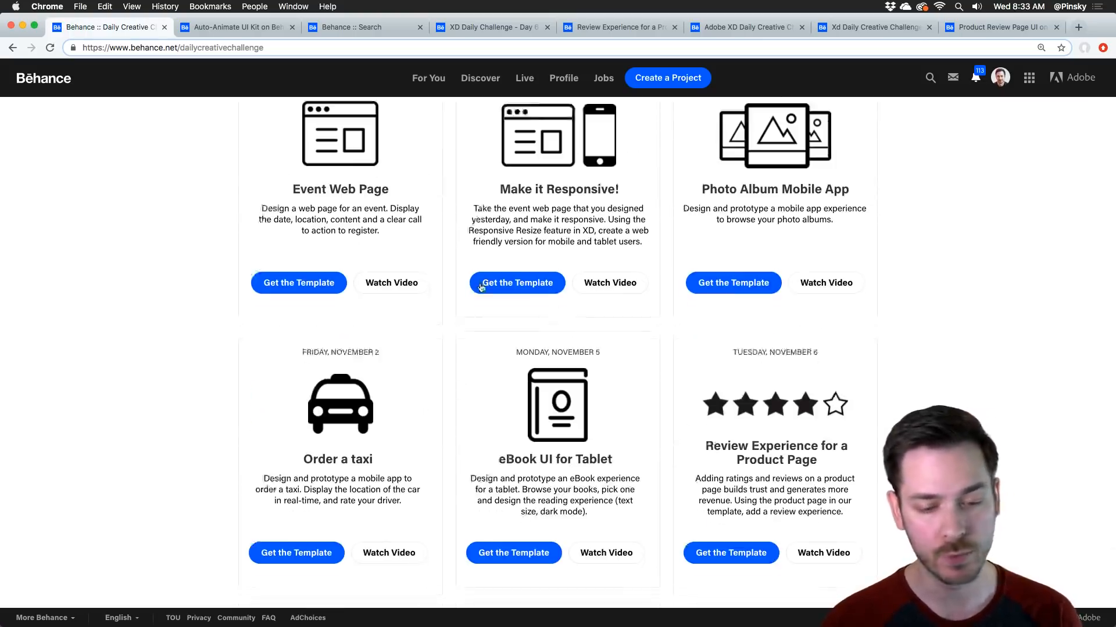
{"action": "scroll", "coordinate": [435, 314], "scroll_direction": "down", "scroll_amount": 1}
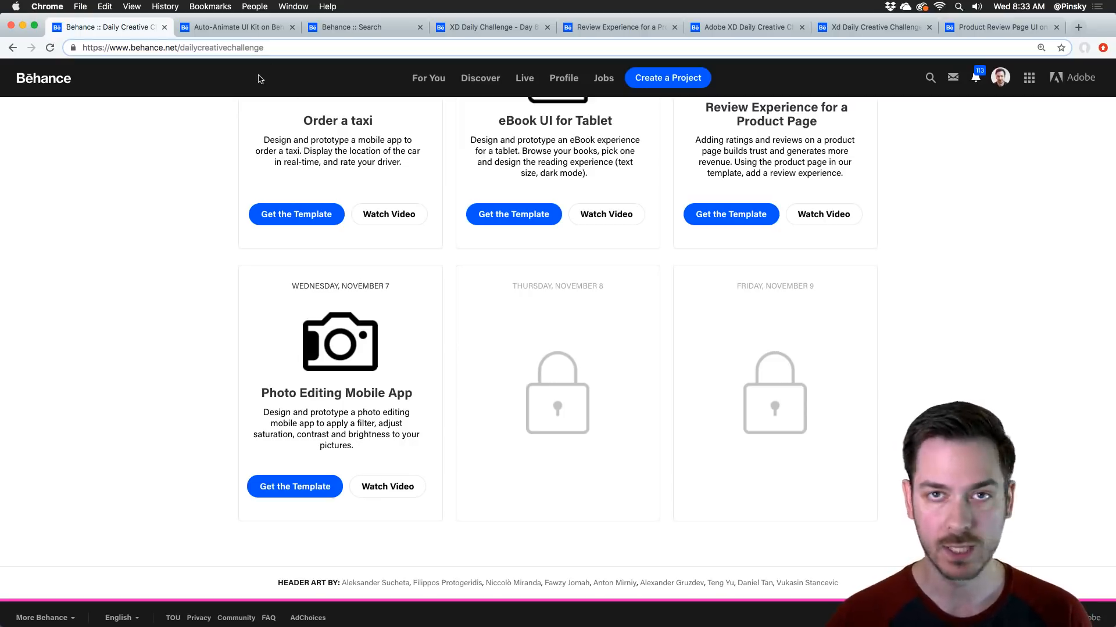
Step: Open the Auto-Animate UI Kit project and examine its animation previews, auto-animate explanation and XD file download link
{"action": "left_click", "coordinate": [256, 27]}
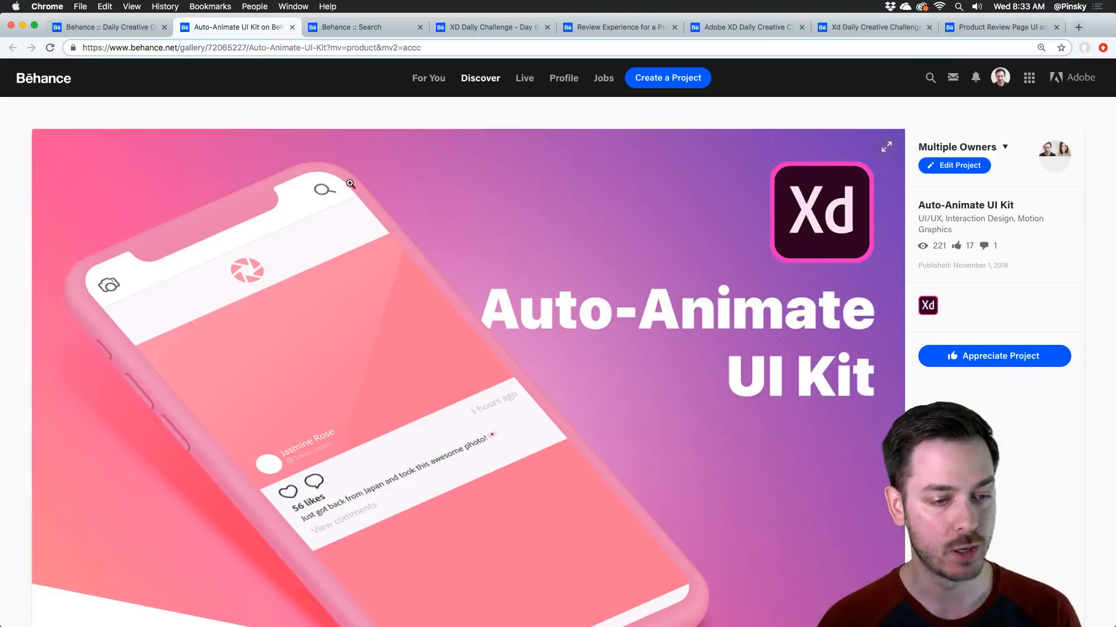
{"action": "scroll", "coordinate": [351, 184], "scroll_direction": "down", "scroll_amount": 2}
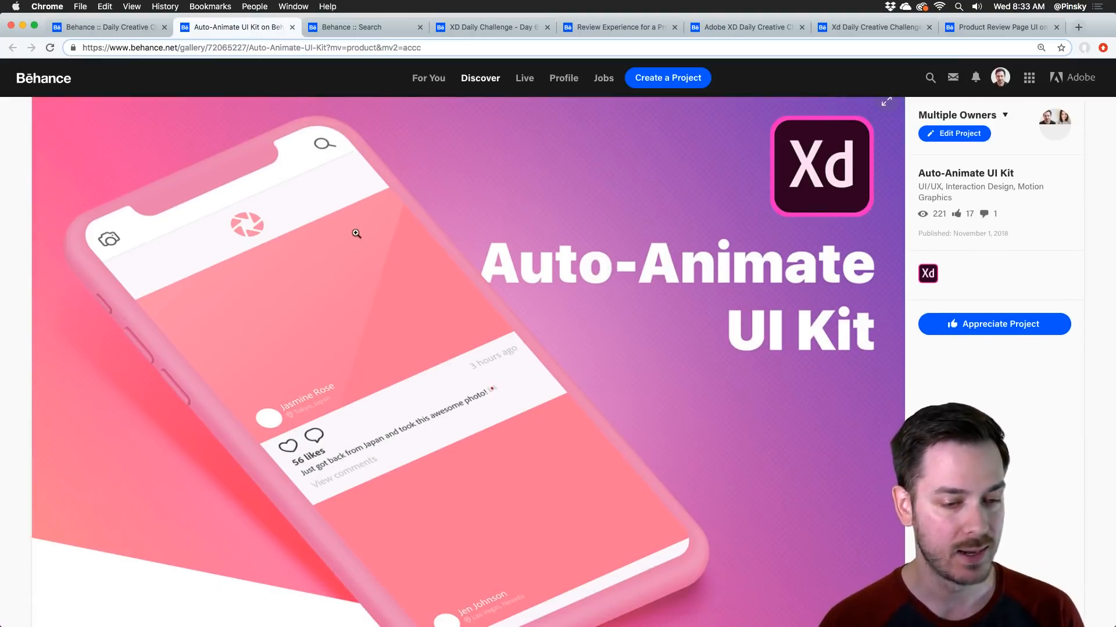
{"action": "scroll", "coordinate": [356, 234], "scroll_direction": "down", "scroll_amount": 5}
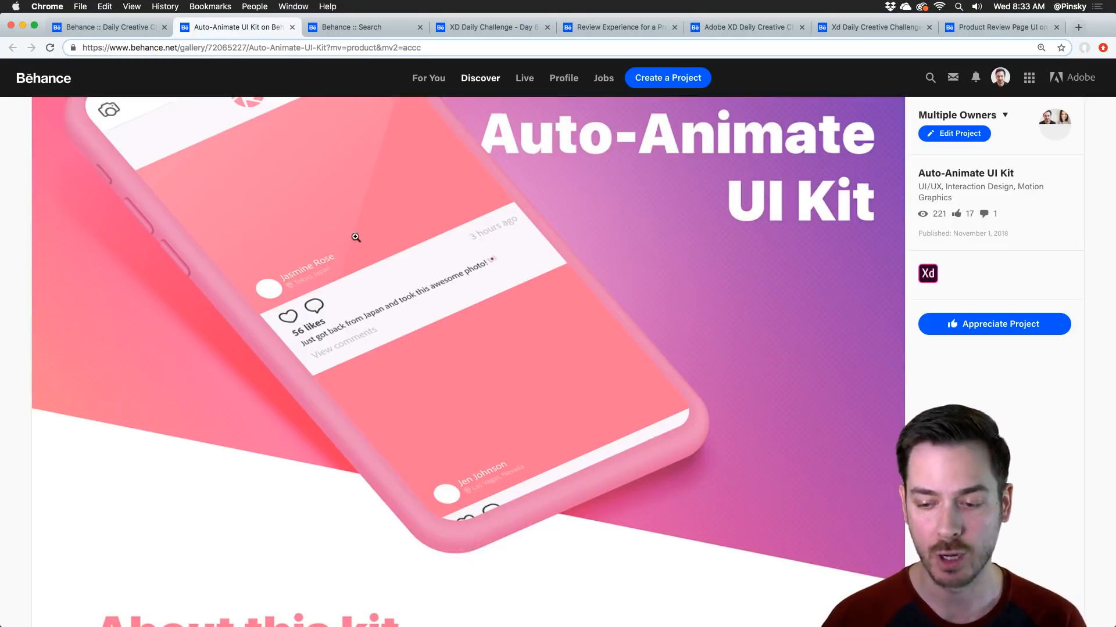
{"action": "scroll", "coordinate": [355, 239], "scroll_direction": "down", "scroll_amount": 10}
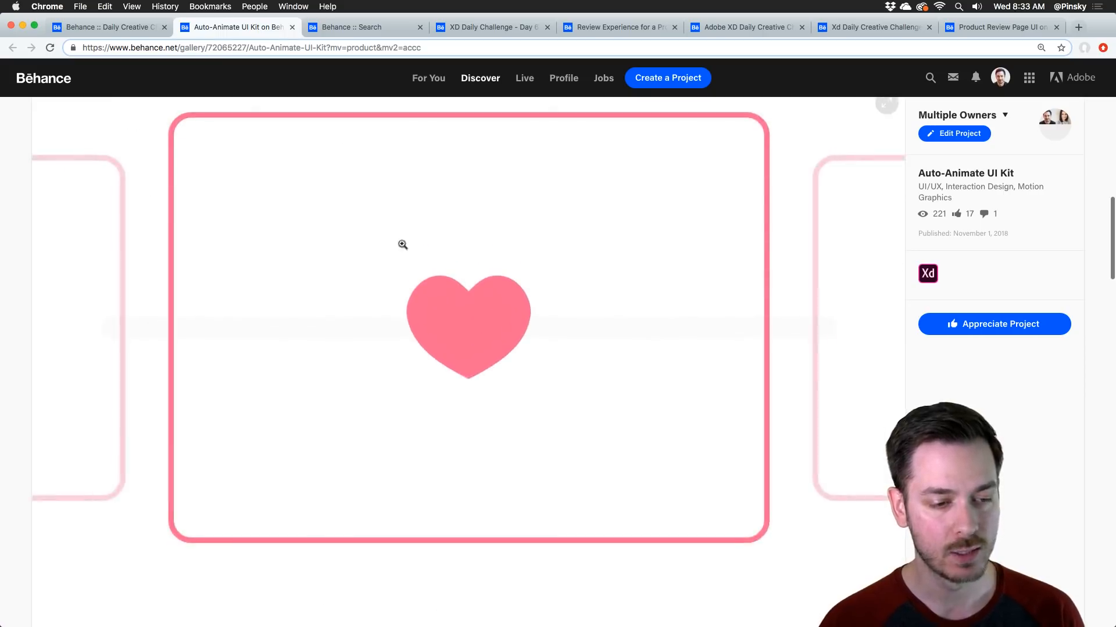
{"action": "scroll", "coordinate": [815, 124], "scroll_direction": "up", "scroll_amount": 1}
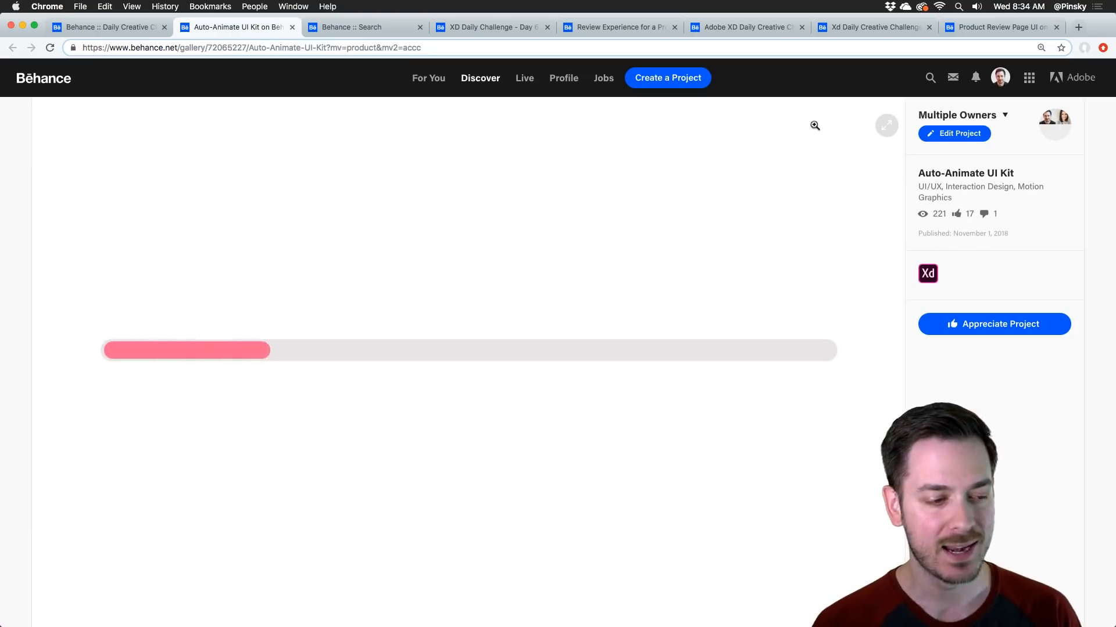
{"action": "scroll", "coordinate": [812, 124], "scroll_direction": "down", "scroll_amount": 6}
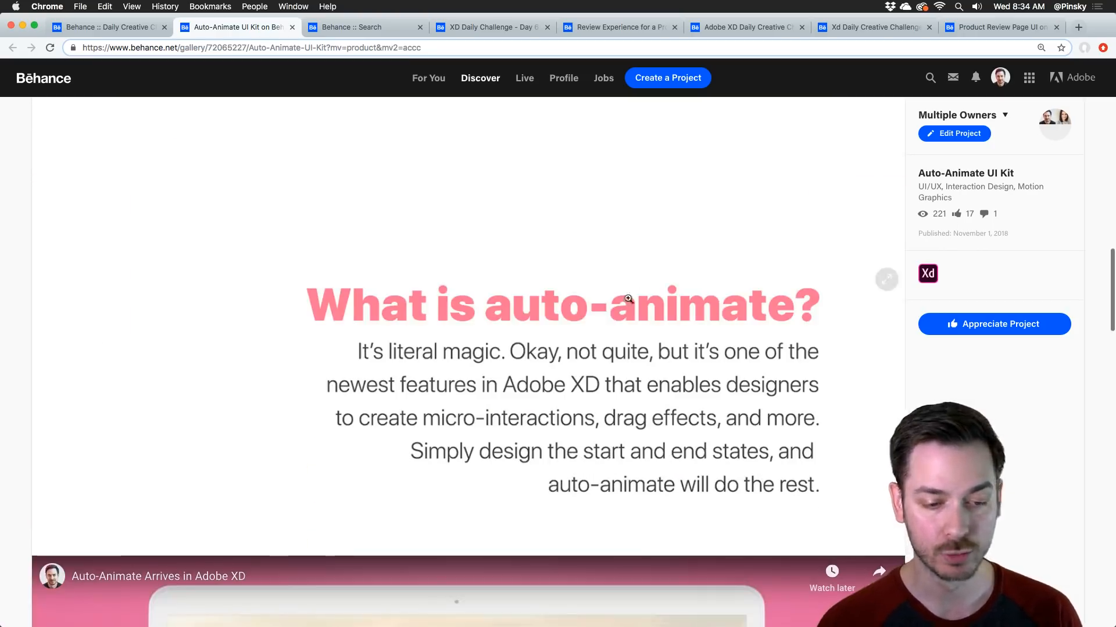
{"action": "scroll", "coordinate": [624, 302], "scroll_direction": "down", "scroll_amount": 5}
{"action": "scroll", "coordinate": [625, 302], "scroll_direction": "down", "scroll_amount": 6}
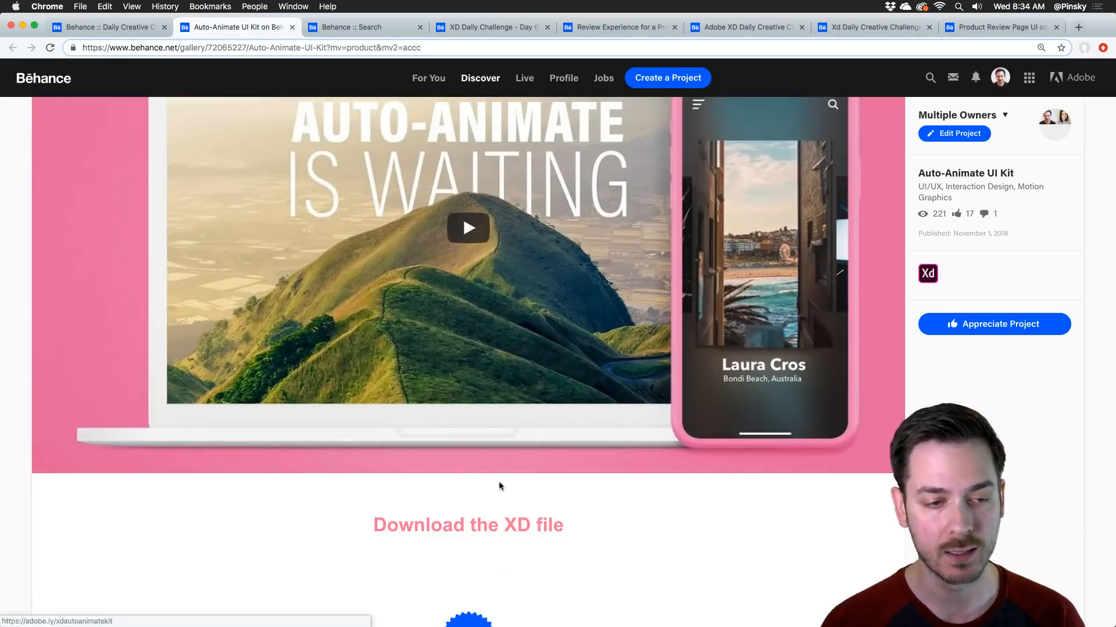
Step: Revisit the UI kit's progress bar animation preview and return to the project's cover image
{"action": "scroll", "coordinate": [505, 473], "scroll_direction": "up", "scroll_amount": 10}
{"action": "scroll", "coordinate": [514, 461], "scroll_direction": "up", "scroll_amount": 1}
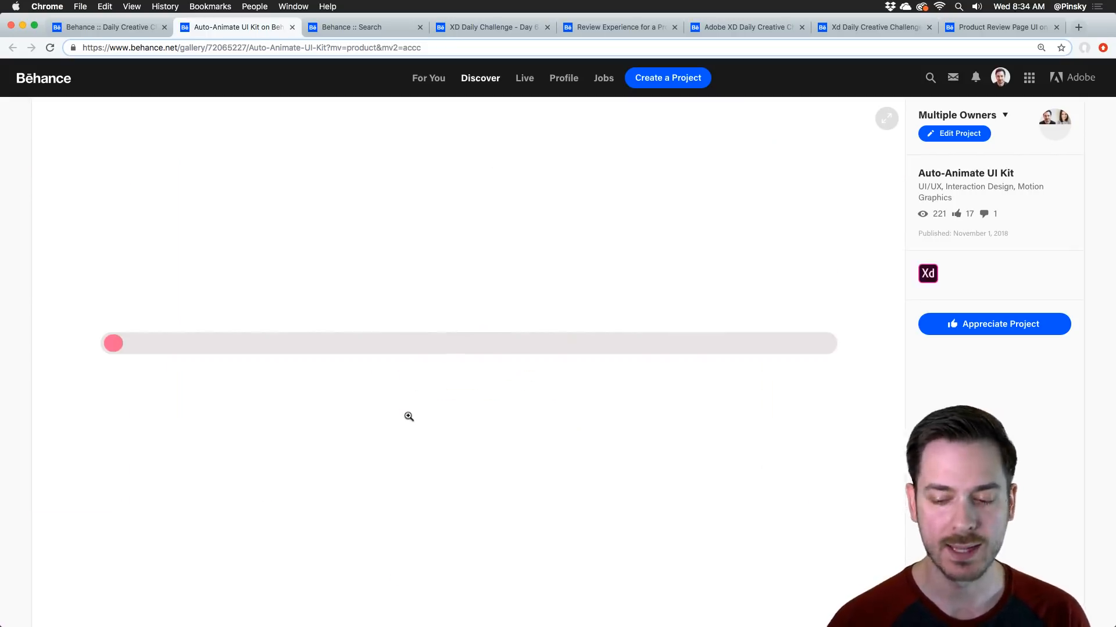
{"action": "scroll", "coordinate": [408, 417], "scroll_direction": "up", "scroll_amount": 1}
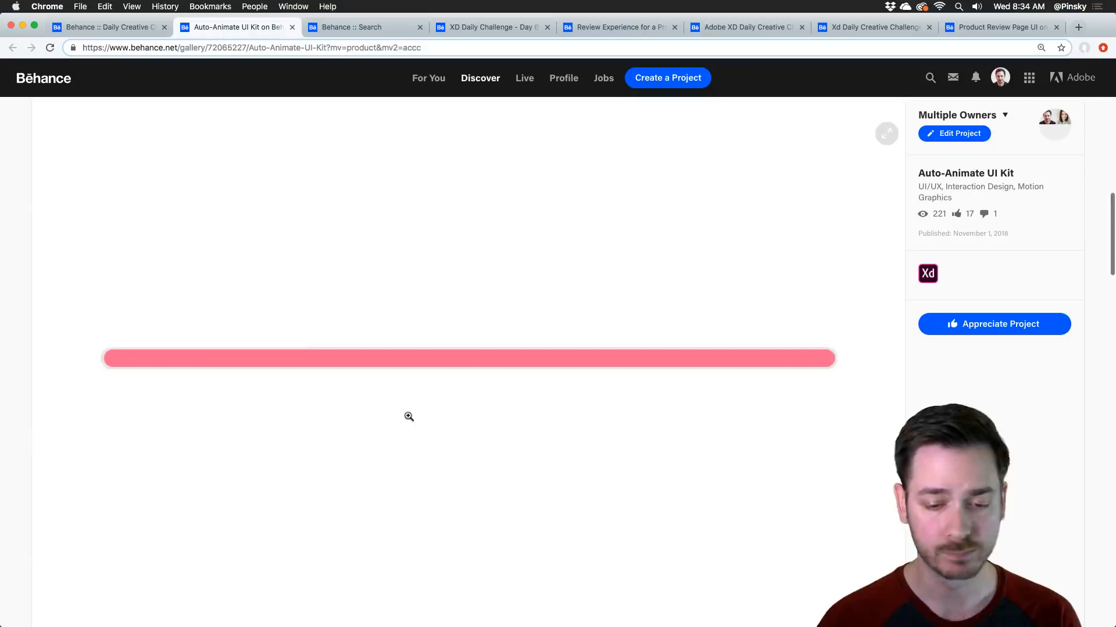
{"action": "scroll", "coordinate": [409, 417], "scroll_direction": "up", "scroll_amount": 10}
{"action": "scroll", "coordinate": [408, 417], "scroll_direction": "up", "scroll_amount": 10}
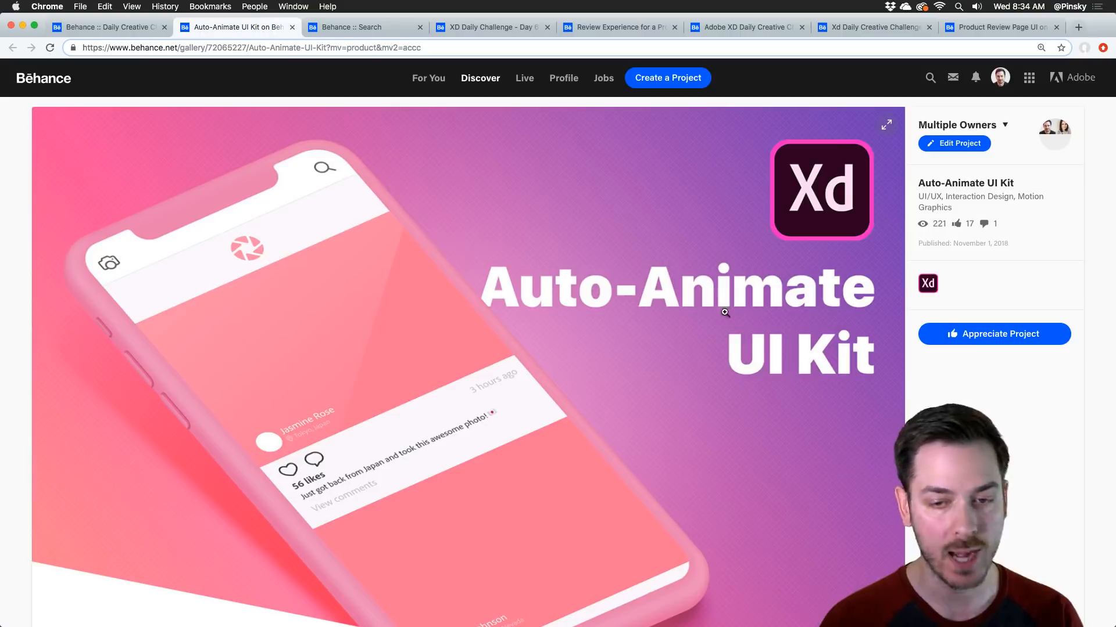
Step: View the xddailychallenge search results and examine the laptop mockup in the "XD Daily Challenge - Day 6 - Review Experience" project
{"action": "left_click", "coordinate": [377, 29]}
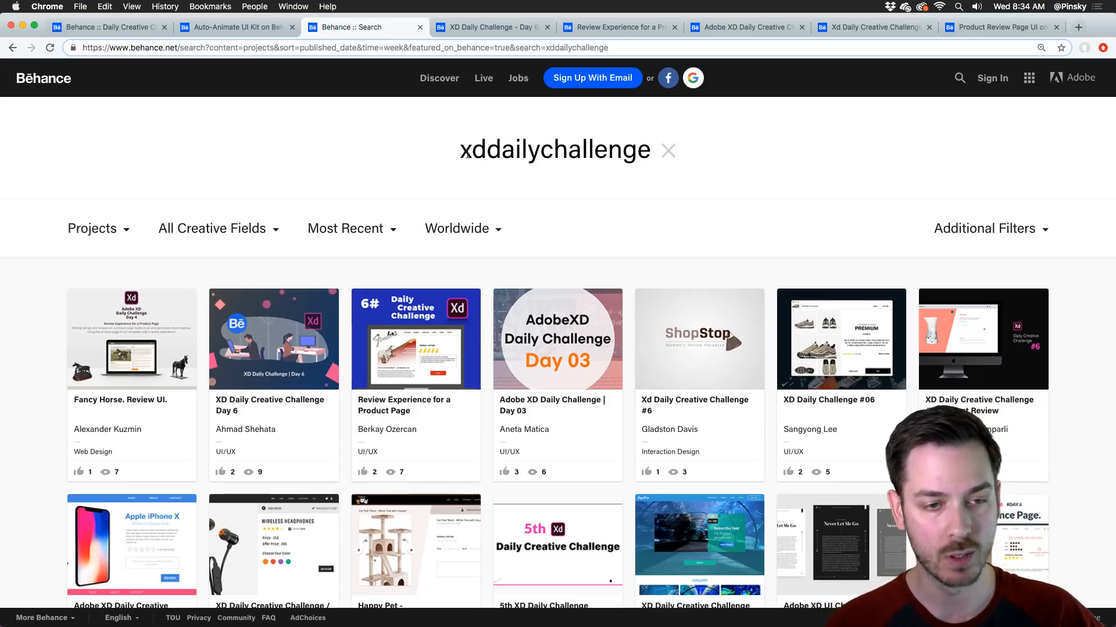
{"action": "left_click", "coordinate": [493, 27]}
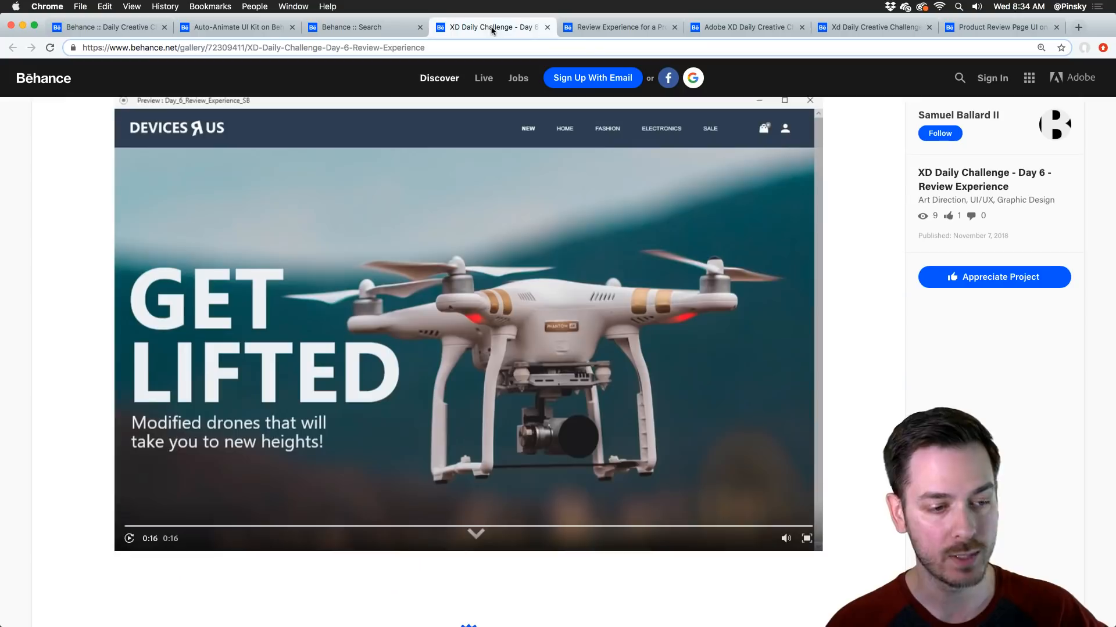
{"action": "scroll", "coordinate": [537, 191], "scroll_direction": "up", "scroll_amount": 5}
{"action": "scroll", "coordinate": [538, 191], "scroll_direction": "up", "scroll_amount": 10}
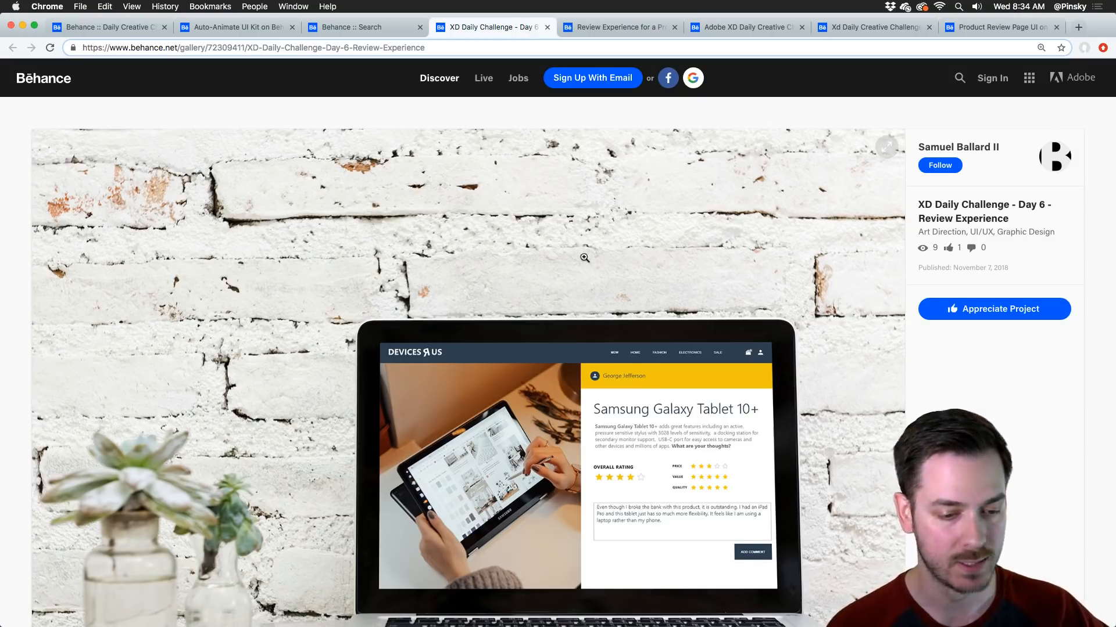
{"action": "scroll", "coordinate": [584, 259], "scroll_direction": "down", "scroll_amount": 2}
{"action": "scroll", "coordinate": [595, 269], "scroll_direction": "down", "scroll_amount": 2}
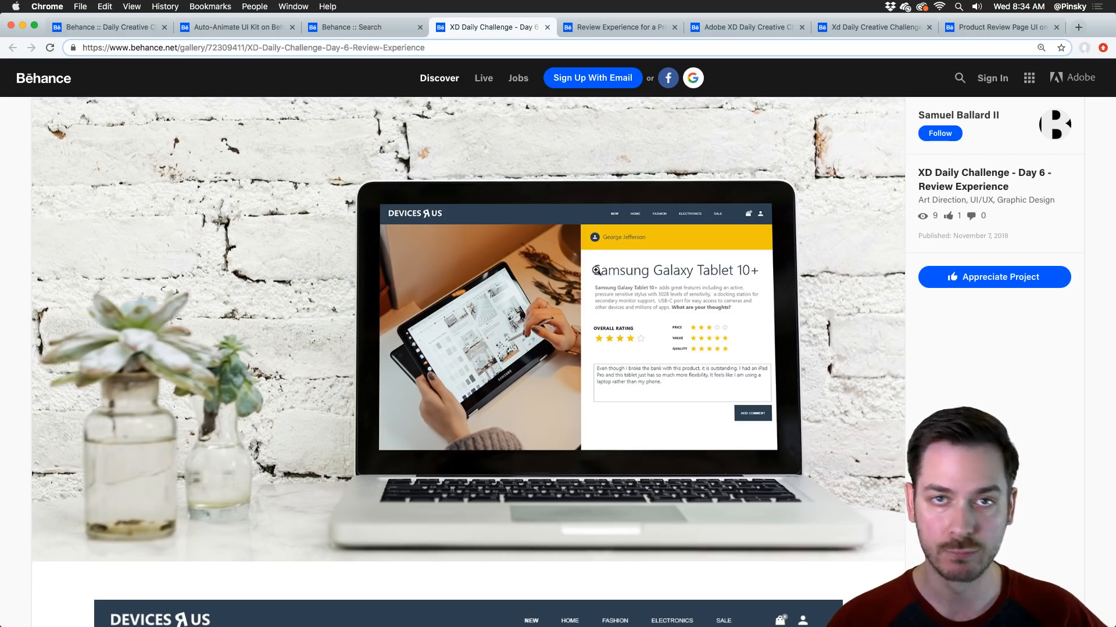
Step: Examine the tablet review page design, and play the project's prototype video, pausing it at 0:01
{"action": "scroll", "coordinate": [596, 271], "scroll_direction": "down", "scroll_amount": 15}
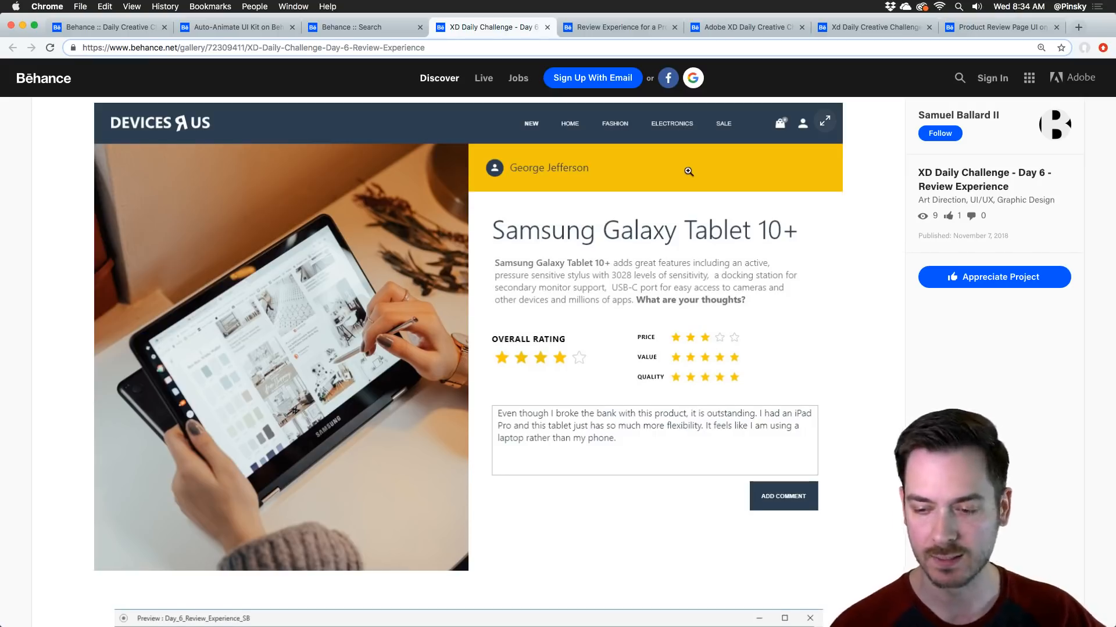
{"action": "scroll", "coordinate": [668, 192], "scroll_direction": "down", "scroll_amount": 15}
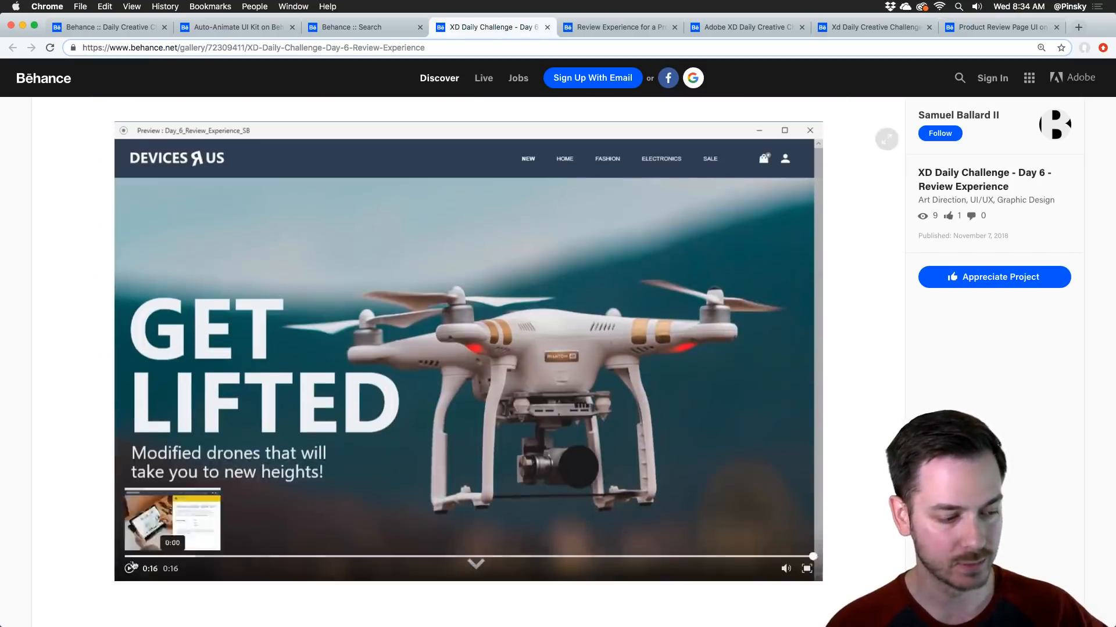
{"action": "left_click", "coordinate": [131, 567]}
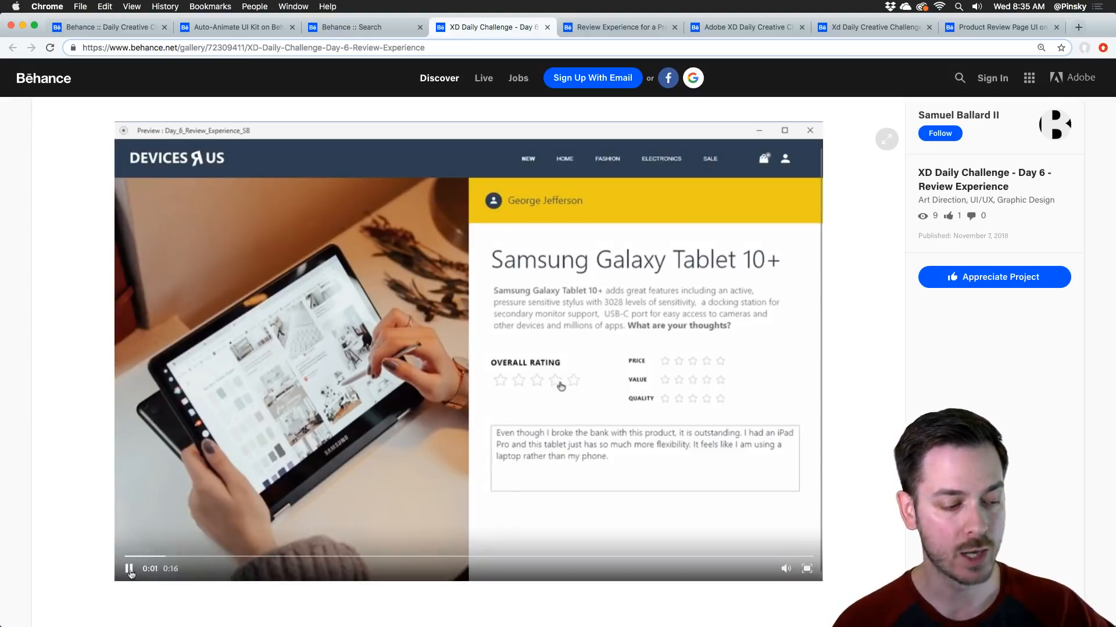
{"action": "left_click", "coordinate": [129, 569]}
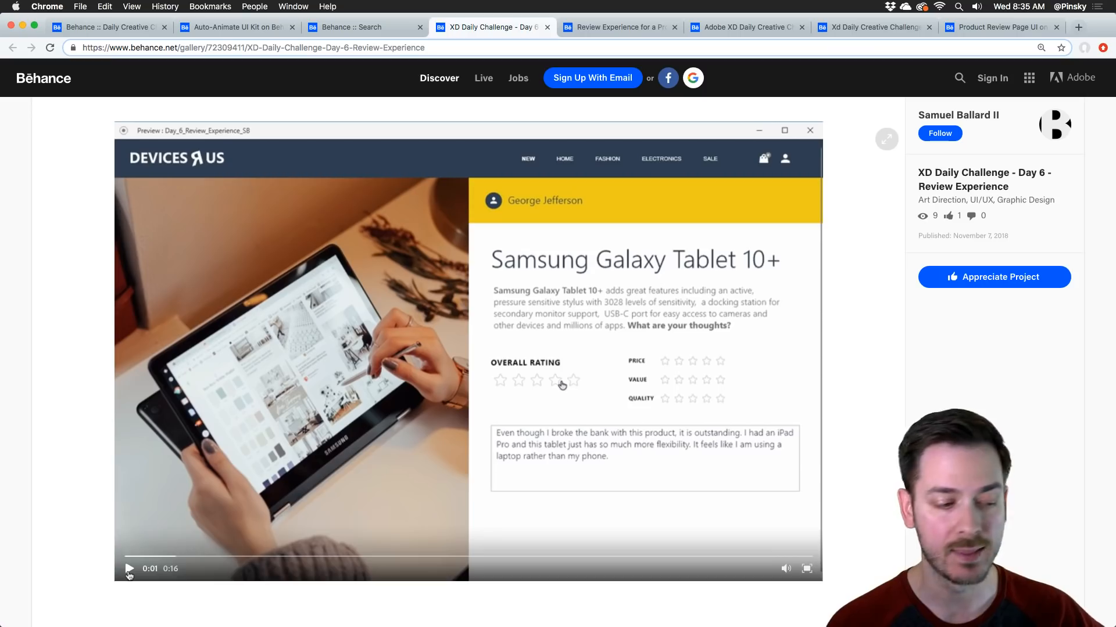
Step: Resume the tablet review prototype video, and play the "Review Experience for a Product Page" project's bike review video from the start
{"action": "left_click", "coordinate": [129, 569]}
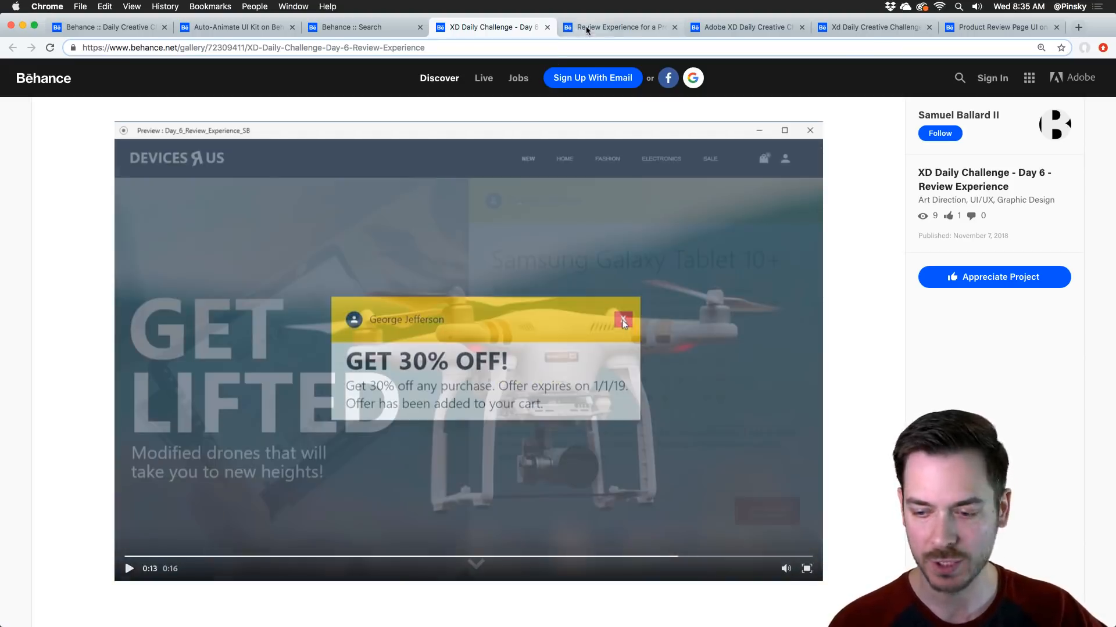
{"action": "left_click", "coordinate": [586, 29]}
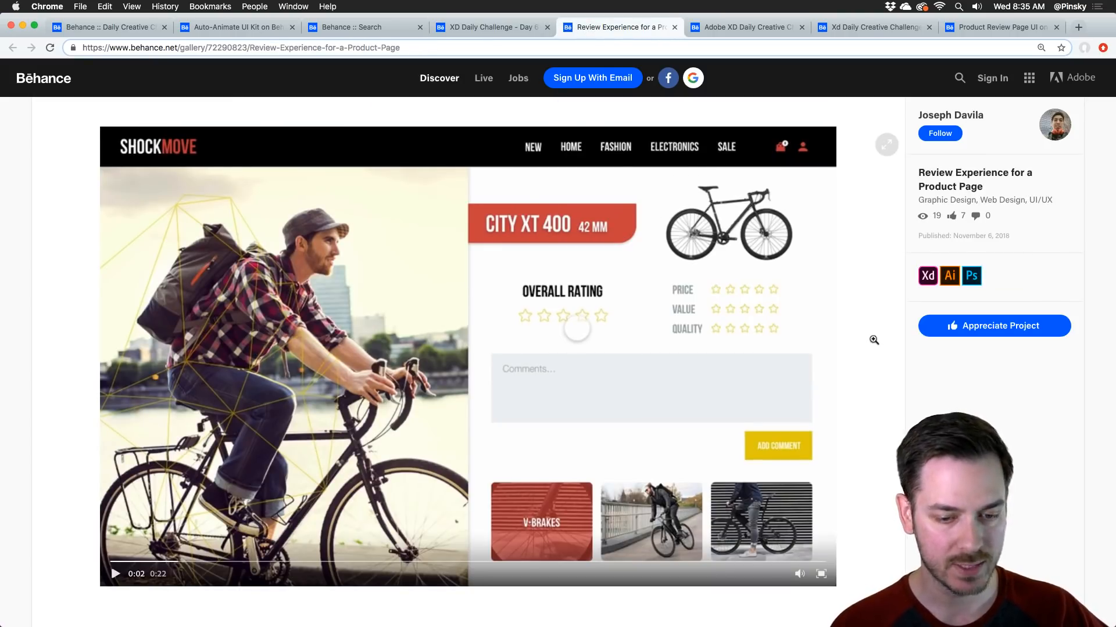
{"action": "scroll", "coordinate": [873, 340], "scroll_direction": "down", "scroll_amount": 1}
{"action": "left_click", "coordinate": [110, 547]}
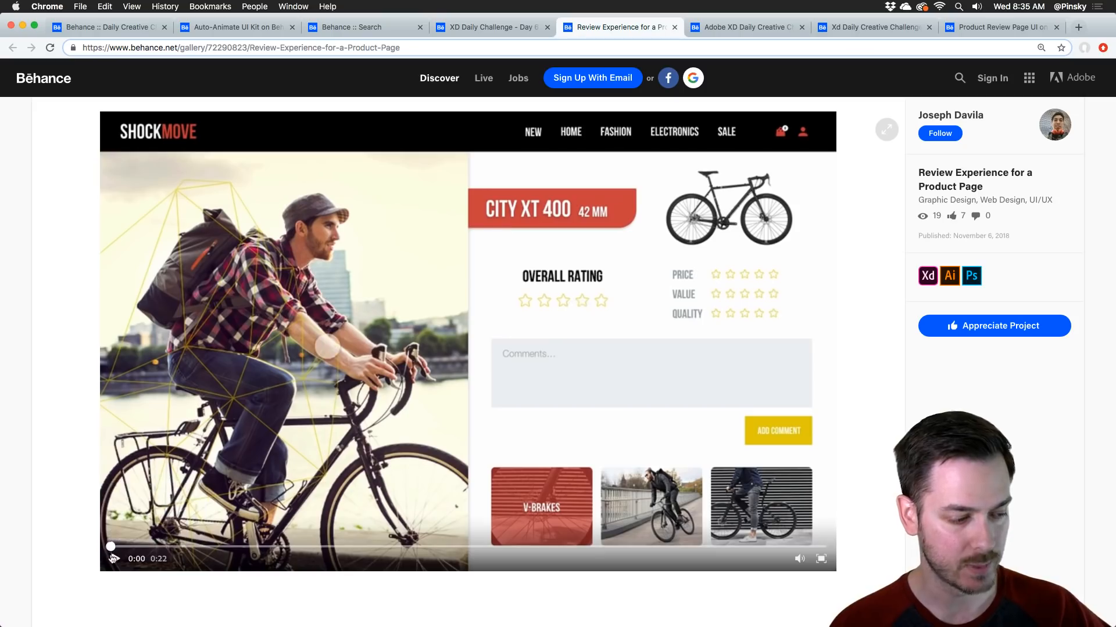
{"action": "left_click", "coordinate": [114, 559]}
{"action": "scroll", "coordinate": [91, 470], "scroll_direction": "up", "scroll_amount": 1}
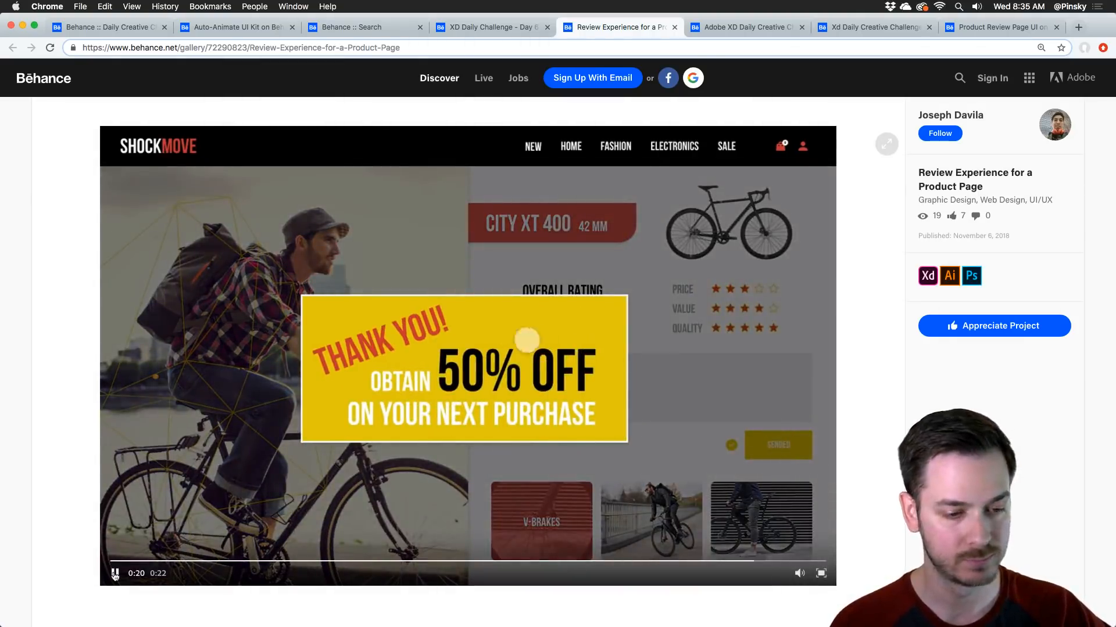
{"action": "scroll", "coordinate": [155, 473], "scroll_direction": "down", "scroll_amount": 5}
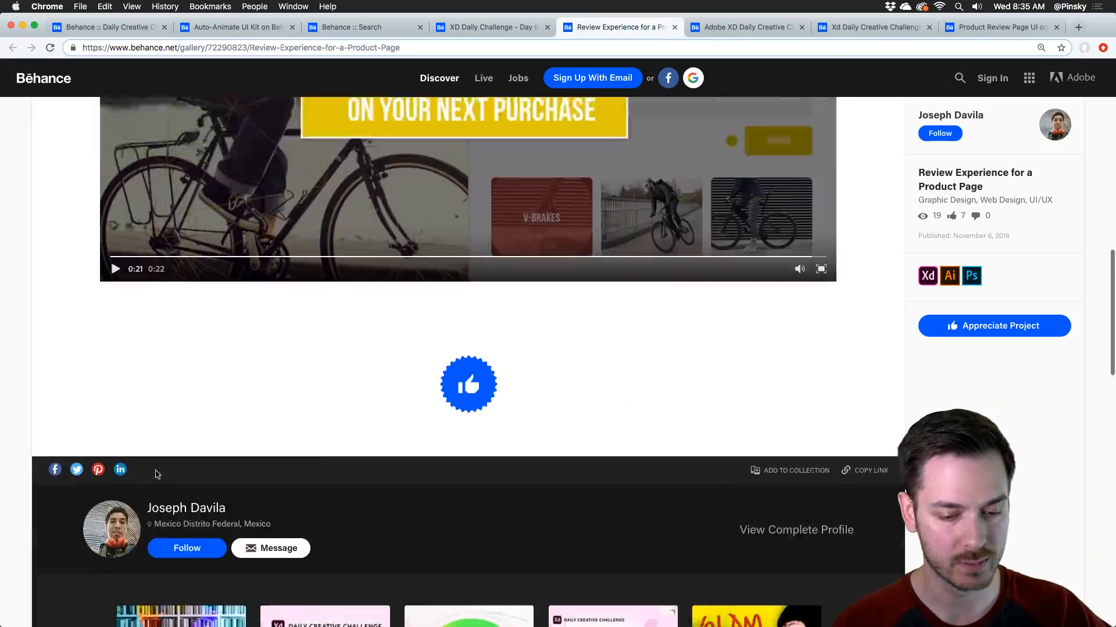
{"action": "scroll", "coordinate": [156, 474], "scroll_direction": "up", "scroll_amount": 6}
Step: Examine the "Adobe XD Daily Creative Challenge - Day 6" project's headphone page, review form screens, typography and colours
{"action": "left_click", "coordinate": [773, 27]}
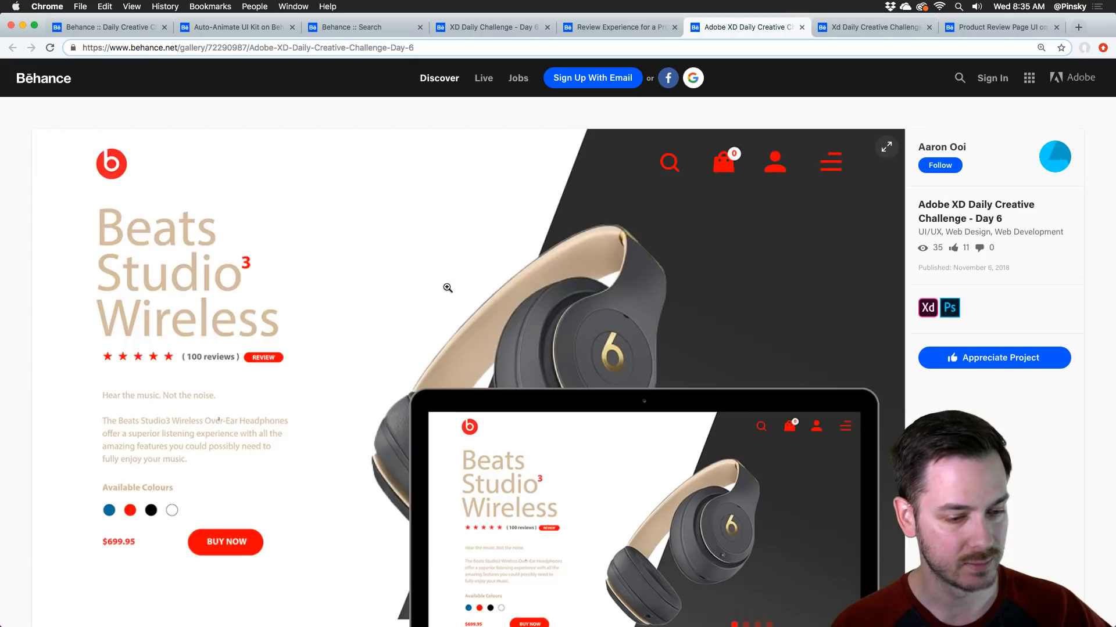
{"action": "scroll", "coordinate": [447, 287], "scroll_direction": "down", "scroll_amount": 4}
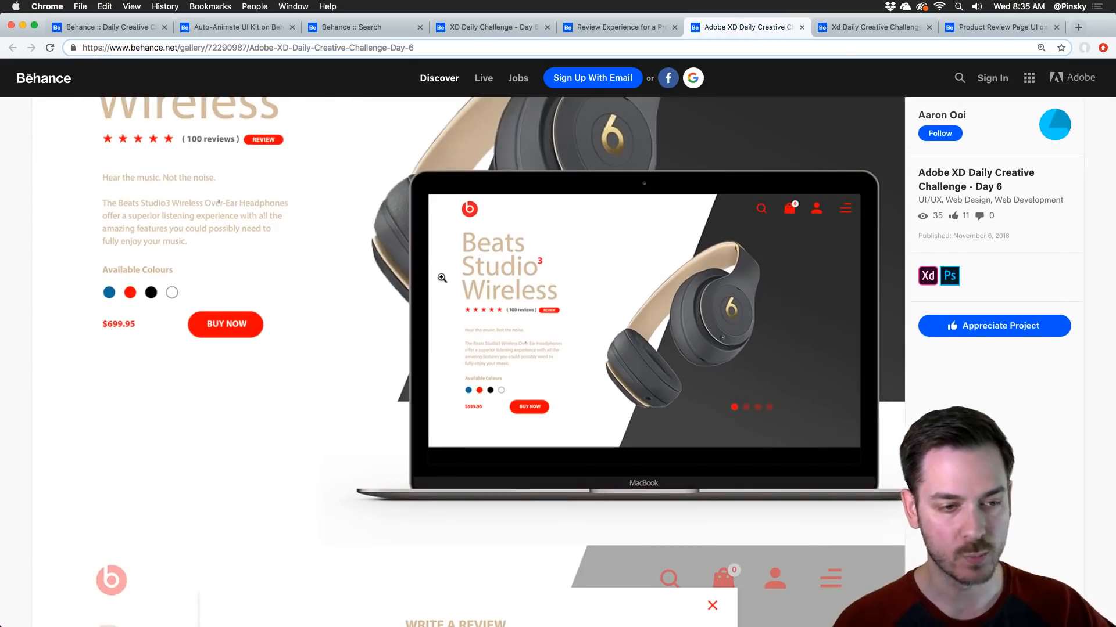
{"action": "scroll", "coordinate": [423, 278], "scroll_direction": "down", "scroll_amount": 9}
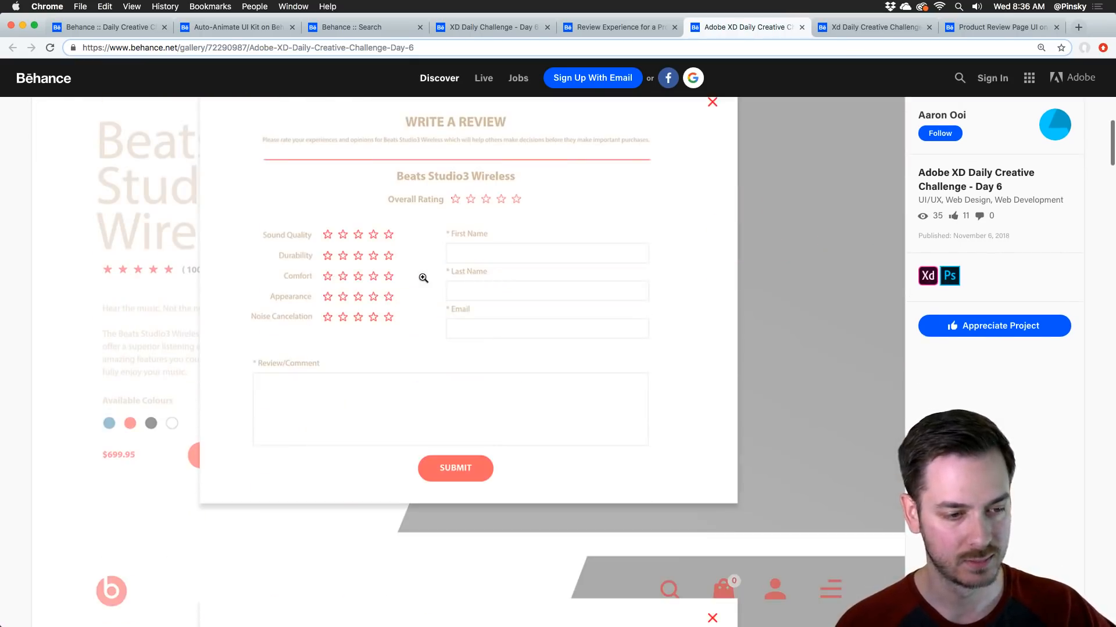
{"action": "scroll", "coordinate": [514, 335], "scroll_direction": "down", "scroll_amount": 10}
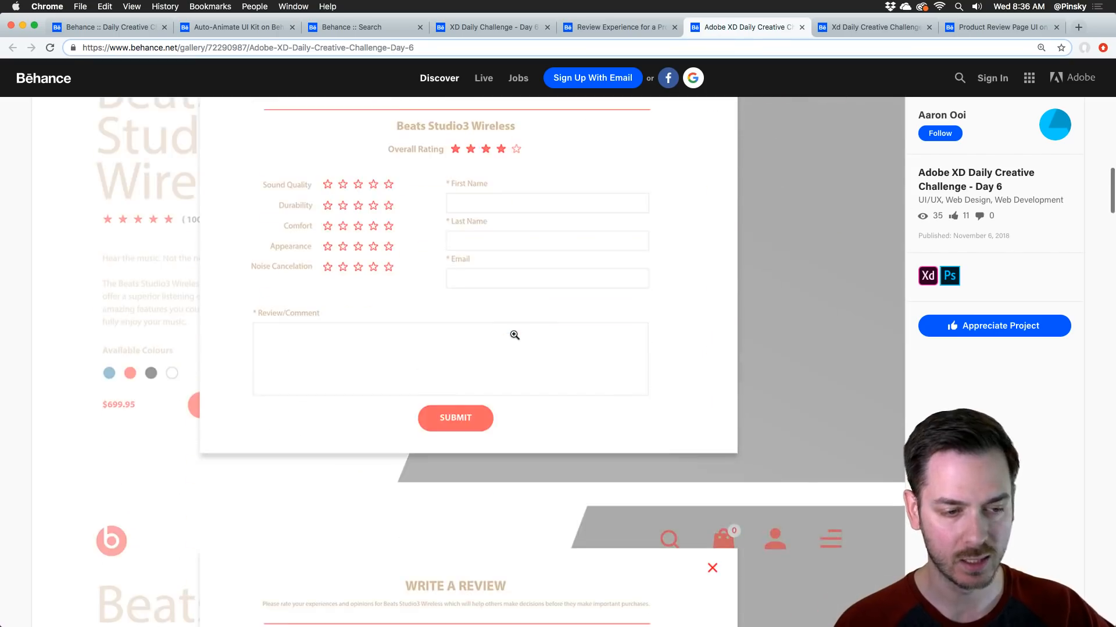
{"action": "scroll", "coordinate": [515, 335], "scroll_direction": "down", "scroll_amount": 5}
{"action": "scroll", "coordinate": [515, 336], "scroll_direction": "down", "scroll_amount": 1}
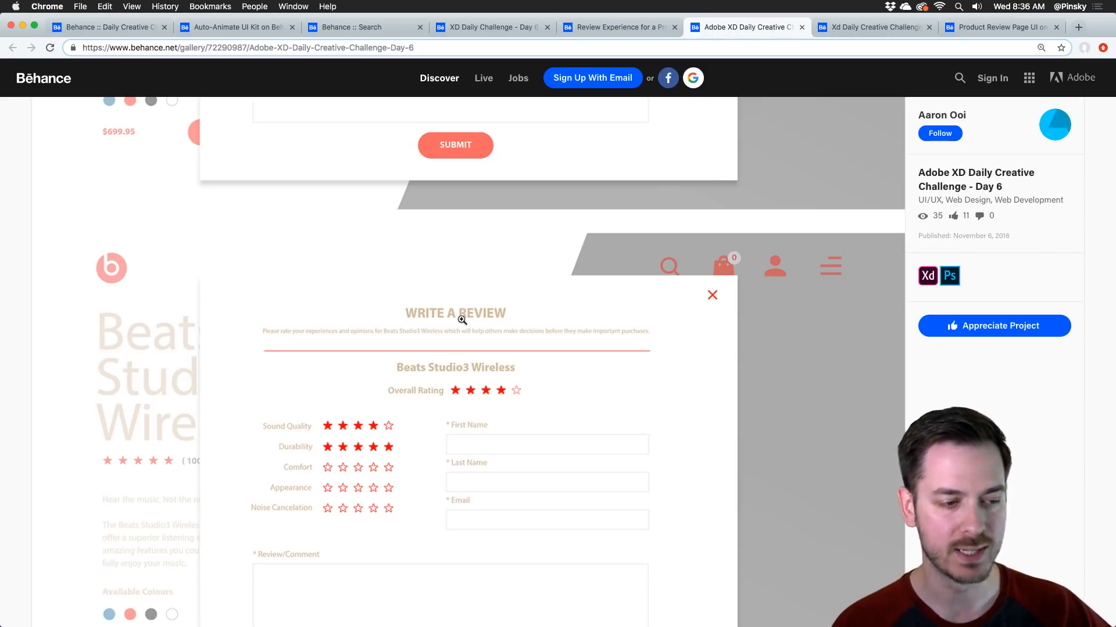
{"action": "scroll", "coordinate": [462, 320], "scroll_direction": "down", "scroll_amount": 20}
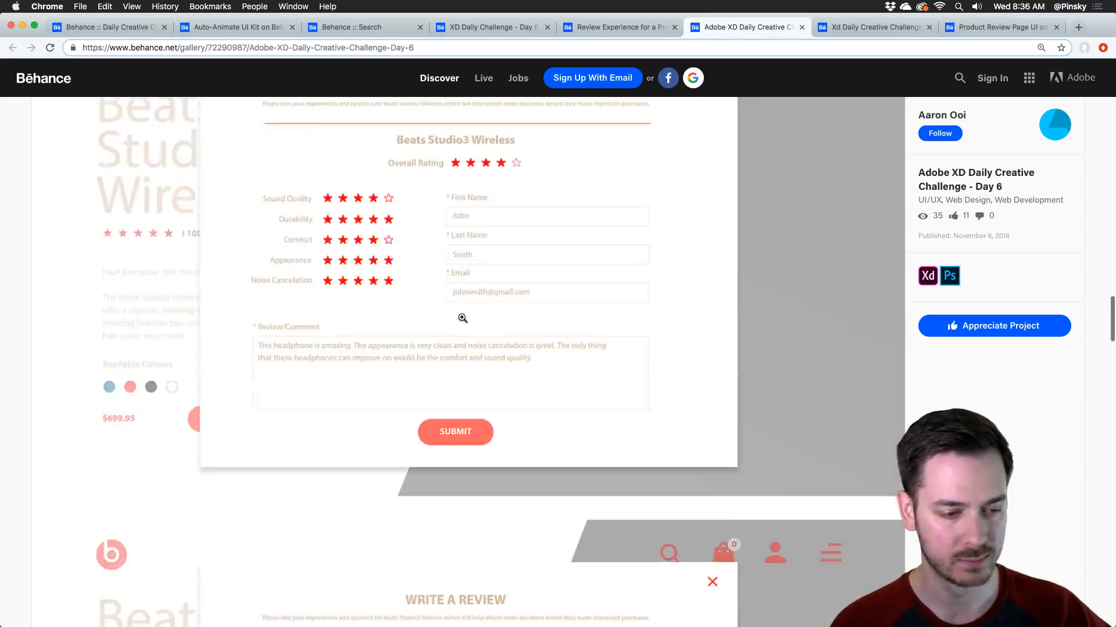
{"action": "scroll", "coordinate": [462, 319], "scroll_direction": "down", "scroll_amount": 16}
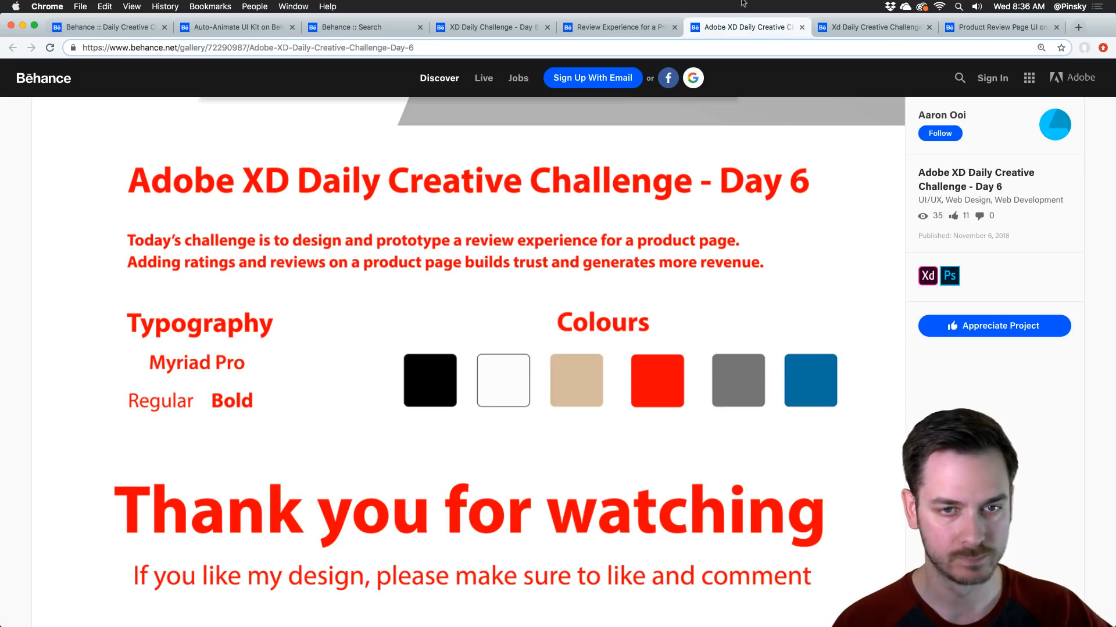
Step: Open the "Xd Daily Creative Challenge #6" project and watch the ShopStop video preview of its rating dialog
{"action": "left_click", "coordinate": [864, 27]}
{"action": "scroll", "coordinate": [525, 265], "scroll_direction": "down", "scroll_amount": 6}
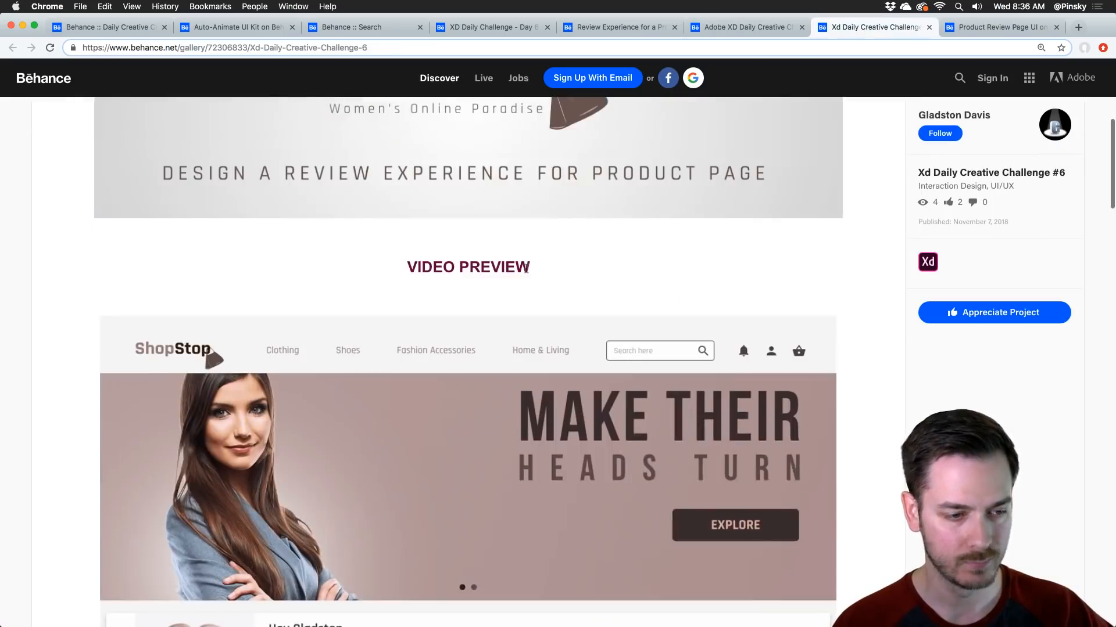
{"action": "scroll", "coordinate": [525, 265], "scroll_direction": "down", "scroll_amount": 4}
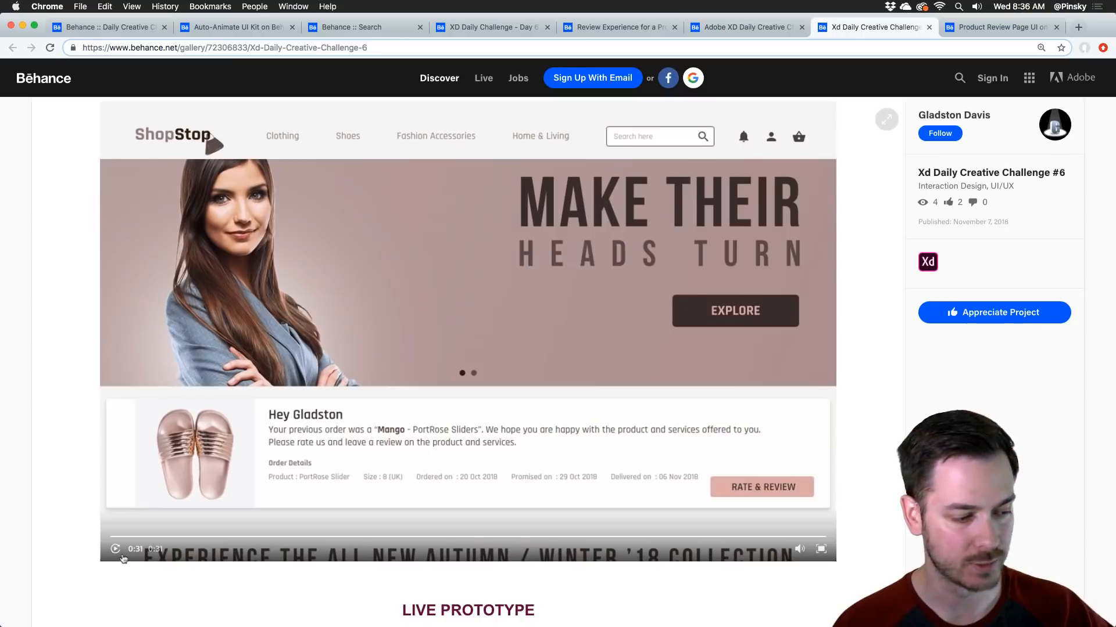
{"action": "scroll", "coordinate": [83, 485], "scroll_direction": "up", "scroll_amount": 1}
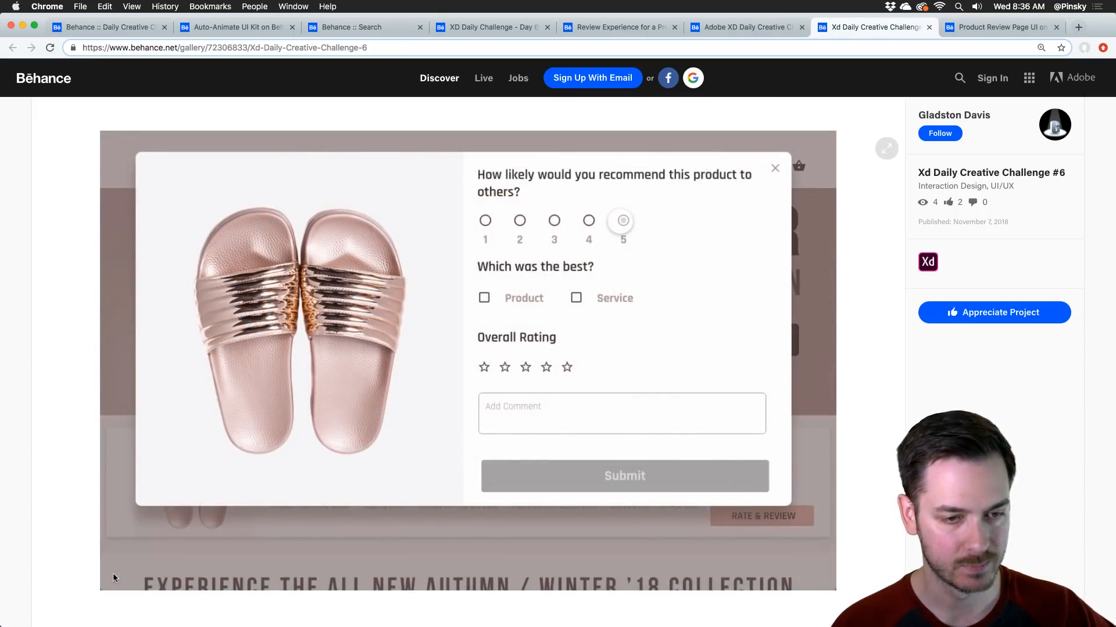
{"action": "left_click", "coordinate": [113, 577]}
Step: Play the "Product Review Page UI" project's headphone prototype video, replay it from near the beginning, and pause it at 0:13
{"action": "left_click", "coordinate": [984, 27]}
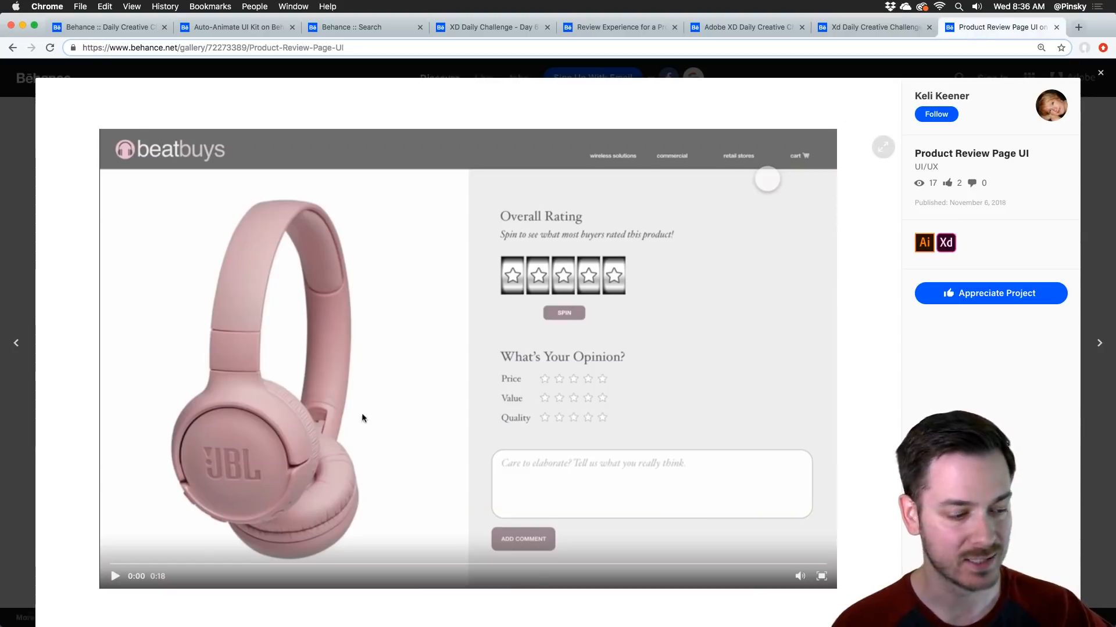
{"action": "left_click", "coordinate": [112, 576]}
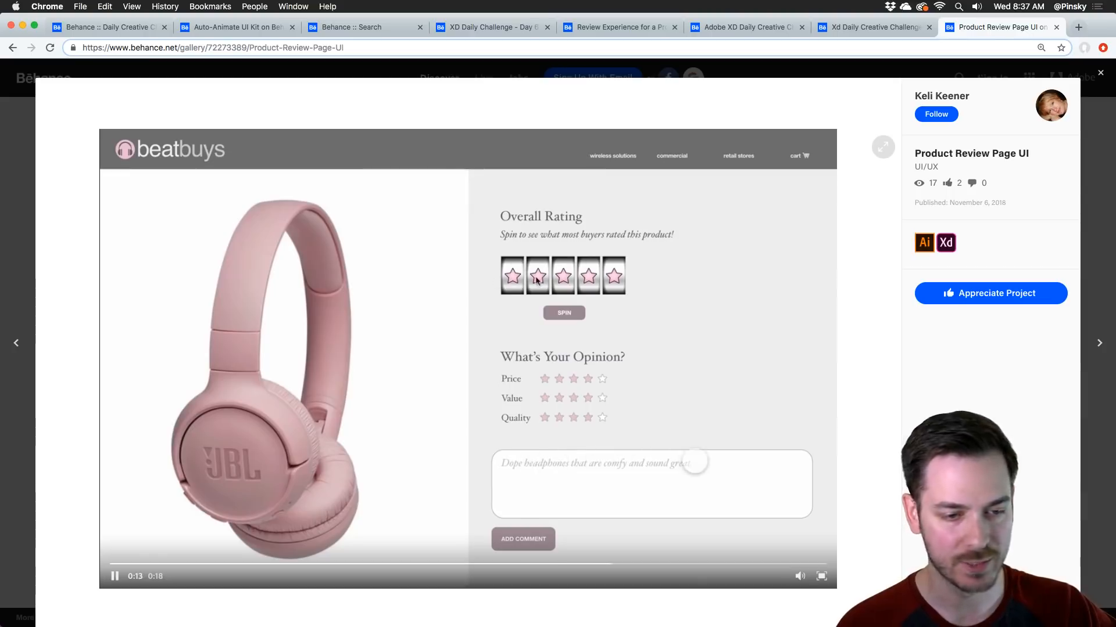
{"action": "left_click", "coordinate": [155, 564]}
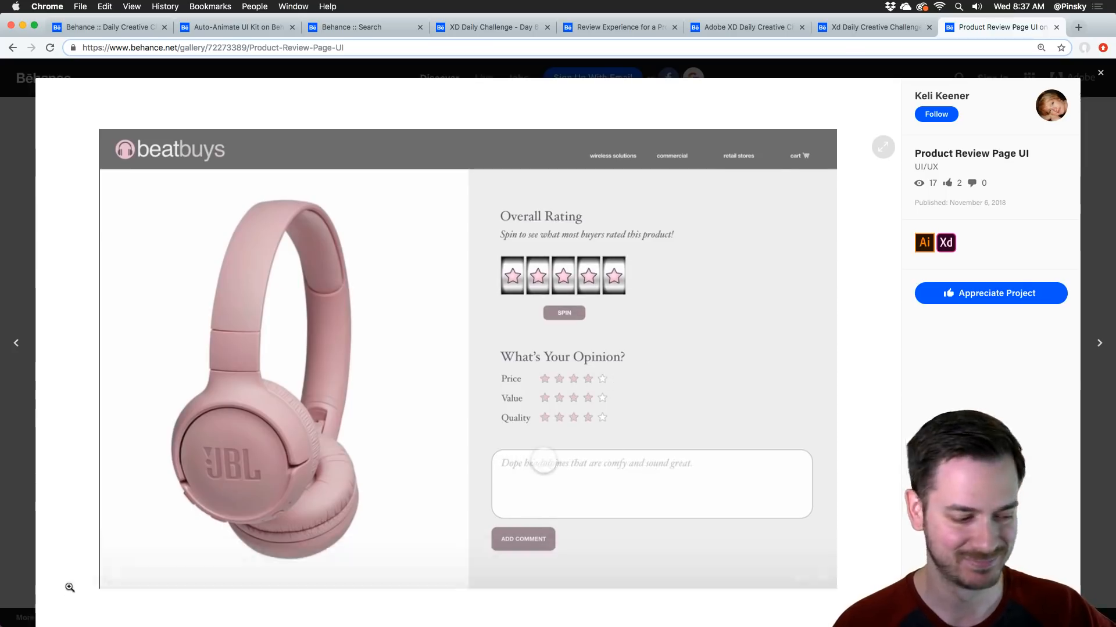
{"action": "left_click", "coordinate": [112, 579]}
{"action": "scroll", "coordinate": [112, 580], "scroll_direction": "down", "scroll_amount": 5}
{"action": "scroll", "coordinate": [129, 478], "scroll_direction": "up", "scroll_amount": 5}
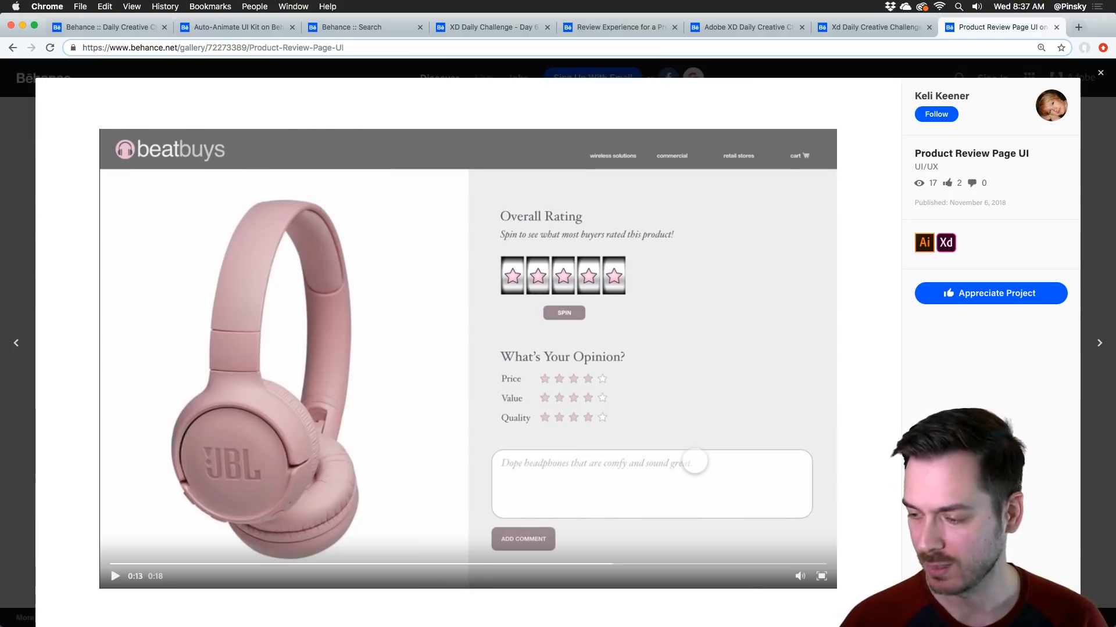
Step: Return to the Daily Creative Challenge page and view the Photo Editing Mobile App challenge for Wednesday, November 7
{"action": "key", "text": "super+Tab"}
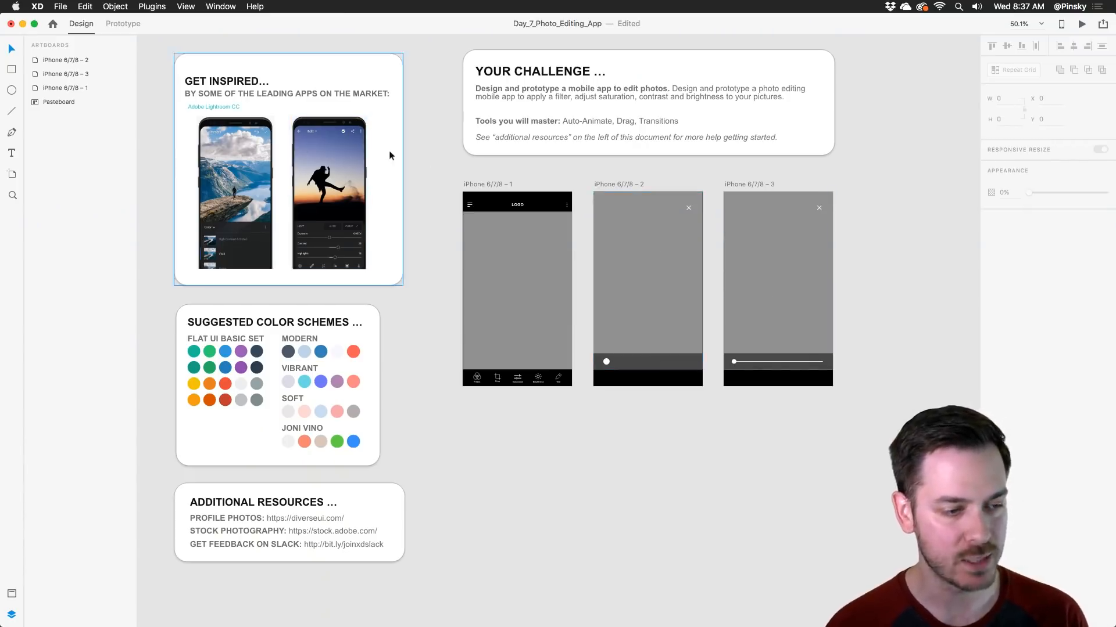
{"action": "key", "text": "super+Tab"}
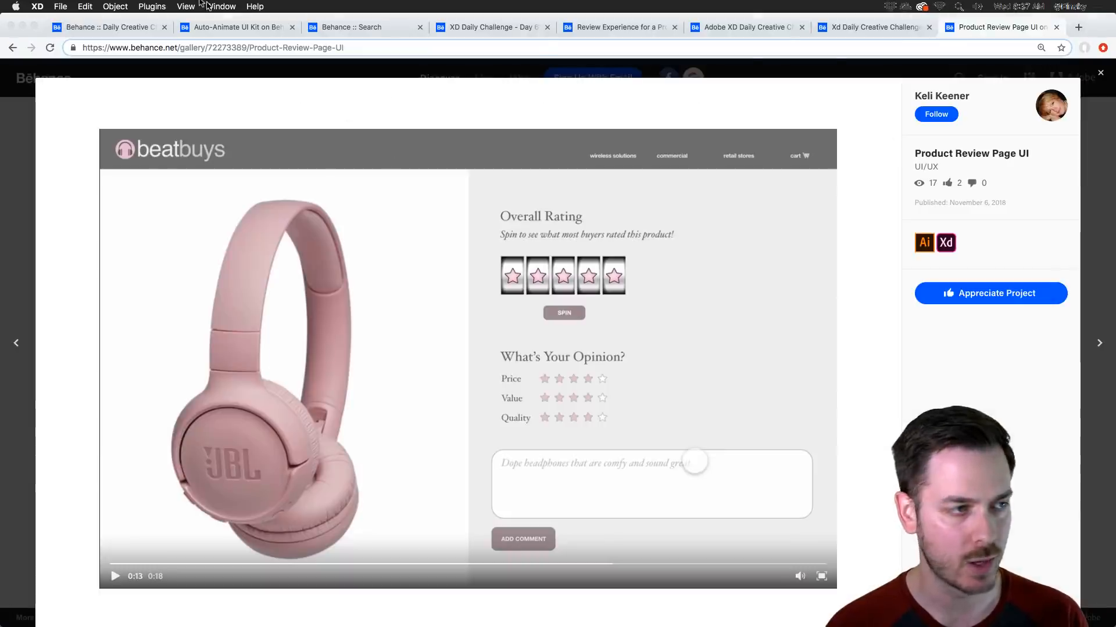
{"action": "left_click", "coordinate": [124, 28]}
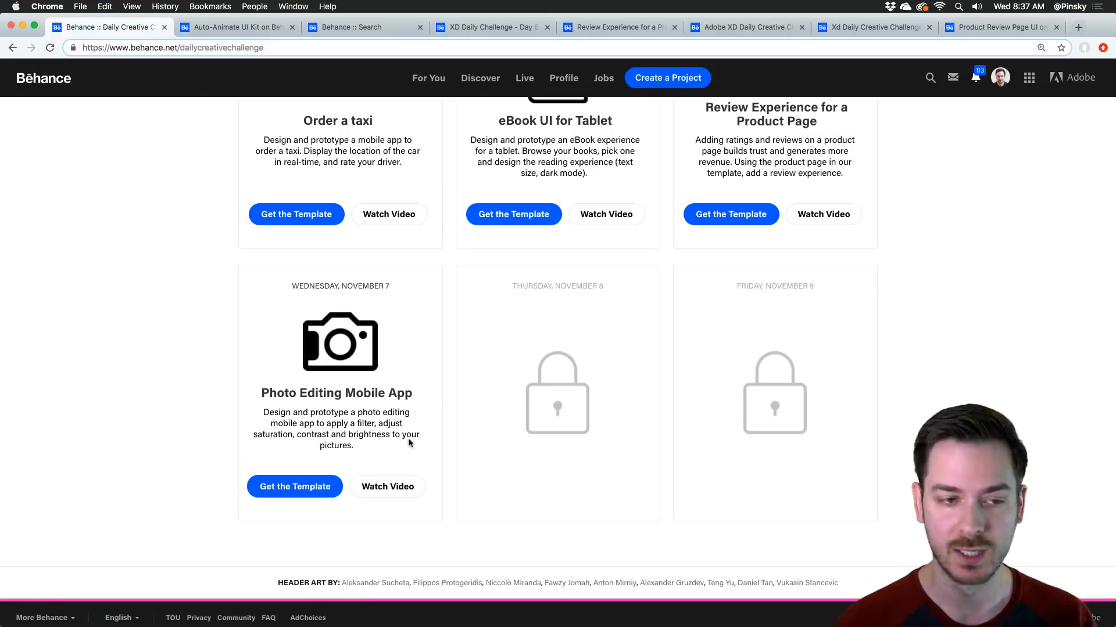
Step: Switch to Adobe XD and examine the Day 7 template's Lightroom CC inspiration and suggested color schemes cards
{"action": "key", "text": "super+Tab"}
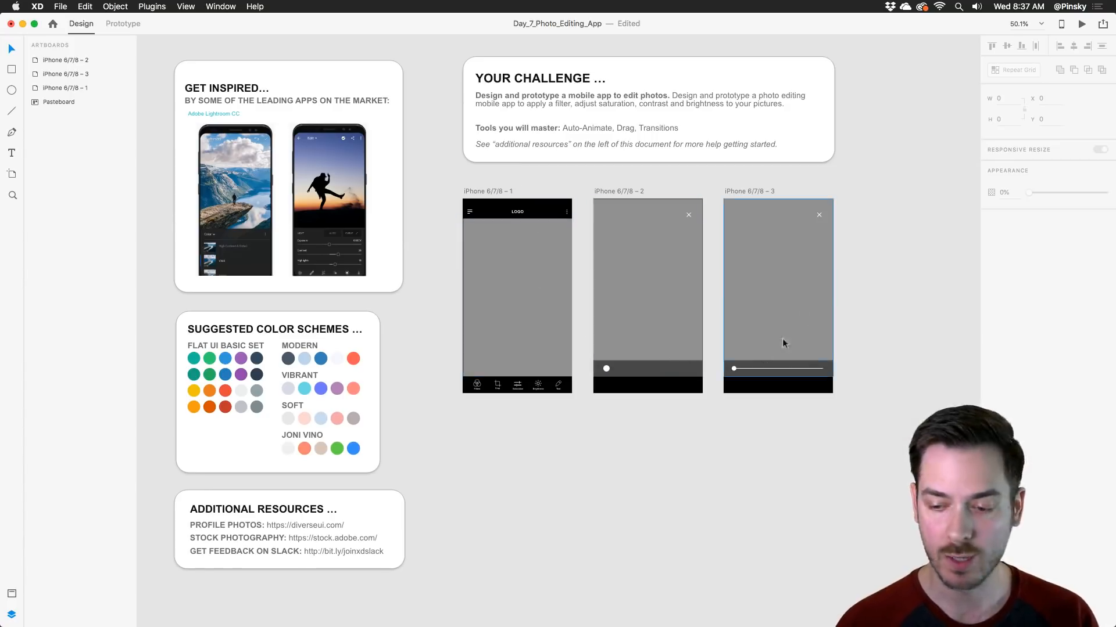
{"action": "scroll", "coordinate": [150, 103], "scroll_direction": "up", "scroll_amount": 3}
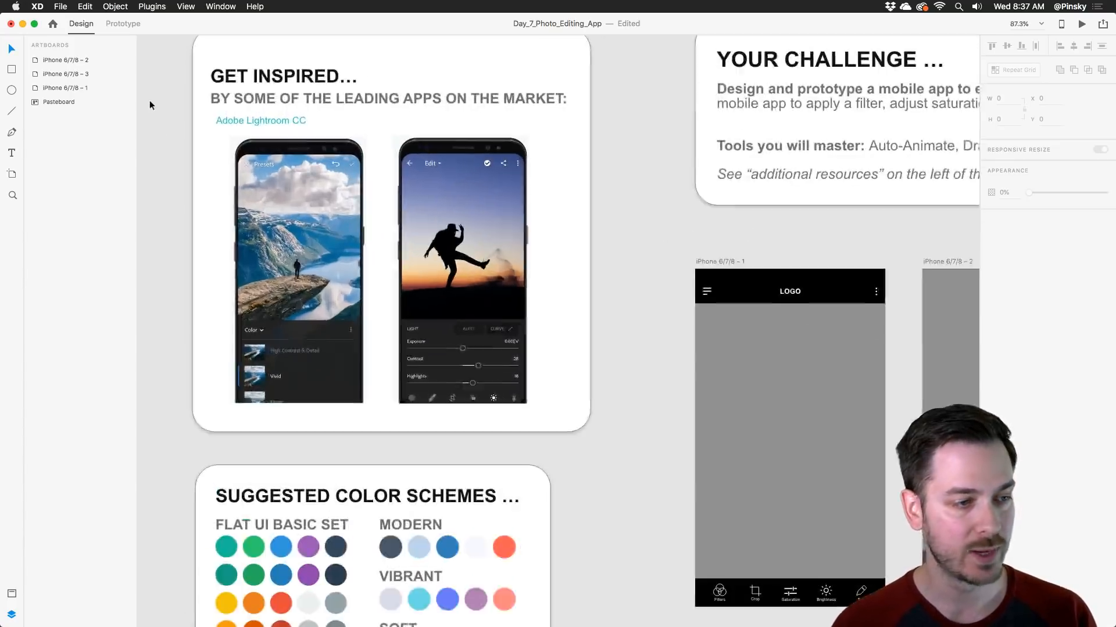
{"action": "scroll", "coordinate": [149, 100], "scroll_direction": "up", "scroll_amount": 2}
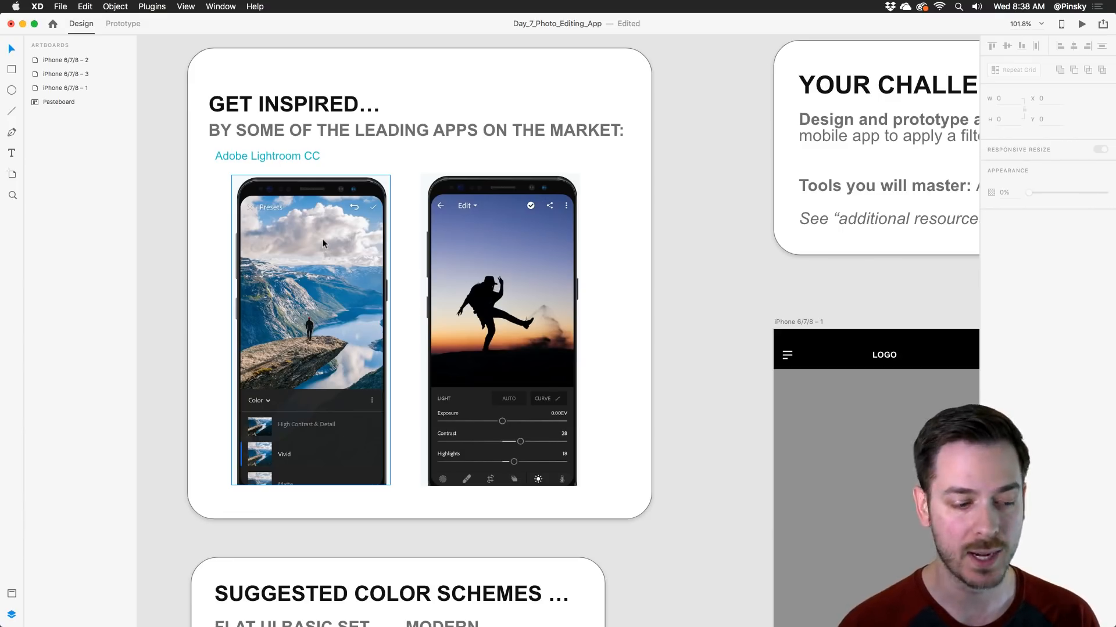
{"action": "scroll", "coordinate": [323, 241], "scroll_direction": "down", "scroll_amount": 10}
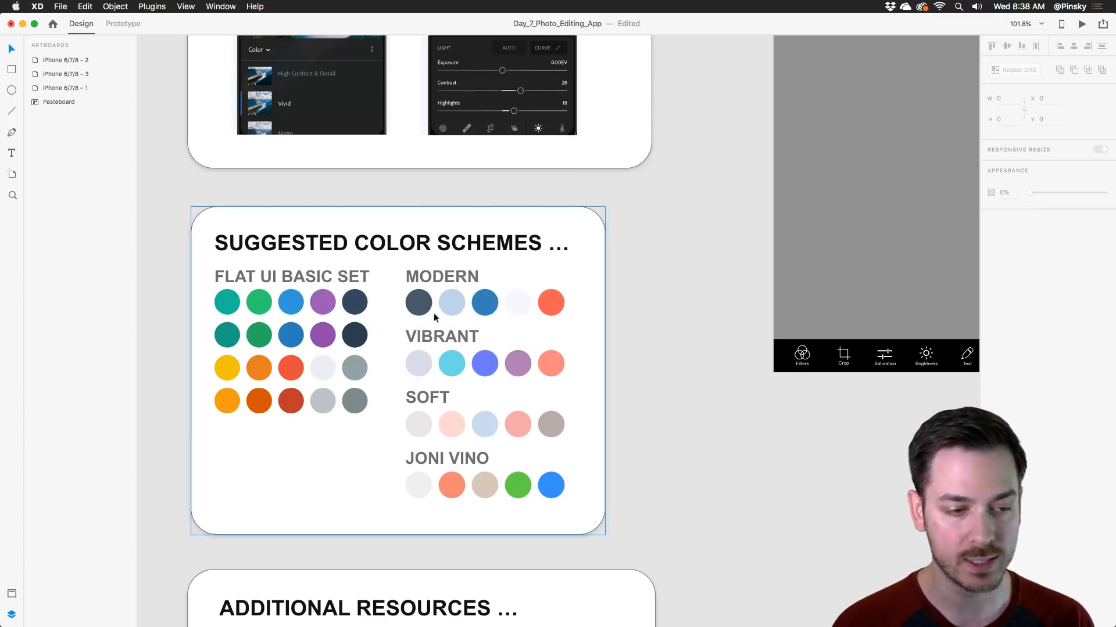
Step: Select all five Modern color scheme circles and save their fill colors as color assets
{"action": "left_click", "coordinate": [420, 304]}
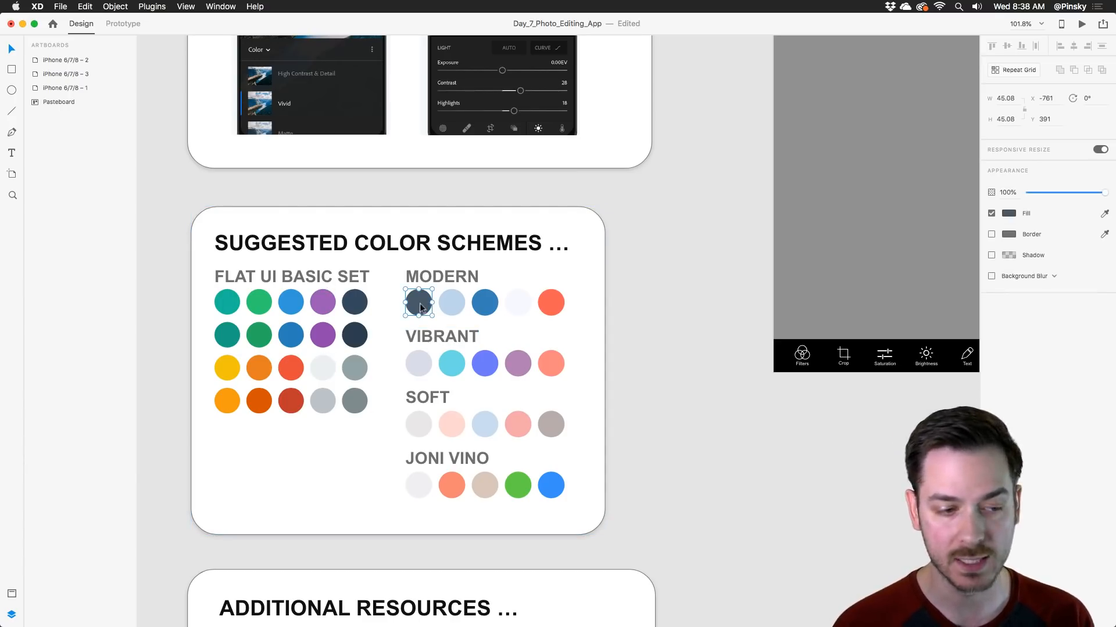
{"action": "left_click", "coordinate": [453, 304], "text": "shift"}
{"action": "left_click", "coordinate": [487, 307], "text": "shift"}
{"action": "left_click", "coordinate": [510, 307], "text": "shift"}
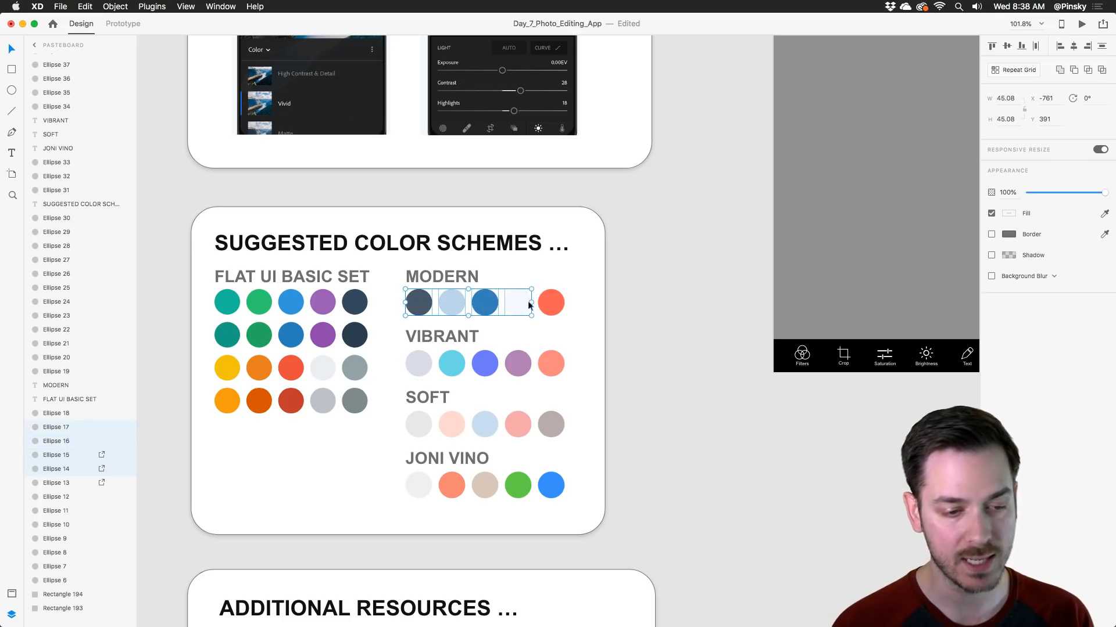
{"action": "left_click", "coordinate": [549, 305], "text": "shift"}
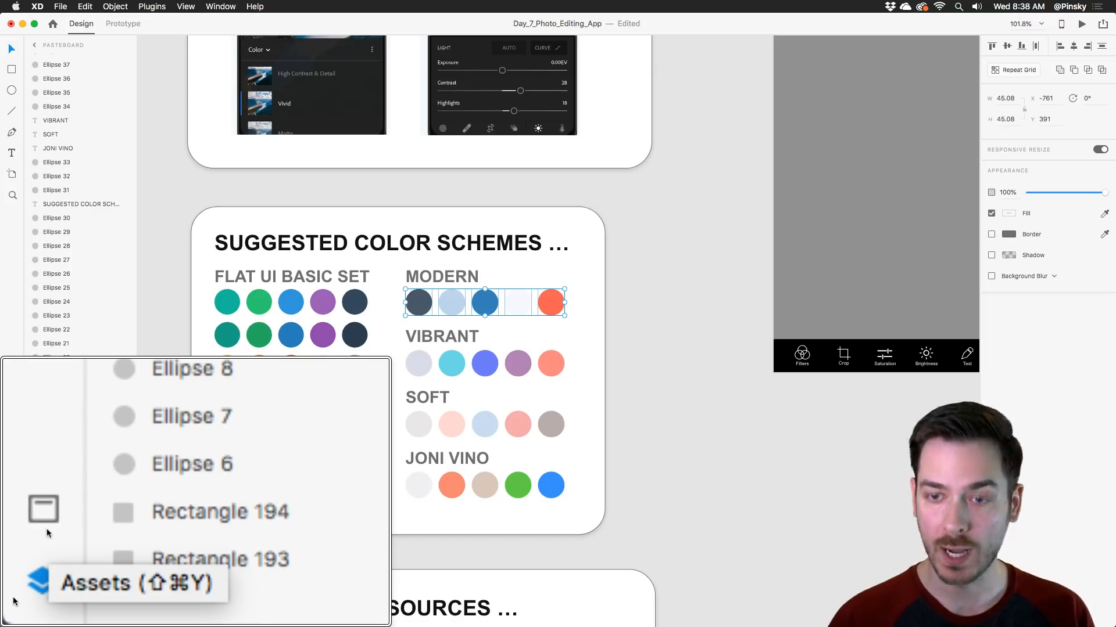
{"action": "left_click", "coordinate": [11, 593]}
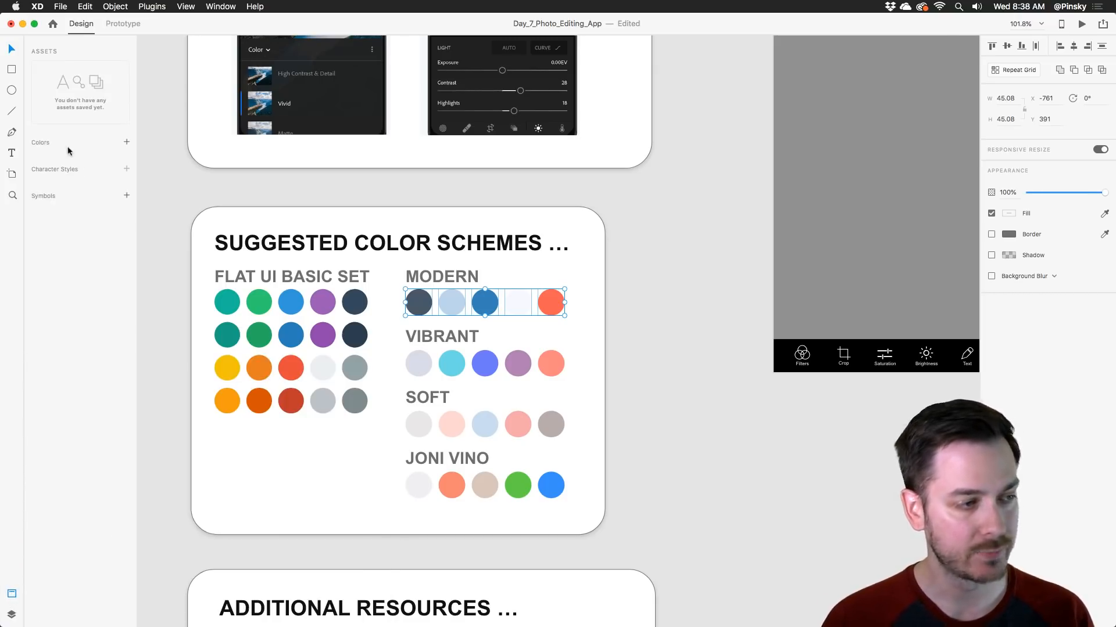
{"action": "left_click", "coordinate": [125, 142]}
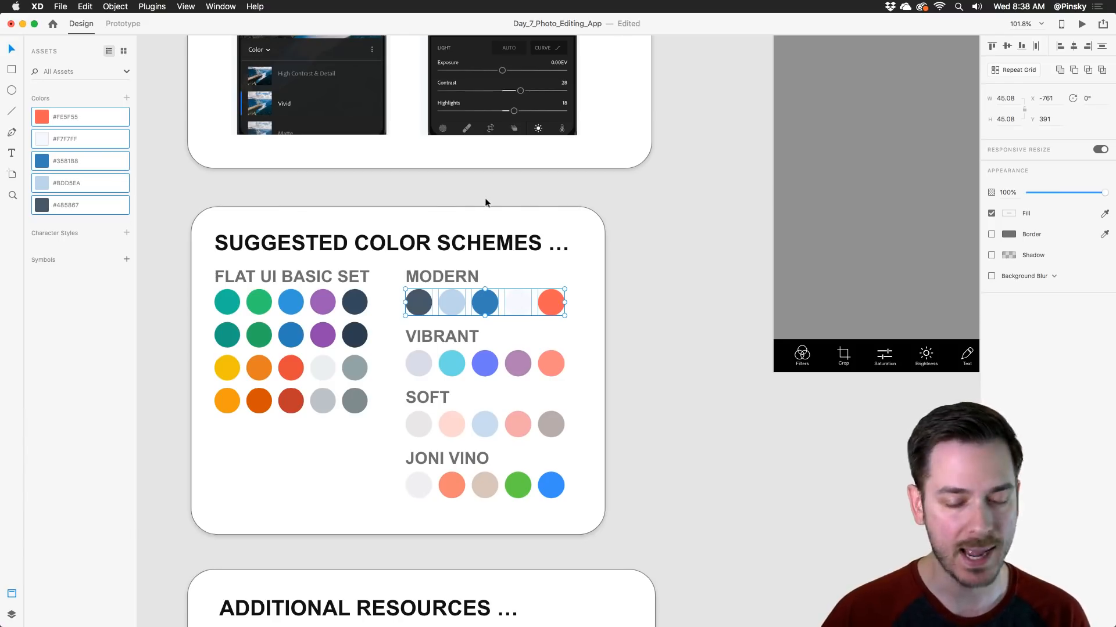
Step: Spread the blue Modern circle and three duplicates across the color schemes card, the inspiration card and the first iPhone artboard
{"action": "left_click", "coordinate": [577, 292]}
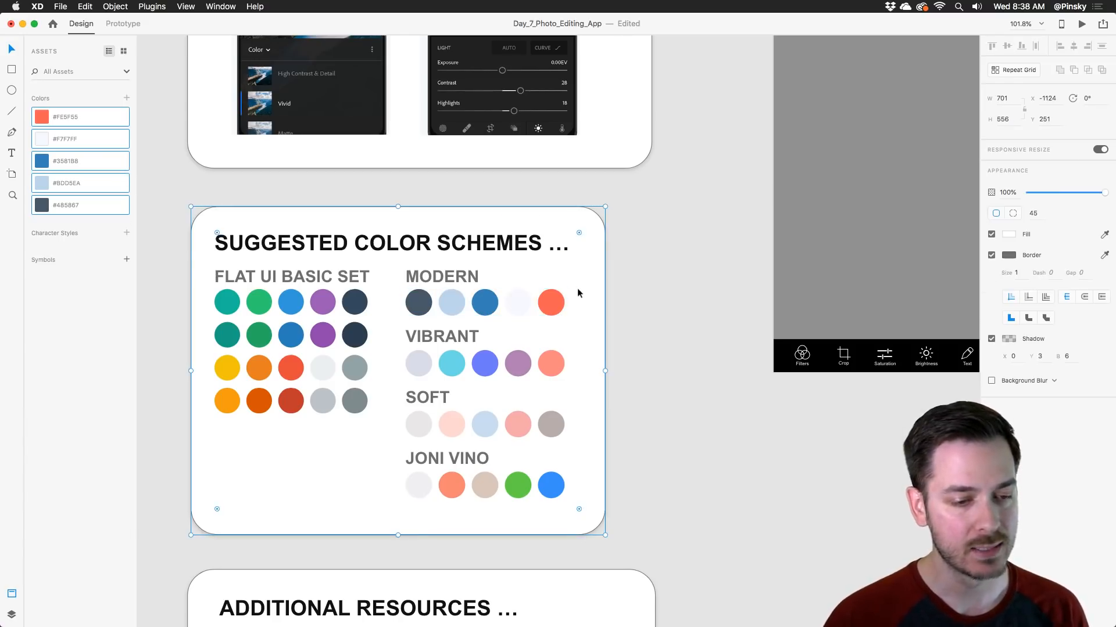
{"action": "double_click", "coordinate": [487, 304]}
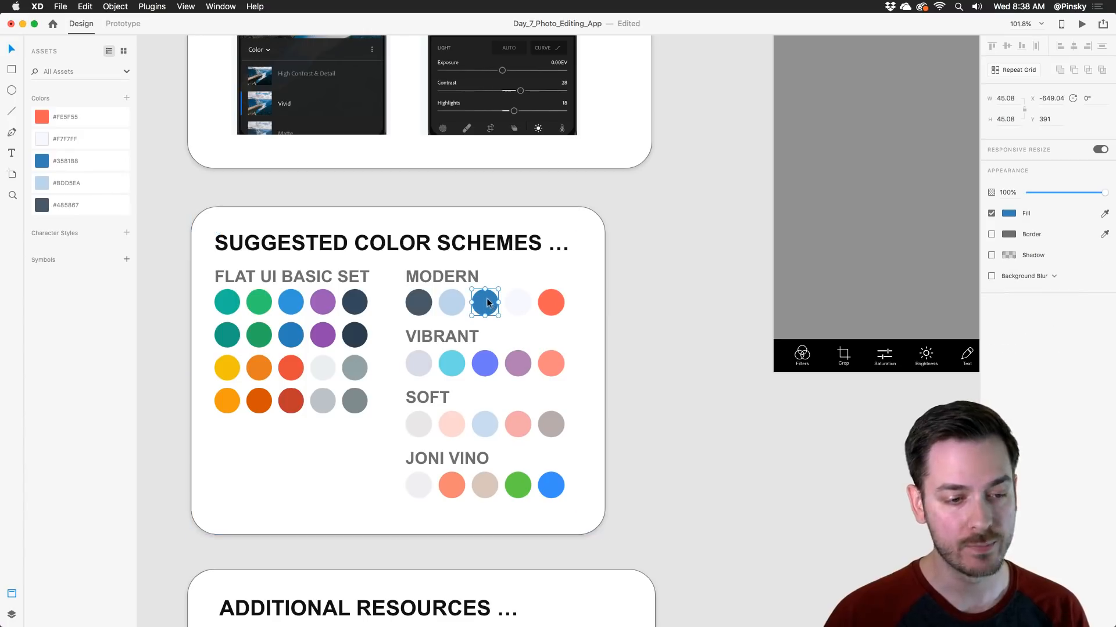
{"action": "left_click_drag", "start_coordinate": [487, 303], "coordinate": [834, 189]}
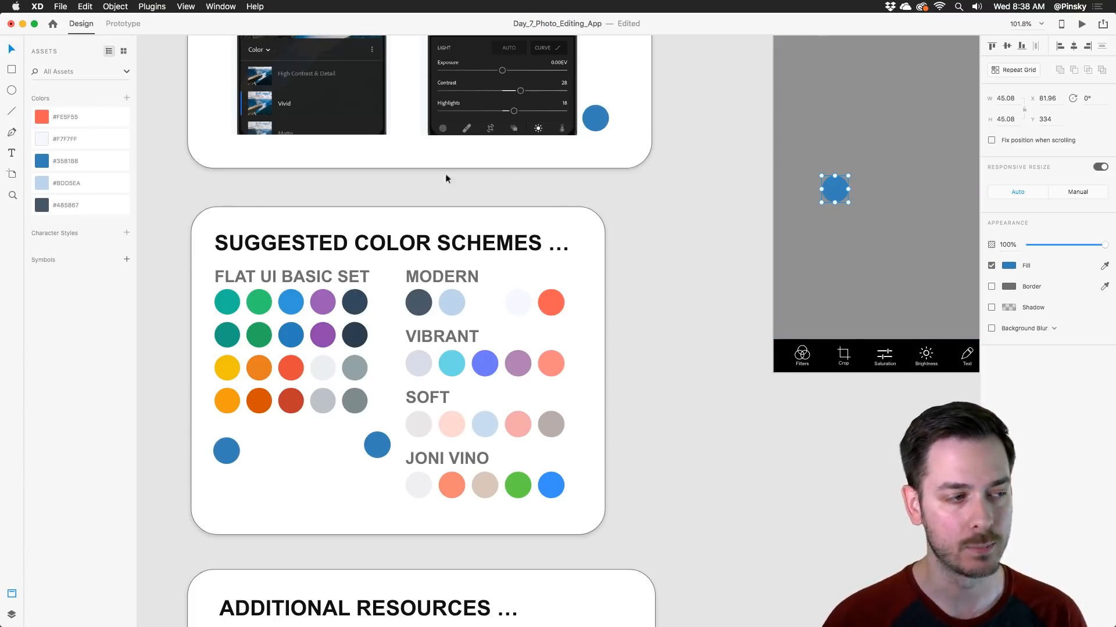
Step: Edit the blue #3581B8 color asset to pure red, #FF0000
{"action": "right_click", "coordinate": [85, 161]}
{"action": "left_click", "coordinate": [98, 175]}
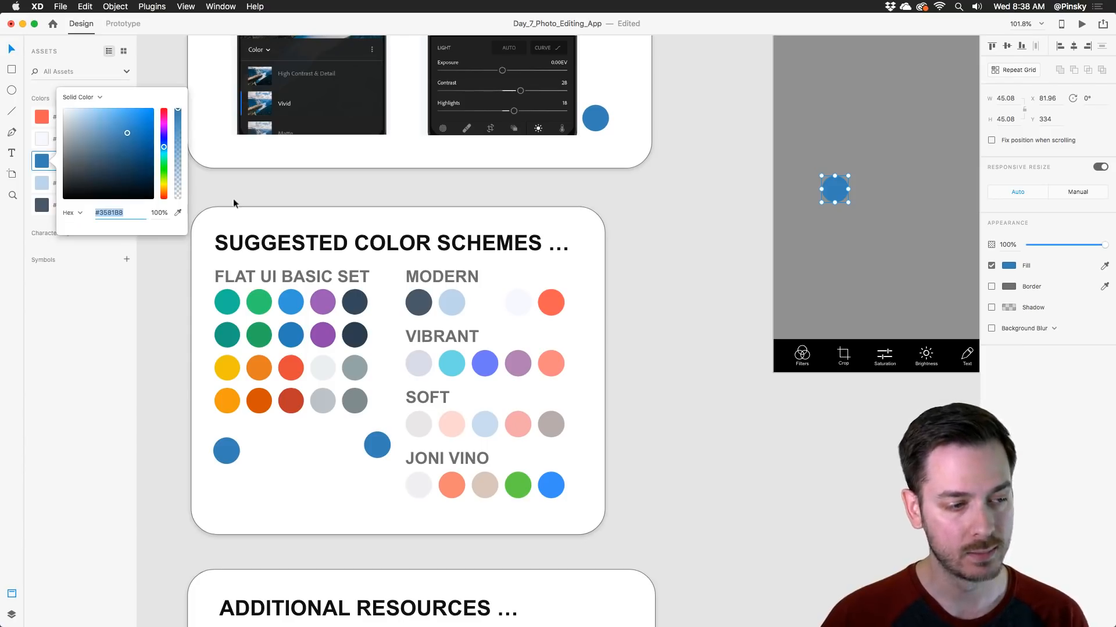
{"action": "left_click_drag", "start_coordinate": [163, 149], "coordinate": [163, 109]}
{"action": "left_click", "coordinate": [154, 110]}
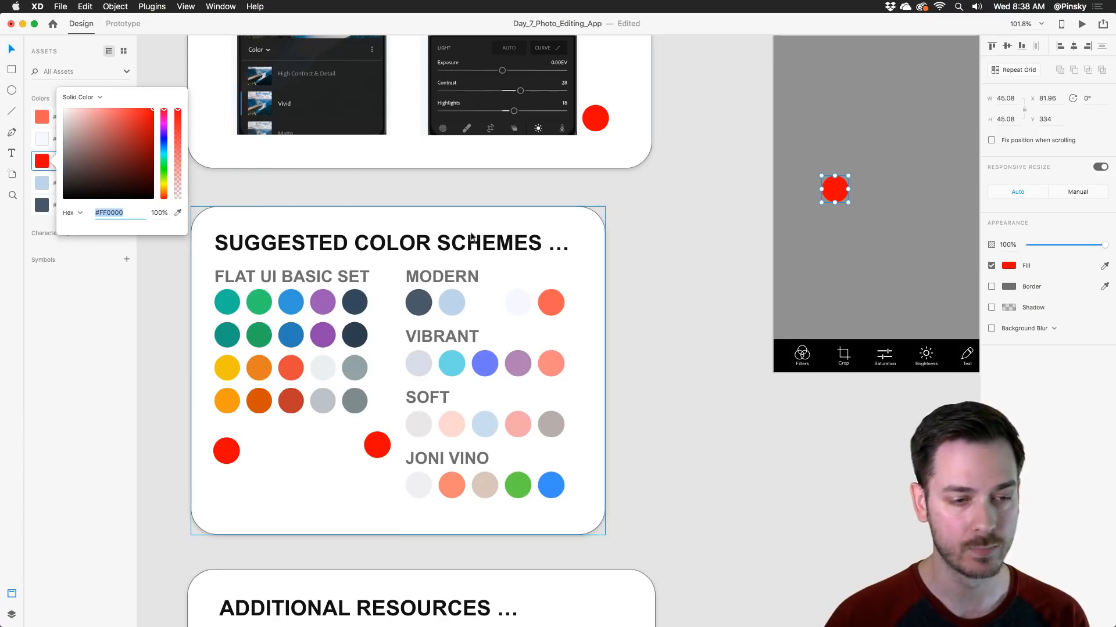
Step: Undo the red color edit and the scattered circle duplicates, restoring the blue circle to the Modern row
{"action": "key", "text": "ctrl+z"}
{"action": "key", "text": "super+z"}
{"action": "key", "text": "super+z"}
{"action": "key", "text": "super+z"}
{"action": "key", "text": "super+z"}
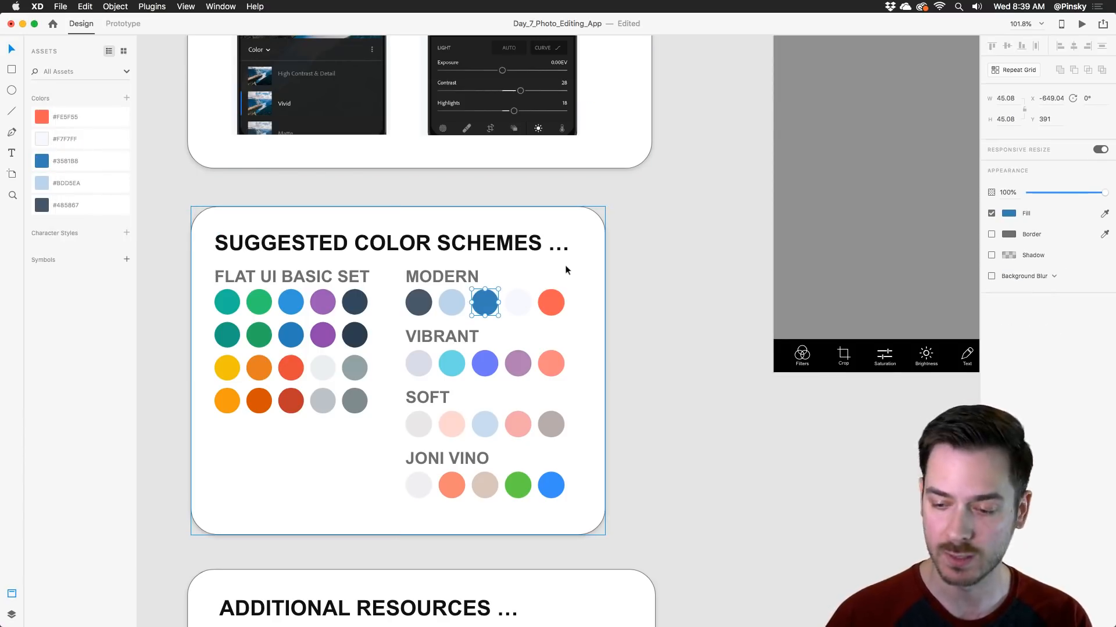
Step: Examine the additional resources card and the three iPhone artboards of the template
{"action": "scroll", "coordinate": [561, 259], "scroll_direction": "down", "scroll_amount": 5}
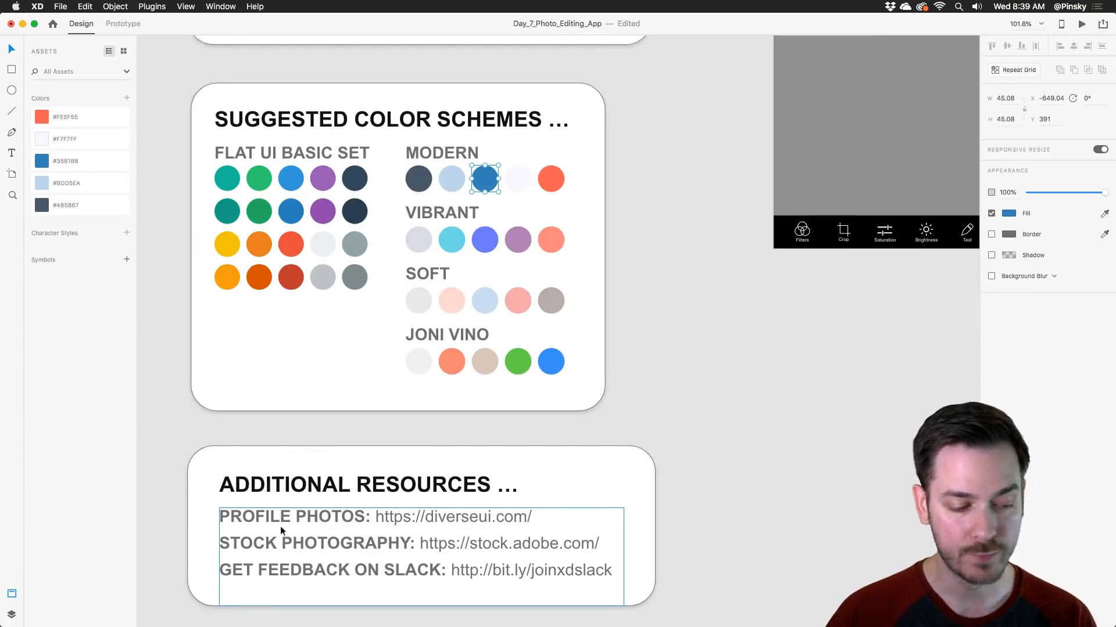
{"action": "scroll", "coordinate": [443, 482], "scroll_direction": "down", "scroll_amount": 3}
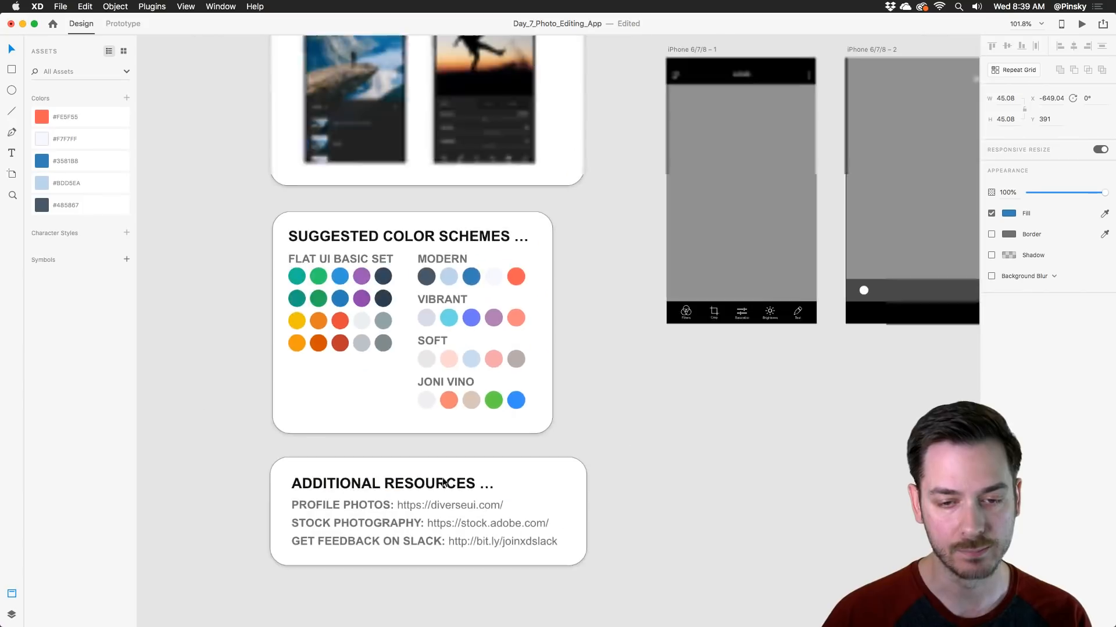
{"action": "left_click_drag", "start_coordinate": [753, 324], "coordinate": [444, 369]}
{"action": "scroll", "coordinate": [466, 346], "scroll_direction": "up", "scroll_amount": 2}
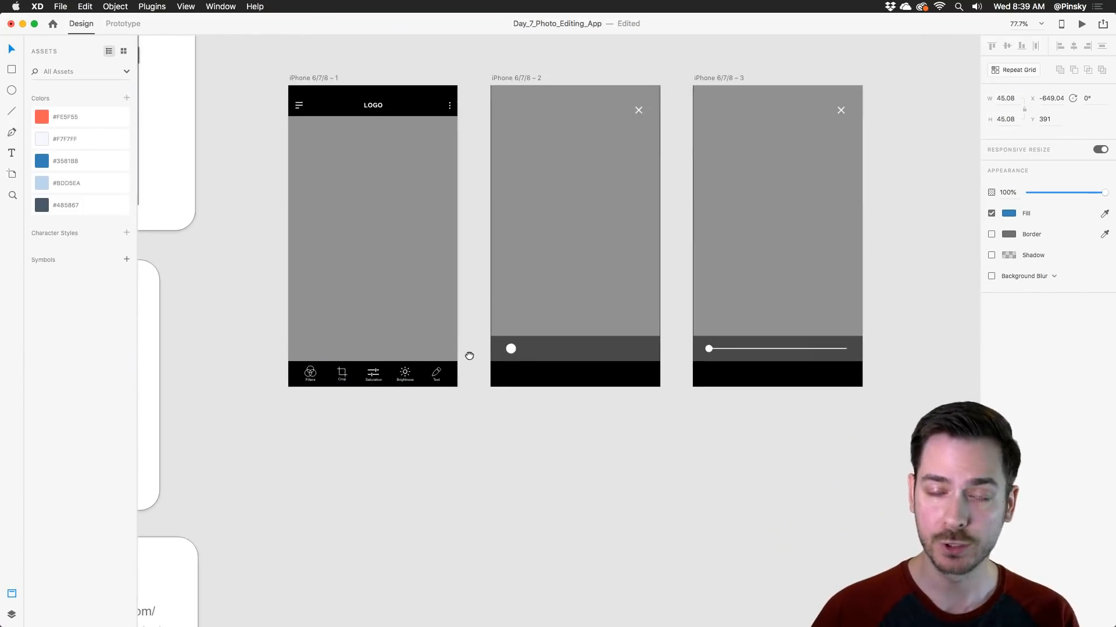
{"action": "scroll", "coordinate": [469, 355], "scroll_direction": "up", "scroll_amount": 2}
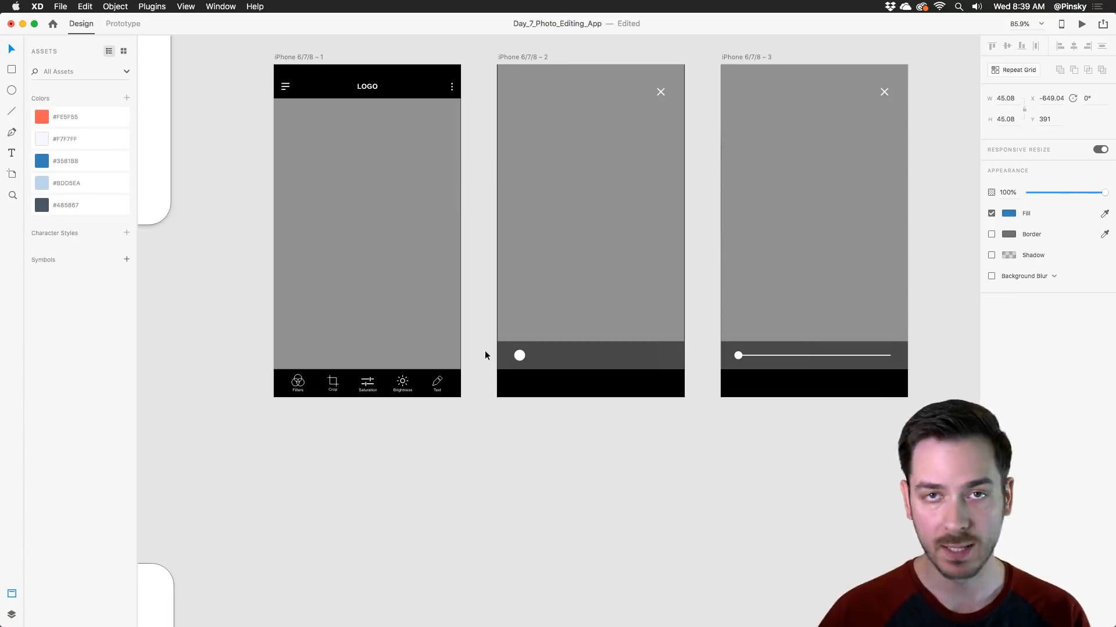
{"action": "scroll", "coordinate": [510, 409], "scroll_direction": "right", "scroll_amount": 2}
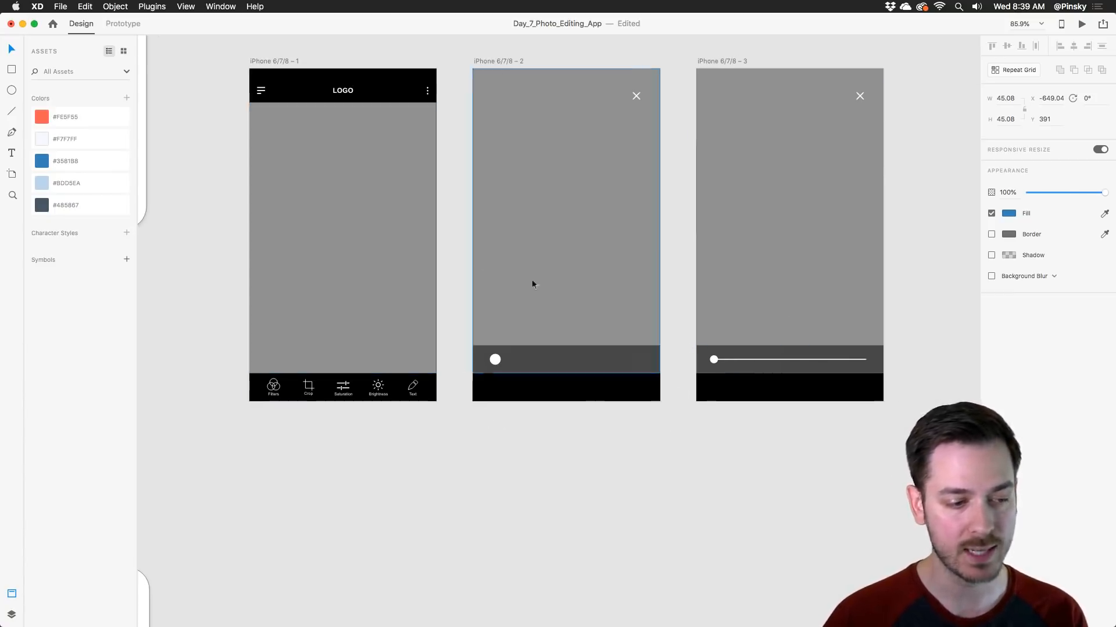
Step: Duplicate the first iPhone artboard below the original at Y 814 and show the copy's gray photo placeholder among its layers
{"action": "left_click", "coordinate": [273, 60]}
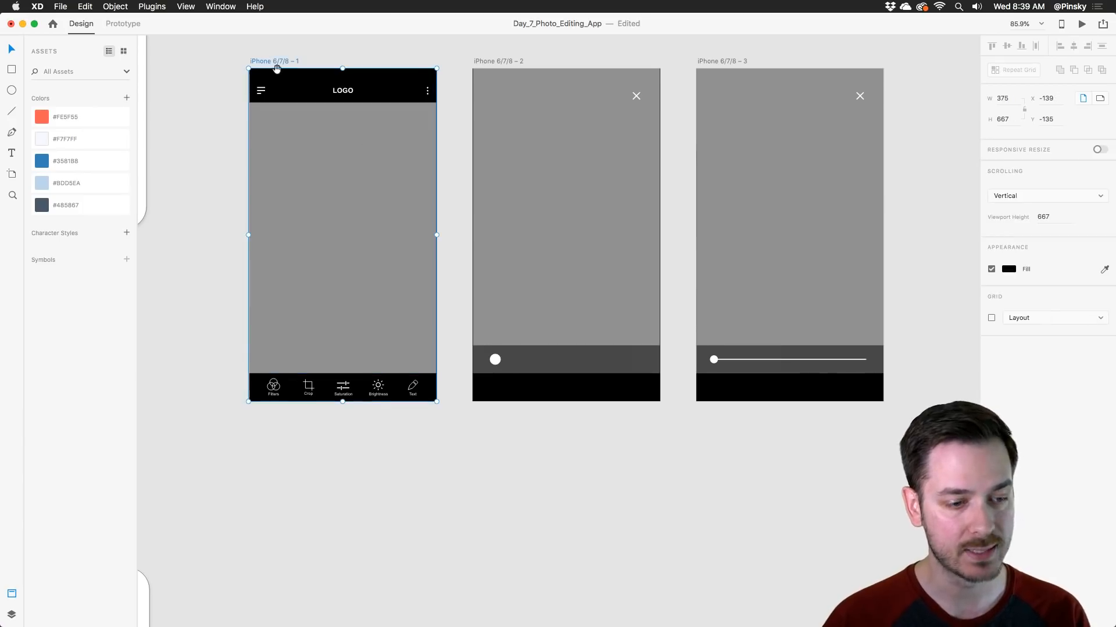
{"action": "scroll", "coordinate": [280, 46], "scroll_direction": "down", "scroll_amount": 2}
{"action": "left_click_drag", "start_coordinate": [280, 61], "coordinate": [280, 450]}
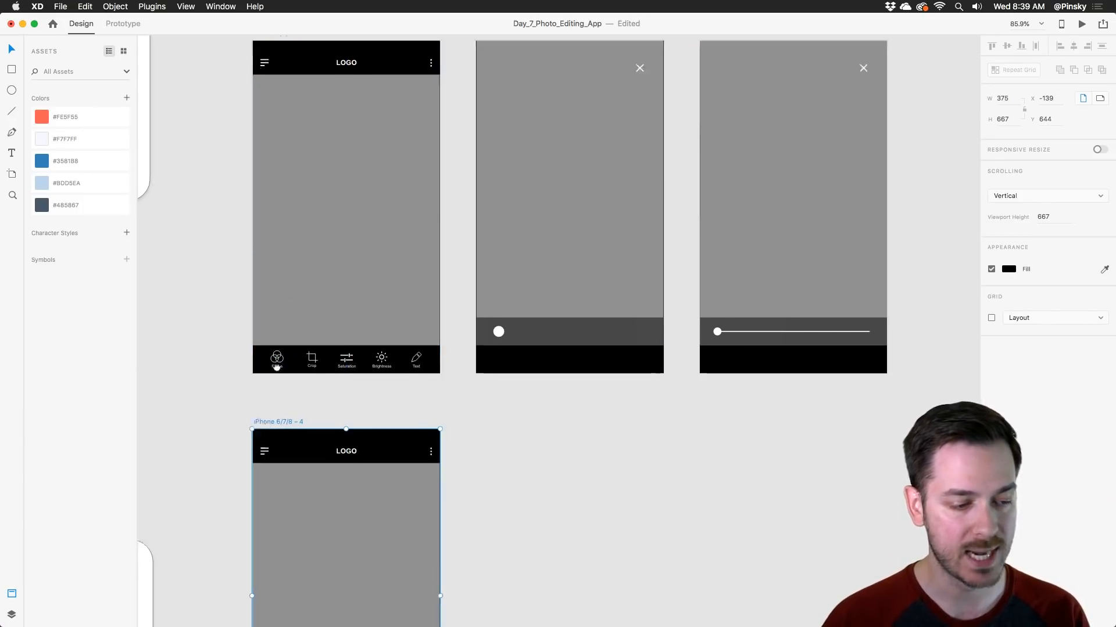
{"action": "scroll", "coordinate": [327, 101], "scroll_direction": "down", "scroll_amount": 10}
{"action": "left_click_drag", "start_coordinate": [332, 126], "coordinate": [334, 212]}
{"action": "scroll", "coordinate": [360, 174], "scroll_direction": "down", "scroll_amount": 8}
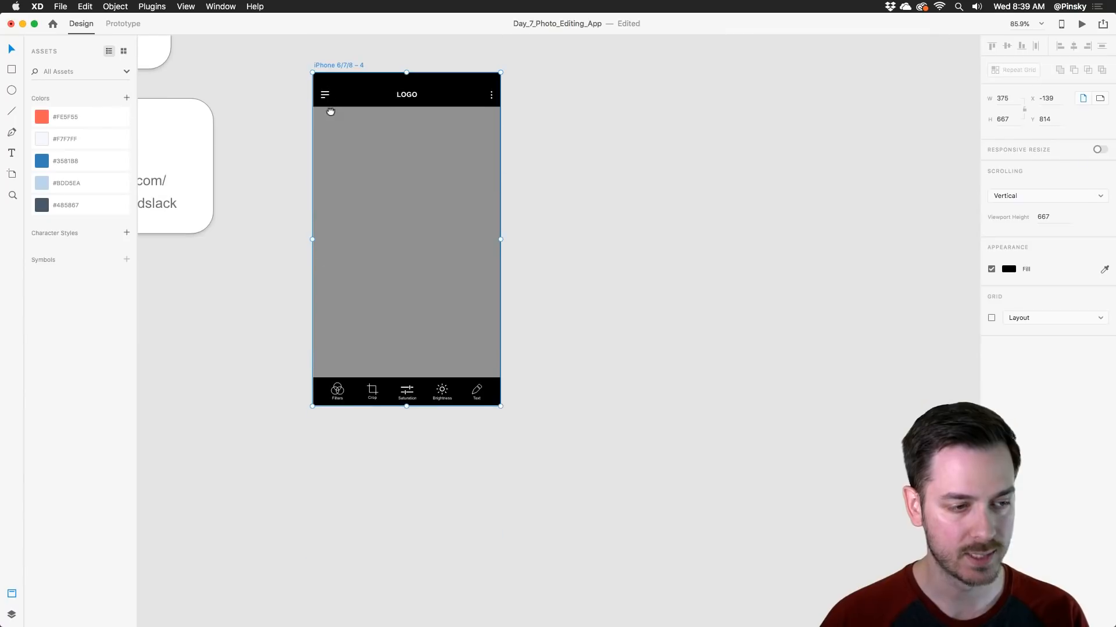
{"action": "left_click", "coordinate": [374, 155]}
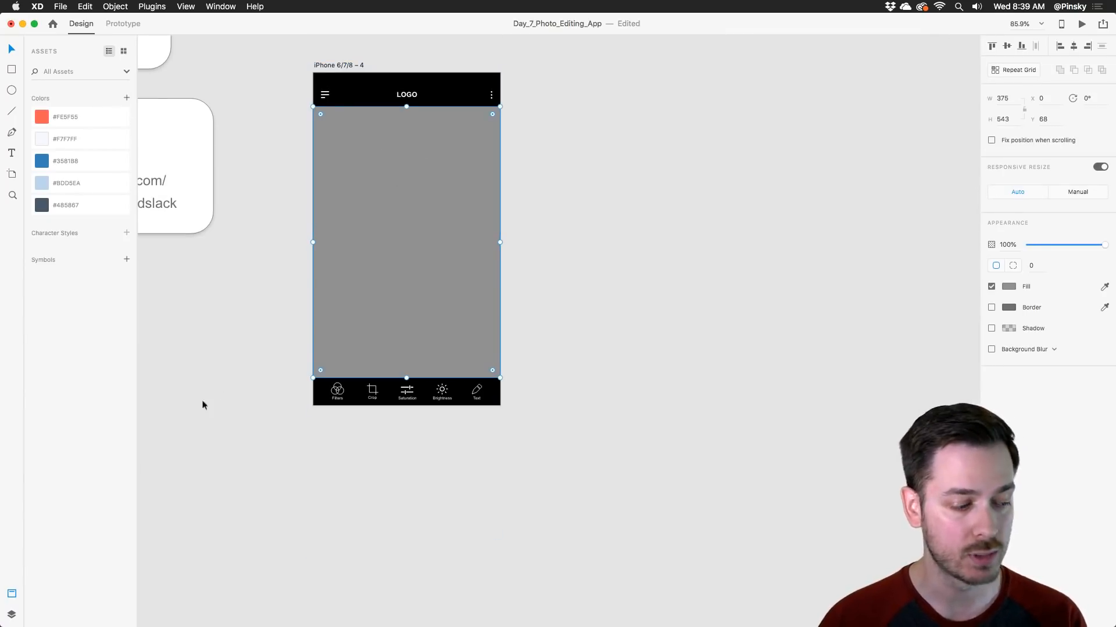
{"action": "left_click", "coordinate": [11, 614]}
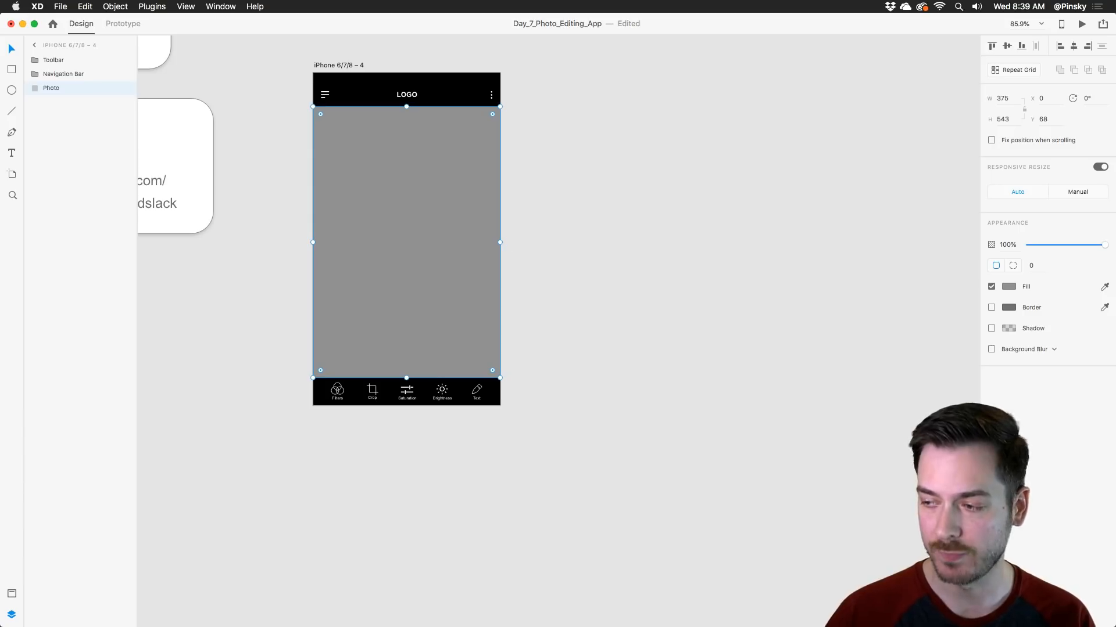
Step: Switch to the Photos folder in Finder, preview DSC02407-3.jpg and move the window clear of the duplicated artboard
{"action": "key", "text": "super+Tab"}
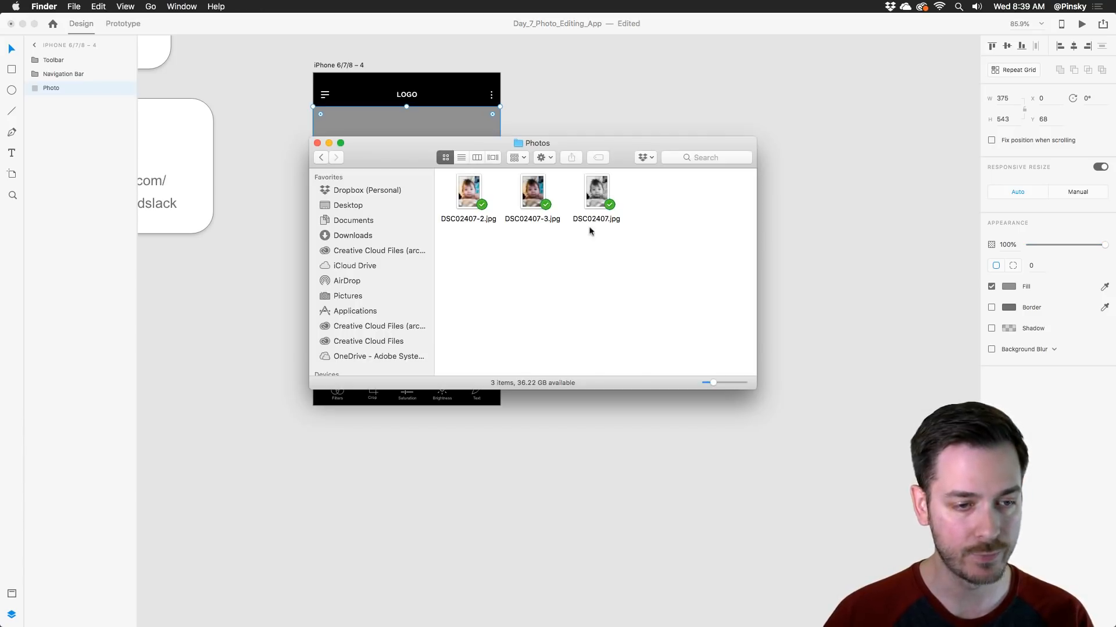
{"action": "left_click_drag", "start_coordinate": [423, 152], "coordinate": [476, 167]}
{"action": "left_click", "coordinate": [586, 208]}
{"action": "key", "text": "space"}
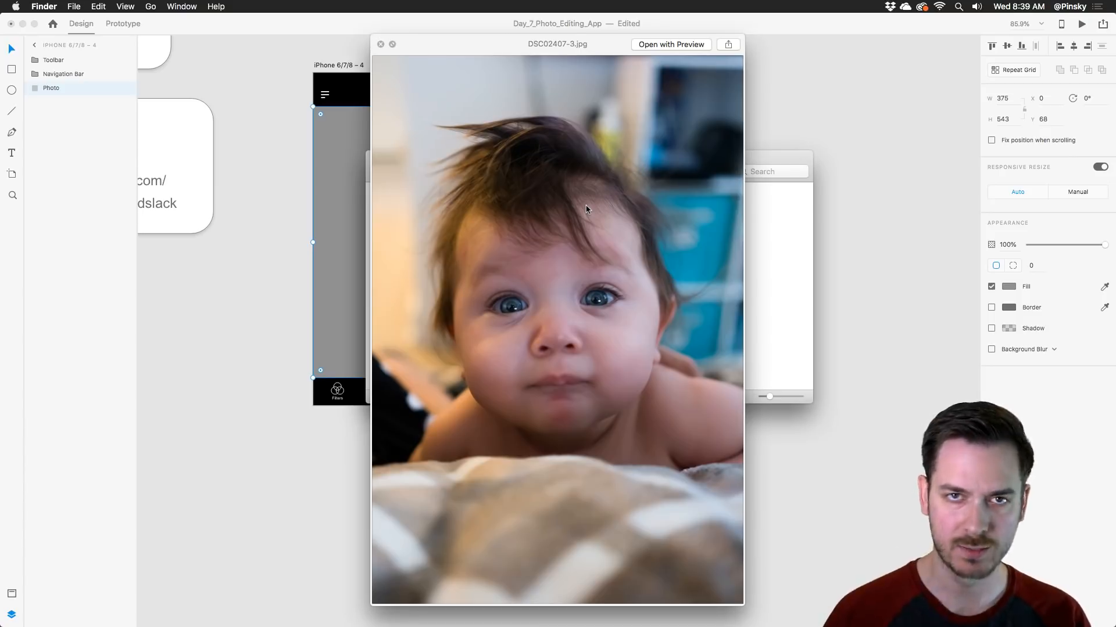
{"action": "key", "text": "space"}
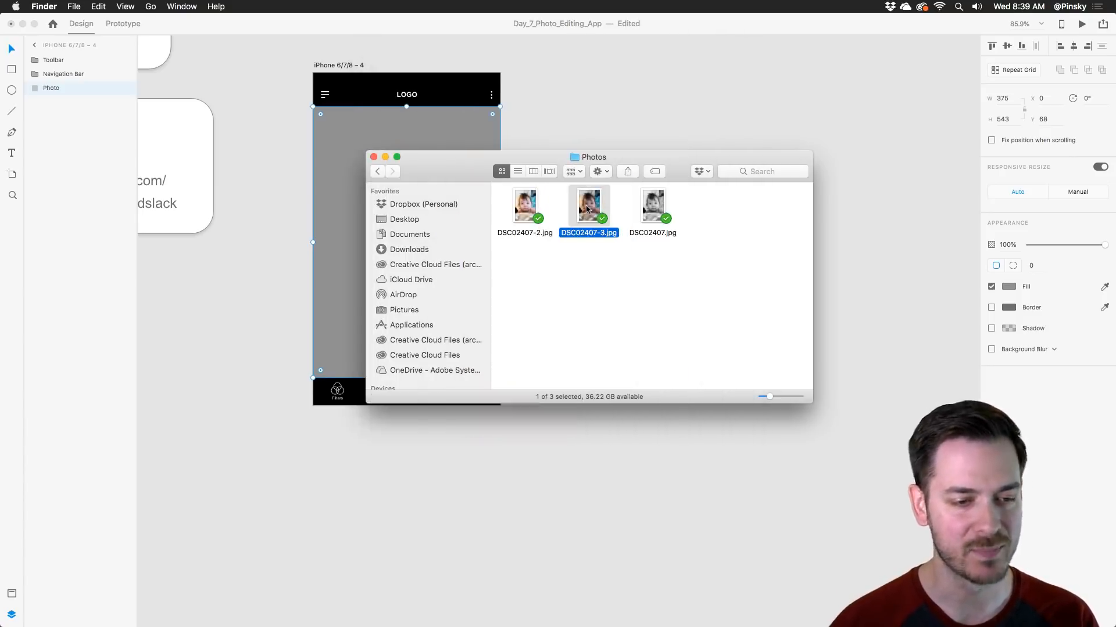
{"action": "left_click", "coordinate": [685, 244]}
{"action": "left_click", "coordinate": [653, 200]}
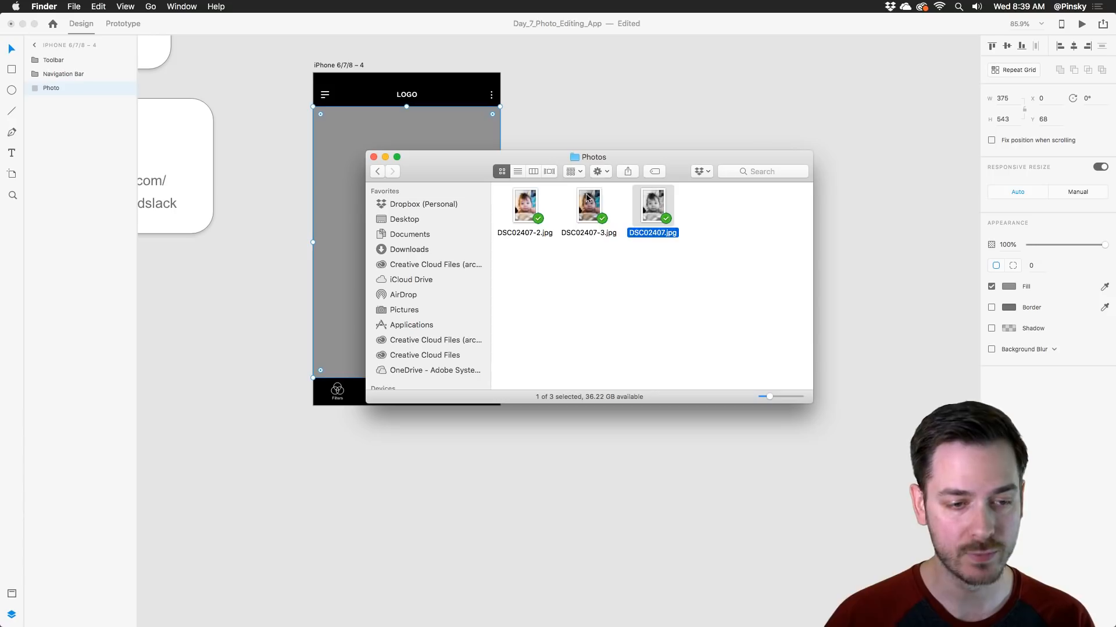
{"action": "left_click", "coordinate": [590, 203]}
{"action": "left_click", "coordinate": [525, 203]}
{"action": "left_click_drag", "start_coordinate": [462, 162], "coordinate": [616, 163]}
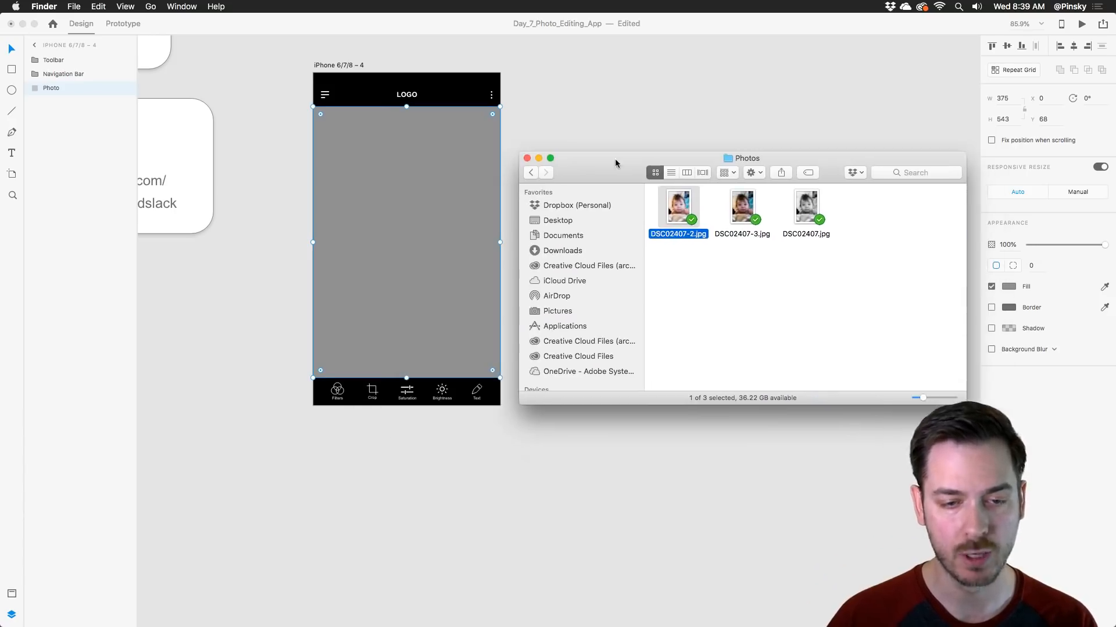
Step: Try DSC02407-3.jpg as the gray placeholder's fill and as a separate image on the pasteboard, undoing each placement
{"action": "left_click", "coordinate": [750, 248]}
{"action": "left_click_drag", "start_coordinate": [748, 208], "coordinate": [412, 205]}
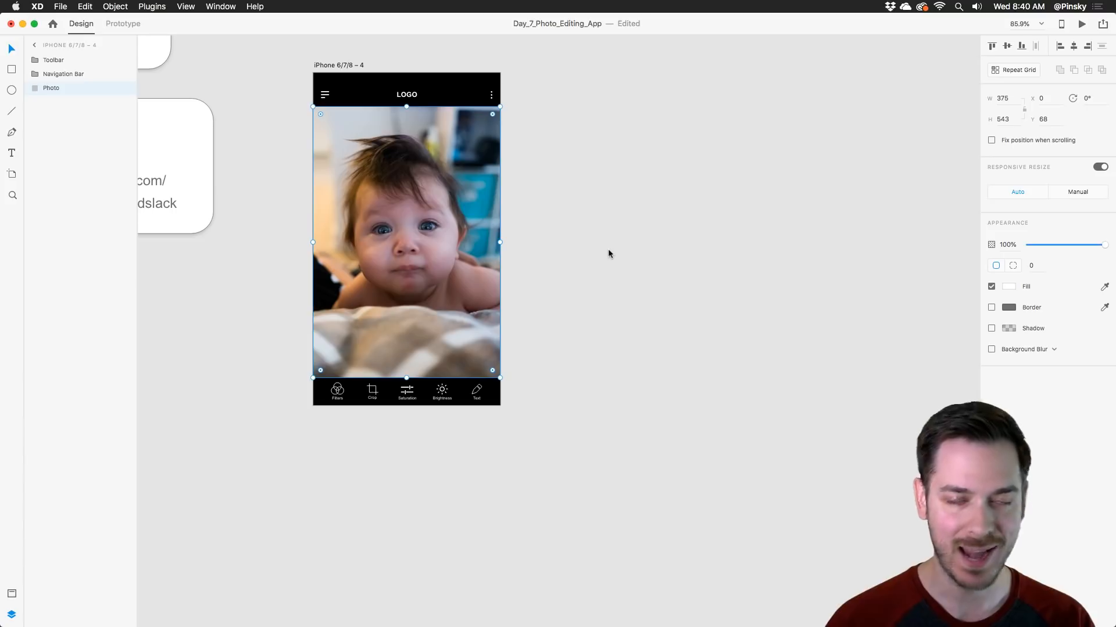
{"action": "key", "text": "super+z"}
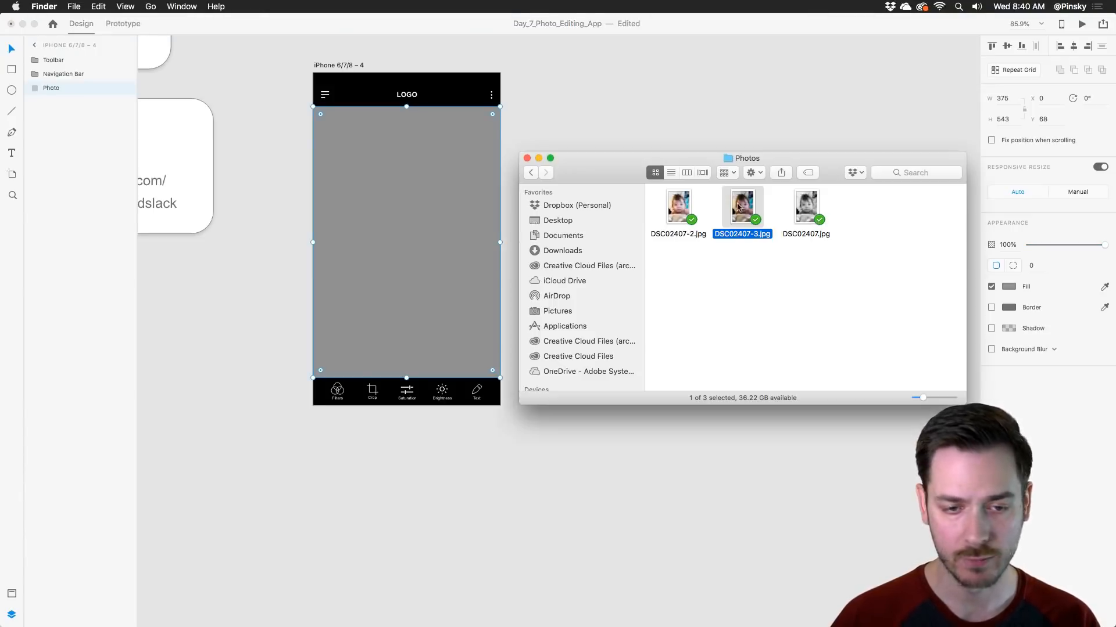
{"action": "left_click_drag", "start_coordinate": [738, 204], "coordinate": [696, 102]}
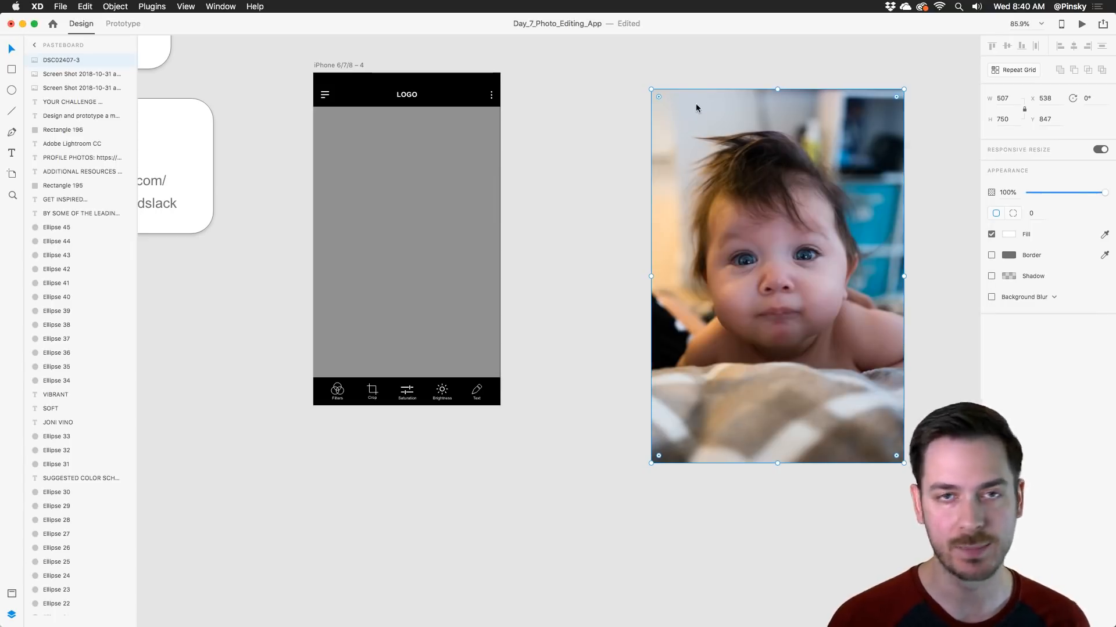
{"action": "key", "text": "super+z"}
Step: Fill the gray photo placeholder on the duplicated artboard with DSC02407-3.jpg
{"action": "key", "text": "super+Tab"}
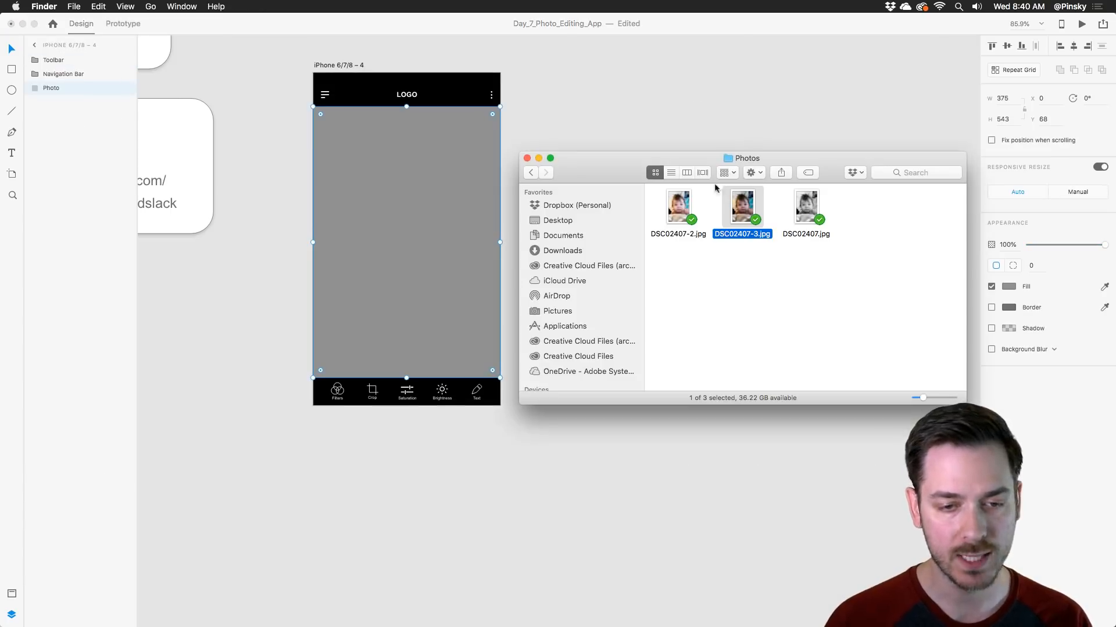
{"action": "left_click_drag", "start_coordinate": [738, 200], "coordinate": [411, 177]}
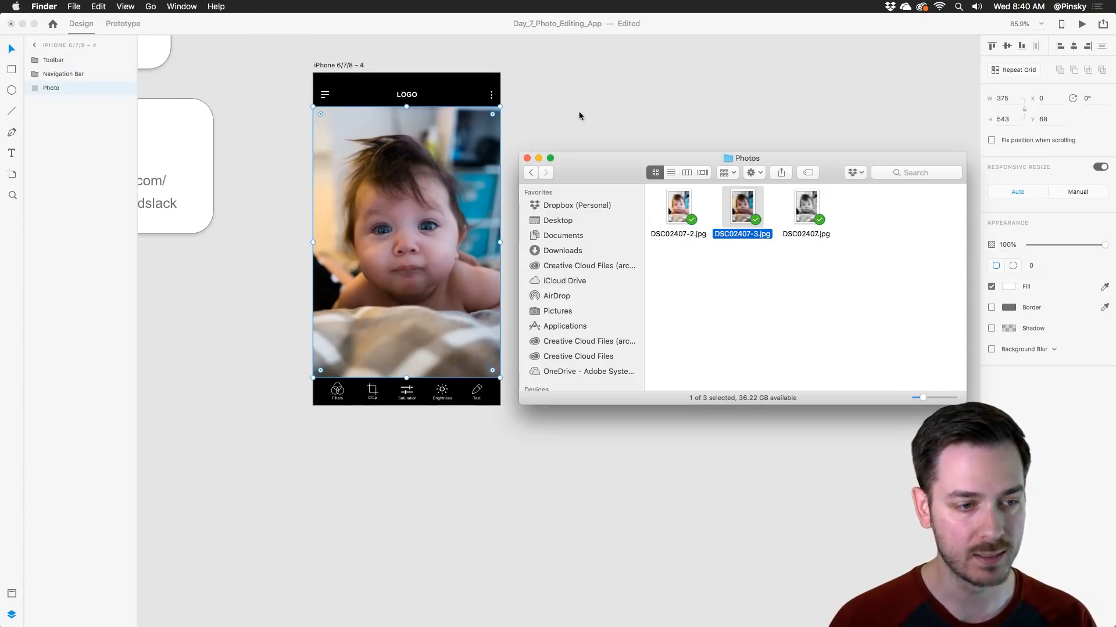
{"action": "left_click", "coordinate": [587, 111]}
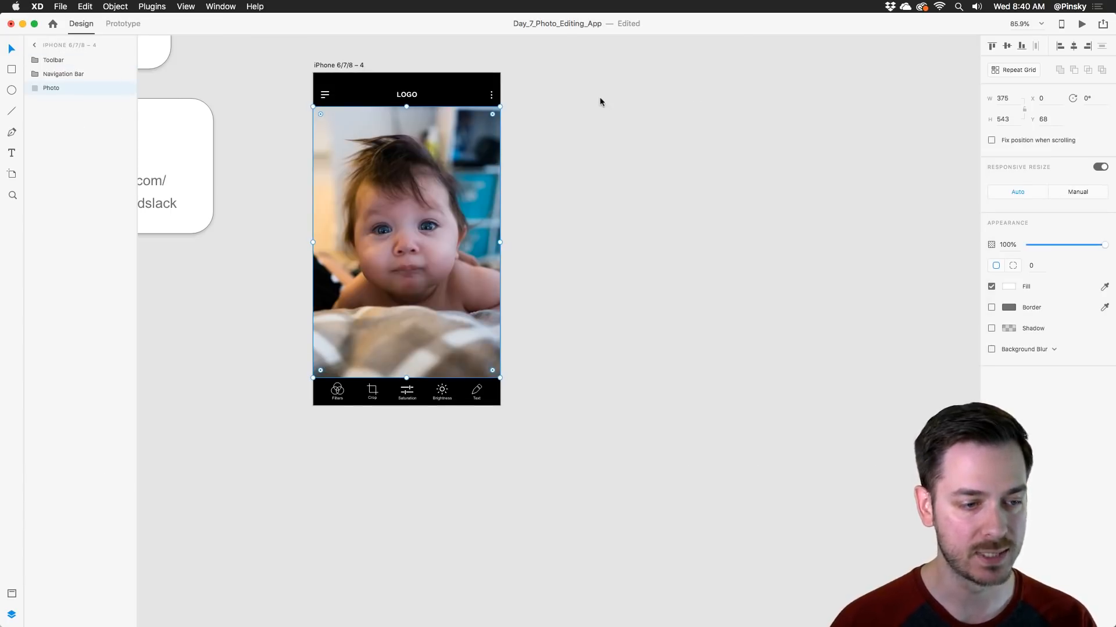
{"action": "left_click", "coordinate": [591, 156]}
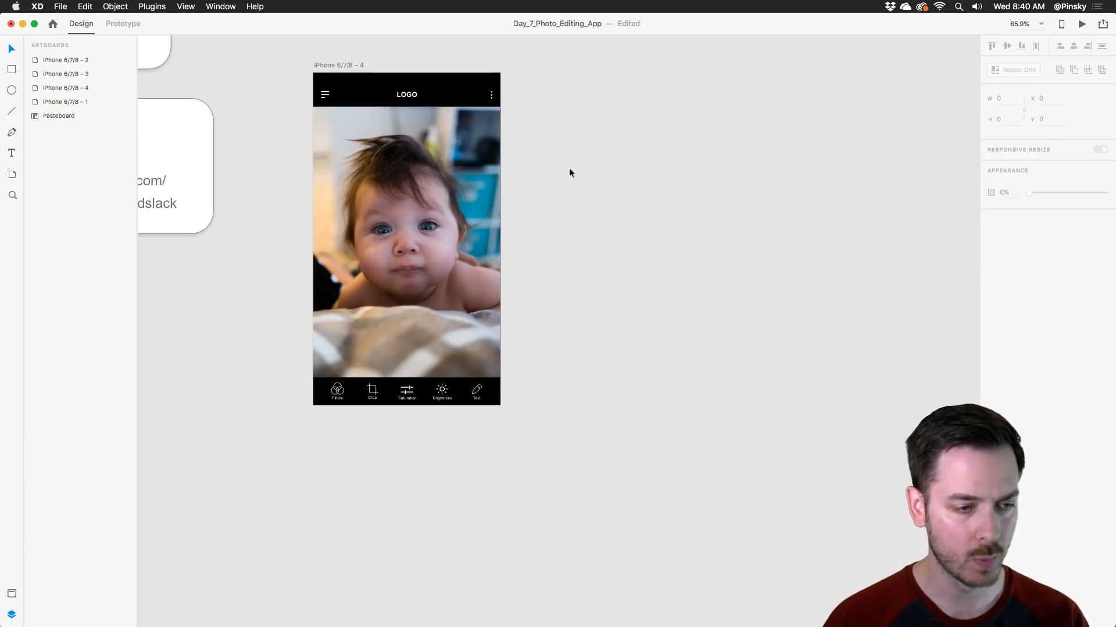
Step: Duplicate the filled photo in place on the duplicated artboard
{"action": "left_click", "coordinate": [428, 201]}
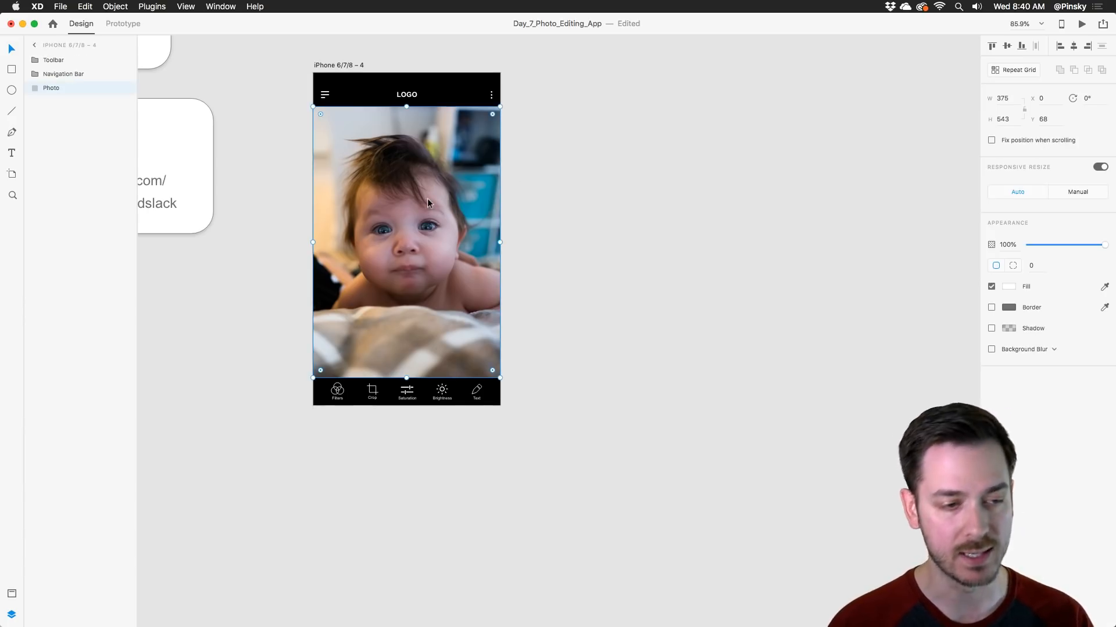
{"action": "key", "text": "super+d"}
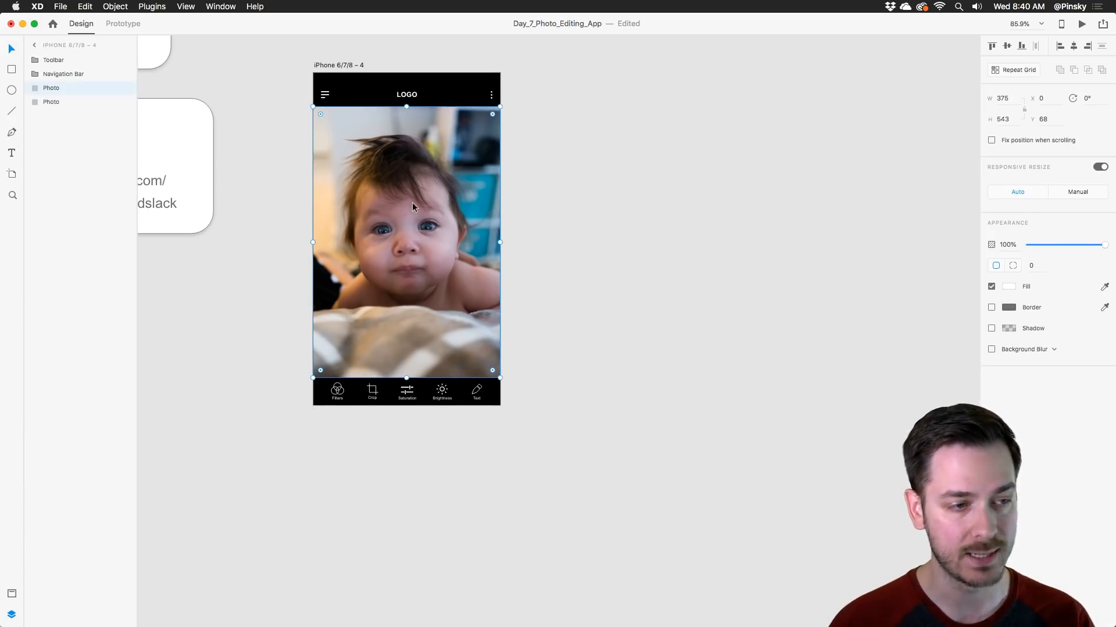
{"action": "left_click_drag", "start_coordinate": [412, 202], "coordinate": [521, 213]}
{"action": "key", "text": "super+z"}
Step: Replace the upper photo copy's image with DSC02407-2.jpg and set its opacity to 0%
{"action": "key", "text": "super+Tab"}
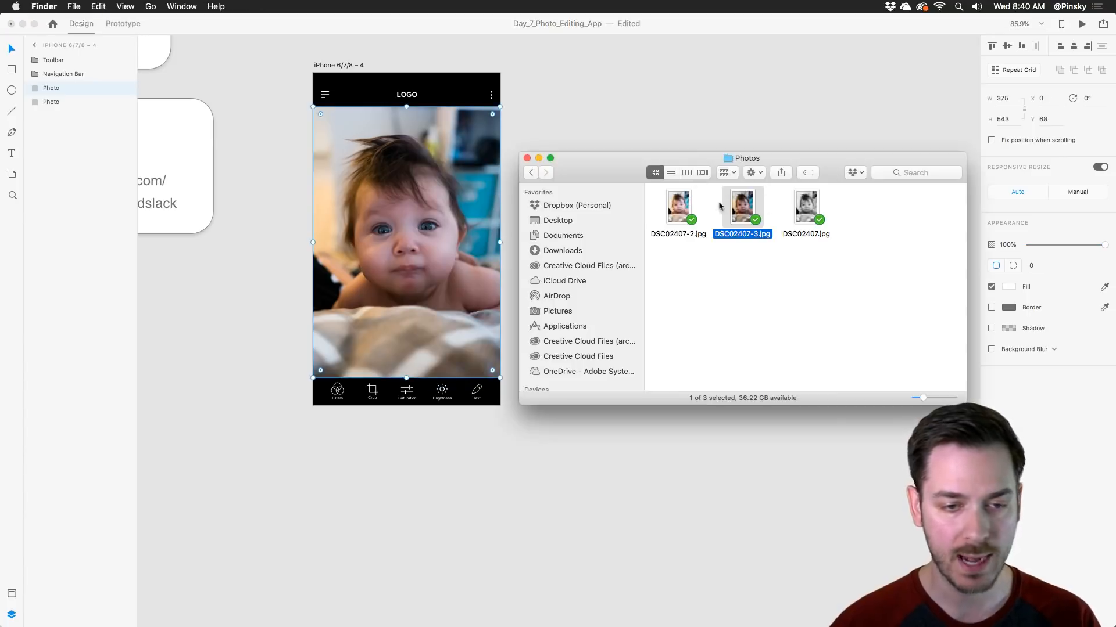
{"action": "key", "text": "space"}
{"action": "key", "text": "space"}
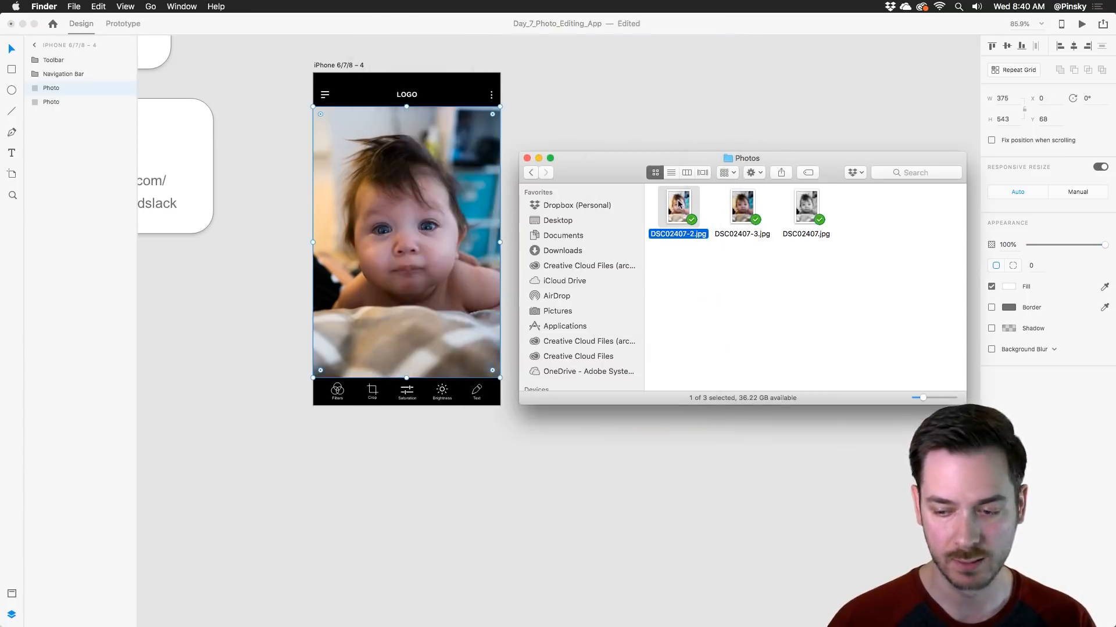
{"action": "left_click_drag", "start_coordinate": [676, 203], "coordinate": [404, 208]}
{"action": "left_click", "coordinate": [403, 208]}
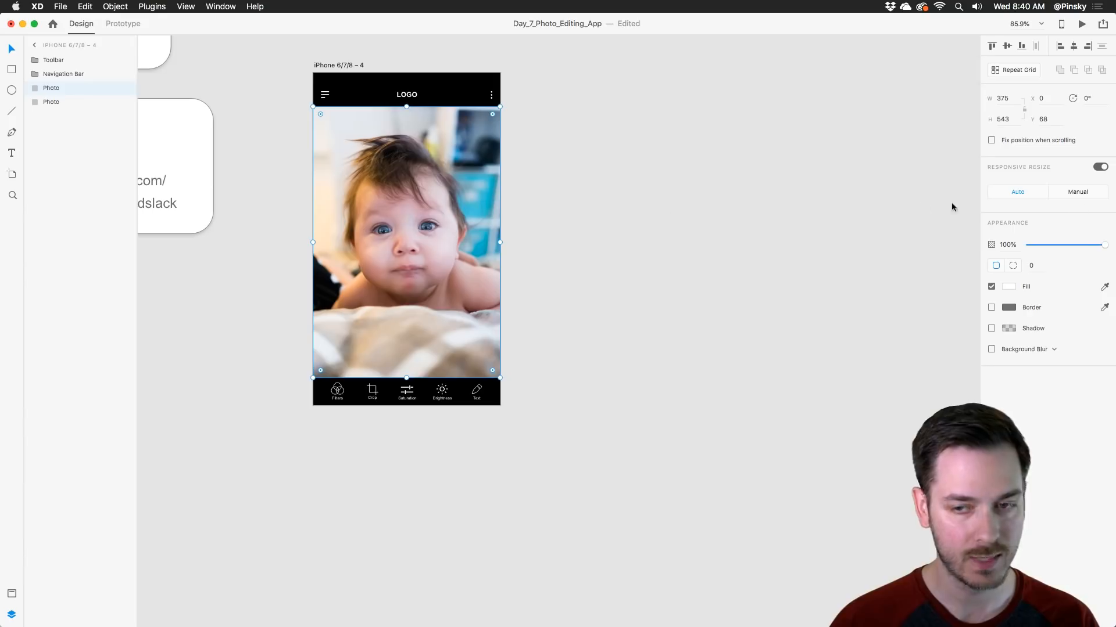
{"action": "left_click_drag", "start_coordinate": [1102, 247], "coordinate": [909, 232]}
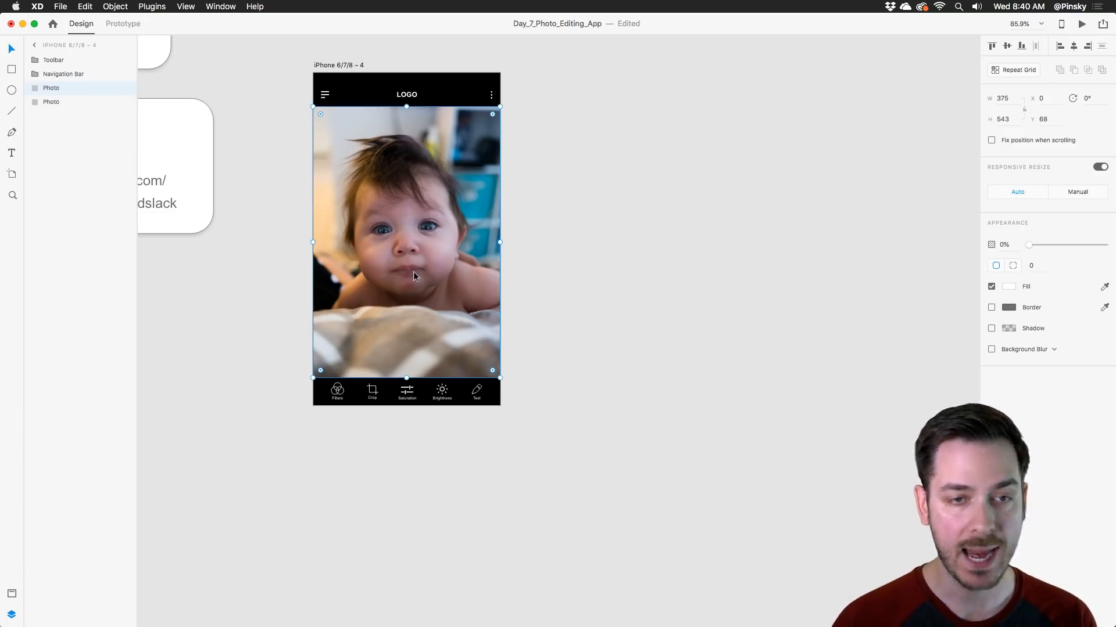
Step: Draw a rectangle about 391 by 46 across the photo's lower edge, just above the toolbar
{"action": "scroll", "coordinate": [373, 385], "scroll_direction": "up", "scroll_amount": 2}
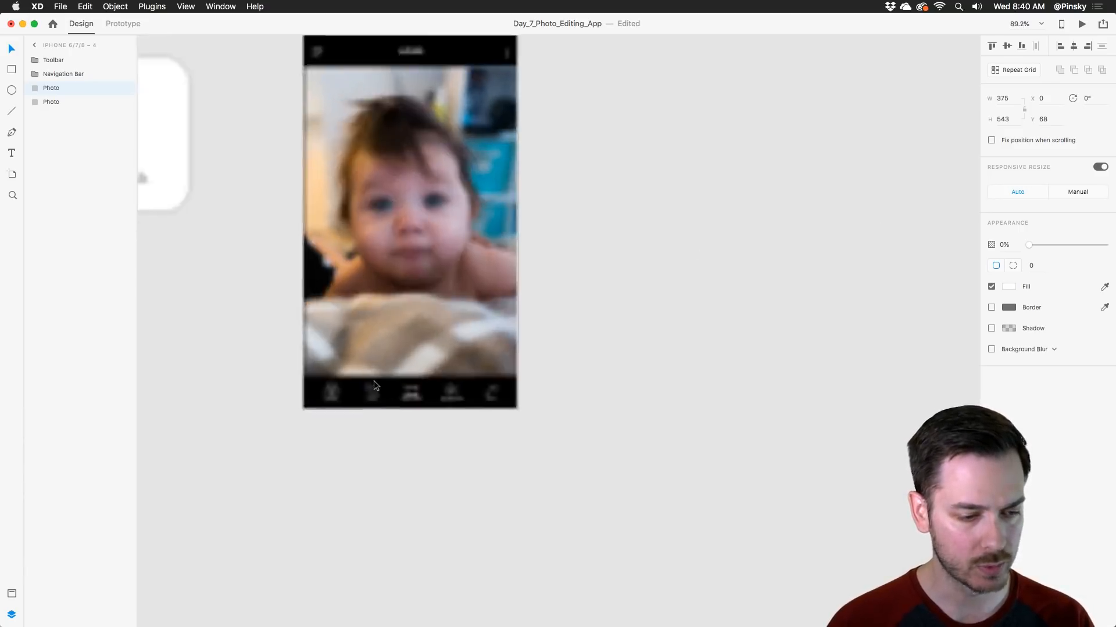
{"action": "scroll", "coordinate": [374, 385], "scroll_direction": "up", "scroll_amount": 5}
{"action": "scroll", "coordinate": [373, 385], "scroll_direction": "down", "scroll_amount": 1}
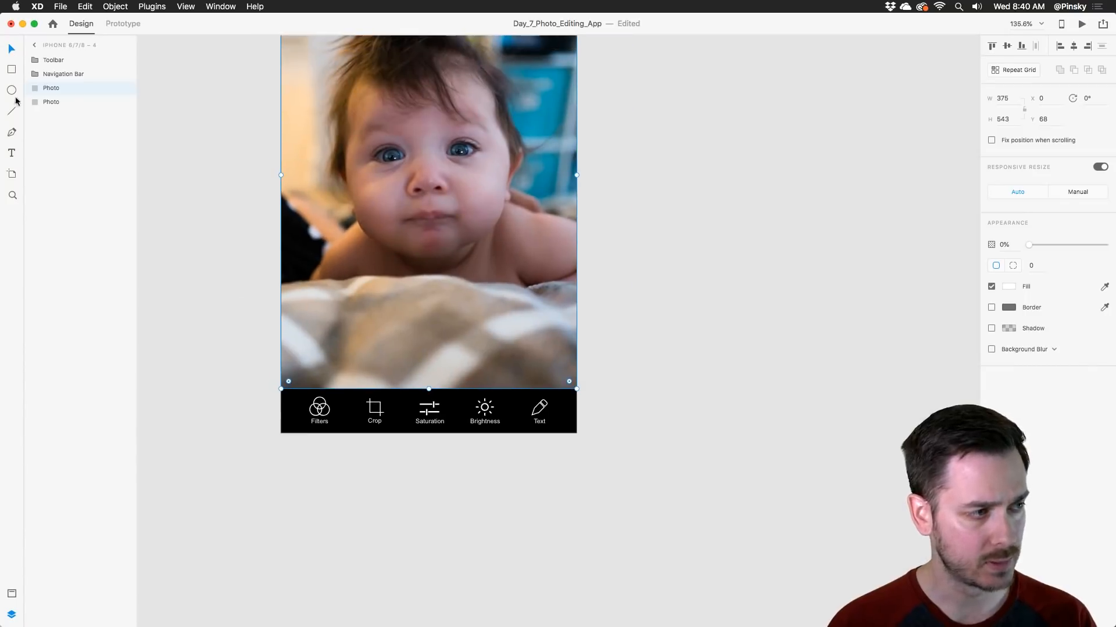
{"action": "left_click", "coordinate": [11, 71]}
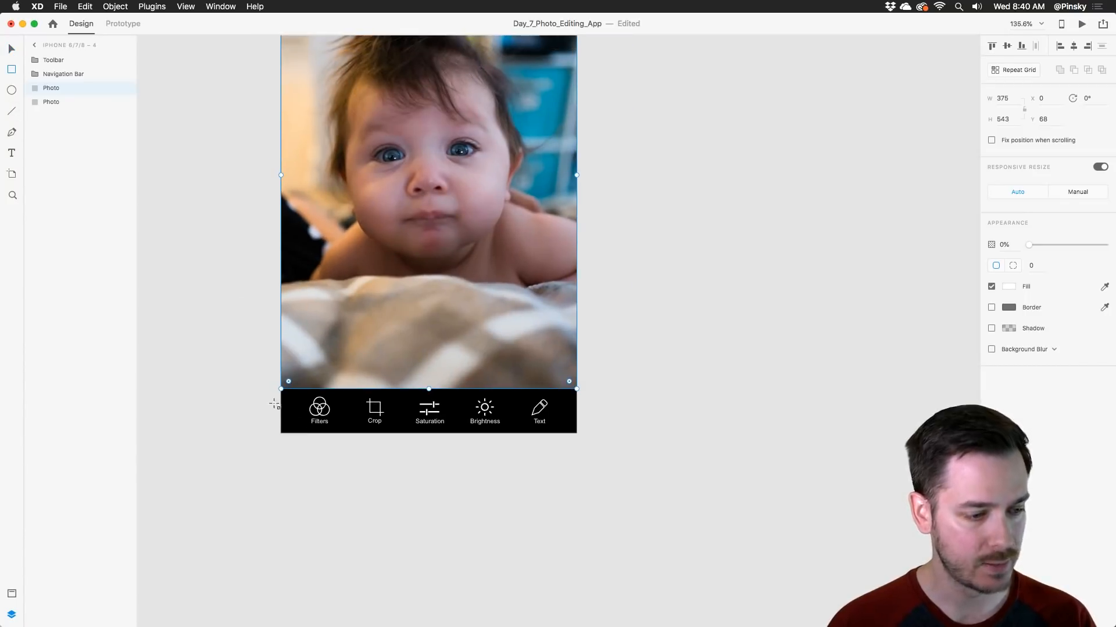
{"action": "left_click_drag", "start_coordinate": [273, 391], "coordinate": [581, 356]}
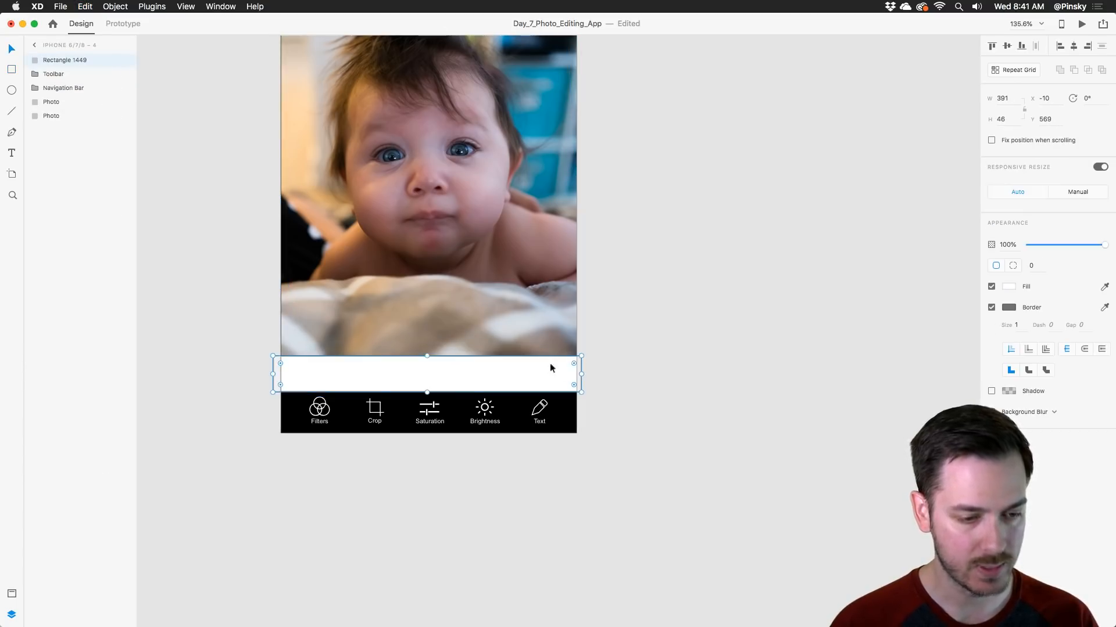
Step: Move the white rectangle up slightly so that it rests directly on the toolbar's top edge
{"action": "scroll", "coordinate": [590, 345], "scroll_direction": "up", "scroll_amount": 15}
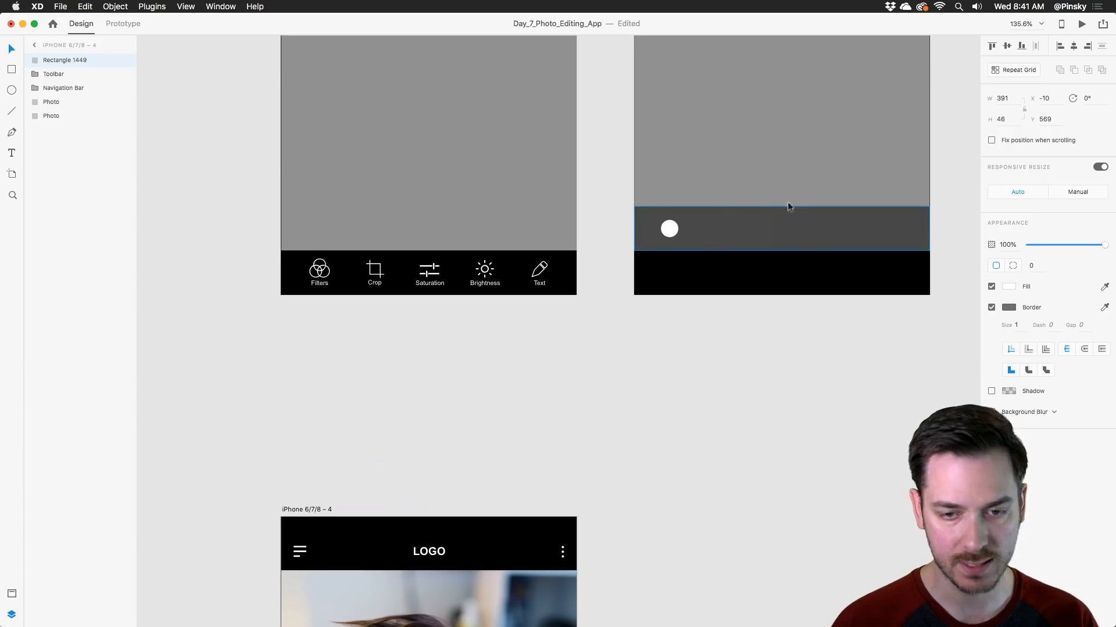
{"action": "scroll", "coordinate": [443, 349], "scroll_direction": "down", "scroll_amount": 10}
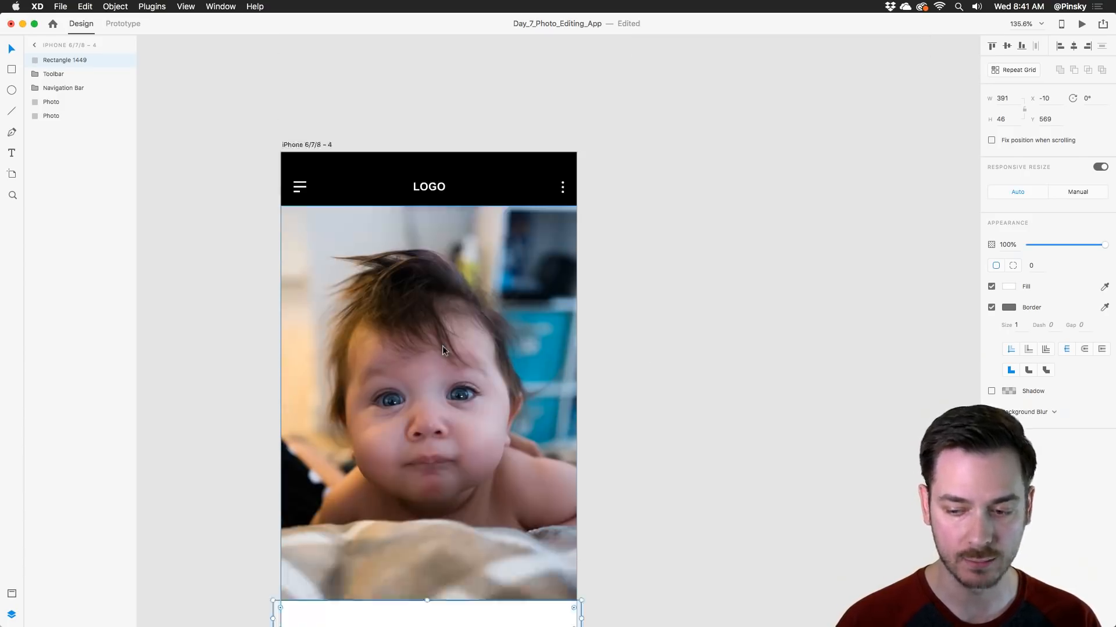
{"action": "scroll", "coordinate": [442, 349], "scroll_direction": "down", "scroll_amount": 6}
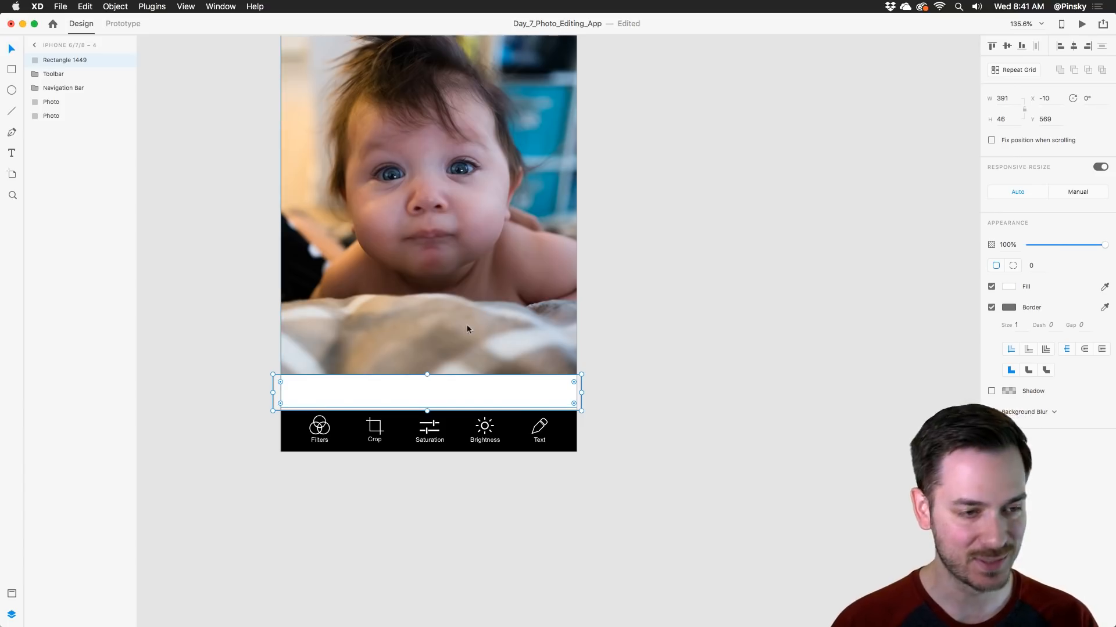
{"action": "mouse_move", "coordinate": [481, 388]}
{"action": "left_mouse_down"}
{"action": "mouse_move", "coordinate": [483, 374]}
{"action": "mouse_move", "coordinate": [483, 385]}
{"action": "left_mouse_up"}
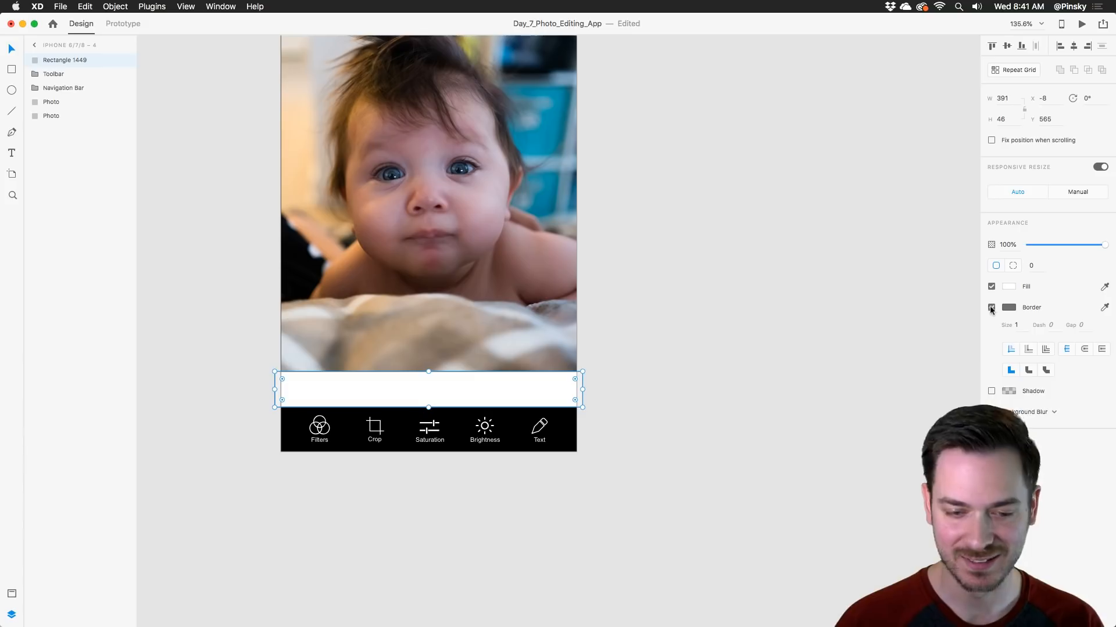
Step: Remove the rectangle's border, fill it with black #000000 and set its opacity to 50%
{"action": "left_click", "coordinate": [991, 308]}
{"action": "left_click", "coordinate": [1009, 287]}
{"action": "left_click_drag", "start_coordinate": [936, 286], "coordinate": [866, 345]}
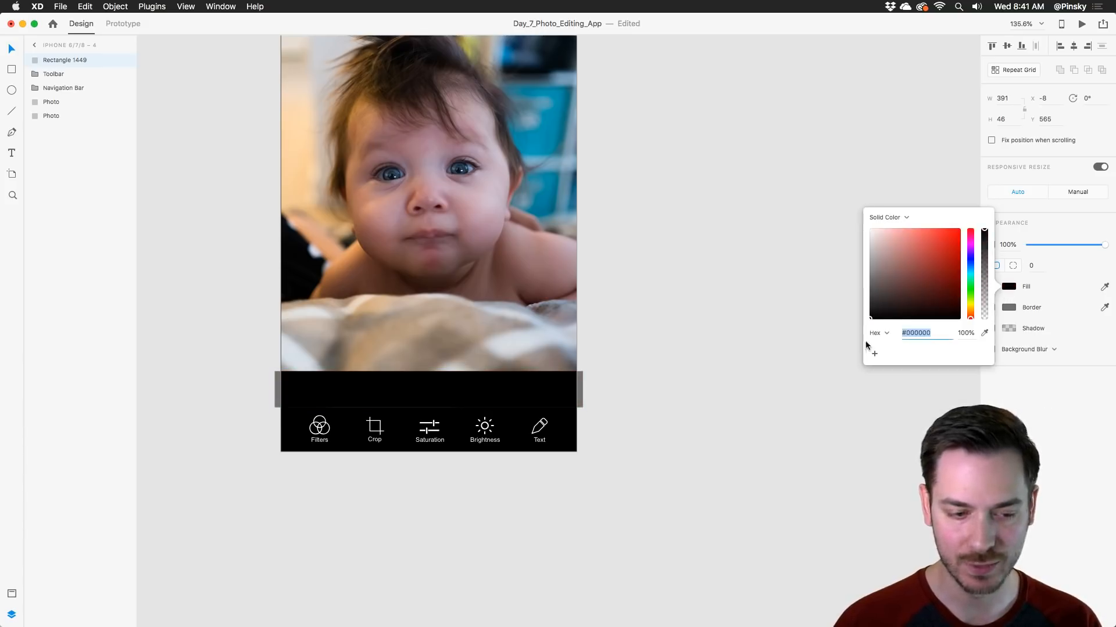
{"action": "left_click", "coordinate": [1090, 271]}
{"action": "left_click_drag", "start_coordinate": [1104, 244], "coordinate": [1066, 243]}
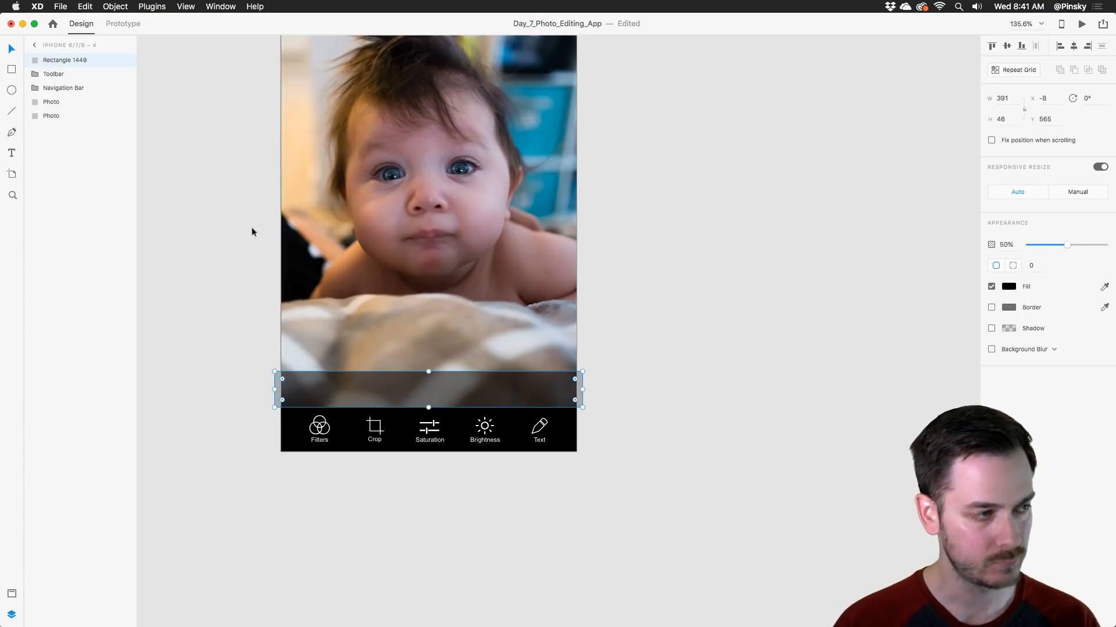
Step: Draw a horizontal line about 324 long through the middle of the translucent bar, with a white #FFFFFF border of size 3
{"action": "left_click", "coordinate": [15, 111]}
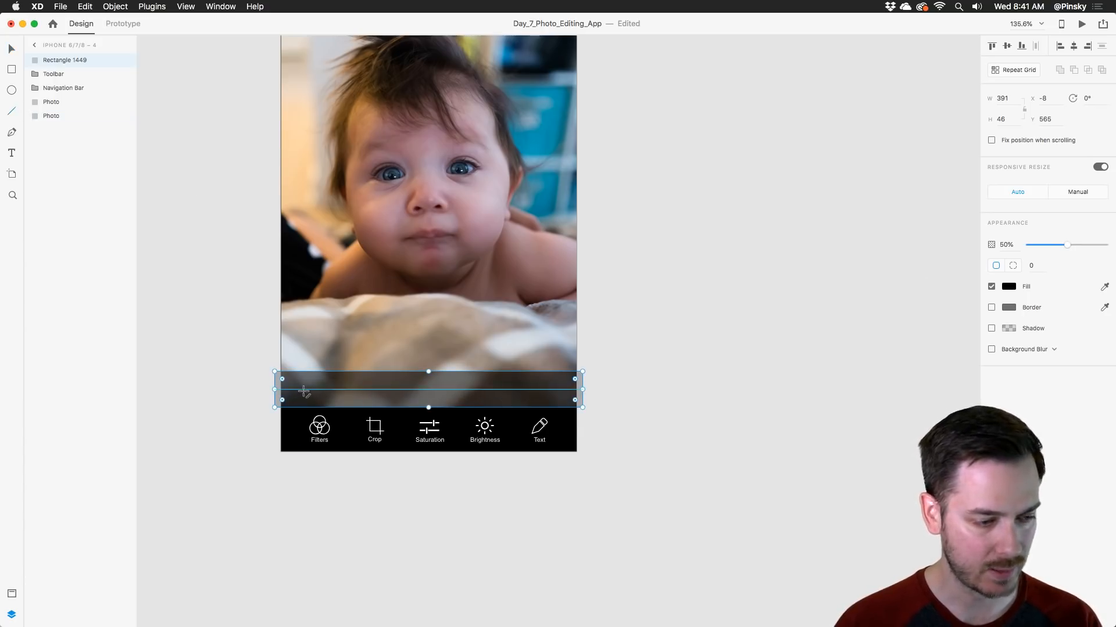
{"action": "left_click_drag", "start_coordinate": [304, 390], "coordinate": [559, 391]}
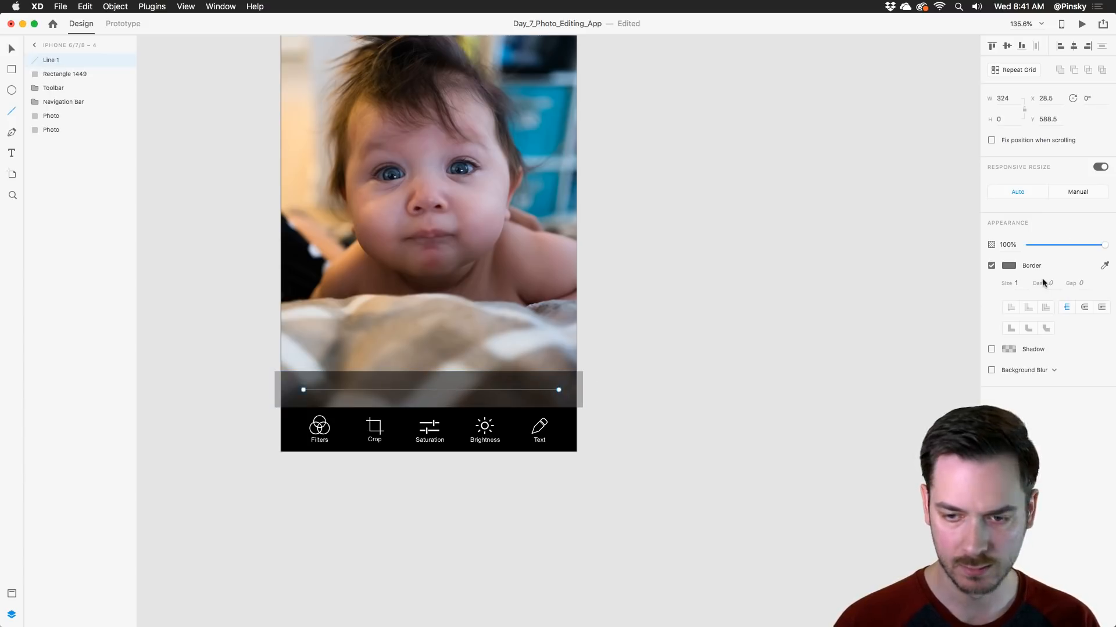
{"action": "left_click", "coordinate": [1019, 286]}
{"action": "key", "text": "Tab"}
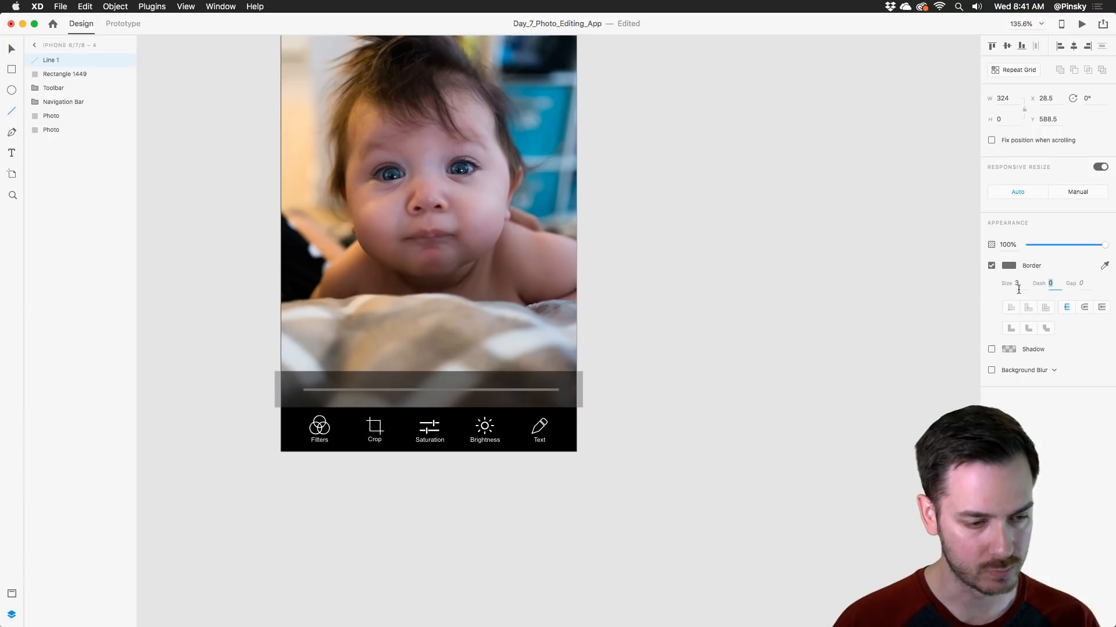
{"action": "left_click", "coordinate": [1009, 266]}
{"action": "left_click_drag", "start_coordinate": [937, 243], "coordinate": [825, 171]}
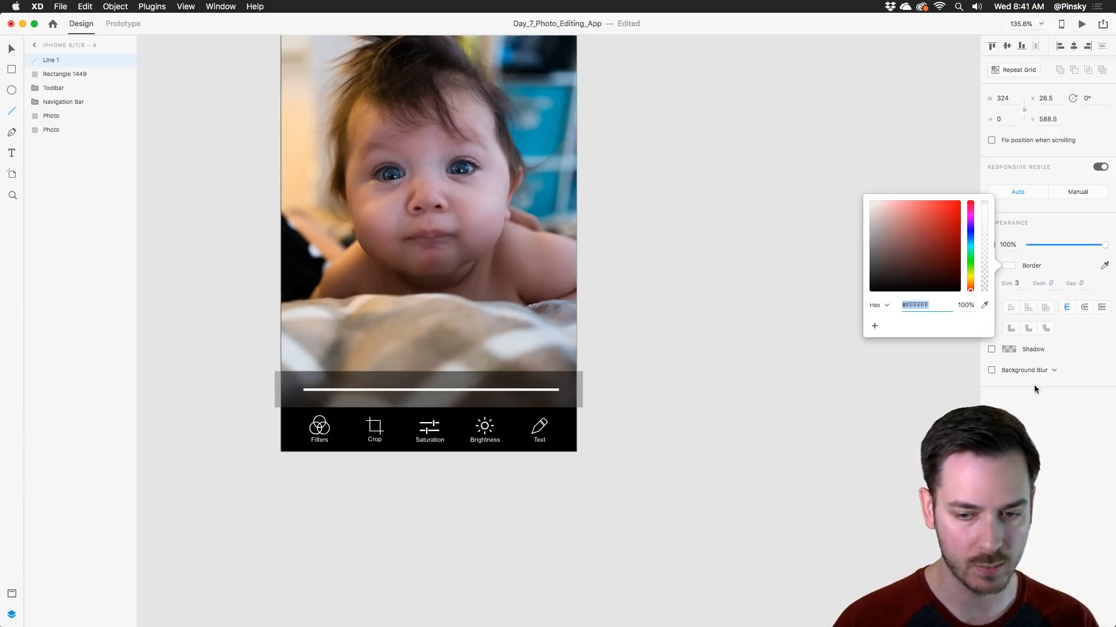
{"action": "left_click", "coordinate": [574, 390]}
Step: Center the white line horizontally on the artboard
{"action": "left_click_drag", "start_coordinate": [440, 388], "coordinate": [438, 390]}
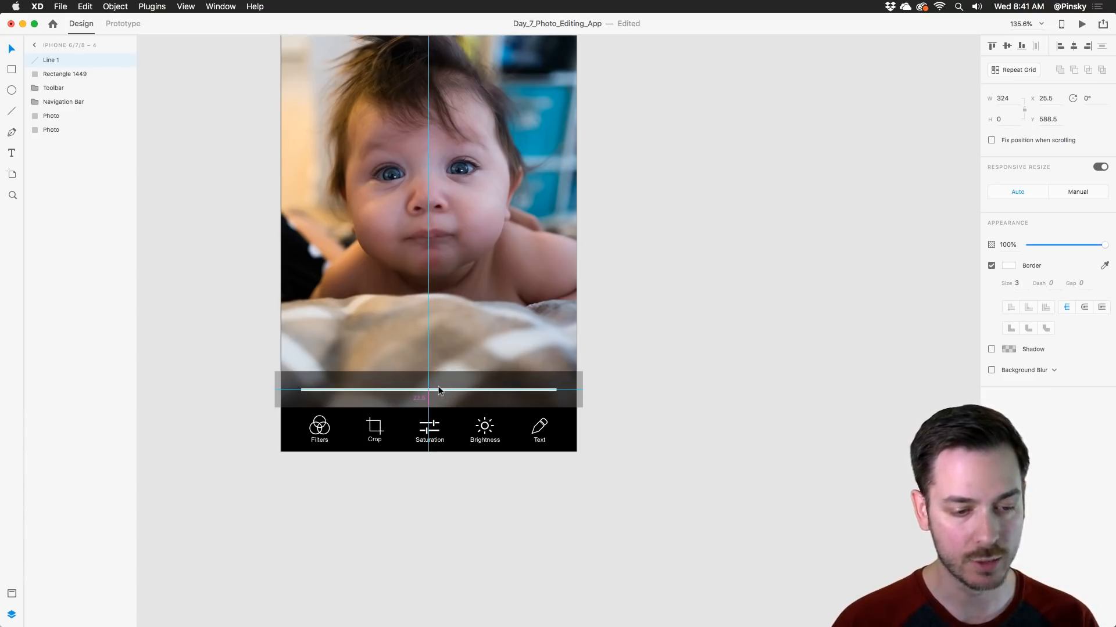
{"action": "left_click_drag", "start_coordinate": [439, 390], "coordinate": [455, 390]}
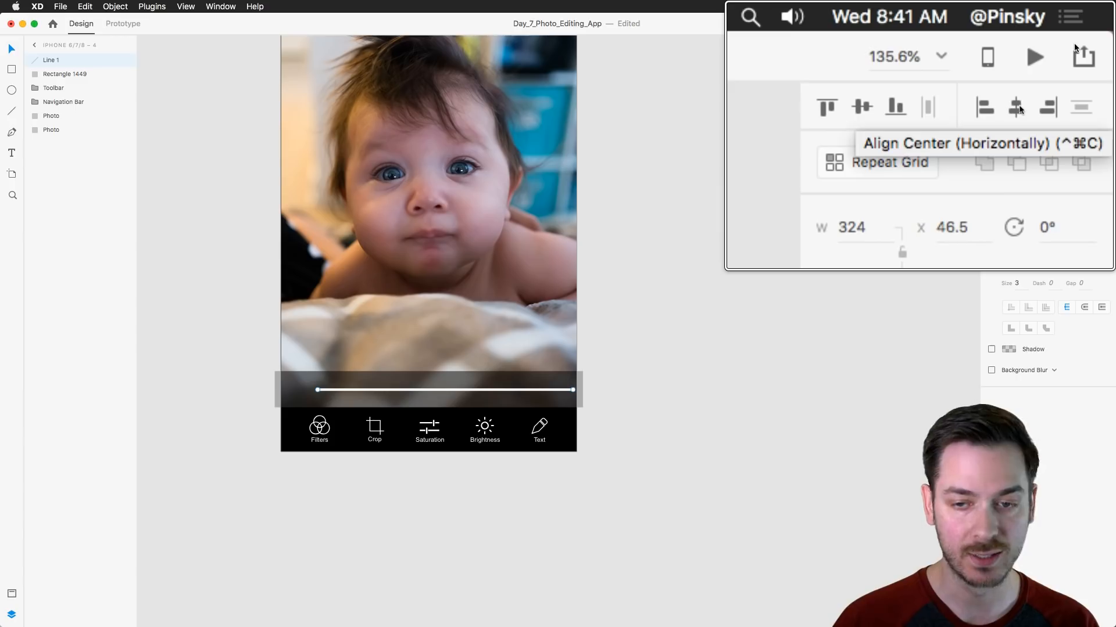
{"action": "left_click", "coordinate": [1075, 48]}
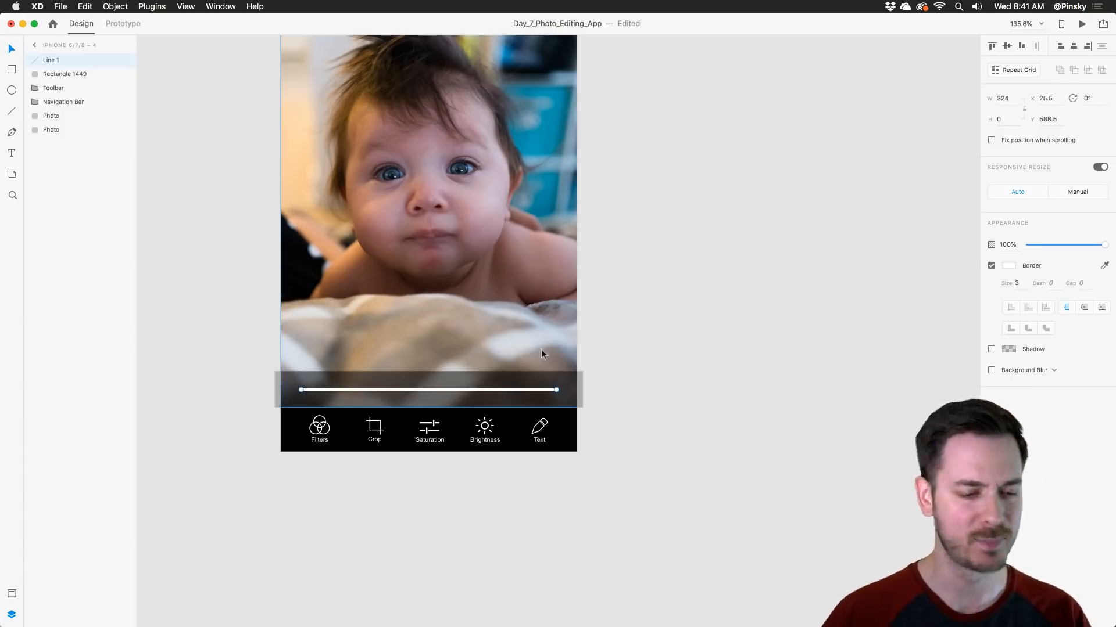
Step: Draw a circle about 23 by 23 over the left end of the white line as the slider handle
{"action": "left_click", "coordinate": [11, 90]}
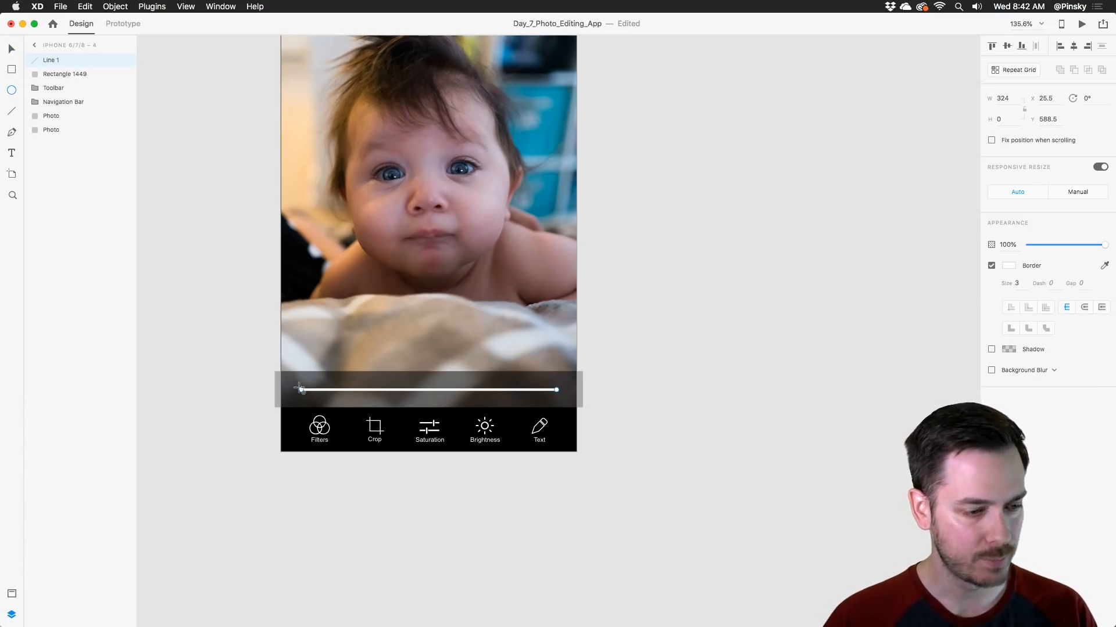
{"action": "mouse_move", "coordinate": [298, 382]}
{"action": "left_mouse_down"}
{"action": "mouse_move", "coordinate": [316, 399]}
{"action": "mouse_move", "coordinate": [312, 392]}
{"action": "left_mouse_up"}
{"action": "key", "text": "v"}
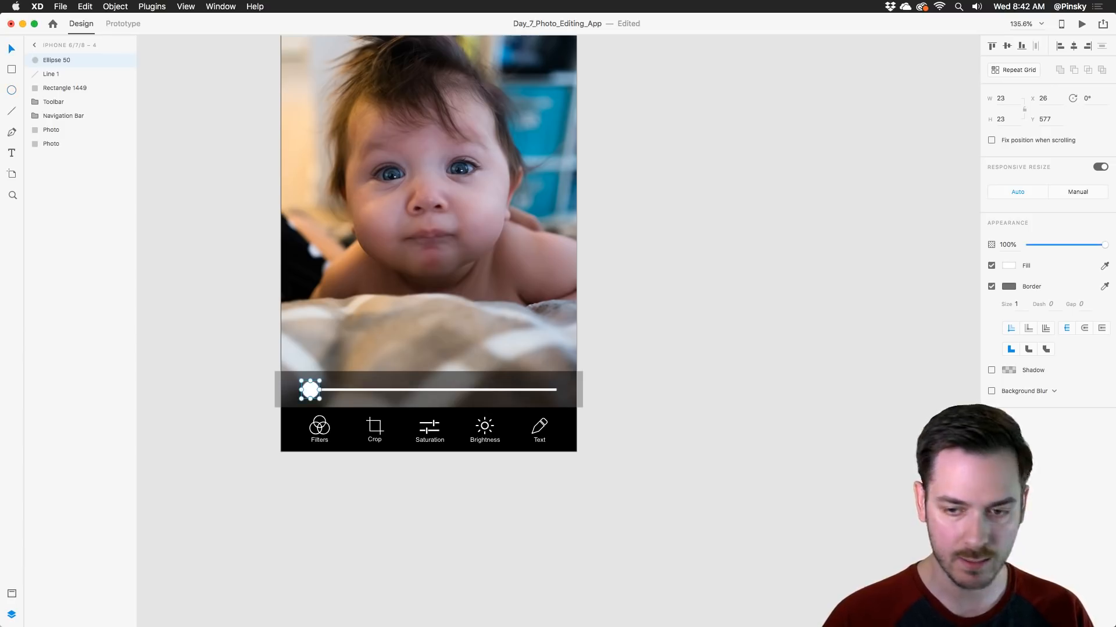
Step: Give the circle an orange fill with no border and shift it left to X 21, over the line's start
{"action": "left_click", "coordinate": [991, 286]}
{"action": "left_click", "coordinate": [1008, 266]}
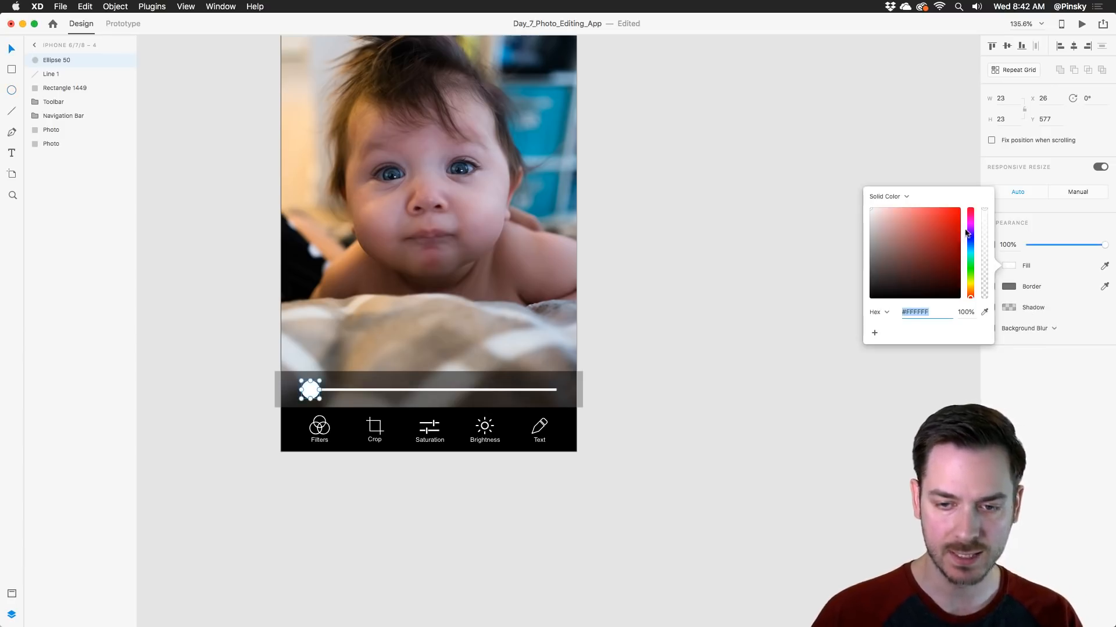
{"action": "left_click", "coordinate": [971, 291]}
{"action": "left_click", "coordinate": [959, 209]}
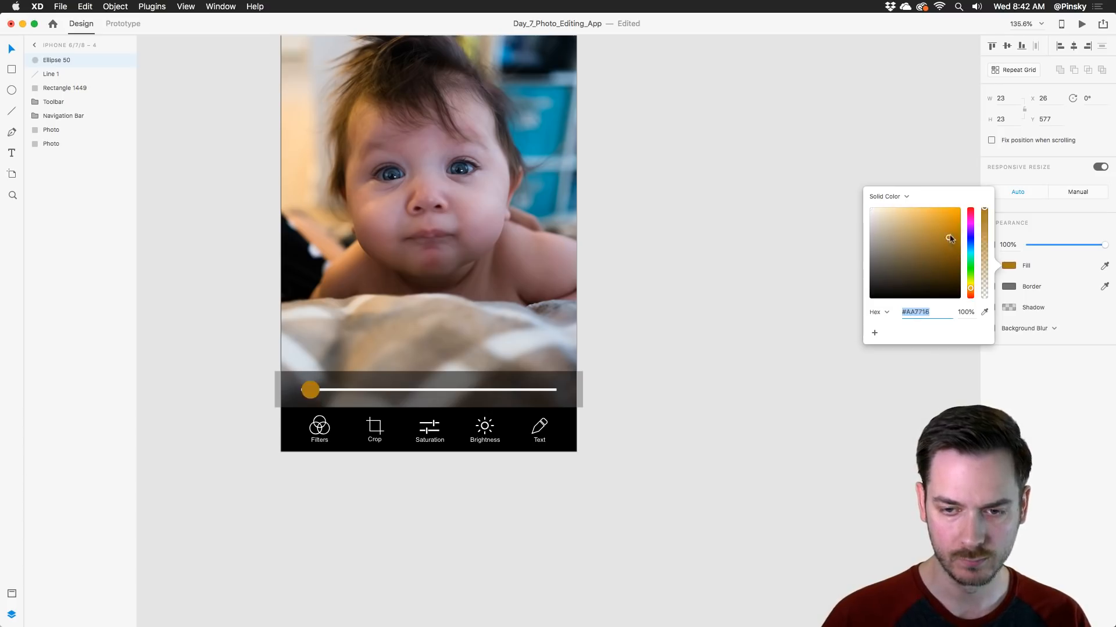
{"action": "left_click", "coordinate": [305, 393]}
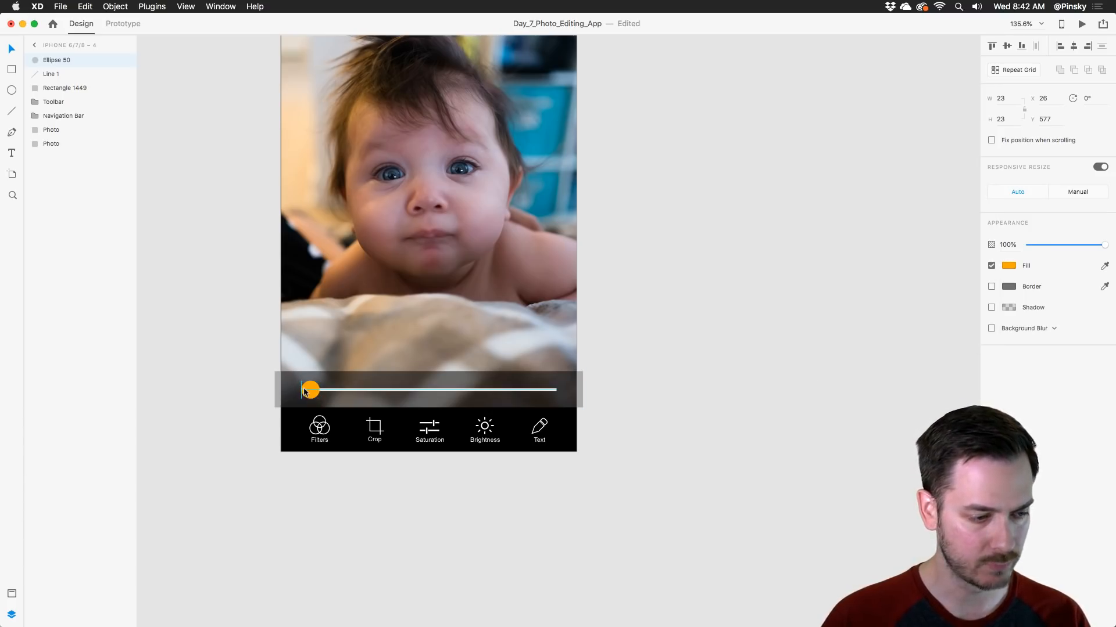
{"action": "left_click_drag", "start_coordinate": [305, 393], "coordinate": [302, 393]}
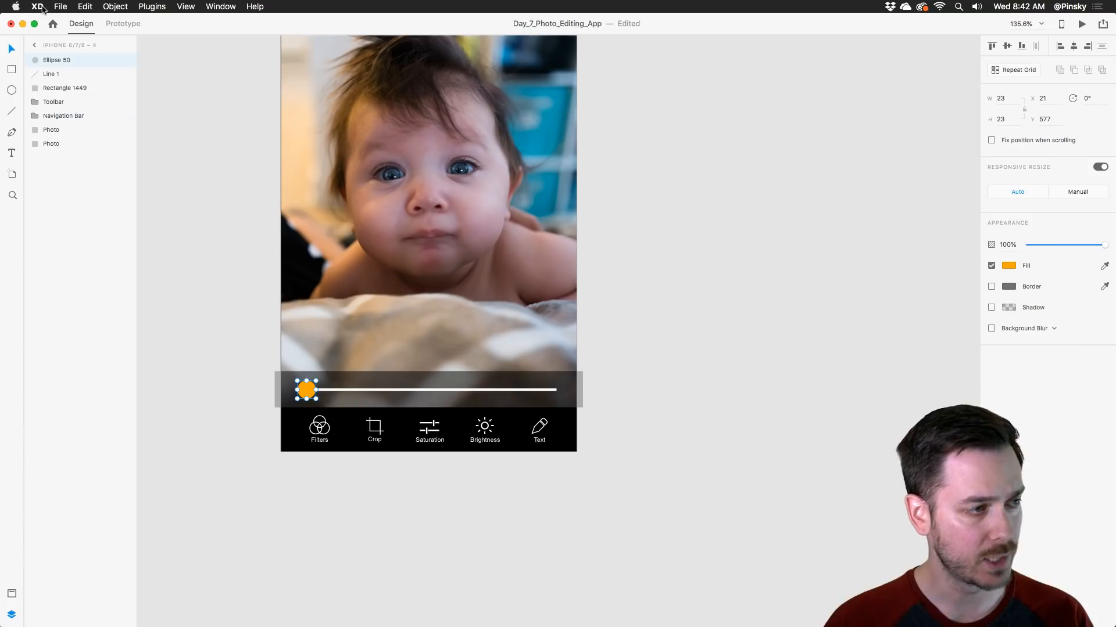
Step: Group the circle, line and translucent rectangle, and name the group Slider
{"action": "left_click", "coordinate": [64, 88], "text": "shift"}
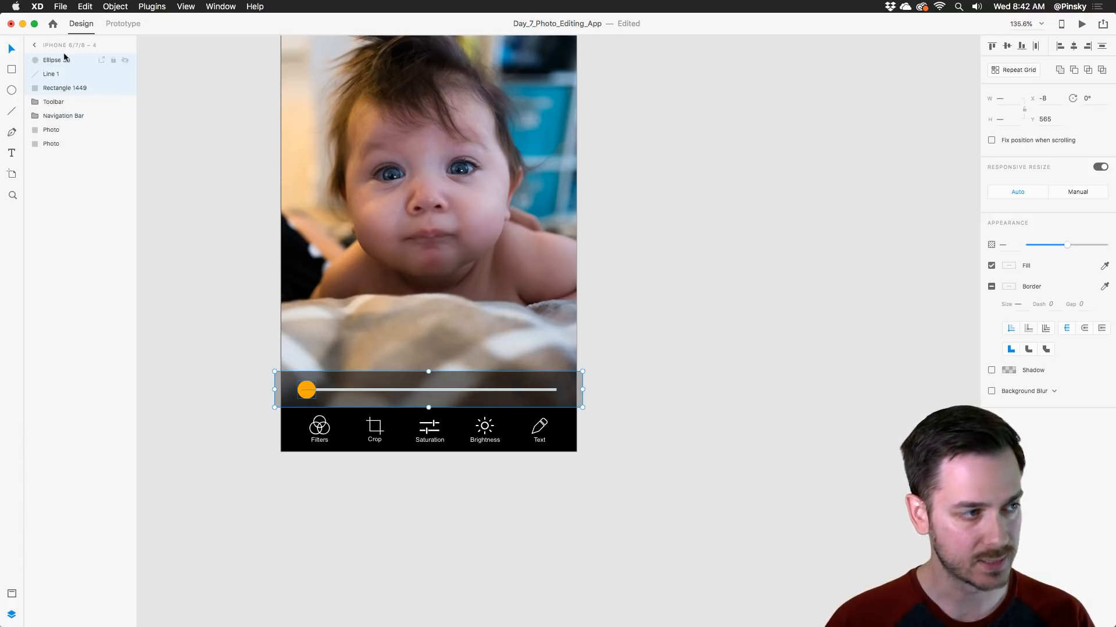
{"action": "key", "text": "super+g"}
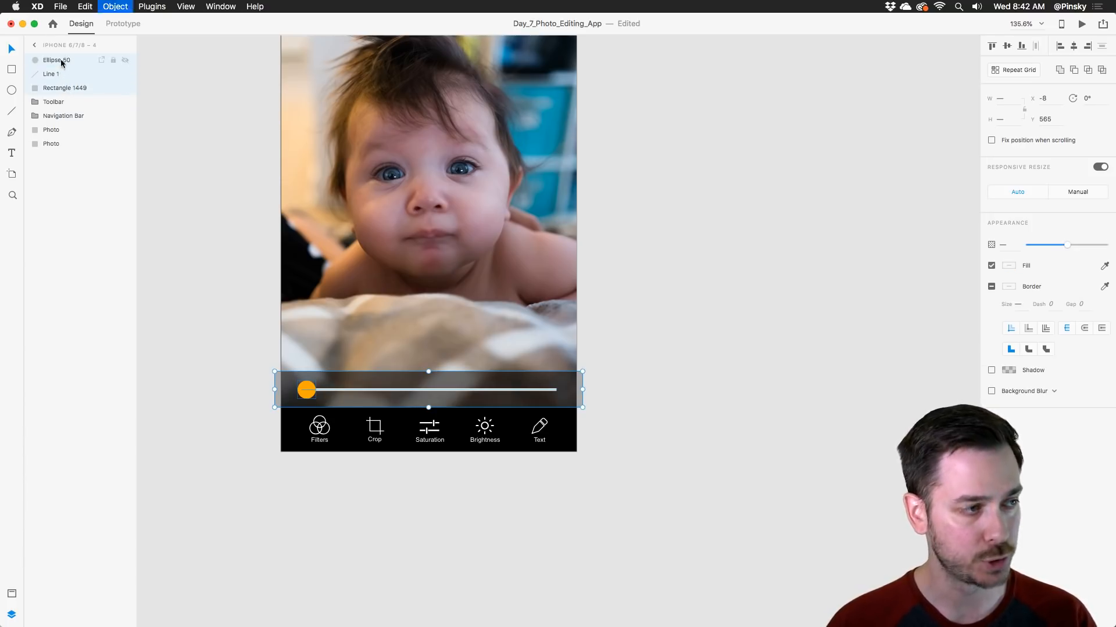
{"action": "double_click", "coordinate": [56, 62]}
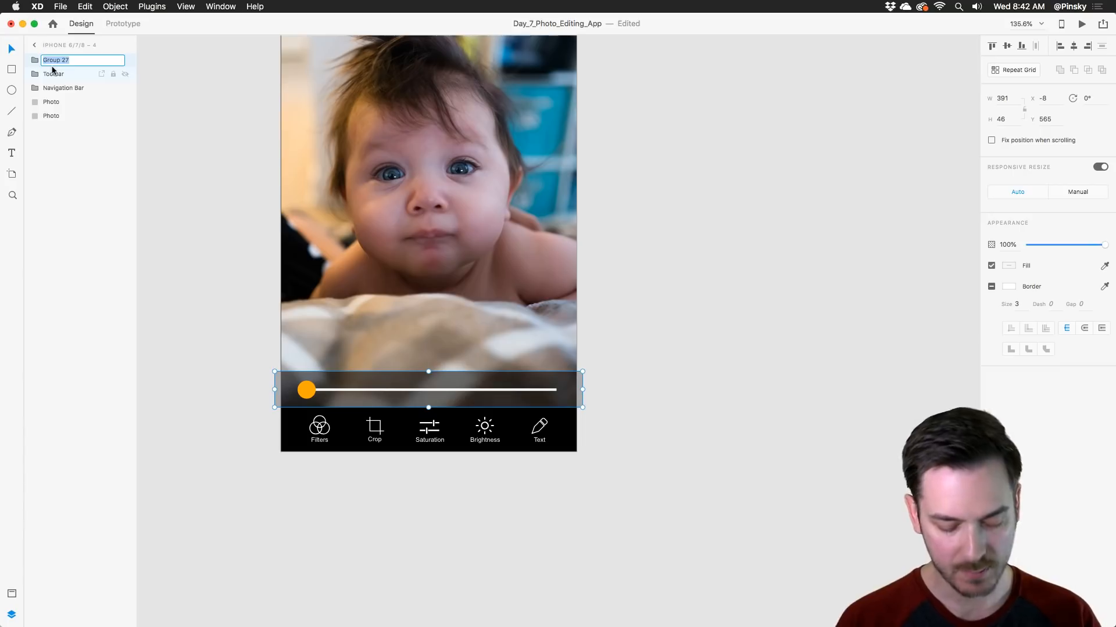
{"action": "type", "text": "Slider"}
{"action": "key", "text": "Return"}
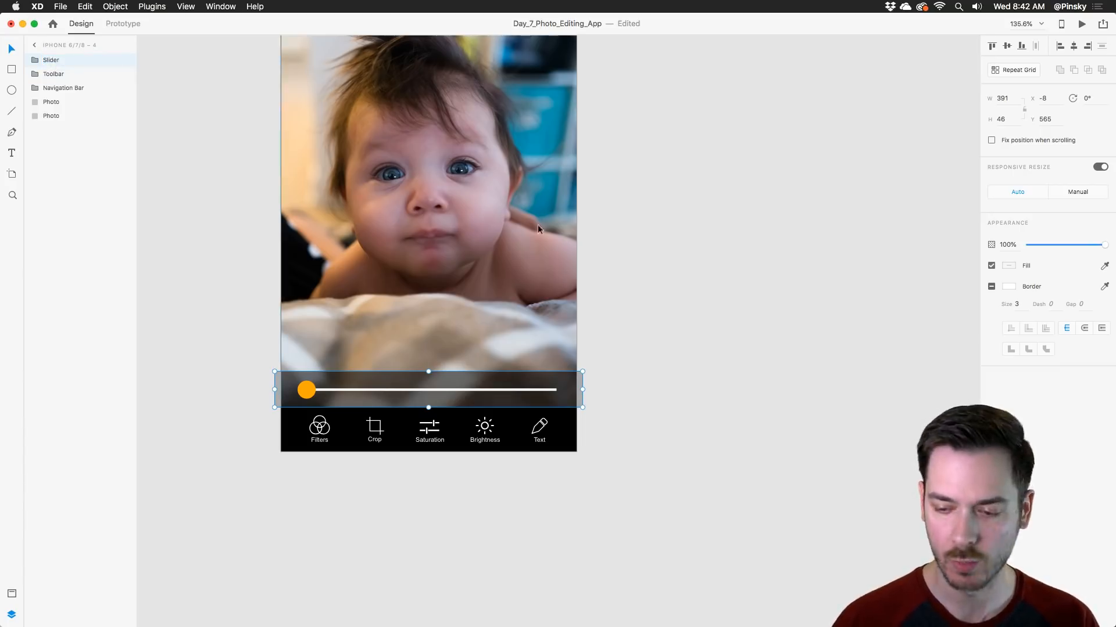
Step: Rename the upper, fully transparent photo layer as Bright Photo
{"action": "scroll", "coordinate": [660, 277], "scroll_direction": "up", "scroll_amount": 3}
{"action": "scroll", "coordinate": [646, 268], "scroll_direction": "up", "scroll_amount": 2}
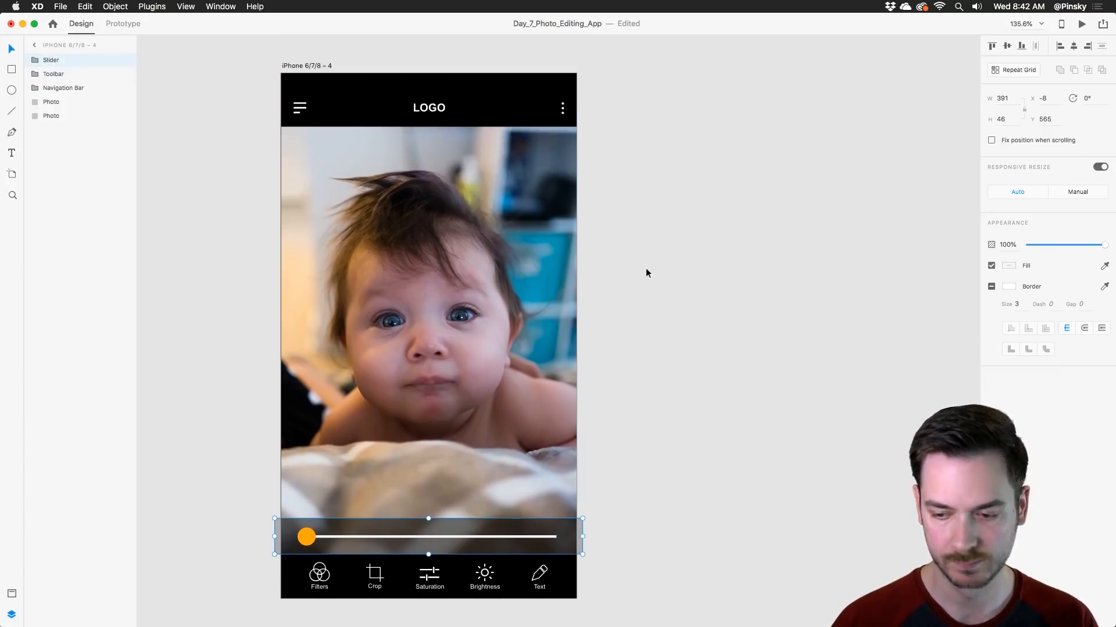
{"action": "scroll", "coordinate": [646, 267], "scroll_direction": "down", "scroll_amount": 3}
{"action": "scroll", "coordinate": [646, 267], "scroll_direction": "right", "scroll_amount": 2}
{"action": "left_click", "coordinate": [509, 298]}
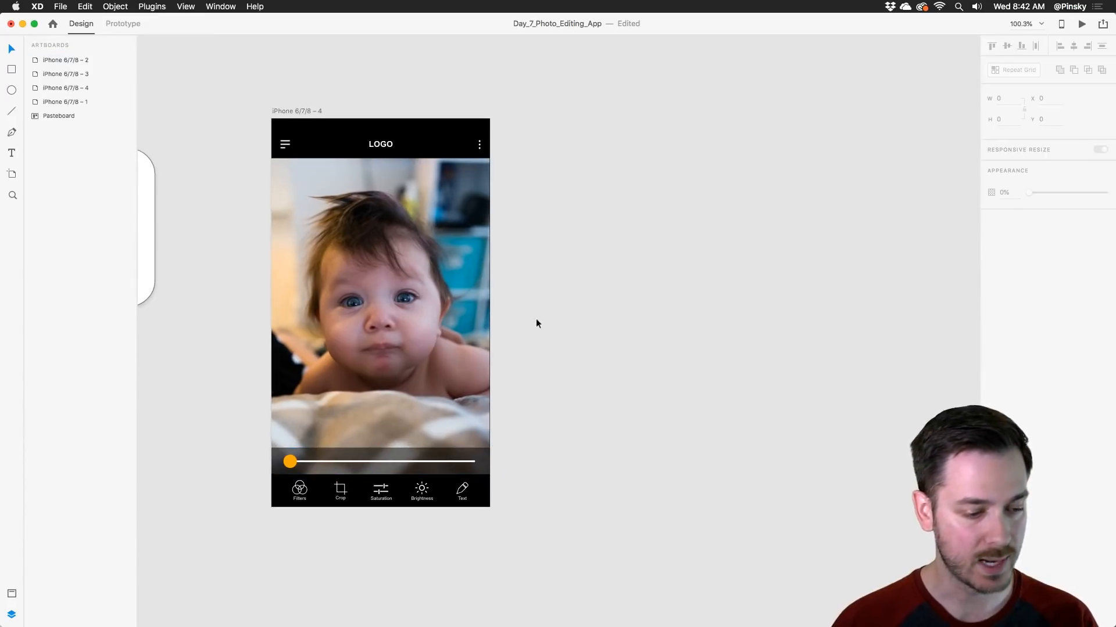
{"action": "left_click", "coordinate": [385, 228]}
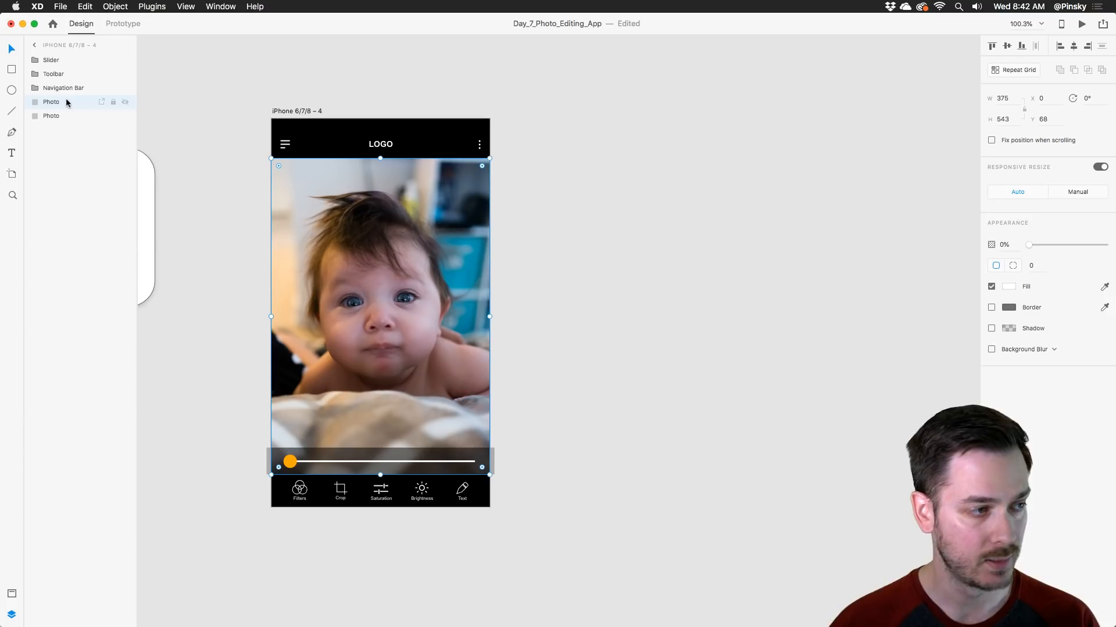
{"action": "double_click", "coordinate": [50, 104]}
{"action": "type", "text": "Bright Photo"}
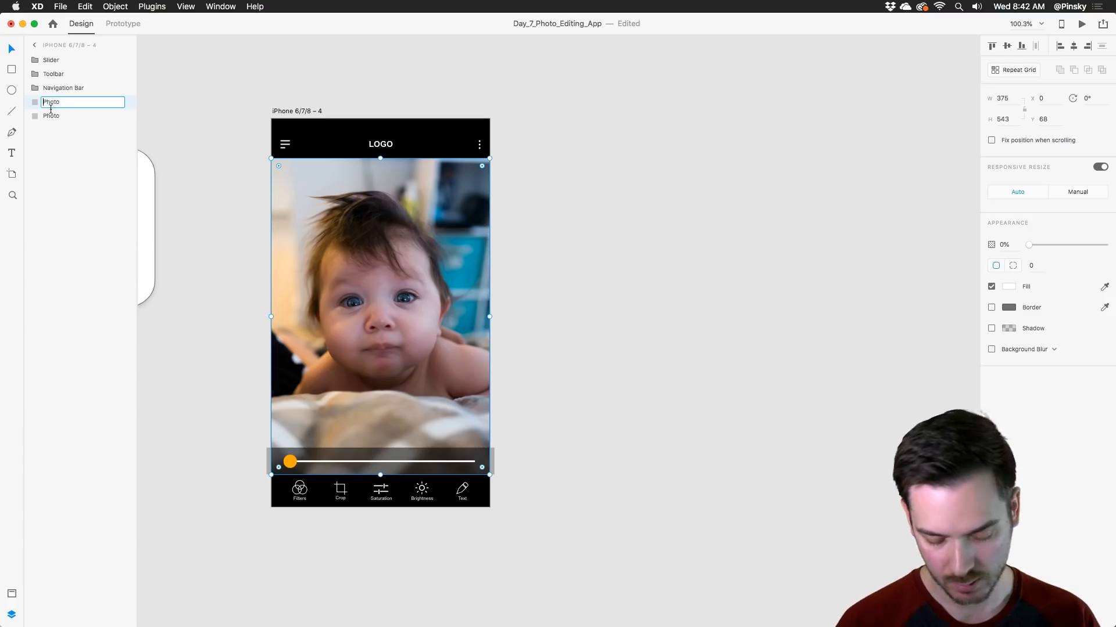
{"action": "key", "text": "Return"}
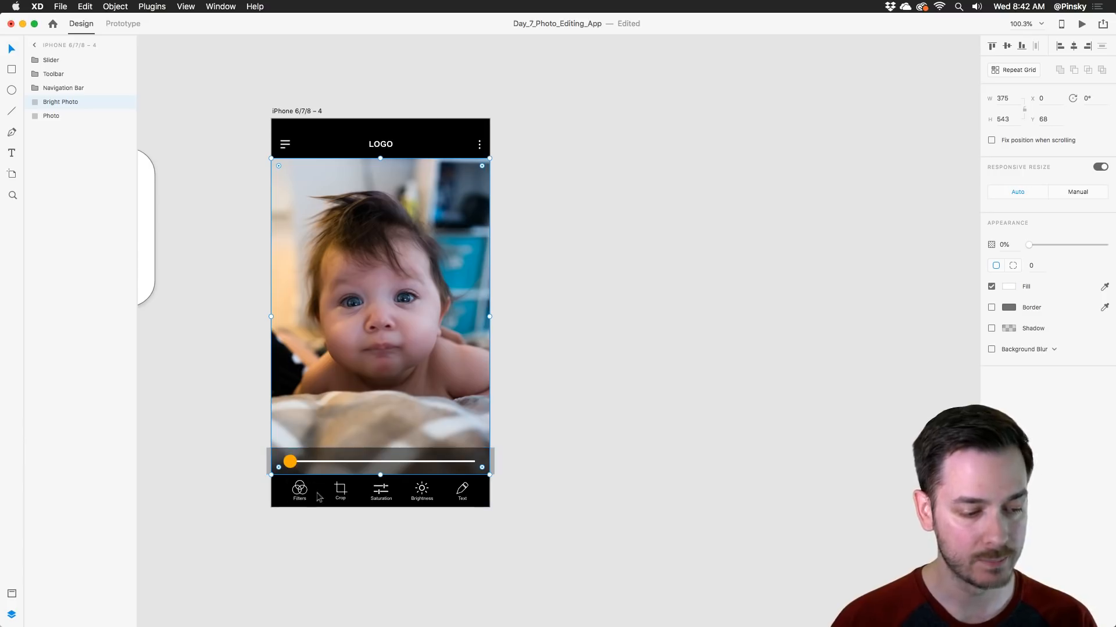
Step: Duplicate the iPhone 6/7/8 – 4 artboard beside the original
{"action": "left_click", "coordinate": [335, 85]}
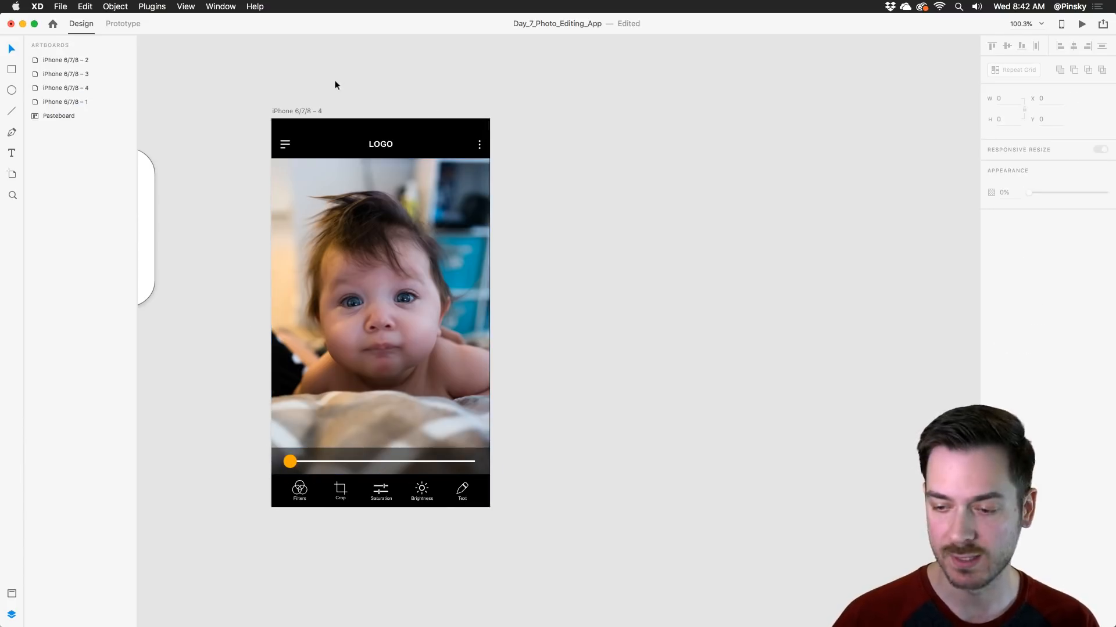
{"action": "left_click", "coordinate": [291, 109]}
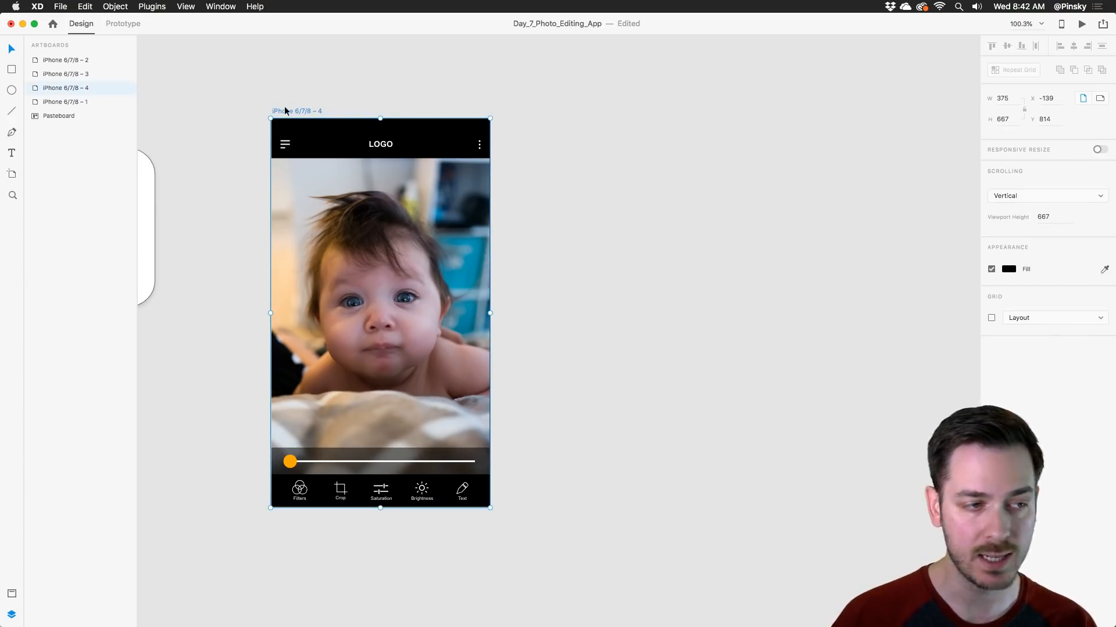
{"action": "left_click_drag", "start_coordinate": [284, 110], "coordinate": [522, 119]}
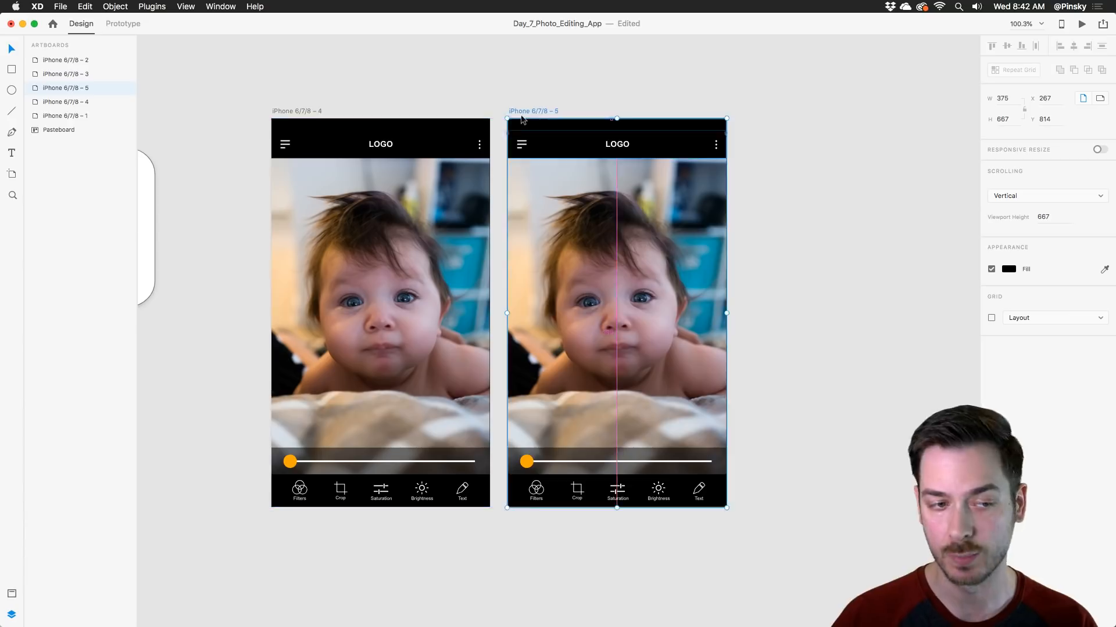
{"action": "key", "text": "super+z"}
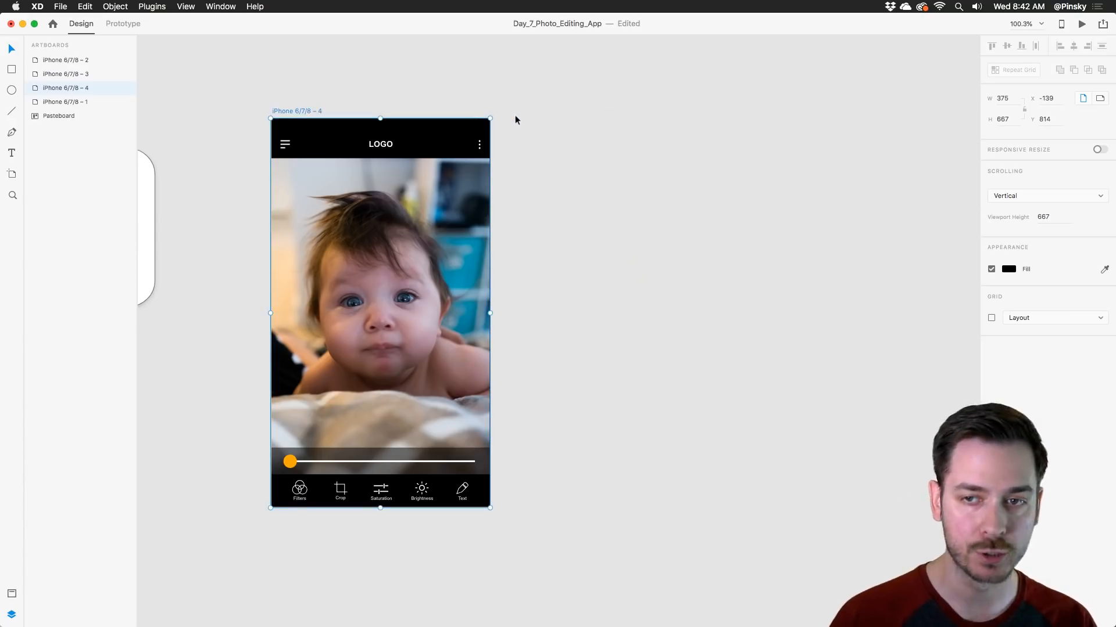
{"action": "key", "text": "super+d"}
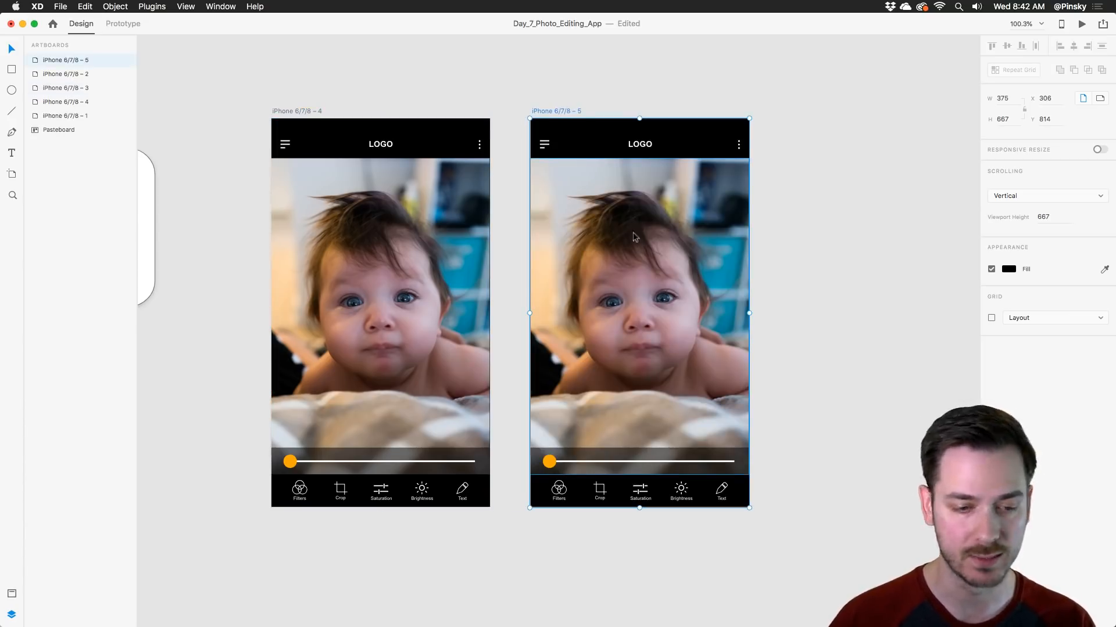
Step: Set the opacity of Bright Photo on the duplicated artboard to 100%
{"action": "left_click", "coordinate": [639, 246]}
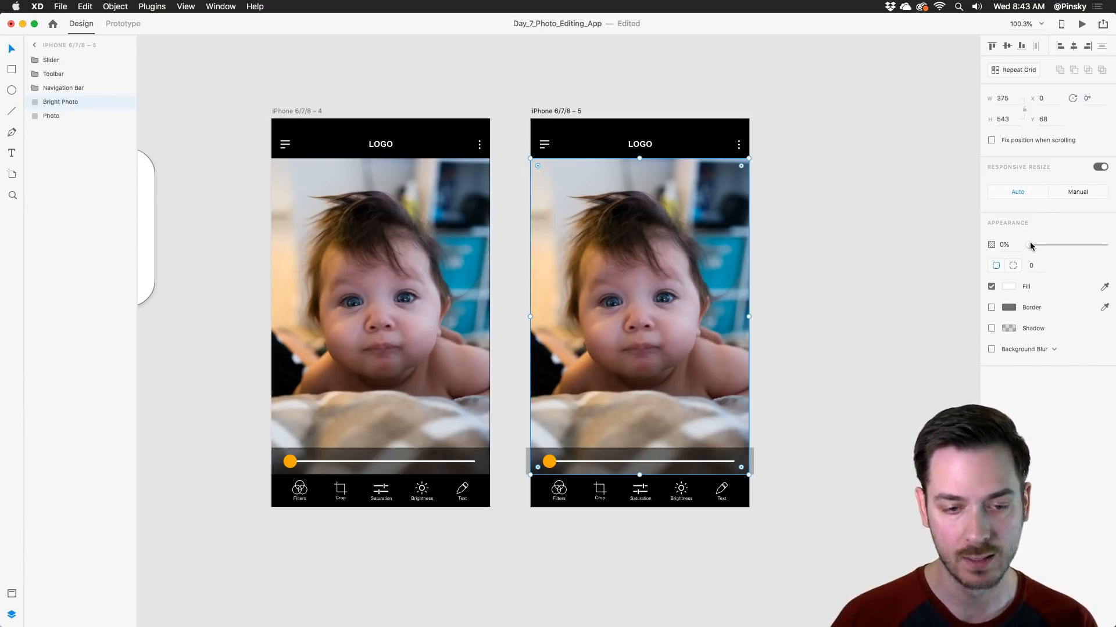
{"action": "left_click_drag", "start_coordinate": [1030, 246], "coordinate": [1104, 245]}
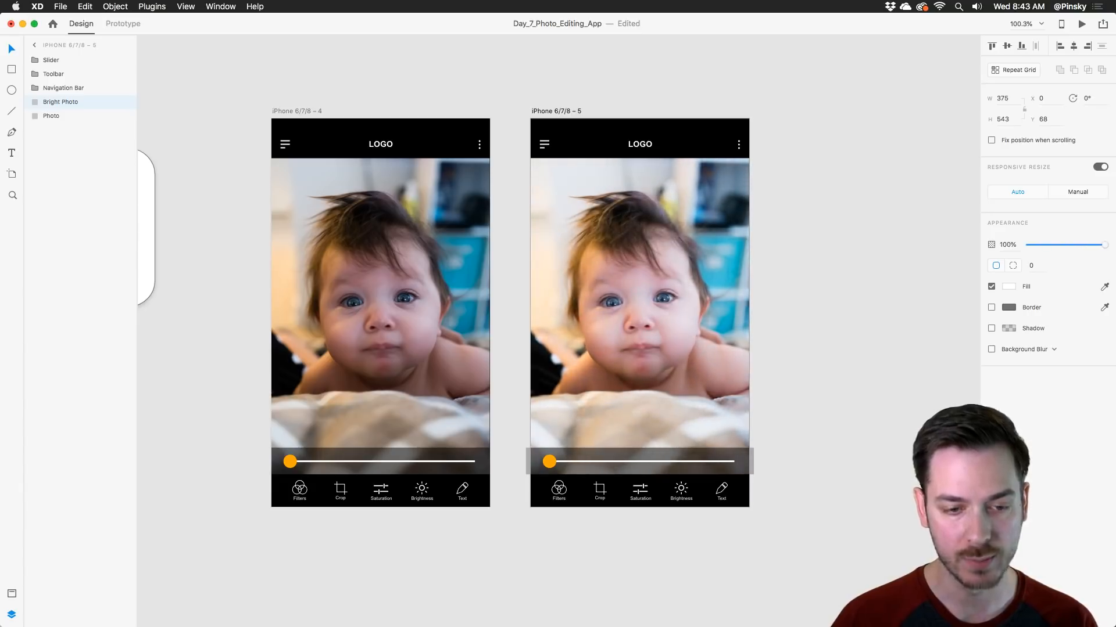
Step: Move the orange circle in the duplicated artboard's Slider group along the line to about X 244, keeping Y at 577
{"action": "left_click", "coordinate": [549, 461]}
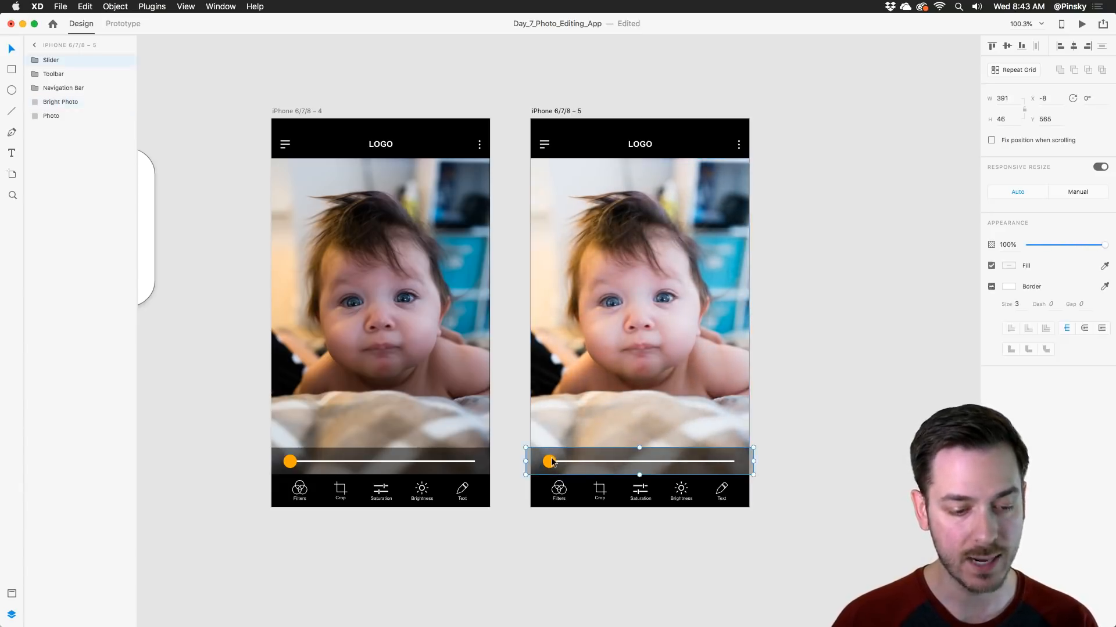
{"action": "double_click", "coordinate": [549, 461]}
{"action": "scroll", "coordinate": [549, 462], "scroll_direction": "up", "scroll_amount": 3}
{"action": "scroll", "coordinate": [552, 462], "scroll_direction": "right", "scroll_amount": 5}
{"action": "scroll", "coordinate": [552, 462], "scroll_direction": "down", "scroll_amount": 3}
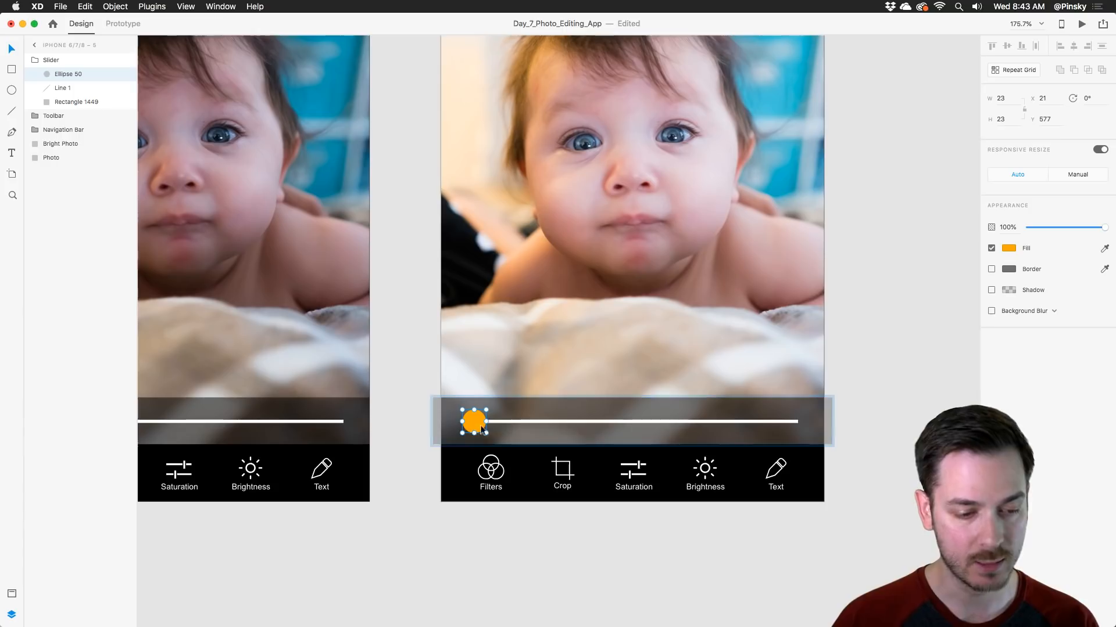
{"action": "left_click_drag", "start_coordinate": [479, 421], "coordinate": [705, 418]}
{"action": "scroll", "coordinate": [704, 419], "scroll_direction": "down", "scroll_amount": 5}
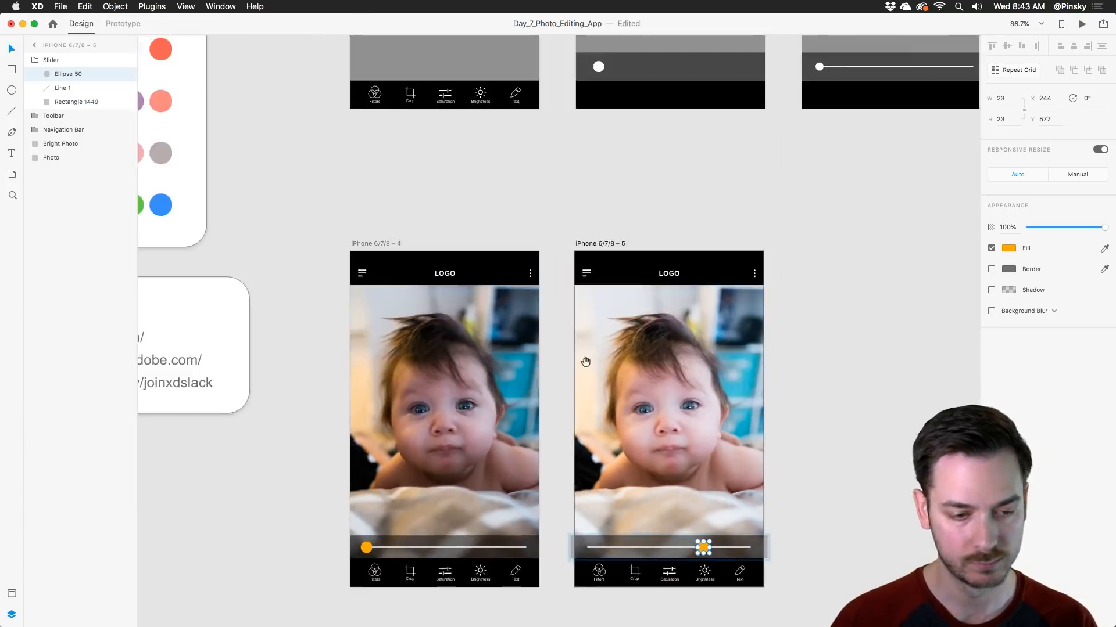
{"action": "left_click_drag", "start_coordinate": [586, 355], "coordinate": [663, 314]}
{"action": "left_click", "coordinate": [854, 384]}
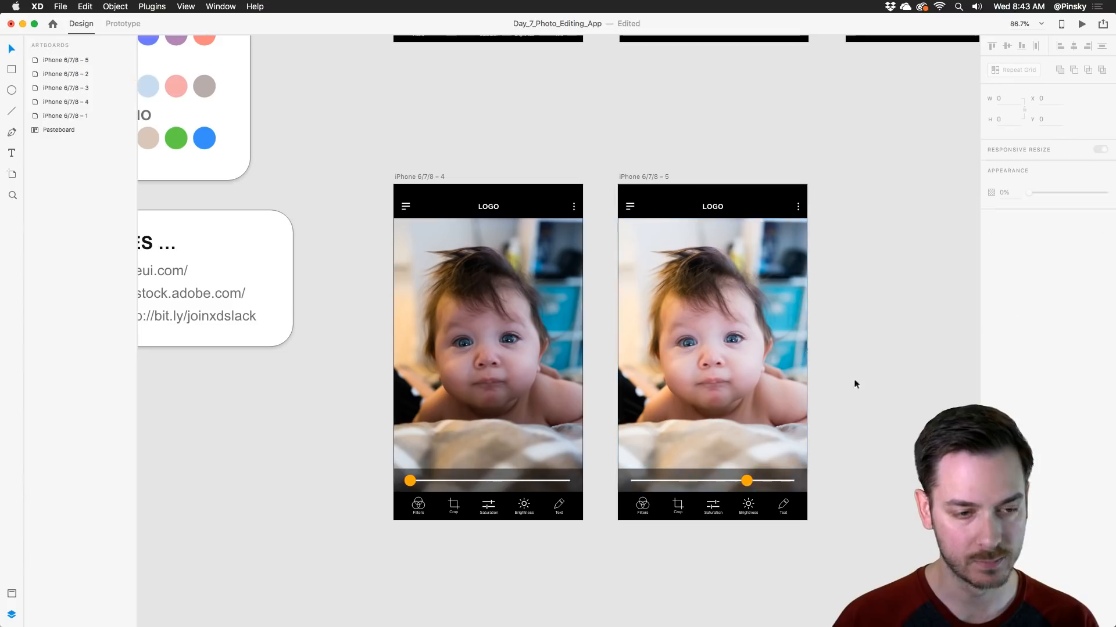
Step: In Prototype mode, link the slider's orange circle on iPhone 6/7/8 – 4 to the iPhone 6/7/8 – 5 artboard
{"action": "left_click", "coordinate": [408, 173]}
{"action": "scroll", "coordinate": [407, 169], "scroll_direction": "down", "scroll_amount": 2}
{"action": "scroll", "coordinate": [407, 169], "scroll_direction": "right", "scroll_amount": 2}
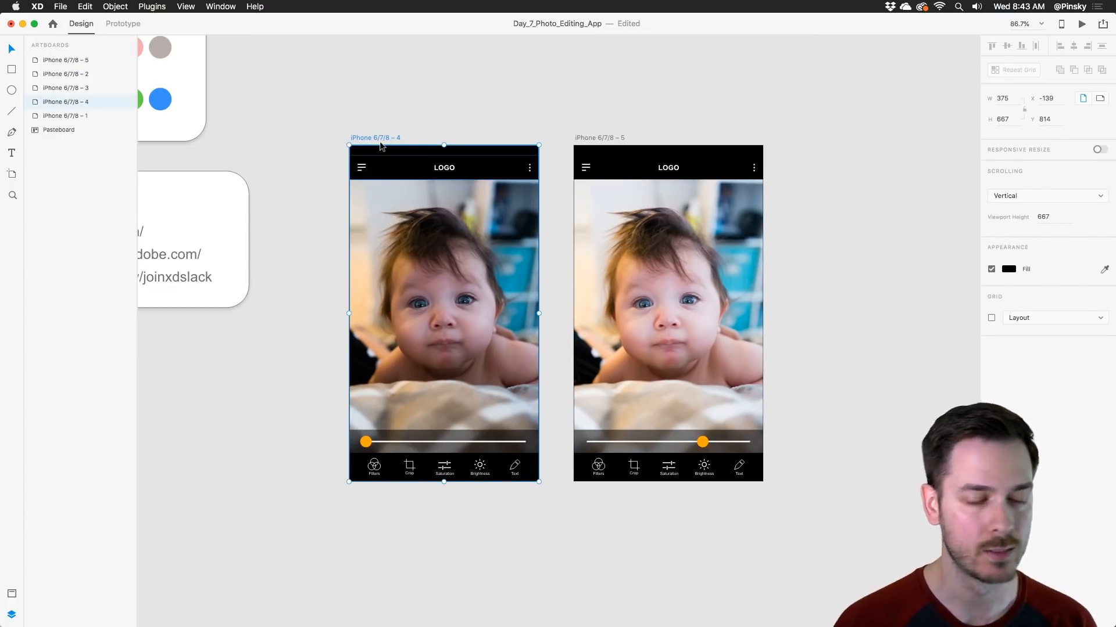
{"action": "left_click", "coordinate": [114, 23]}
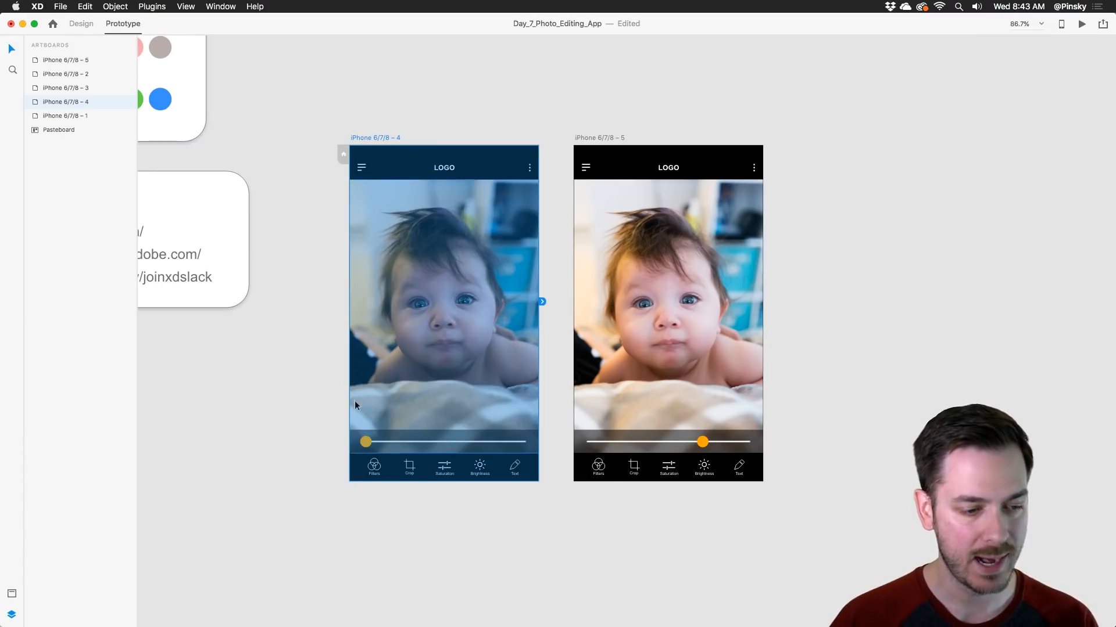
{"action": "scroll", "coordinate": [443, 329], "scroll_direction": "up", "scroll_amount": 5}
{"action": "left_click", "coordinate": [280, 445]}
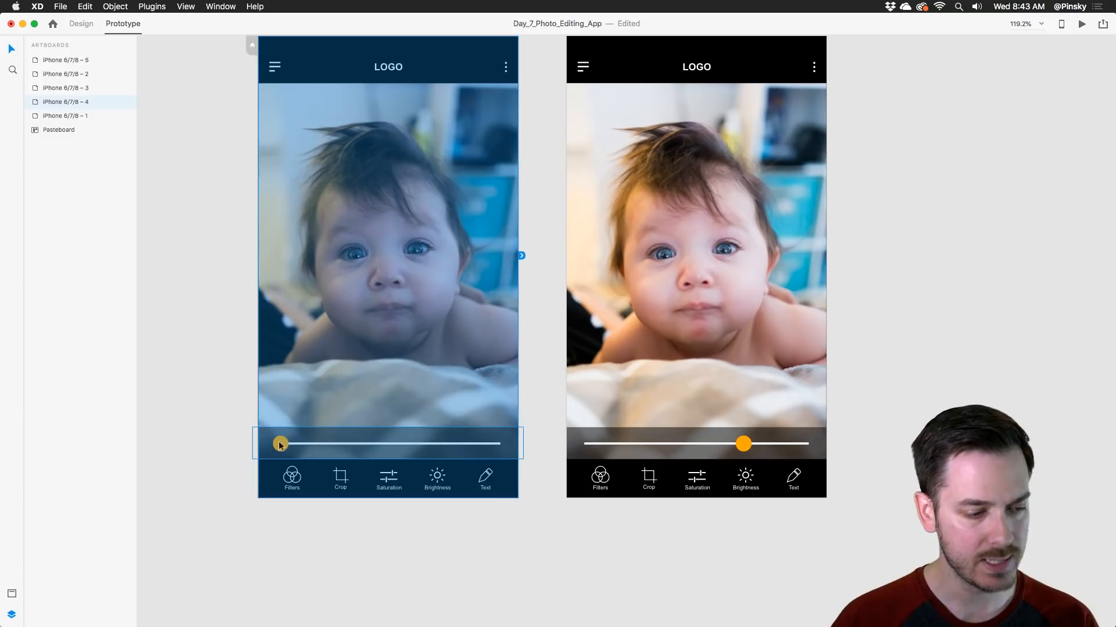
{"action": "double_click", "coordinate": [279, 445]}
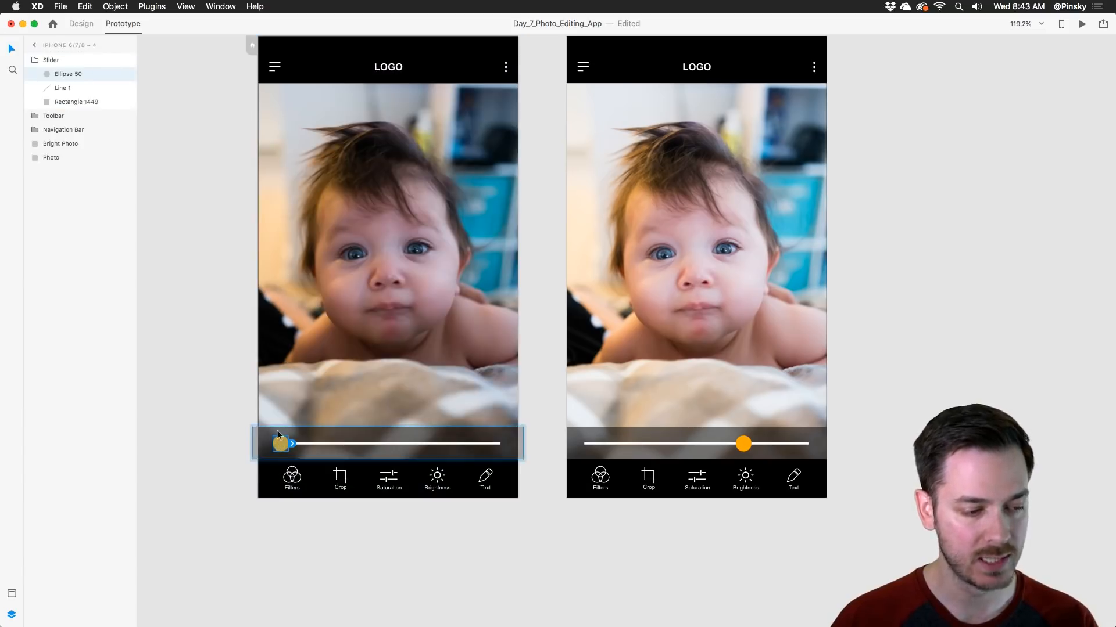
{"action": "scroll", "coordinate": [279, 445], "scroll_direction": "up", "scroll_amount": 5}
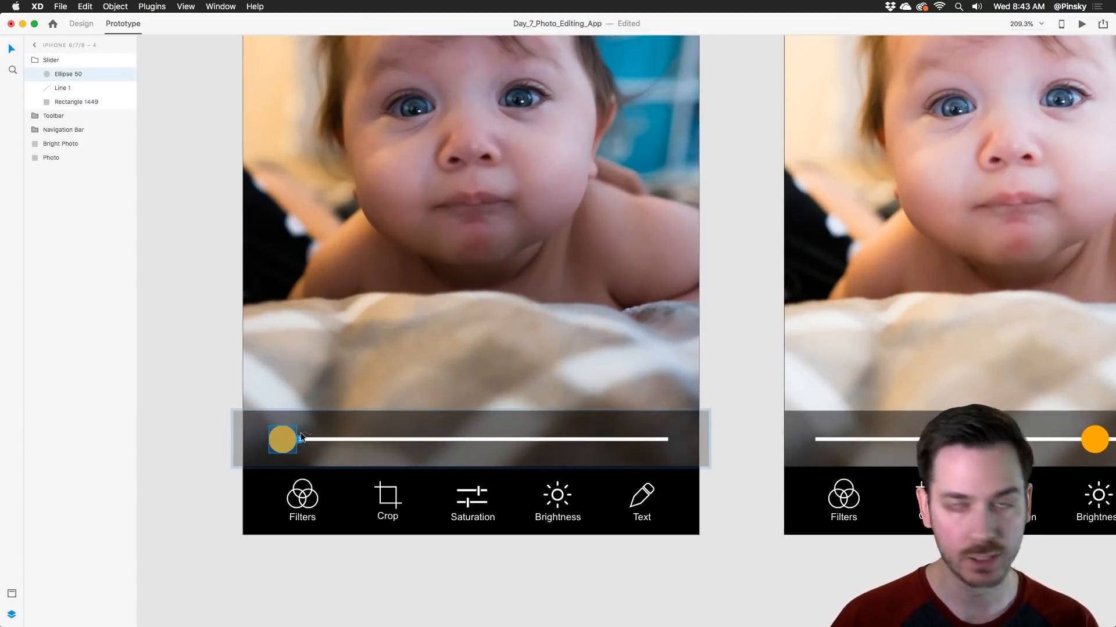
{"action": "scroll", "coordinate": [301, 437], "scroll_direction": "down", "scroll_amount": 4}
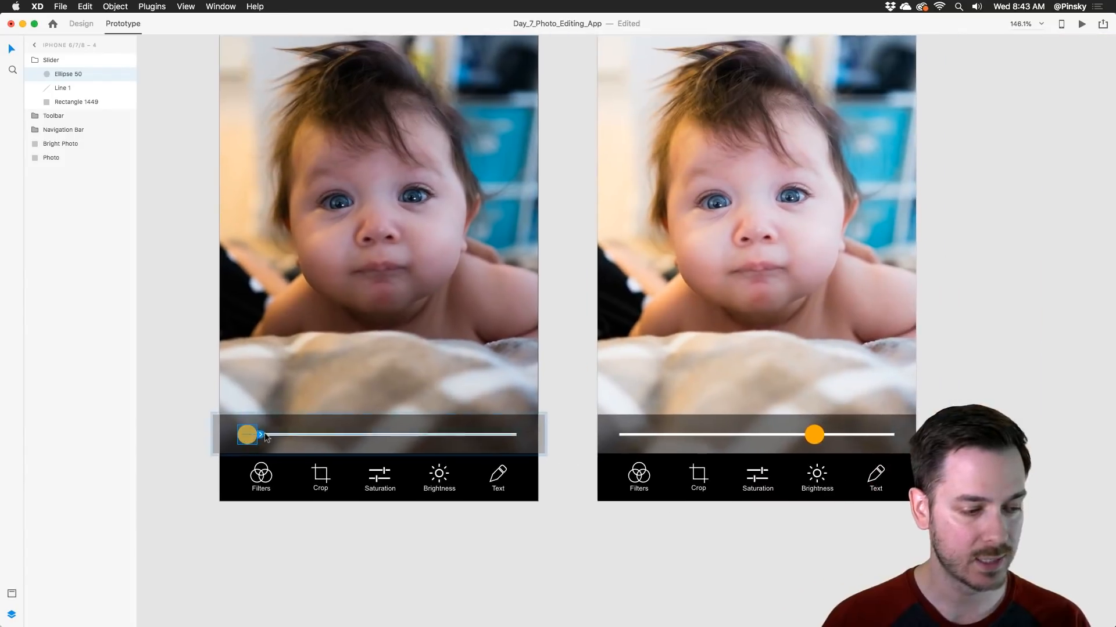
{"action": "left_click_drag", "start_coordinate": [260, 433], "coordinate": [632, 217]}
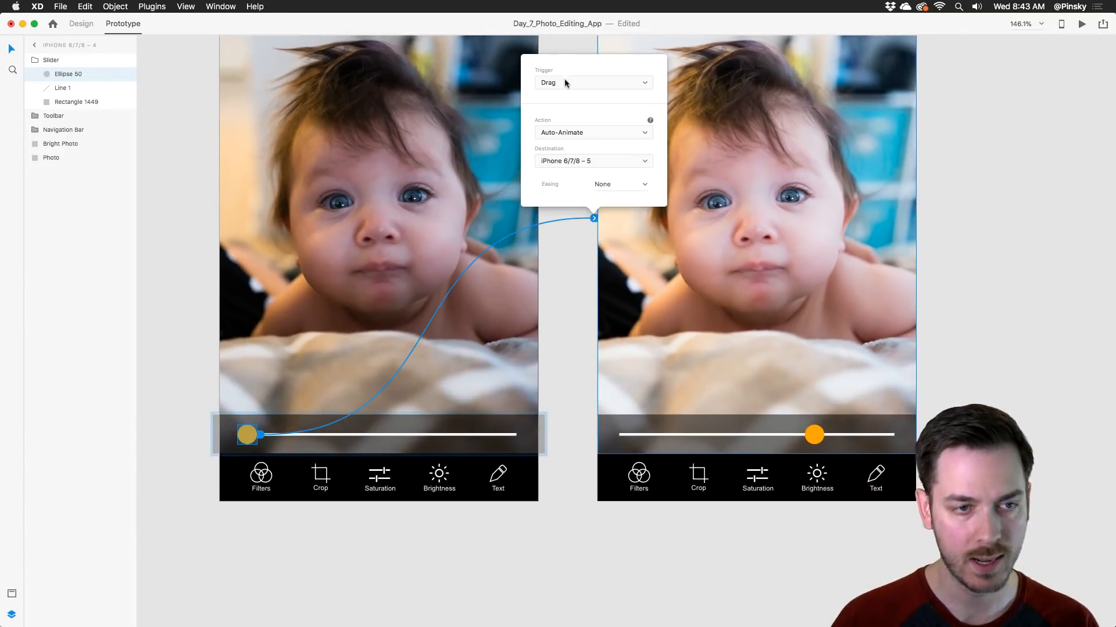
Step: Give the slider circle's link a Drag trigger and an Auto-Animate action
{"action": "left_click", "coordinate": [562, 81]}
{"action": "left_click", "coordinate": [550, 83]}
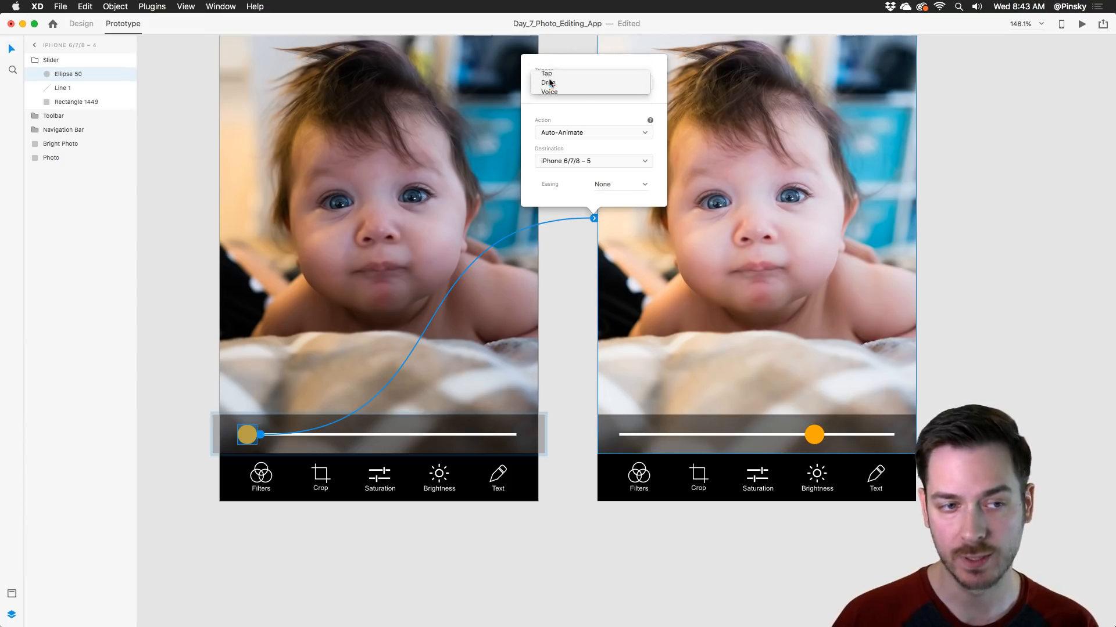
{"action": "left_click", "coordinate": [565, 132]}
{"action": "left_click", "coordinate": [561, 132]}
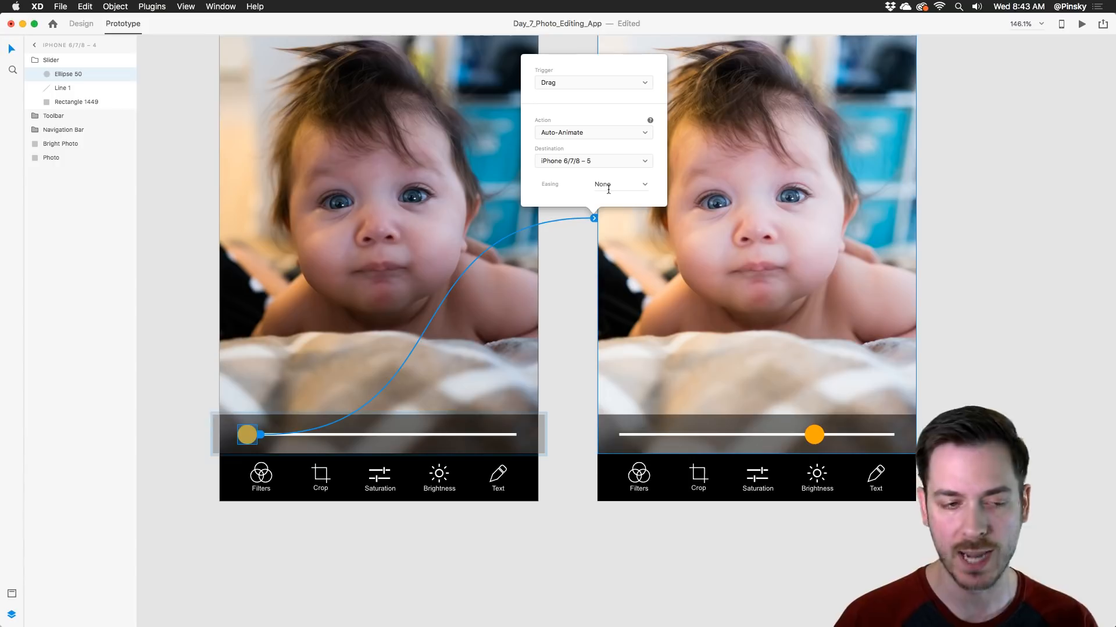
{"action": "scroll", "coordinate": [576, 247], "scroll_direction": "down", "scroll_amount": 2}
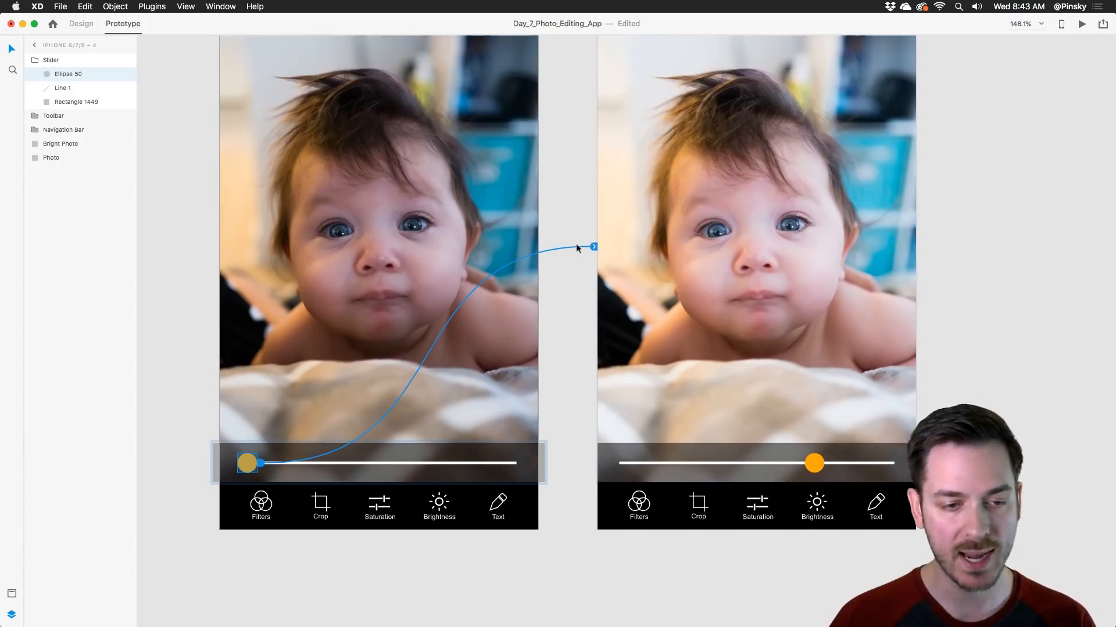
{"action": "scroll", "coordinate": [576, 244], "scroll_direction": "down", "scroll_amount": 5}
{"action": "scroll", "coordinate": [558, 241], "scroll_direction": "up", "scroll_amount": 2}
{"action": "scroll", "coordinate": [558, 241], "scroll_direction": "right", "scroll_amount": 1}
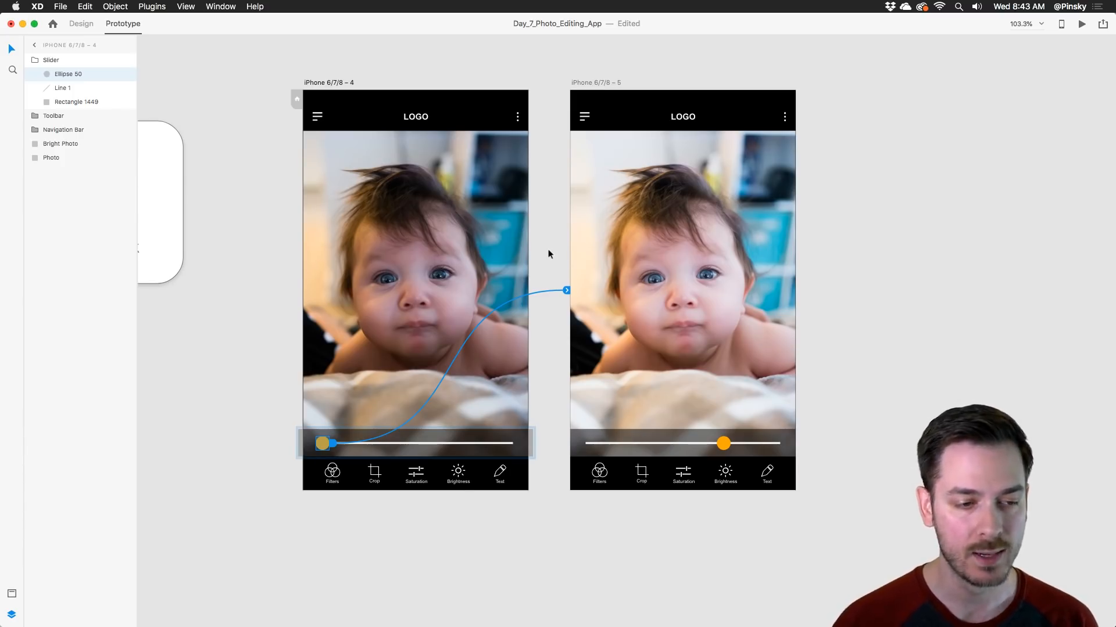
Step: Preview the prototype from iPhone 6/7/8 – 4, test the slider by moving its circle along the line, and close the preview
{"action": "left_click", "coordinate": [489, 243]}
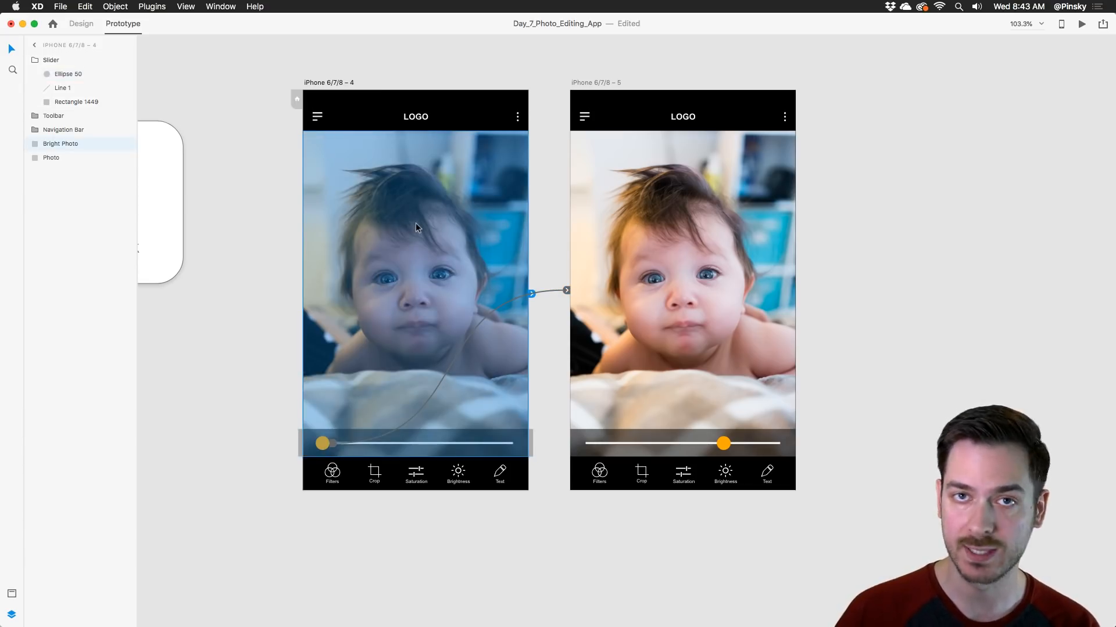
{"action": "left_click", "coordinate": [631, 231]}
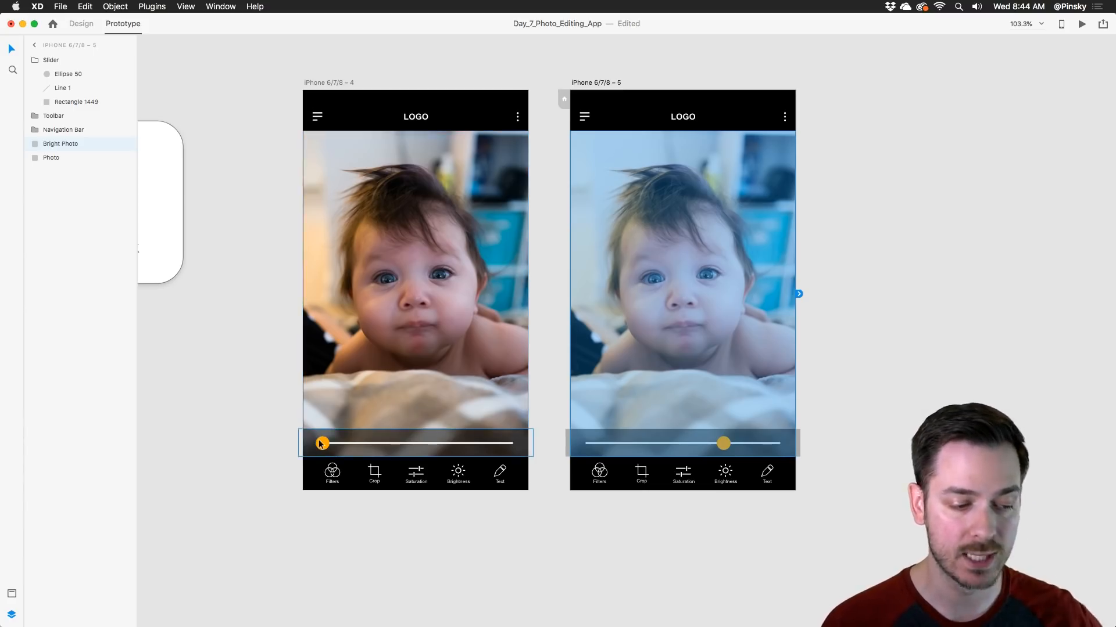
{"action": "left_click", "coordinate": [482, 221]}
{"action": "left_click", "coordinate": [1080, 27]}
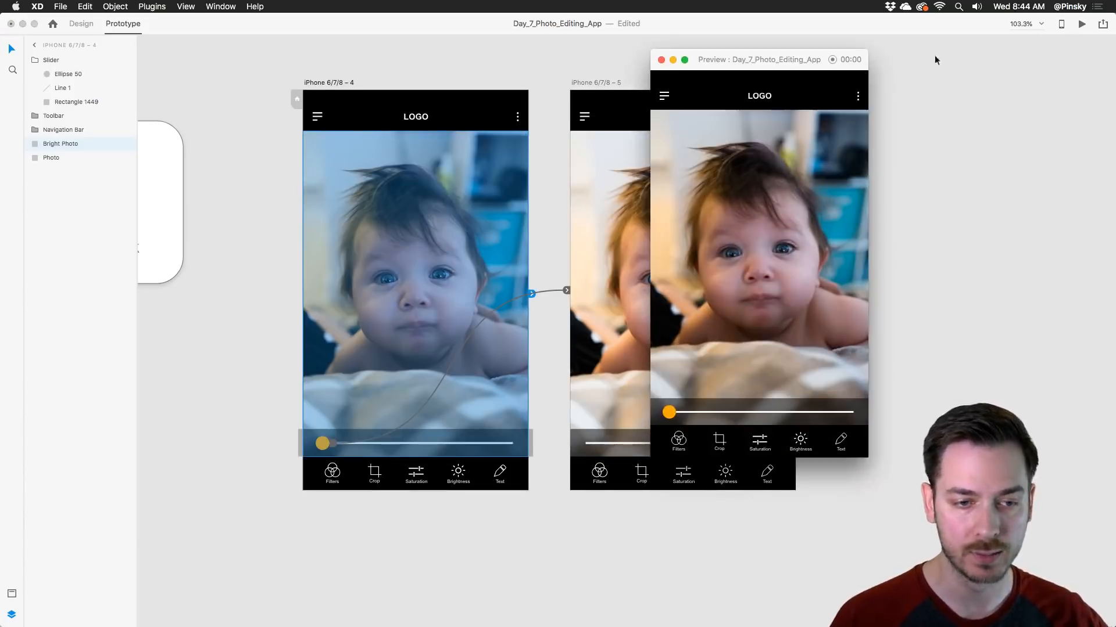
{"action": "left_click_drag", "start_coordinate": [792, 57], "coordinate": [566, 65]}
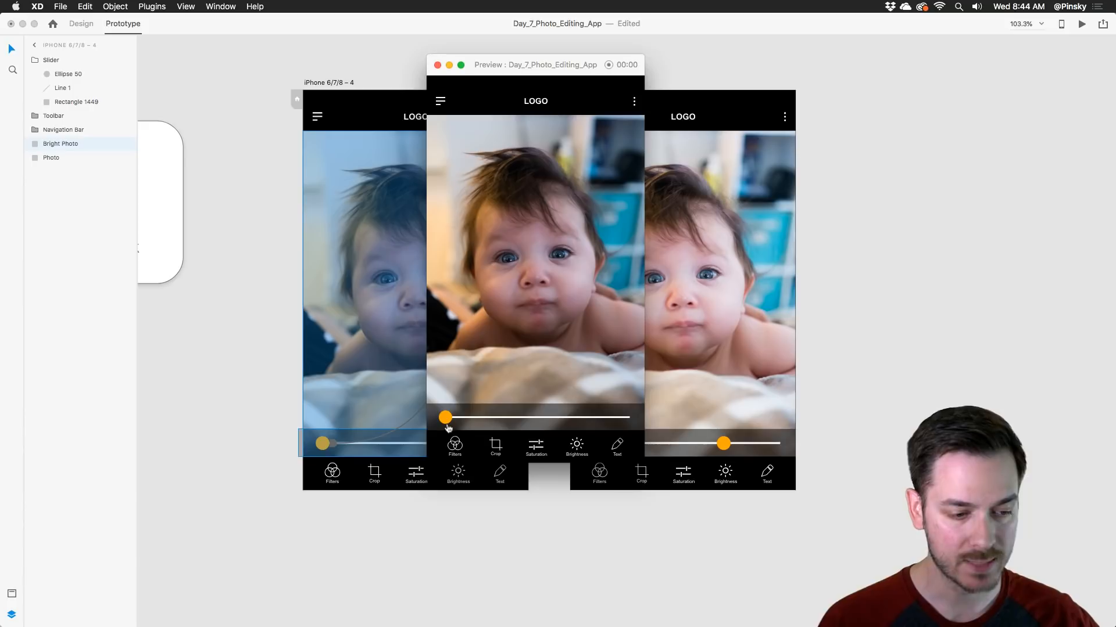
{"action": "left_click_drag", "start_coordinate": [447, 425], "coordinate": [575, 416]}
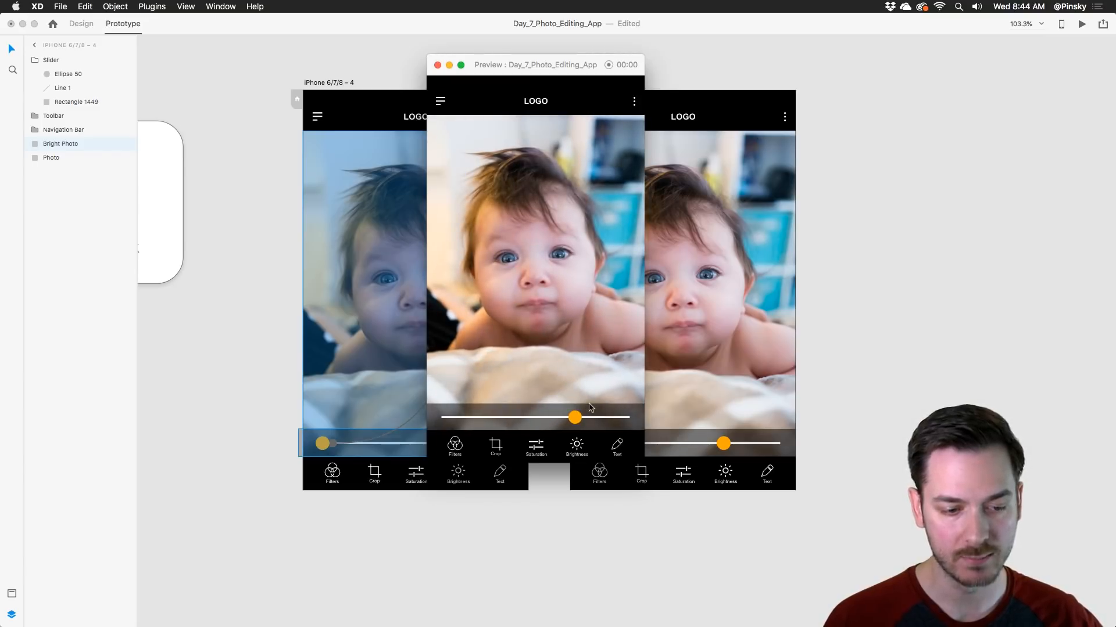
{"action": "left_click", "coordinate": [437, 66]}
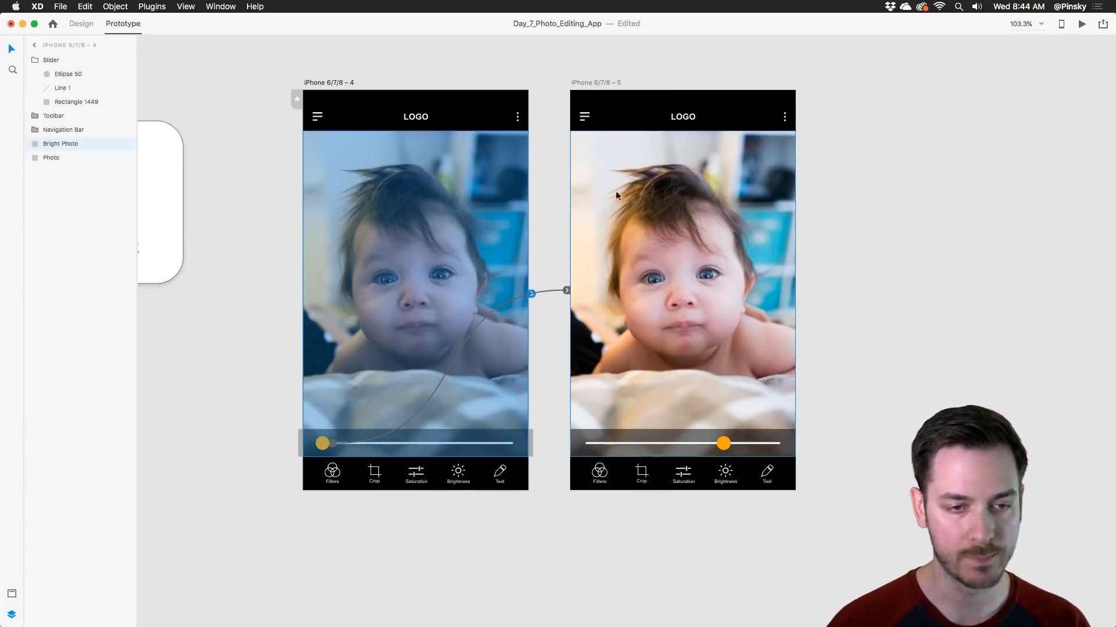
Step: Review the challenge brief and the three original wireframe artboards above the photo screens
{"action": "scroll", "coordinate": [615, 191], "scroll_direction": "down", "scroll_amount": 5}
{"action": "scroll", "coordinate": [674, 235], "scroll_direction": "up", "scroll_amount": 3}
{"action": "scroll", "coordinate": [674, 235], "scroll_direction": "left", "scroll_amount": 3}
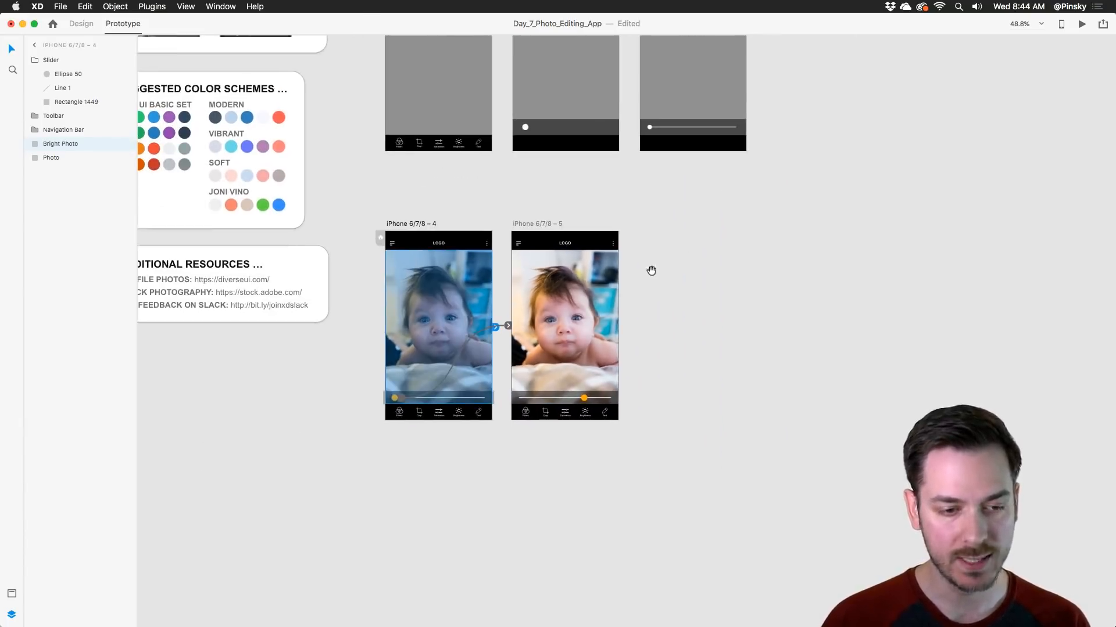
{"action": "scroll", "coordinate": [694, 252], "scroll_direction": "up", "scroll_amount": 3}
{"action": "scroll", "coordinate": [694, 252], "scroll_direction": "up", "scroll_amount": 4}
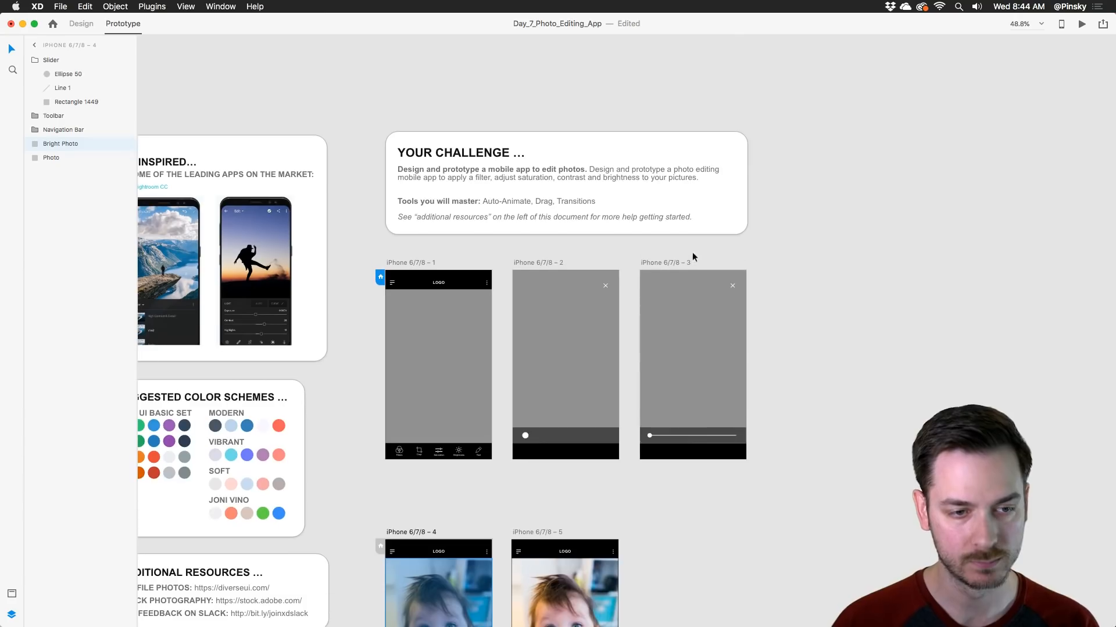
{"action": "scroll", "coordinate": [692, 252], "scroll_direction": "down", "scroll_amount": 4}
{"action": "scroll", "coordinate": [702, 316], "scroll_direction": "down", "scroll_amount": 1}
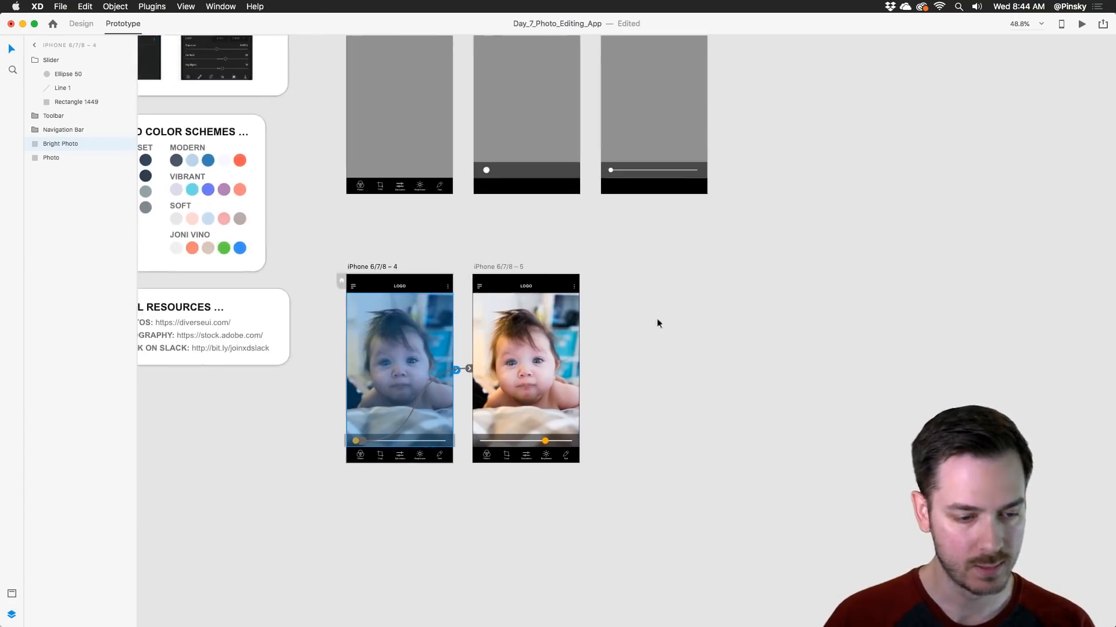
Step: Return to Design mode and duplicate the Bright Photo layer on the iPhone 6/7/8 – 5 artboard
{"action": "scroll", "coordinate": [657, 321], "scroll_direction": "up", "scroll_amount": 5}
{"action": "scroll", "coordinate": [620, 351], "scroll_direction": "left", "scroll_amount": 3}
{"action": "scroll", "coordinate": [620, 351], "scroll_direction": "down", "scroll_amount": 3}
{"action": "scroll", "coordinate": [672, 277], "scroll_direction": "up", "scroll_amount": 1}
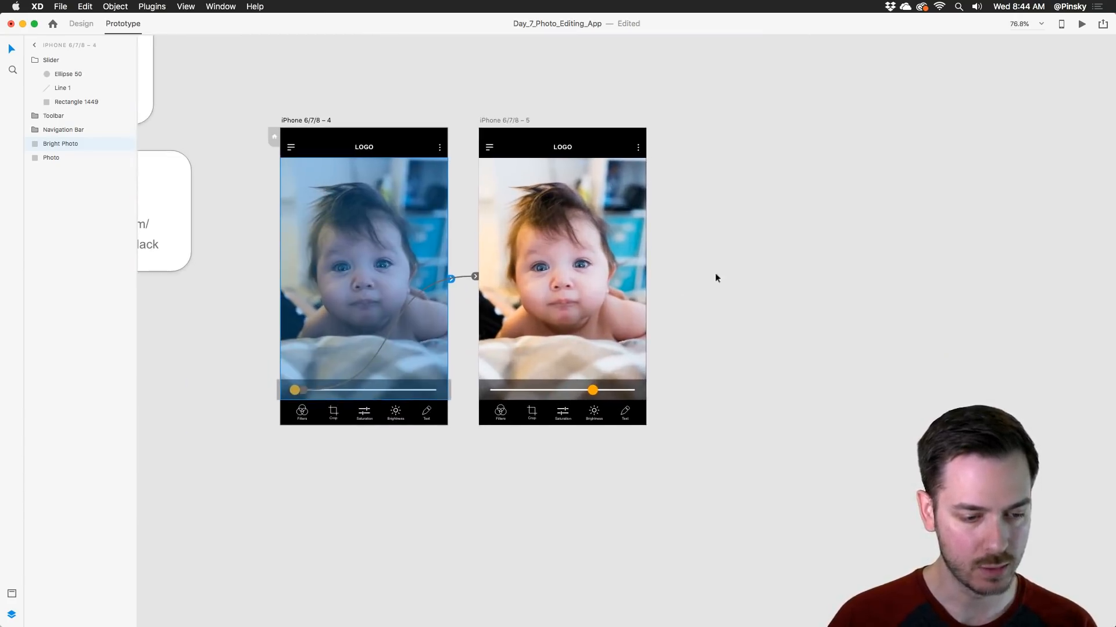
{"action": "left_click", "coordinate": [503, 122]}
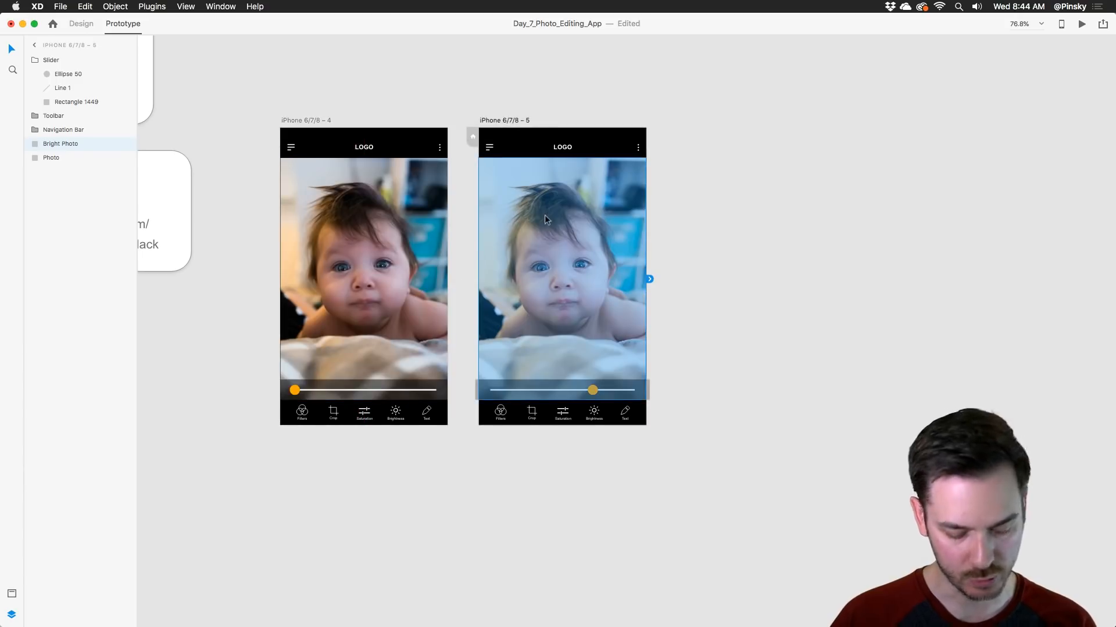
{"action": "left_click", "coordinate": [80, 24]}
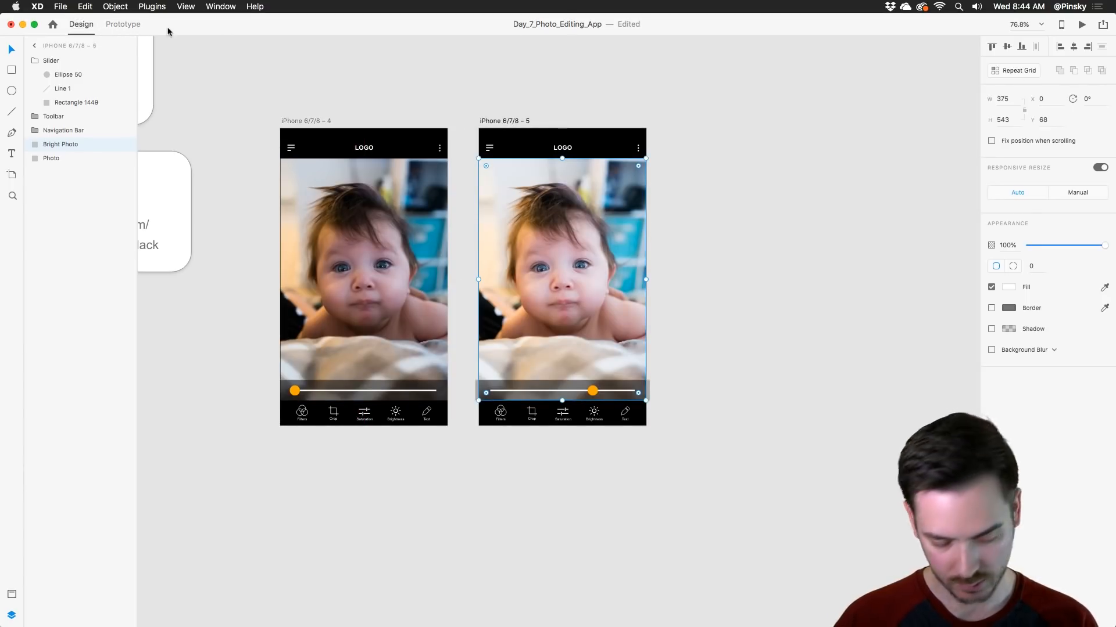
{"action": "key", "text": "super+d"}
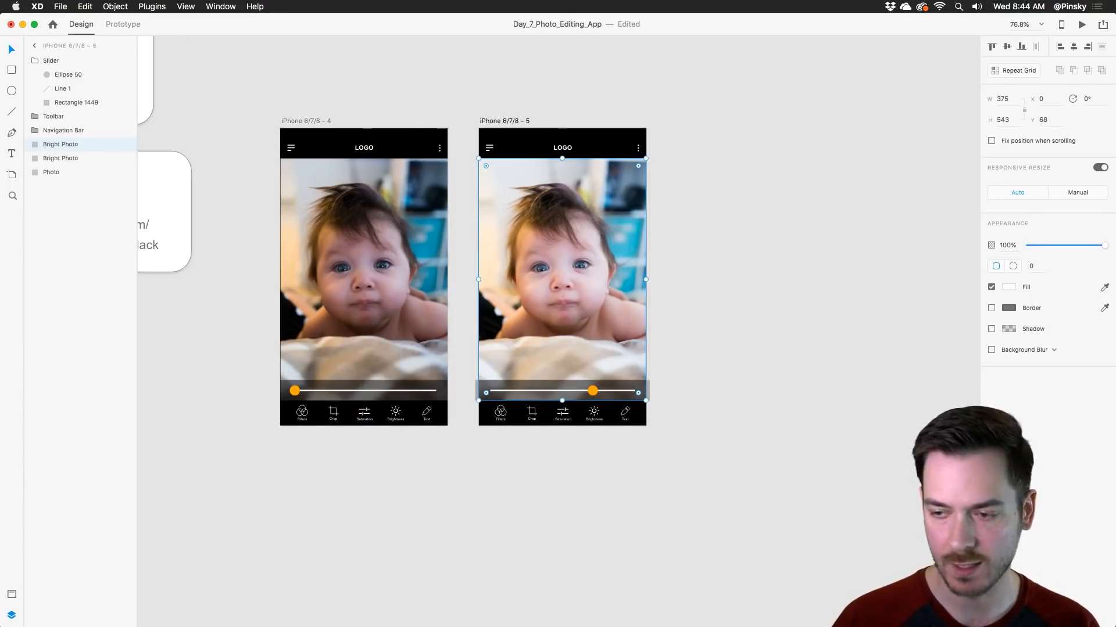
Step: Fill the duplicated Bright Photo with the black-and-white DSC02407.jpg from Finder and set its opacity to 0%
{"action": "key", "text": "super+Tab"}
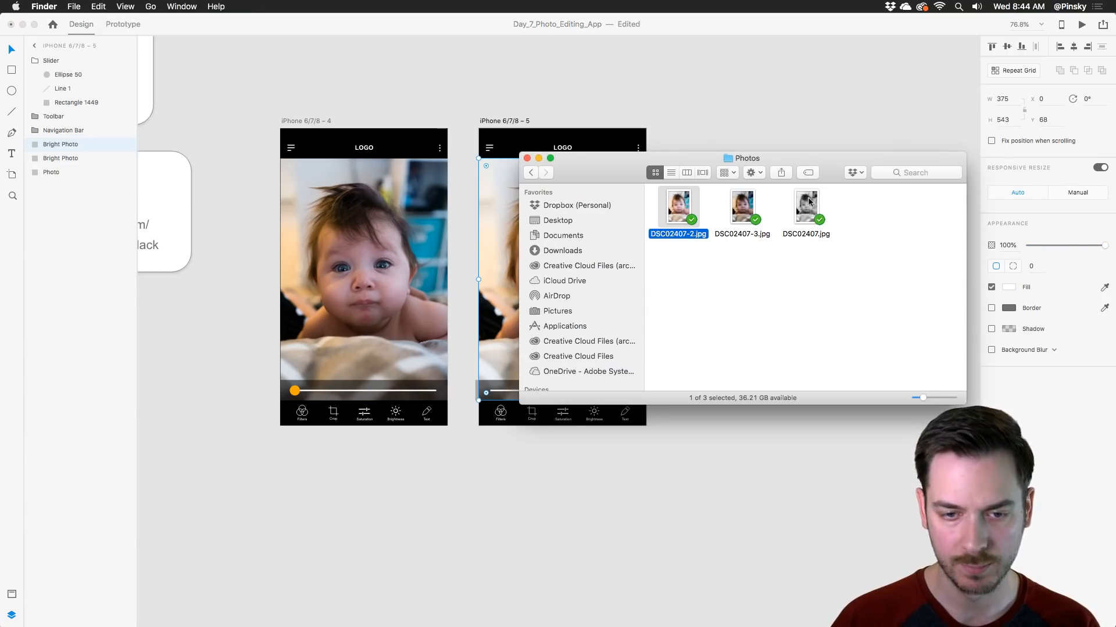
{"action": "left_click_drag", "start_coordinate": [812, 203], "coordinate": [562, 231]}
{"action": "key", "text": "super+Tab"}
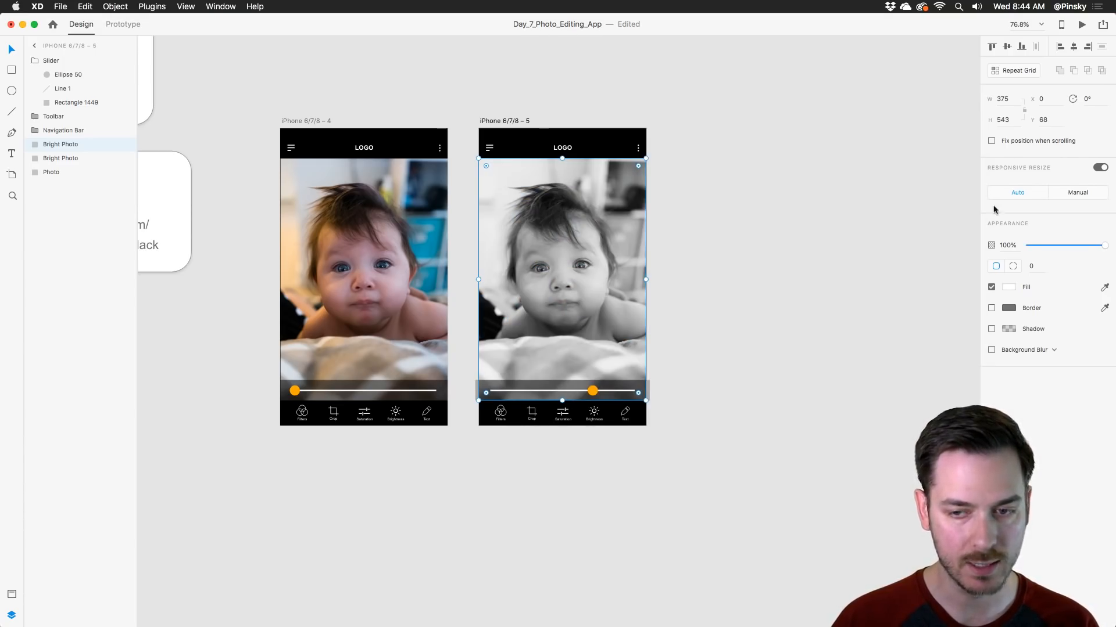
{"action": "left_click_drag", "start_coordinate": [1103, 246], "coordinate": [812, 248]}
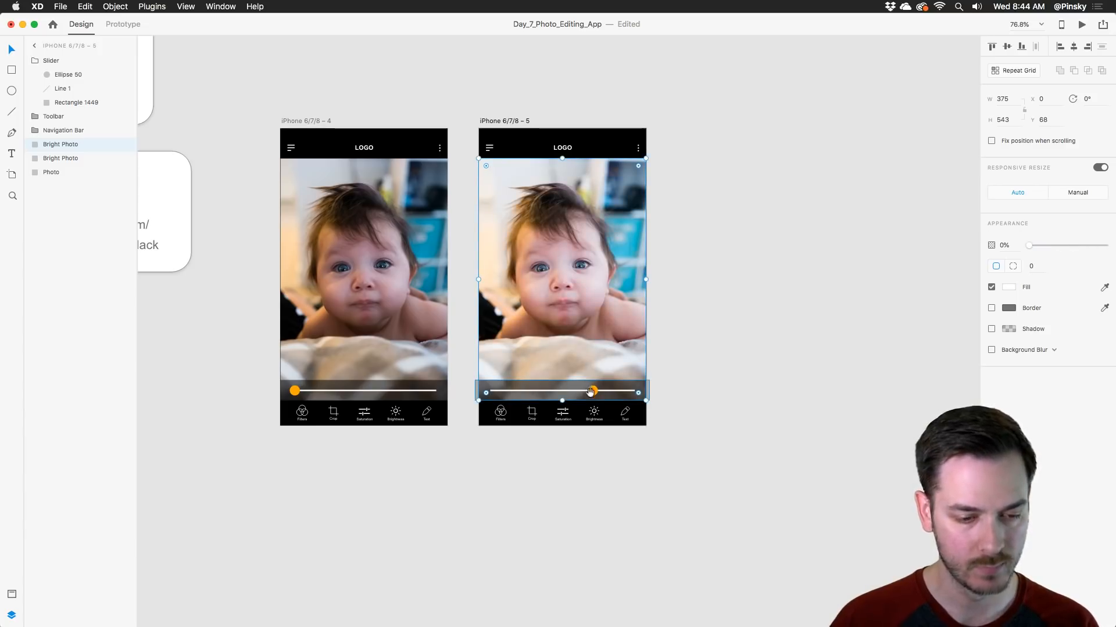
{"action": "scroll", "coordinate": [581, 349], "scroll_direction": "right", "scroll_amount": 3}
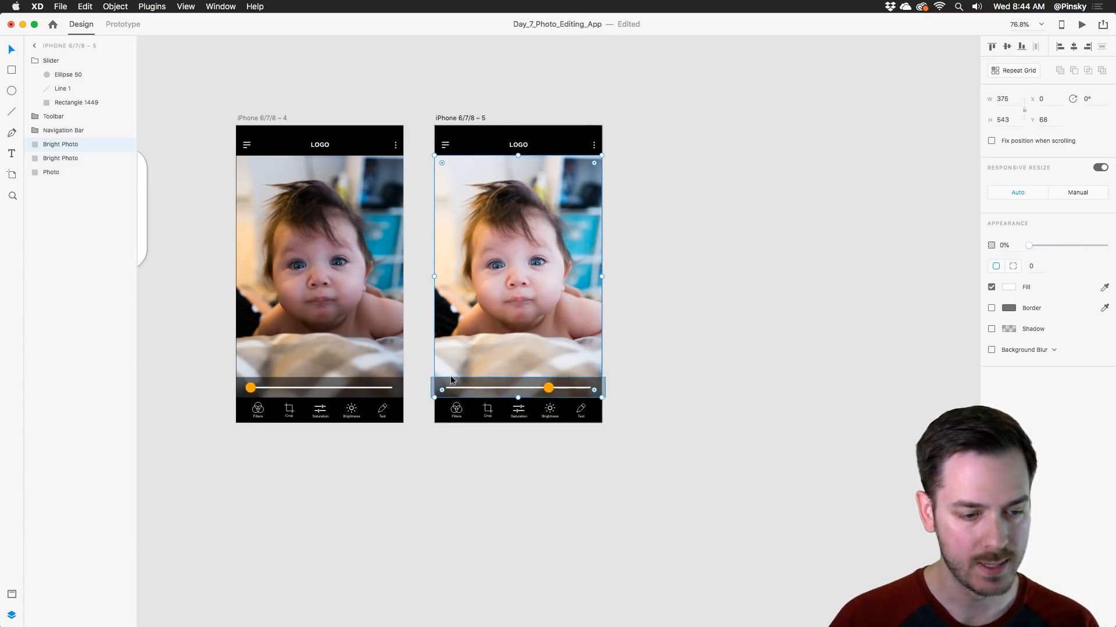
{"action": "scroll", "coordinate": [508, 434], "scroll_direction": "up", "scroll_amount": 5}
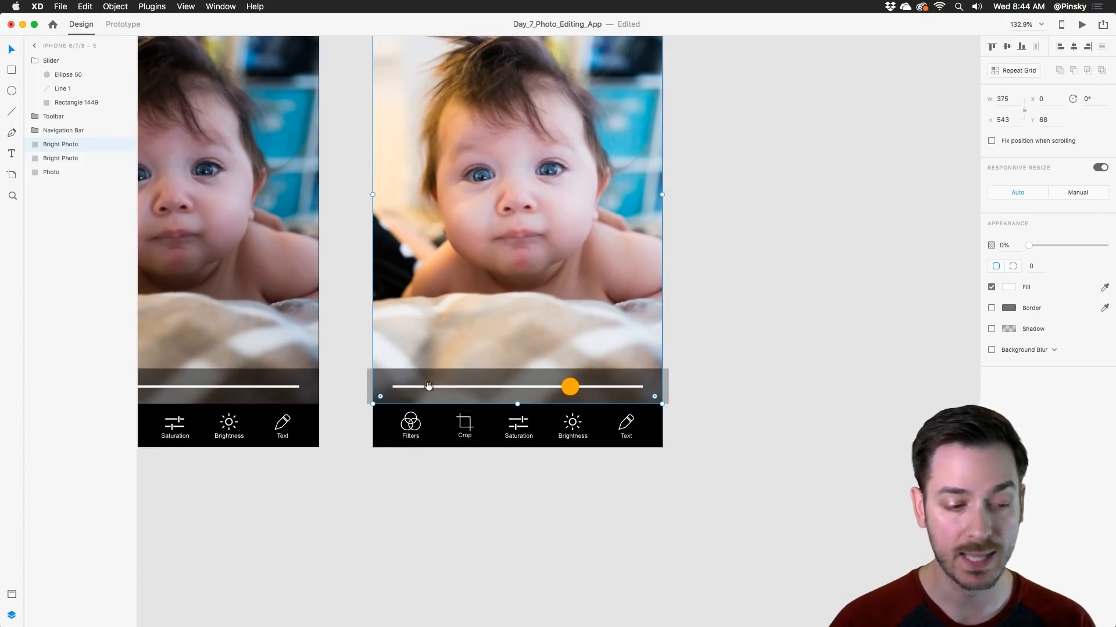
{"action": "left_click_drag", "start_coordinate": [463, 299], "coordinate": [454, 358]}
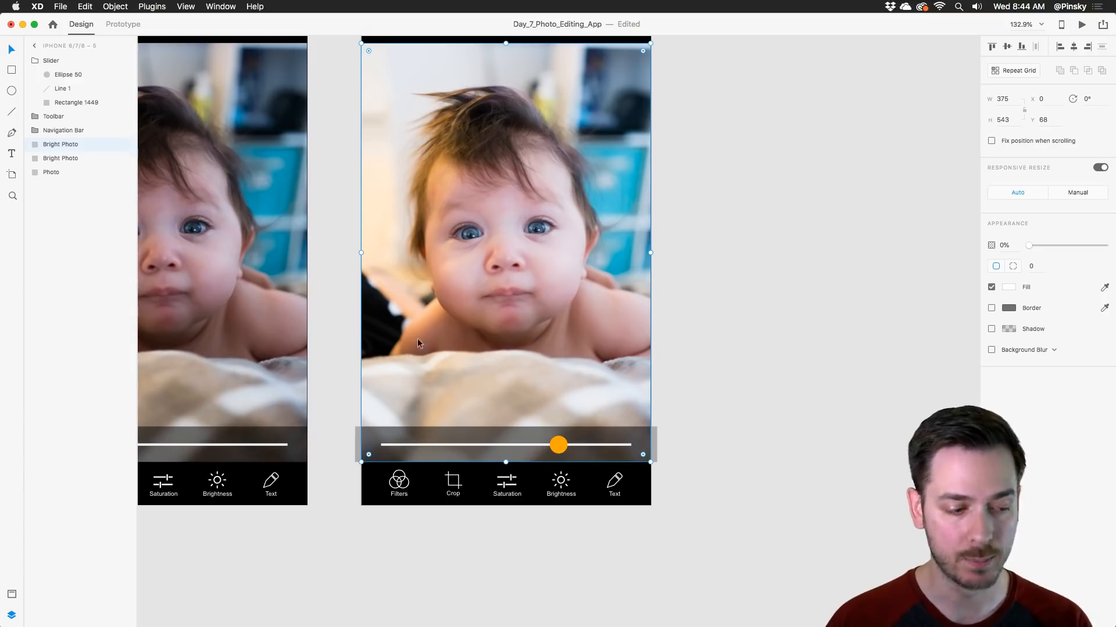
{"action": "left_click_drag", "start_coordinate": [334, 340], "coordinate": [657, 331]}
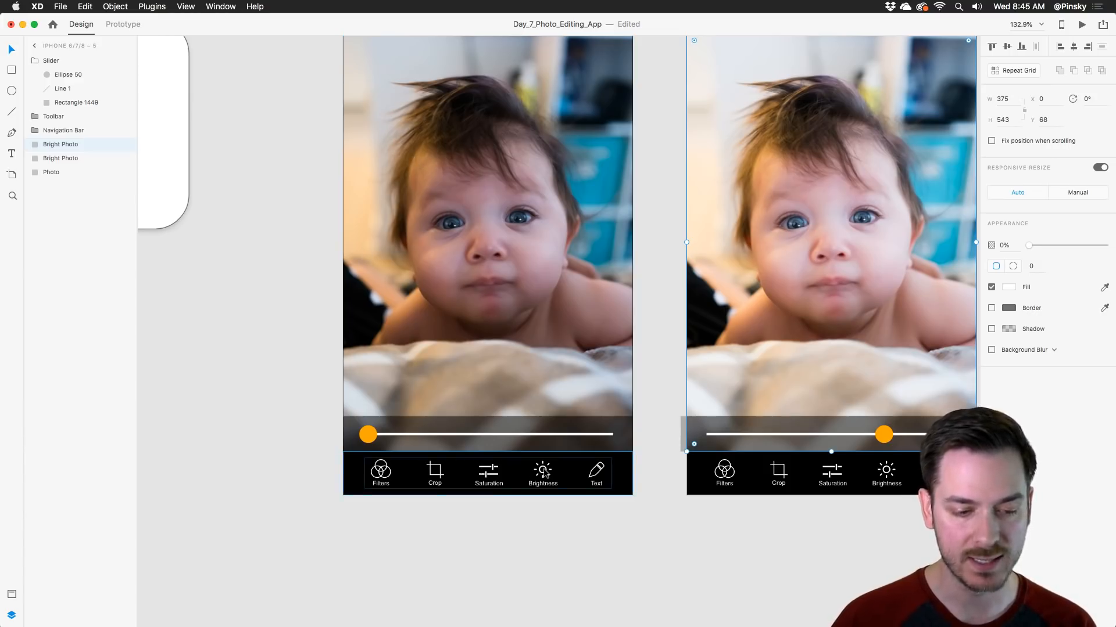
Step: Move the iPhone 6/7/8 – 4 and iPhone 6/7/8 – 5 artboards one column over, beneath the second and third wireframe artboards
{"action": "scroll", "coordinate": [491, 421], "scroll_direction": "down", "scroll_amount": 10}
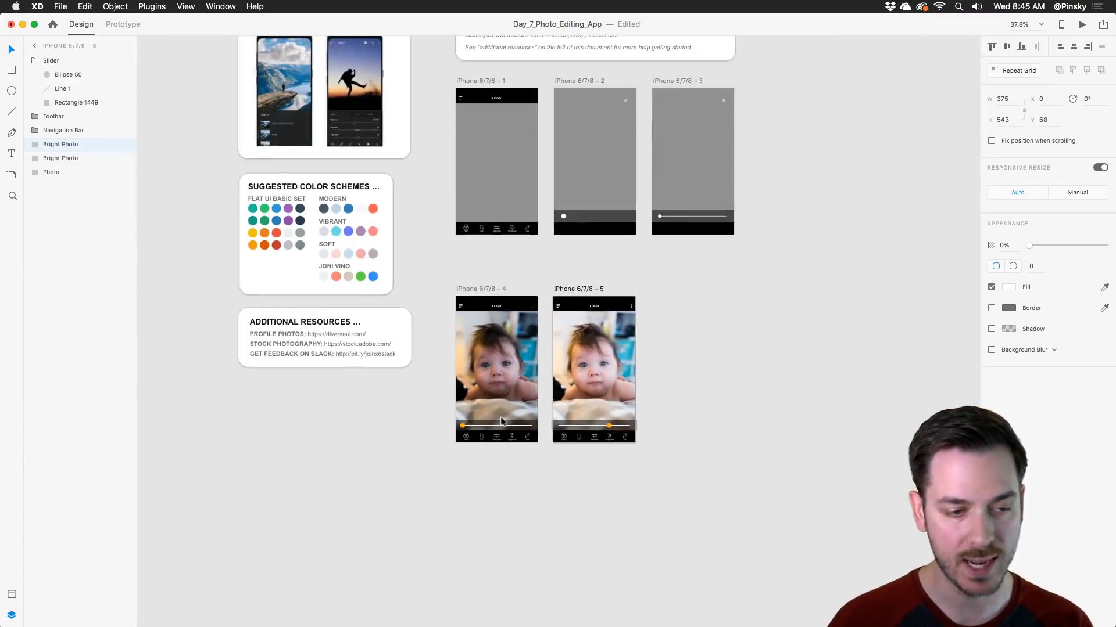
{"action": "scroll", "coordinate": [506, 395], "scroll_direction": "left", "scroll_amount": 2}
{"action": "left_click_drag", "start_coordinate": [499, 249], "coordinate": [782, 504]}
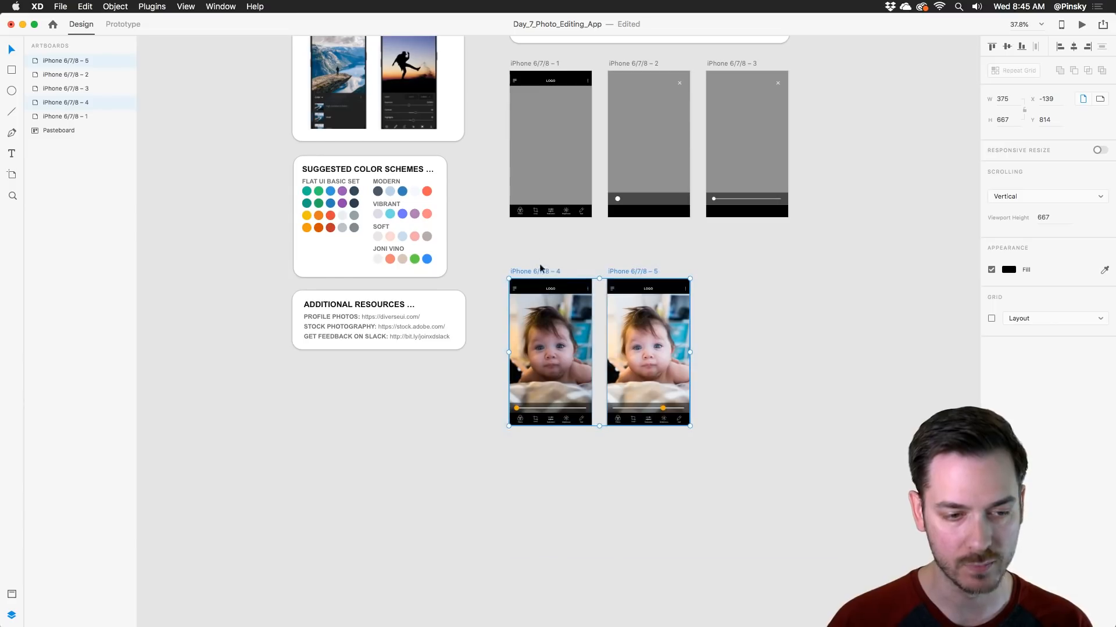
{"action": "left_click_drag", "start_coordinate": [542, 270], "coordinate": [637, 258]}
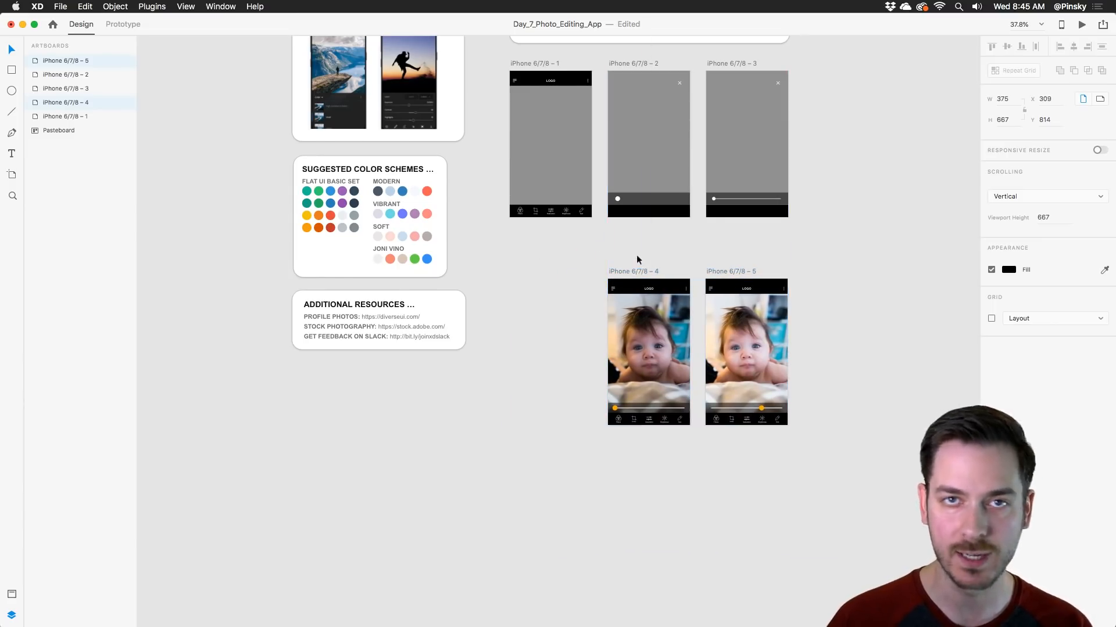
{"action": "left_click", "coordinate": [639, 240]}
Step: Duplicate the iPhone 6/7/8 – 4 artboard into the empty space before it, beneath the first wireframe artboard
{"action": "scroll", "coordinate": [693, 337], "scroll_direction": "up", "scroll_amount": 3}
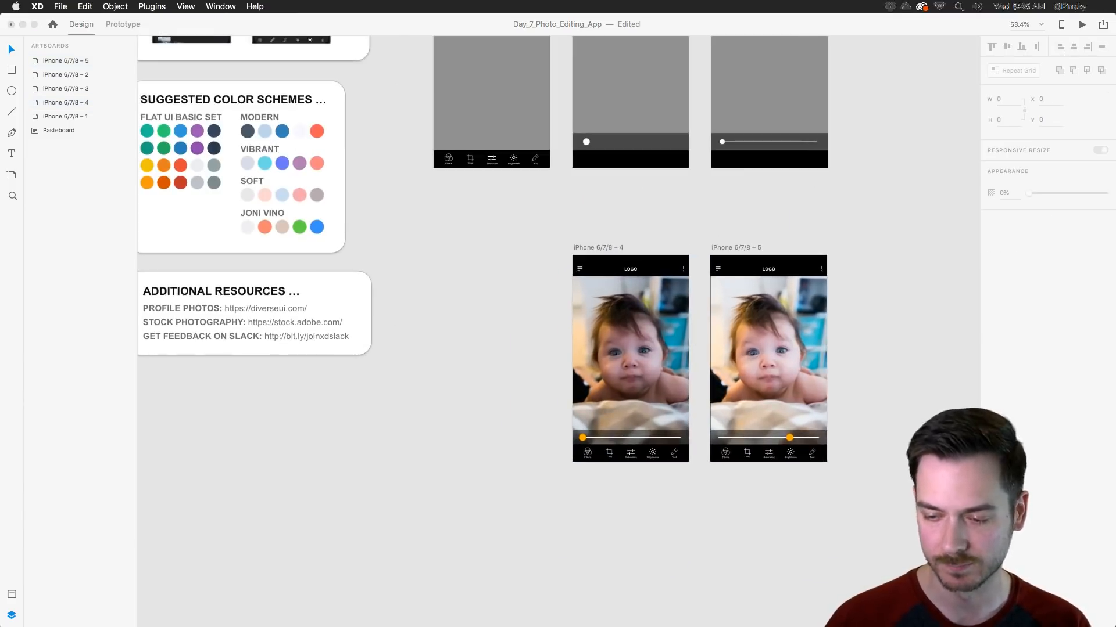
{"action": "left_click_drag", "start_coordinate": [601, 246], "coordinate": [463, 246]}
{"action": "scroll", "coordinate": [481, 475], "scroll_direction": "up", "scroll_amount": 5}
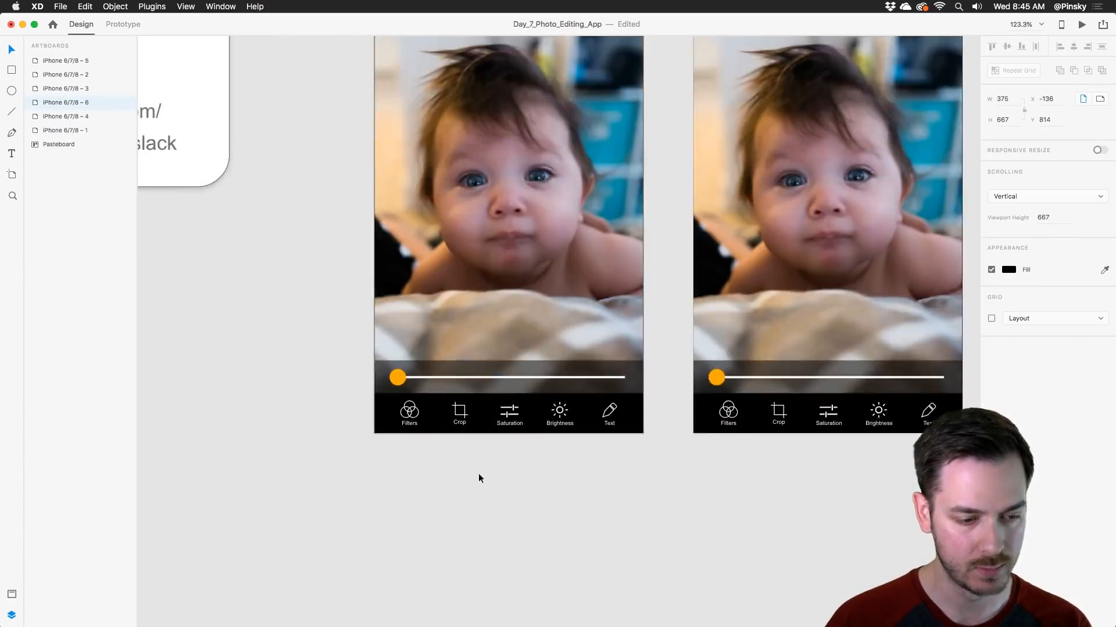
Step: Place the Slider group below Navigation Bar in the iPhone 6/7/8 – 6 layer order and move it down behind the toolbar
{"action": "left_click", "coordinate": [463, 324]}
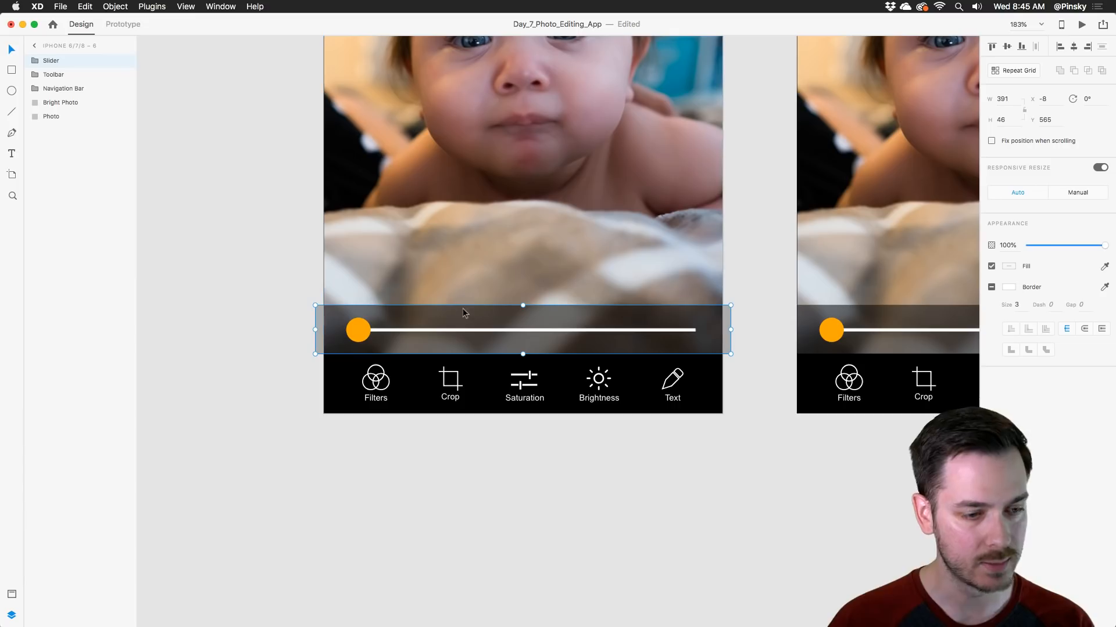
{"action": "left_click_drag", "start_coordinate": [60, 61], "coordinate": [51, 97]}
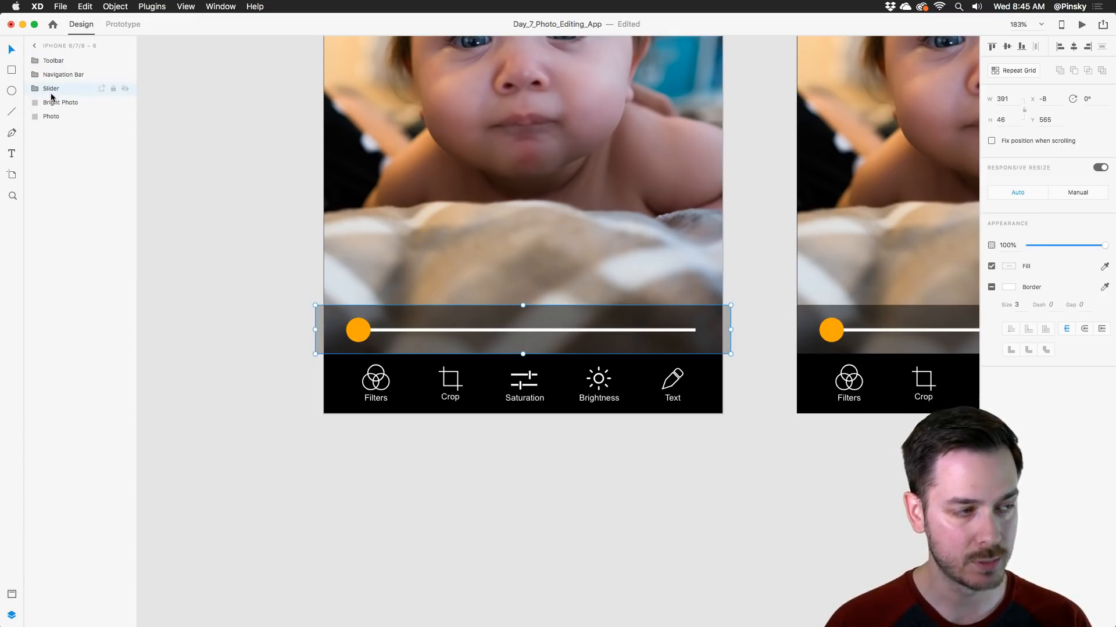
{"action": "scroll", "coordinate": [295, 151], "scroll_direction": "down", "scroll_amount": 3}
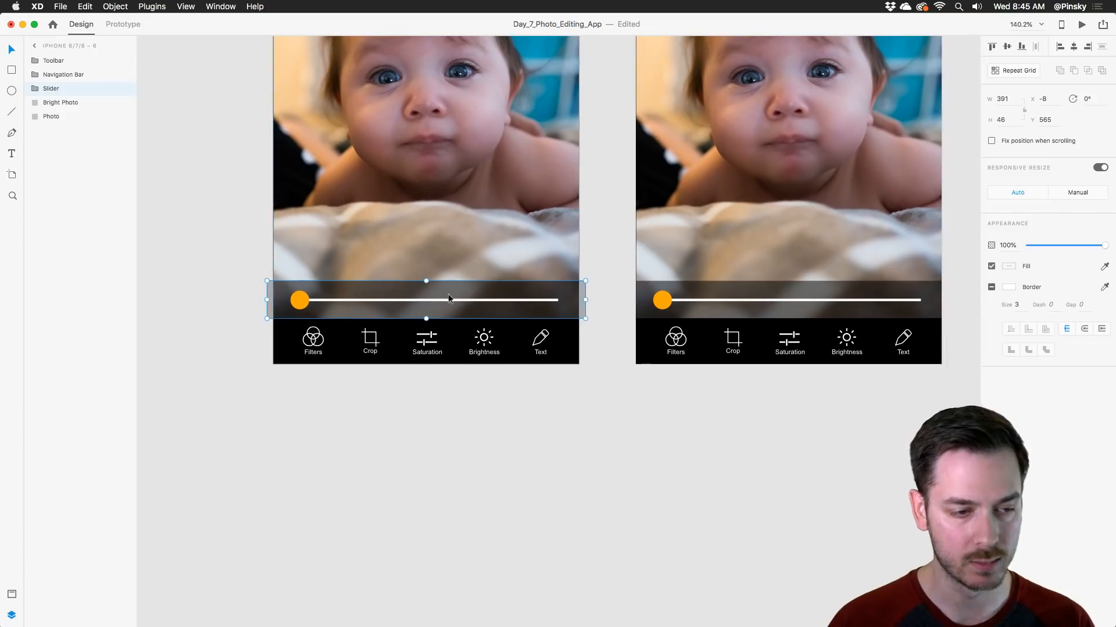
{"action": "left_click_drag", "start_coordinate": [445, 283], "coordinate": [445, 328]}
Step: Reorder the Slider group below Navigation Bar in the layers of iPhone 6/7/8 – 4 and iPhone 6/7/8 – 5
{"action": "left_click", "coordinate": [735, 291]}
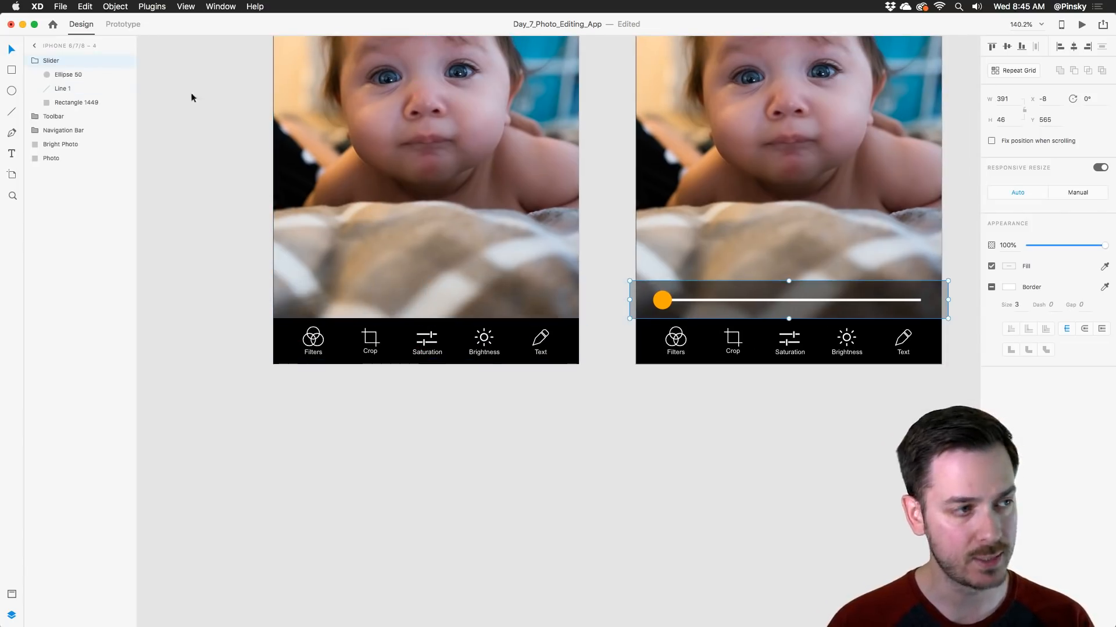
{"action": "left_click_drag", "start_coordinate": [71, 60], "coordinate": [59, 96]}
{"action": "scroll", "coordinate": [707, 228], "scroll_direction": "right", "scroll_amount": 10}
{"action": "left_click", "coordinate": [683, 255]}
{"action": "scroll", "coordinate": [480, 170], "scroll_direction": "left", "scroll_amount": 6}
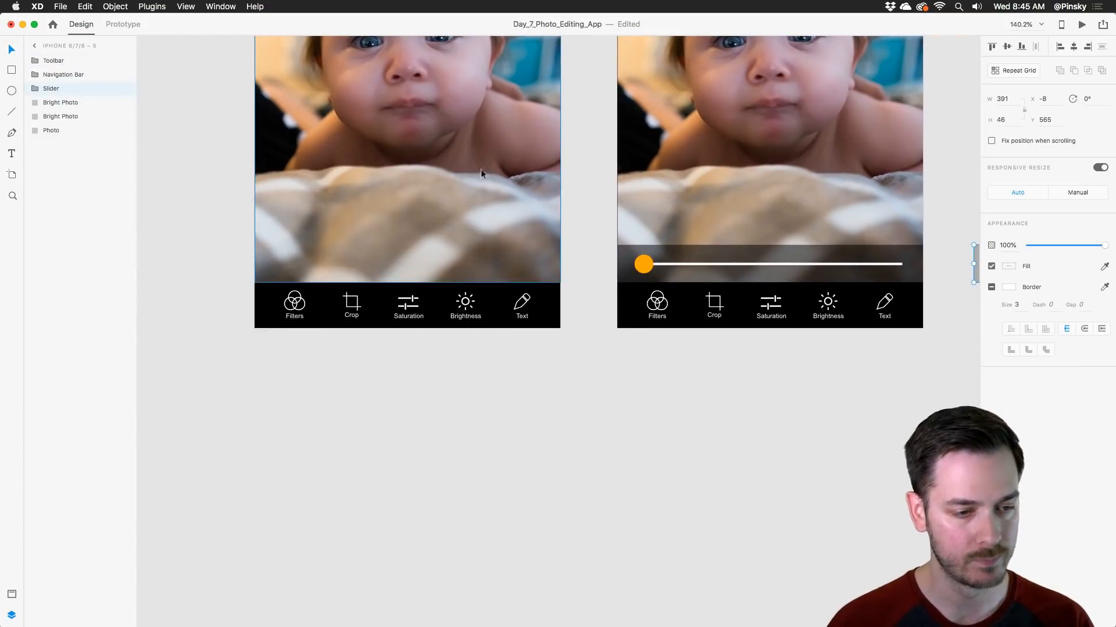
Step: In Prototype mode, link the Brightness icon on iPhone 6/7/8 – 6 to iPhone 6/7/8 – 4 with a Tap trigger
{"action": "left_click", "coordinate": [128, 24]}
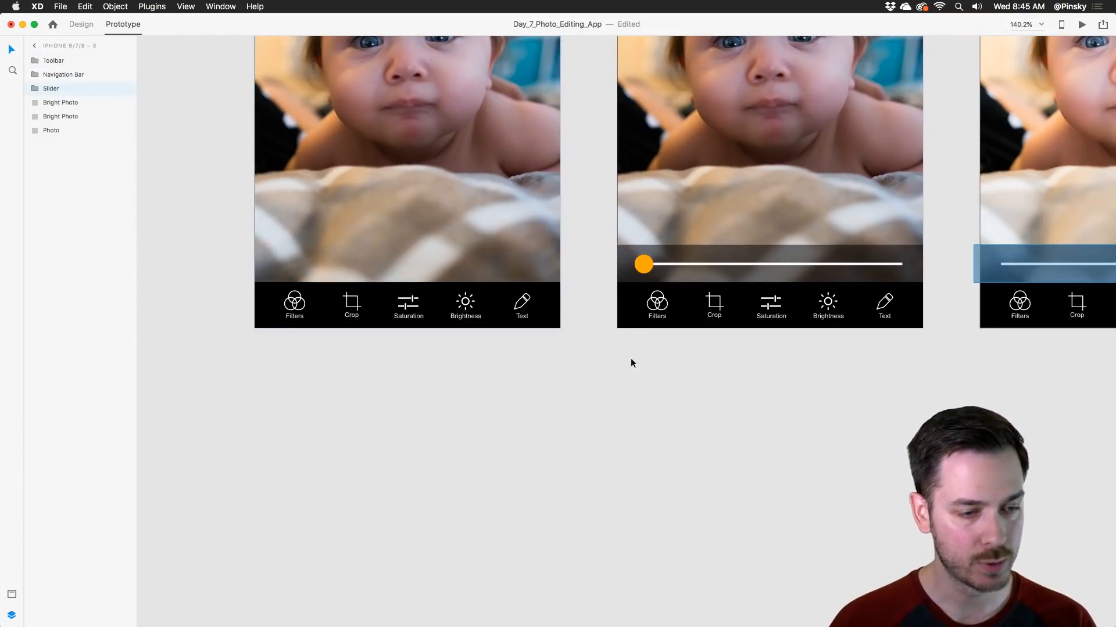
{"action": "left_click", "coordinate": [470, 303]}
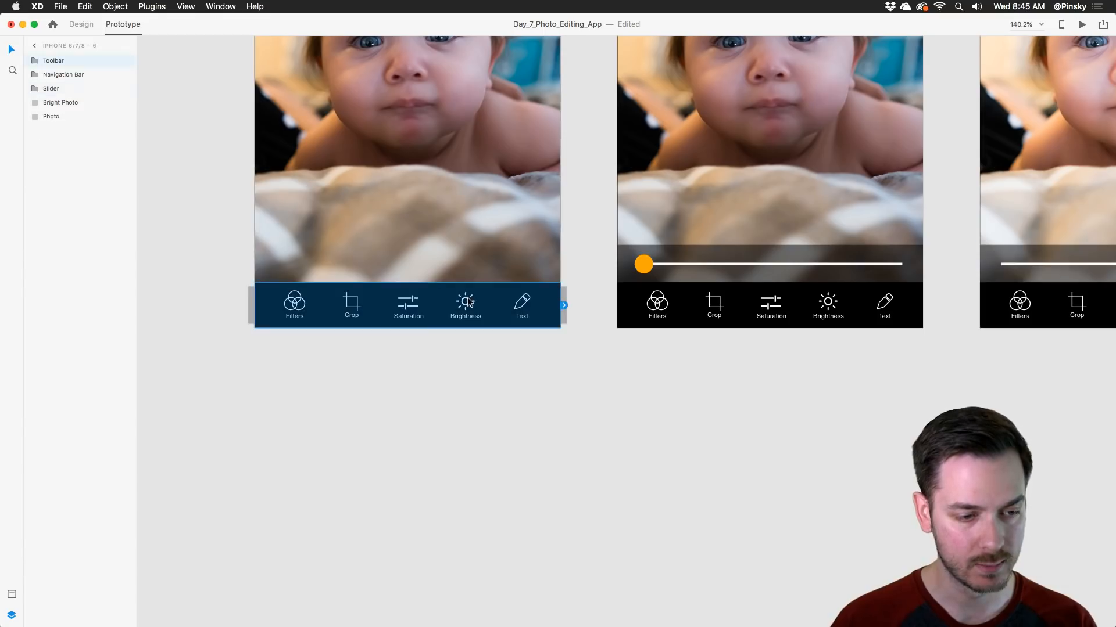
{"action": "double_click", "coordinate": [468, 302]}
{"action": "left_click", "coordinate": [468, 302]}
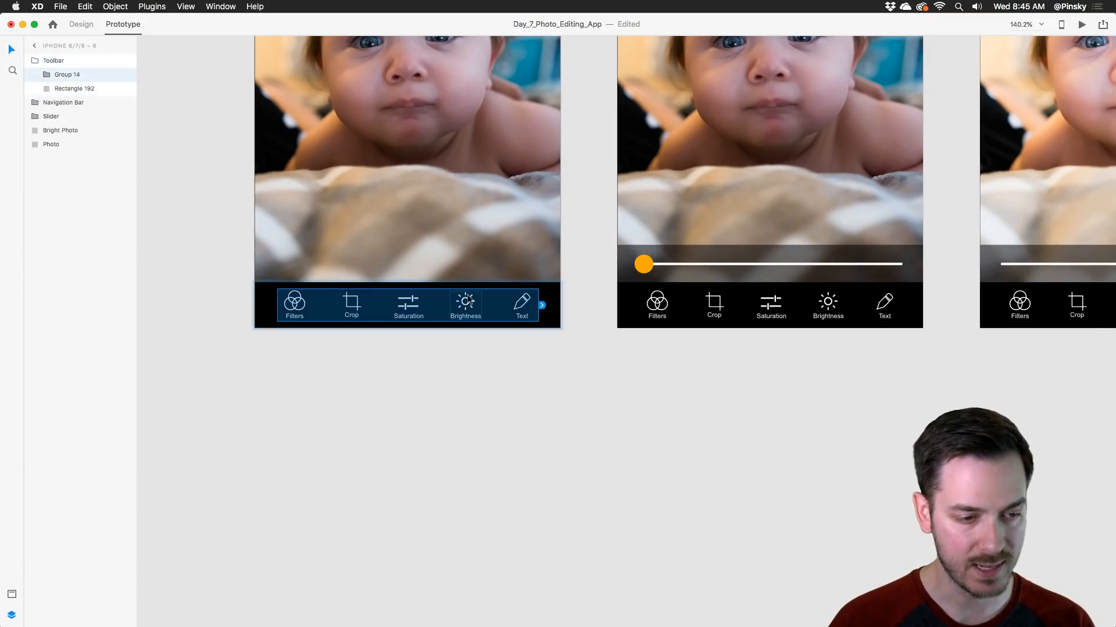
{"action": "double_click", "coordinate": [467, 301]}
{"action": "left_click_drag", "start_coordinate": [484, 305], "coordinate": [696, 206]}
{"action": "left_click", "coordinate": [586, 94]}
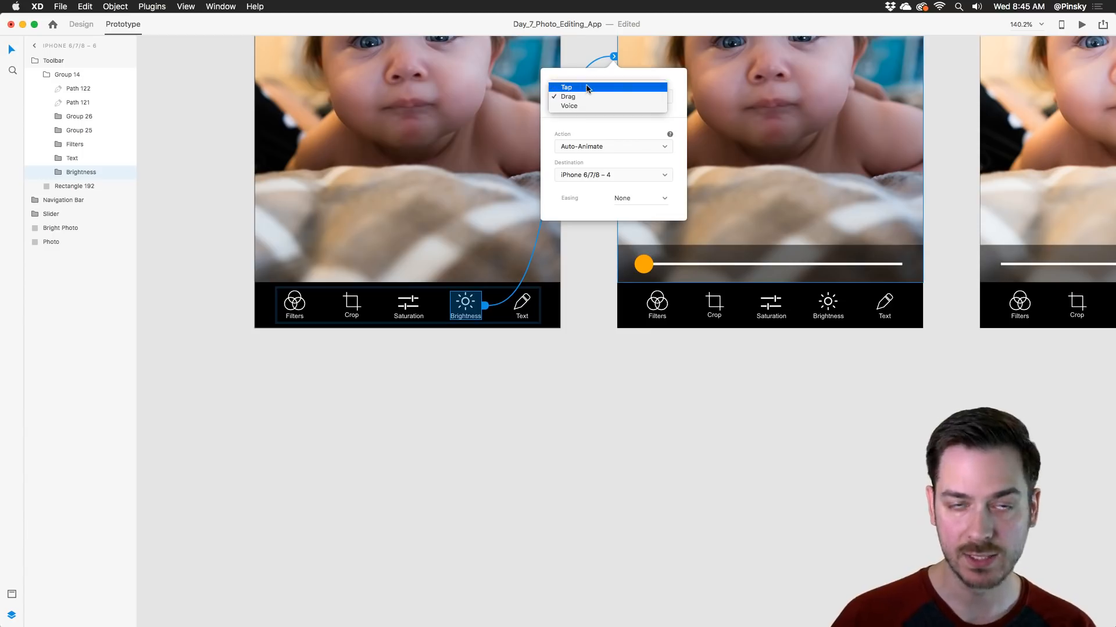
{"action": "left_click", "coordinate": [587, 88]}
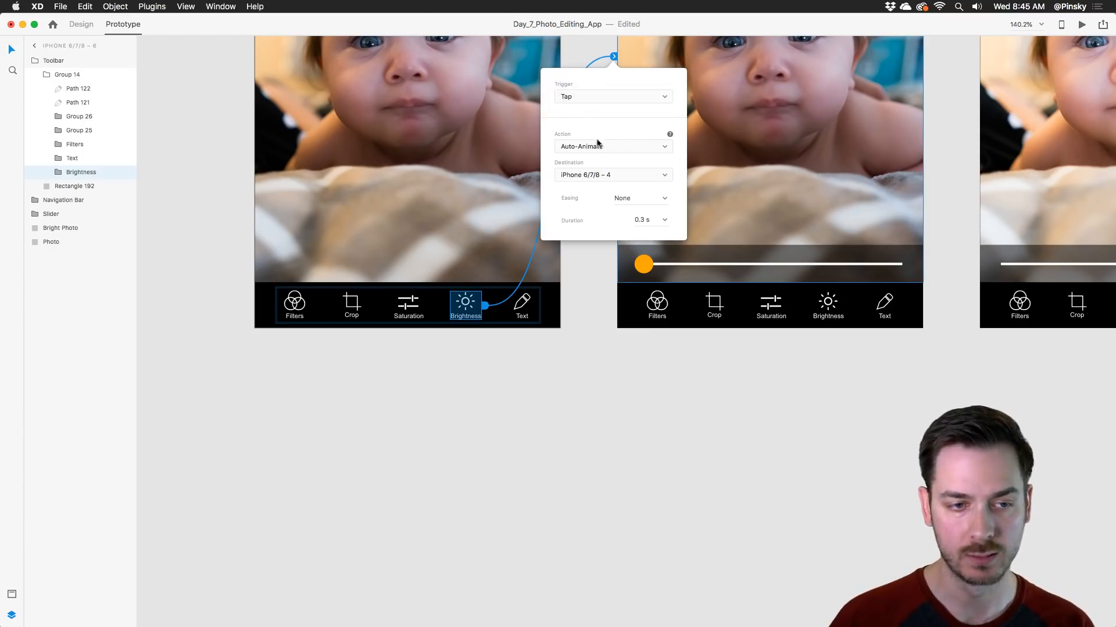
Step: Set the Brightness link's easing to Snap and its duration to 0.4 s
{"action": "left_click", "coordinate": [662, 199]}
{"action": "left_click", "coordinate": [635, 250]}
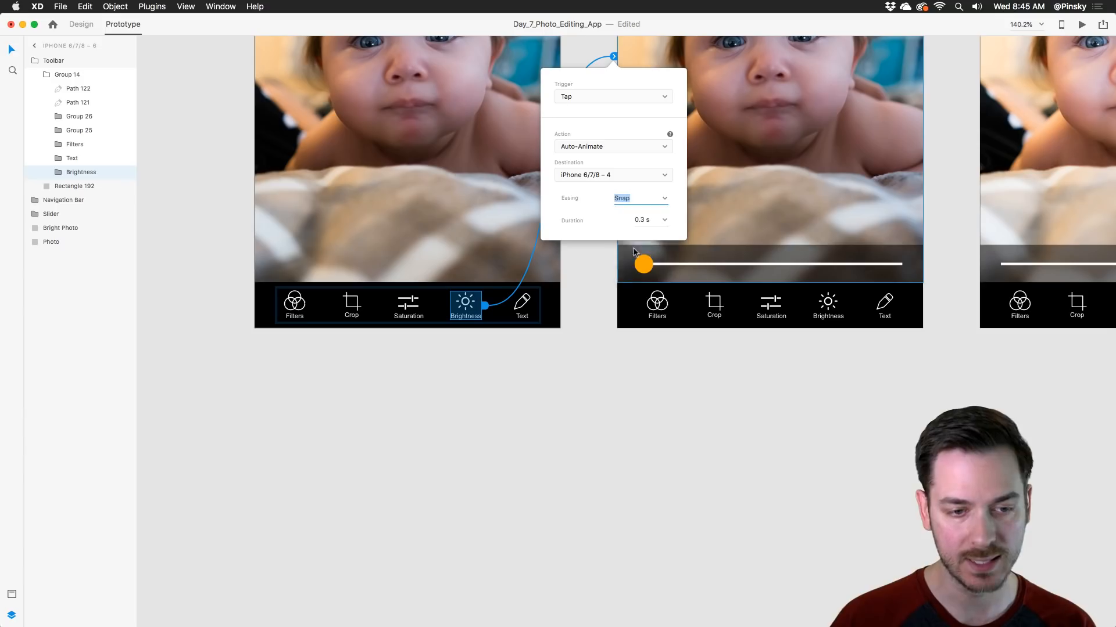
{"action": "left_click", "coordinate": [665, 221]}
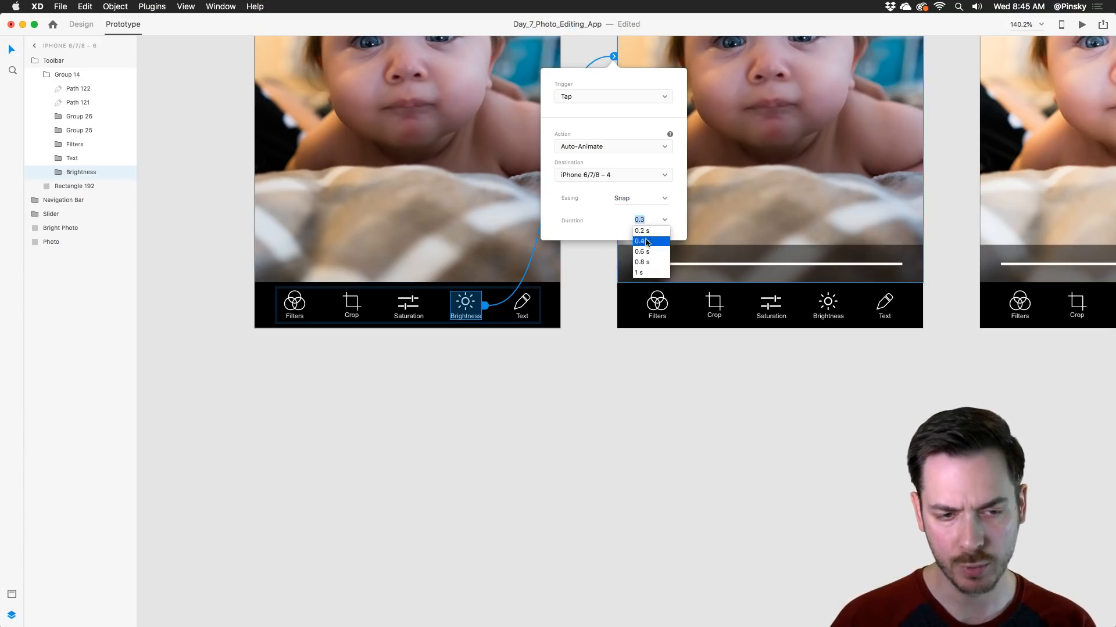
{"action": "left_click", "coordinate": [645, 241]}
Step: Preview the prototype, test the Brightness transition and the slider, and close the preview
{"action": "left_click", "coordinate": [1082, 25]}
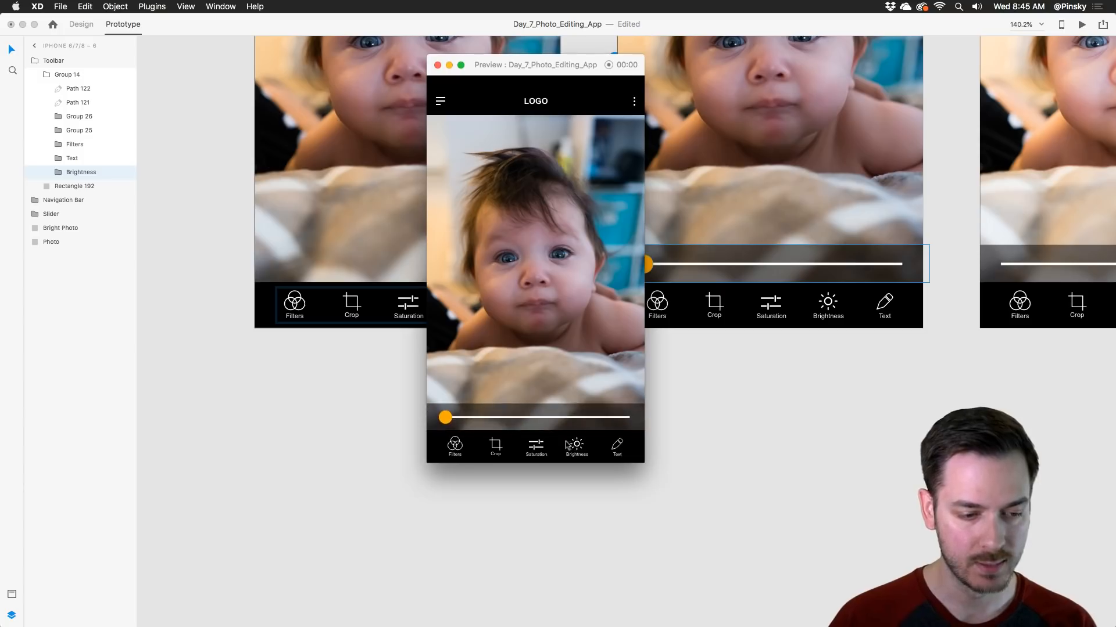
{"action": "left_click_drag", "start_coordinate": [448, 419], "coordinate": [601, 416]}
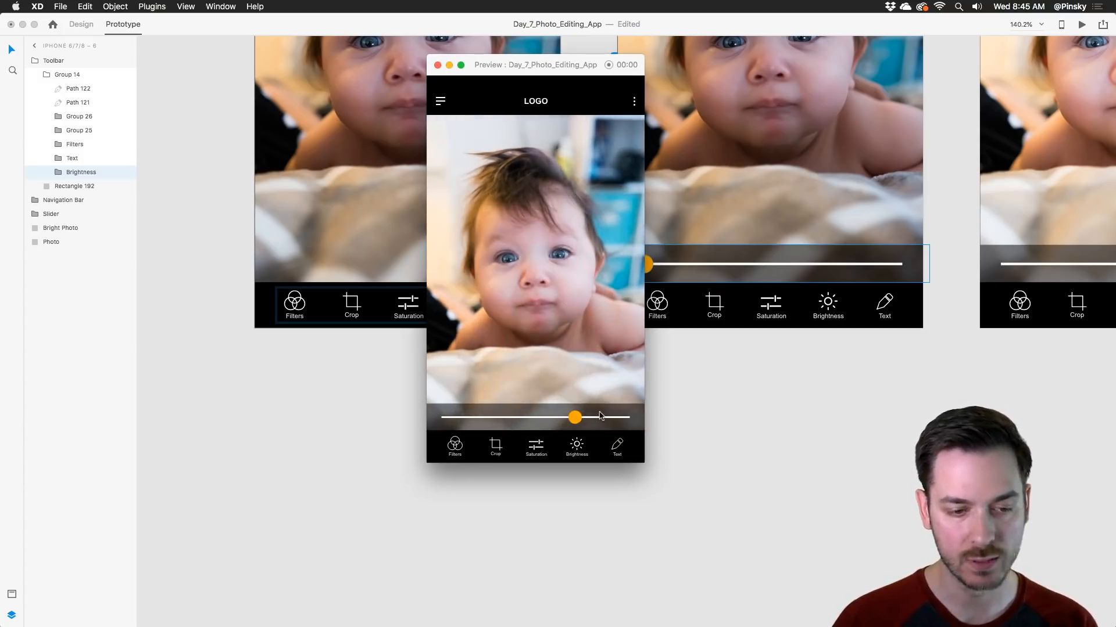
{"action": "left_click", "coordinate": [437, 67]}
Step: Return to Design mode and duplicate the iPhone 6/7/8 – 5 artboard into the empty space after it
{"action": "scroll", "coordinate": [643, 176], "scroll_direction": "down", "scroll_amount": 3}
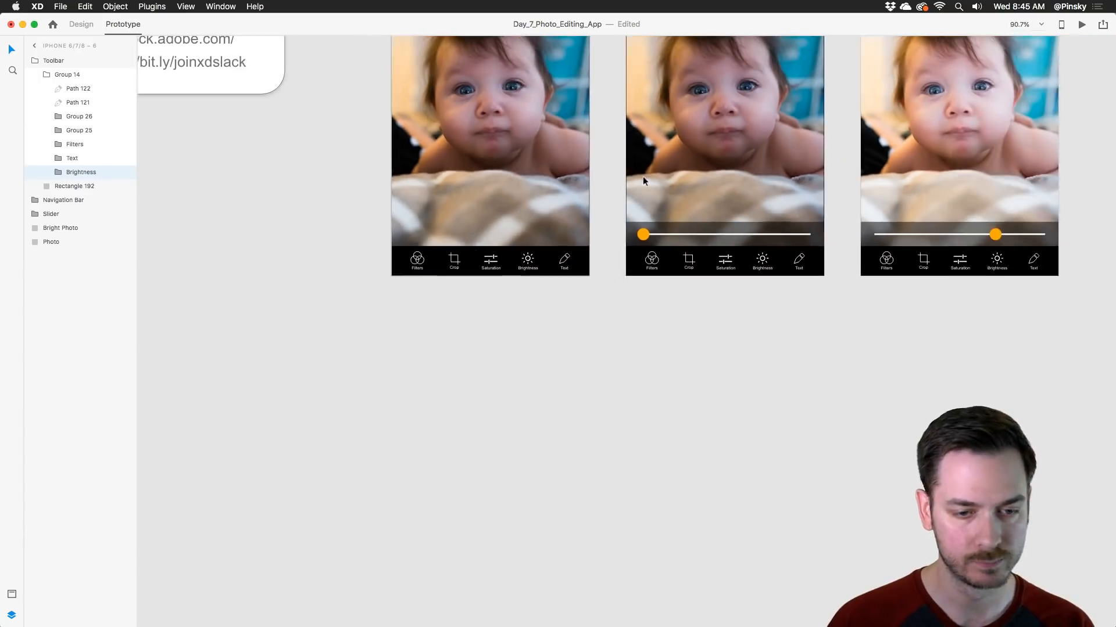
{"action": "scroll", "coordinate": [642, 176], "scroll_direction": "right", "scroll_amount": 5}
{"action": "left_click", "coordinate": [726, 281]}
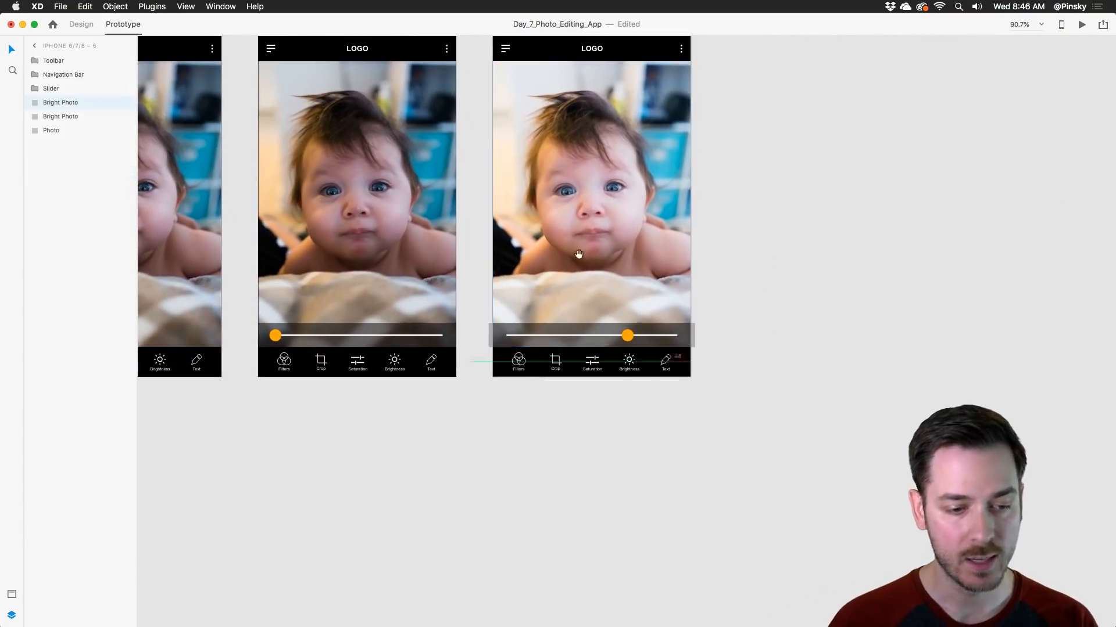
{"action": "left_click_drag", "start_coordinate": [742, 174], "coordinate": [696, 195]}
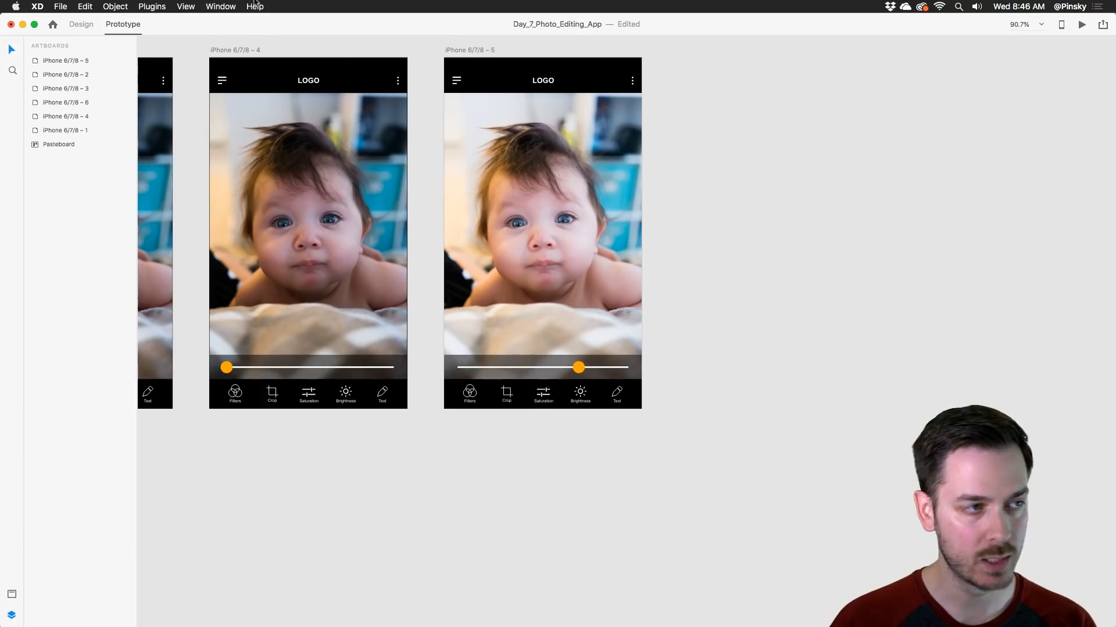
{"action": "left_click", "coordinate": [81, 24]}
{"action": "left_click_drag", "start_coordinate": [642, 105], "coordinate": [605, 121]}
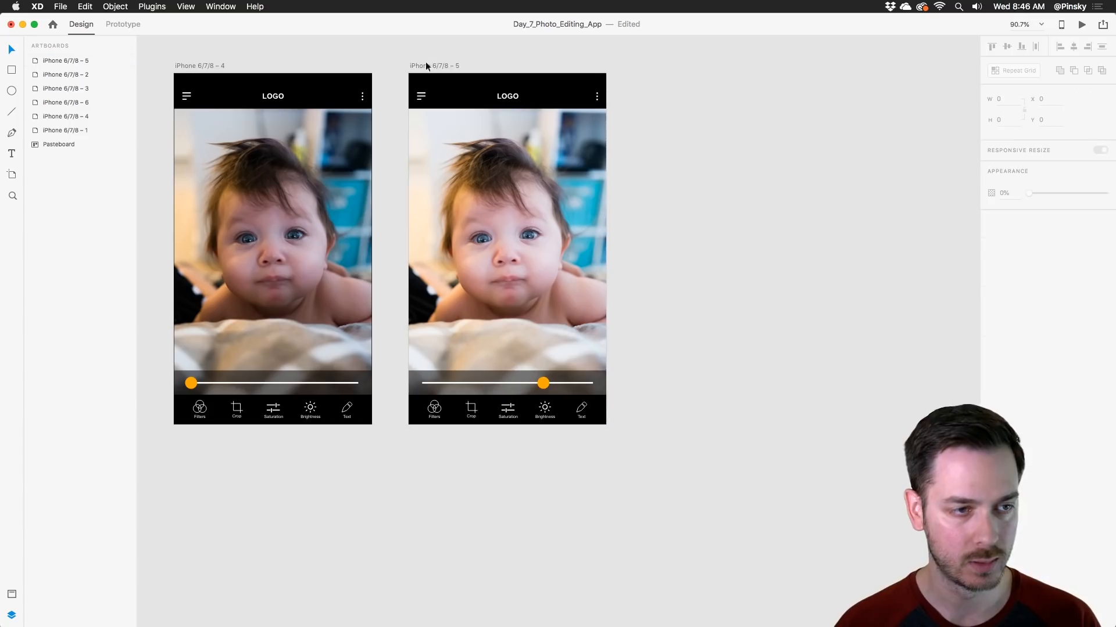
{"action": "left_click_drag", "start_coordinate": [426, 63], "coordinate": [663, 57]}
Step: Move the Slider group on the duplicated artboard straight down behind the toolbar
{"action": "scroll", "coordinate": [767, 274], "scroll_direction": "right", "scroll_amount": 3}
{"action": "left_click", "coordinate": [653, 347]}
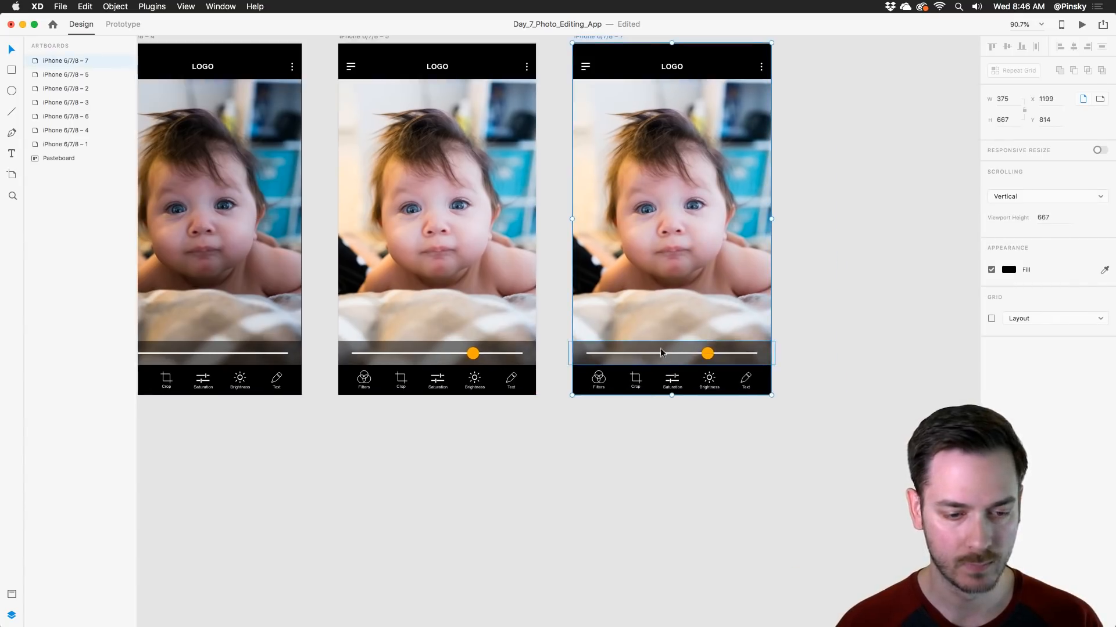
{"action": "left_click_drag", "start_coordinate": [659, 345], "coordinate": [657, 376]}
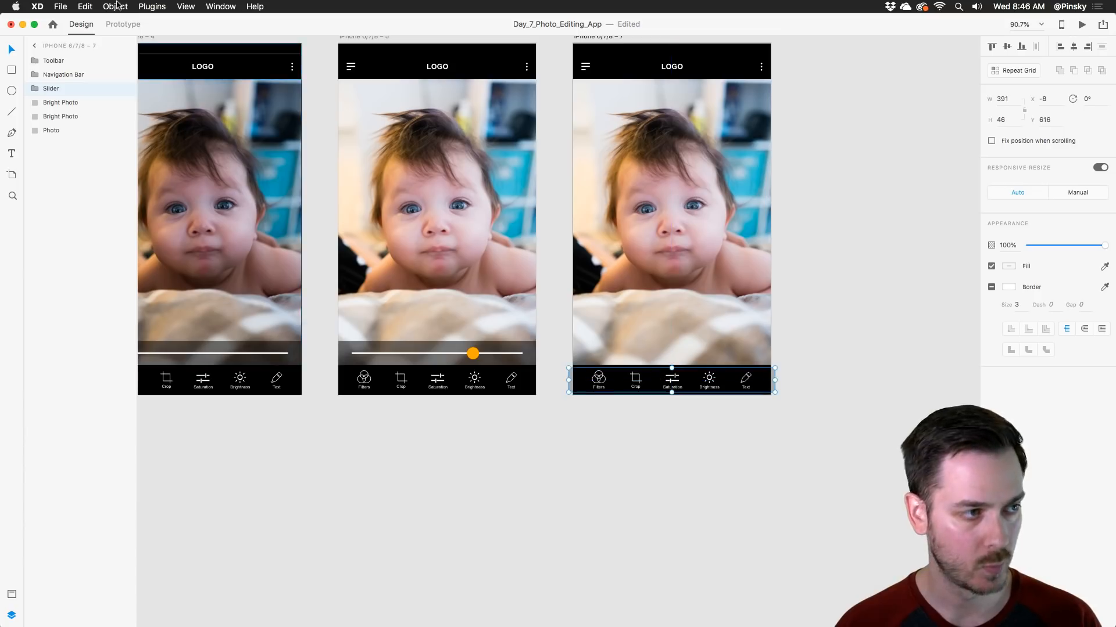
Step: In Prototype mode, link the Filters icon on iPhone 6/7/8 – 5 to iPhone 6/7/8 – 7 with Tap, Auto-Animate, Snap and 0.4 s
{"action": "left_click", "coordinate": [122, 24]}
{"action": "left_click", "coordinate": [364, 381]}
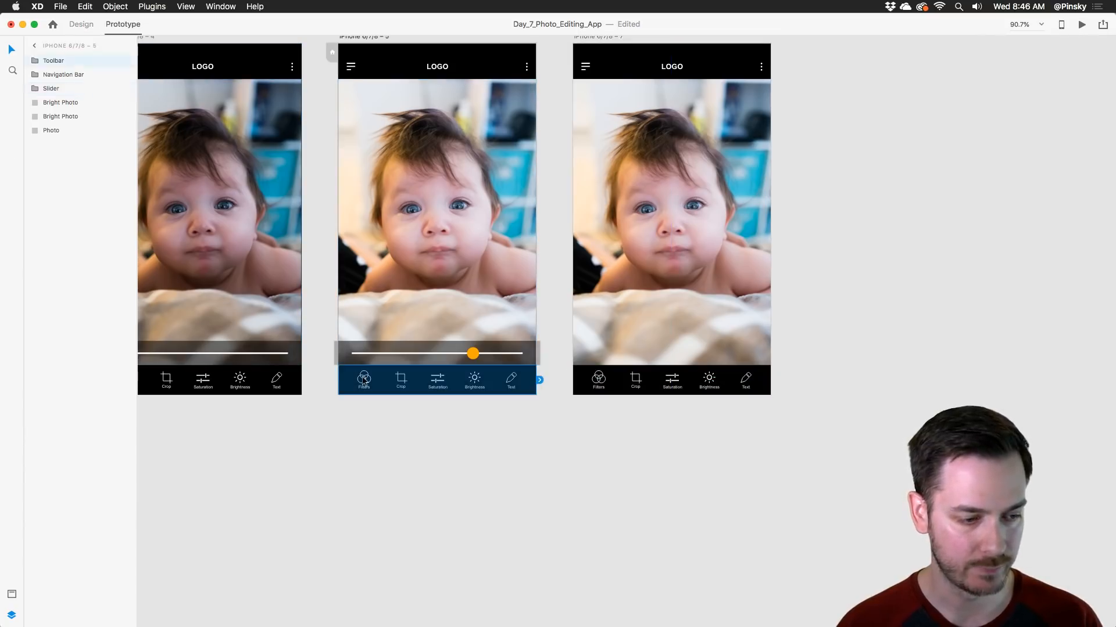
{"action": "double_click", "coordinate": [364, 381]}
{"action": "double_click", "coordinate": [363, 380]}
{"action": "left_click_drag", "start_coordinate": [378, 380], "coordinate": [655, 310]}
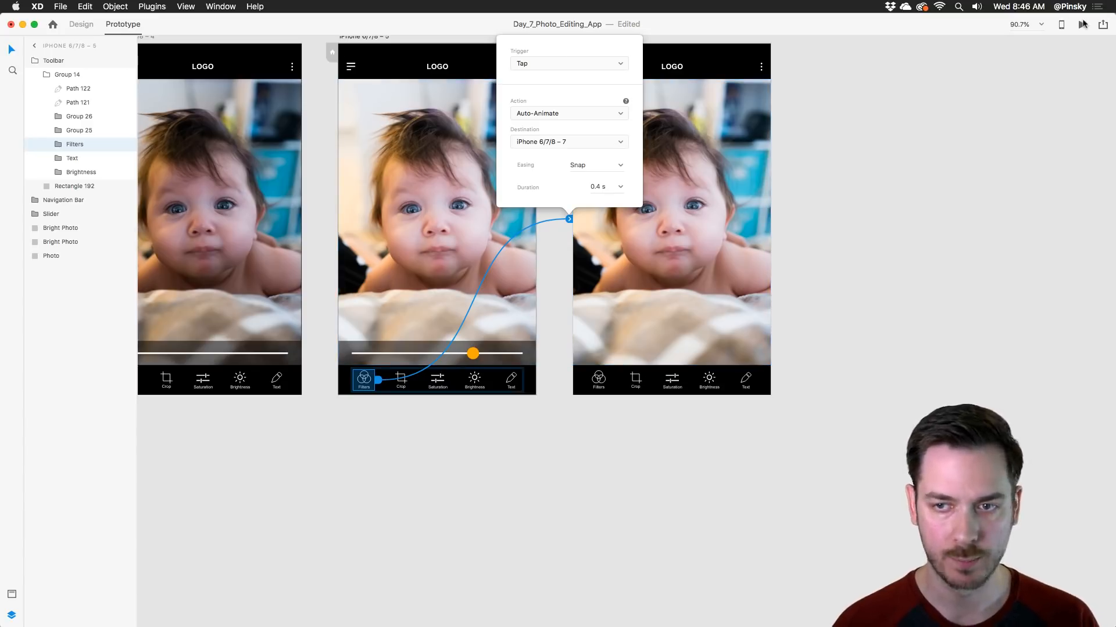
Step: Preview the prototype, test the Filters icon, and close the preview
{"action": "left_click", "coordinate": [1082, 24]}
{"action": "left_click", "coordinate": [457, 446]}
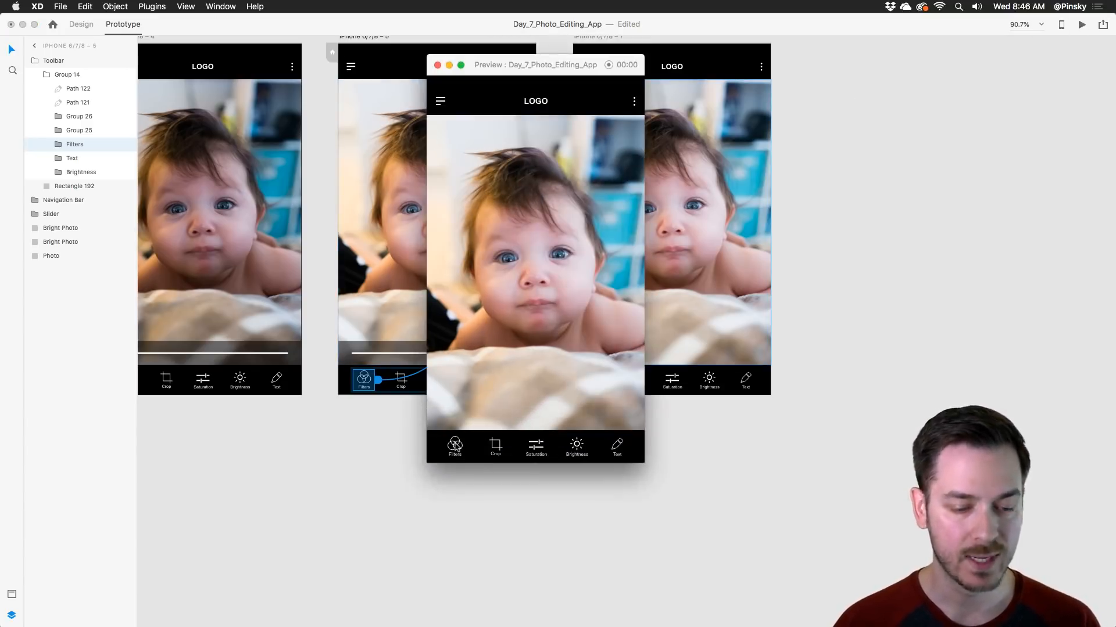
{"action": "left_click", "coordinate": [437, 65]}
Step: Return to Design mode and copy the slider's translucent background rectangle from iPhone 6/7/8 – 5 onto the iPhone 6/7/8 – 7 artboard
{"action": "scroll", "coordinate": [755, 316], "scroll_direction": "up", "scroll_amount": 5}
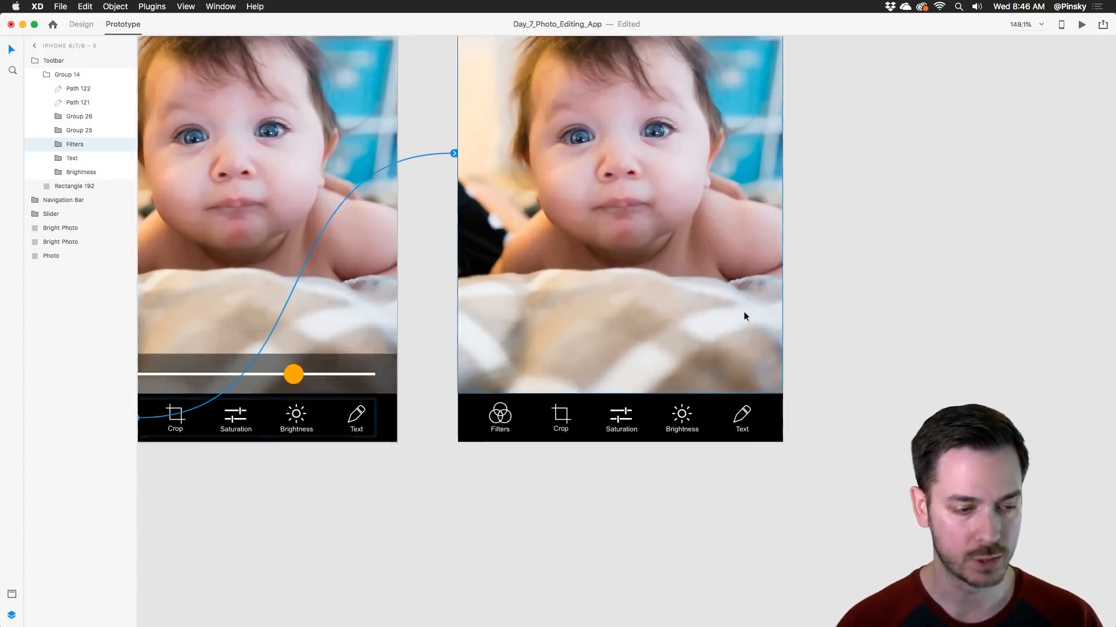
{"action": "left_click", "coordinate": [75, 62]}
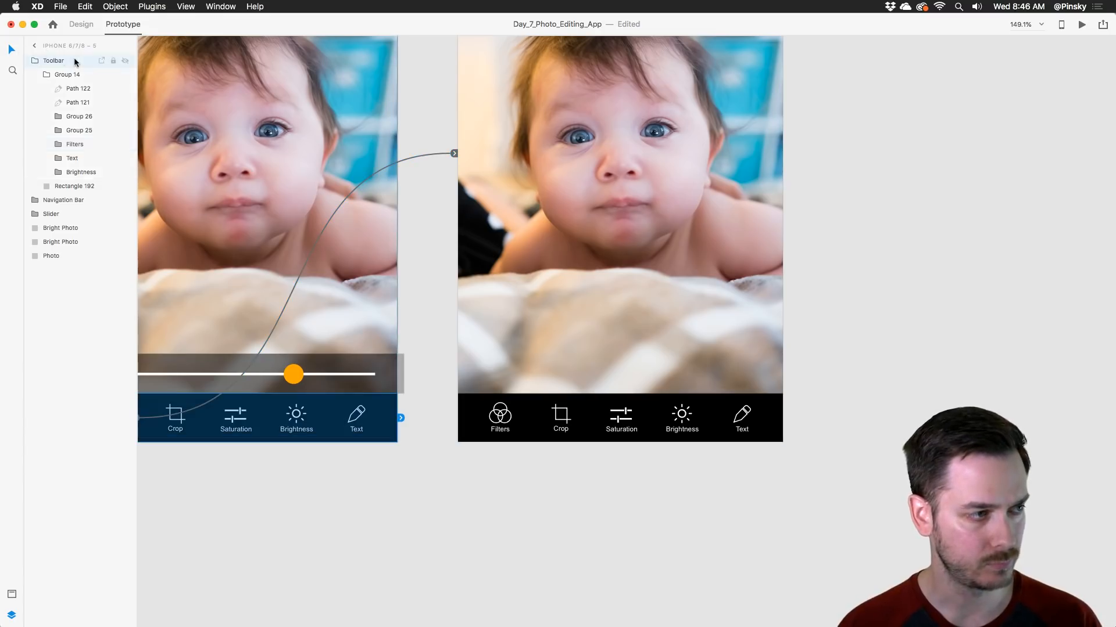
{"action": "left_click", "coordinate": [542, 301]}
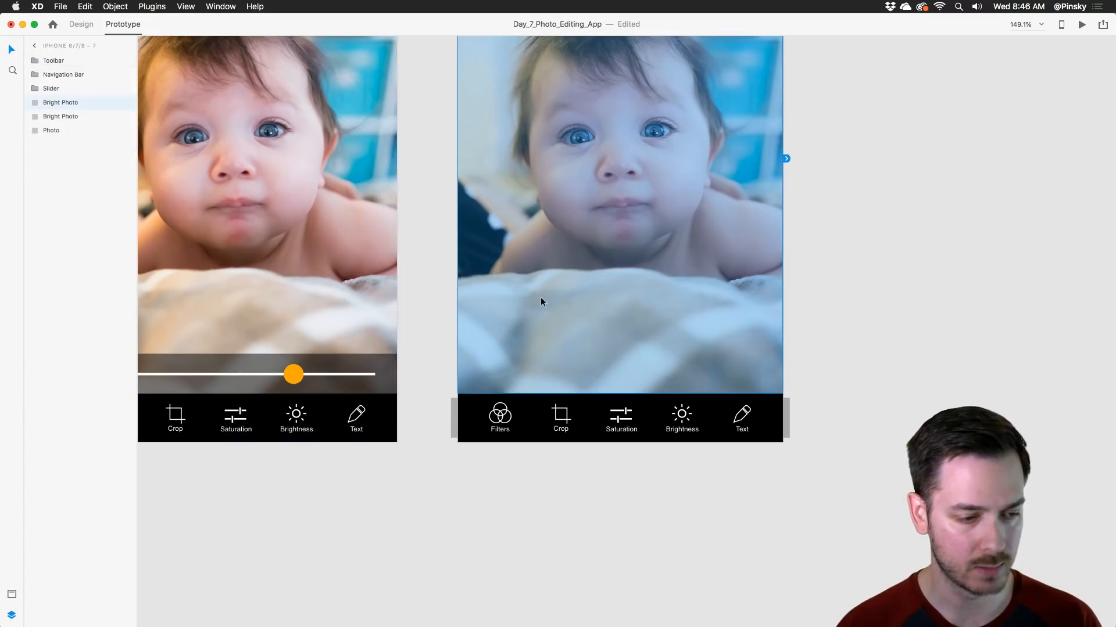
{"action": "double_click", "coordinate": [227, 369]}
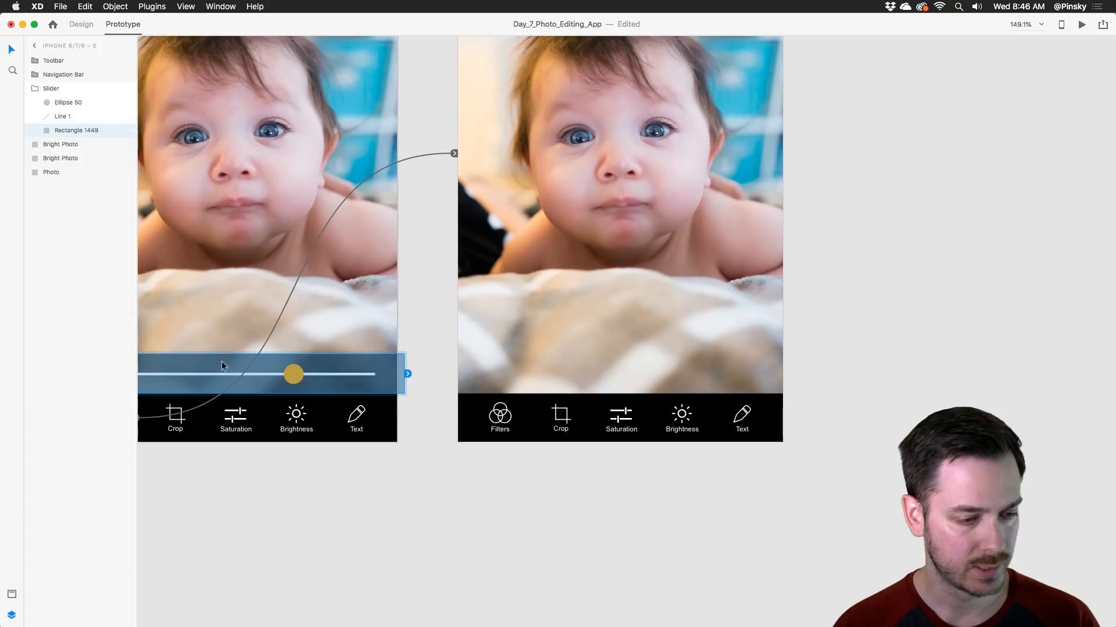
{"action": "left_click", "coordinate": [83, 25]}
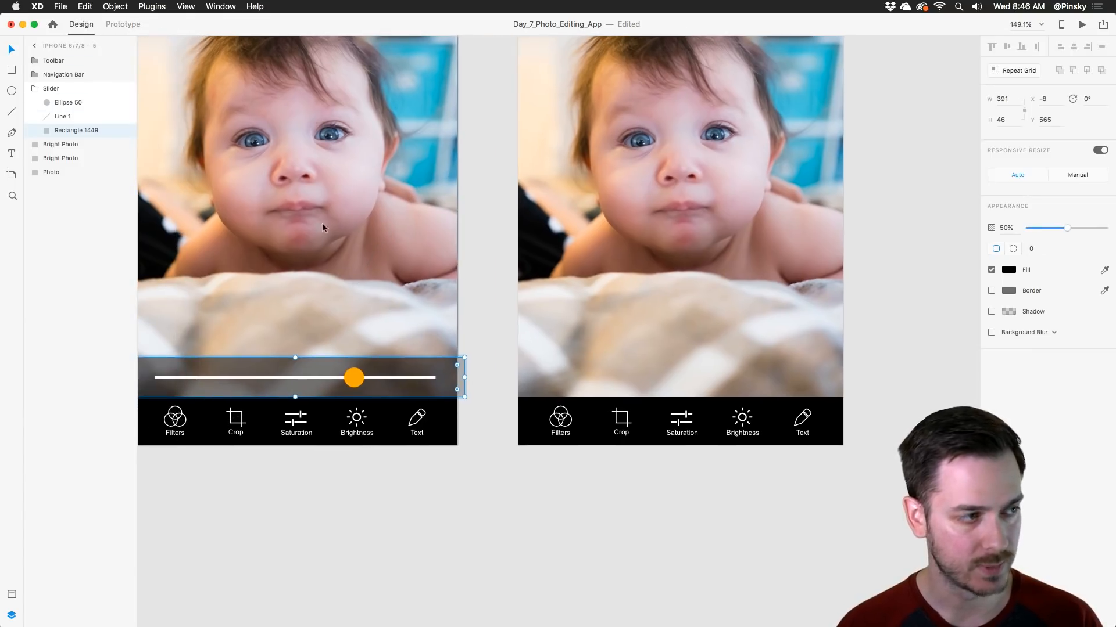
{"action": "key", "text": "super+c"}
{"action": "scroll", "coordinate": [523, 267], "scroll_direction": "right", "scroll_amount": 3}
{"action": "left_click", "coordinate": [670, 325]}
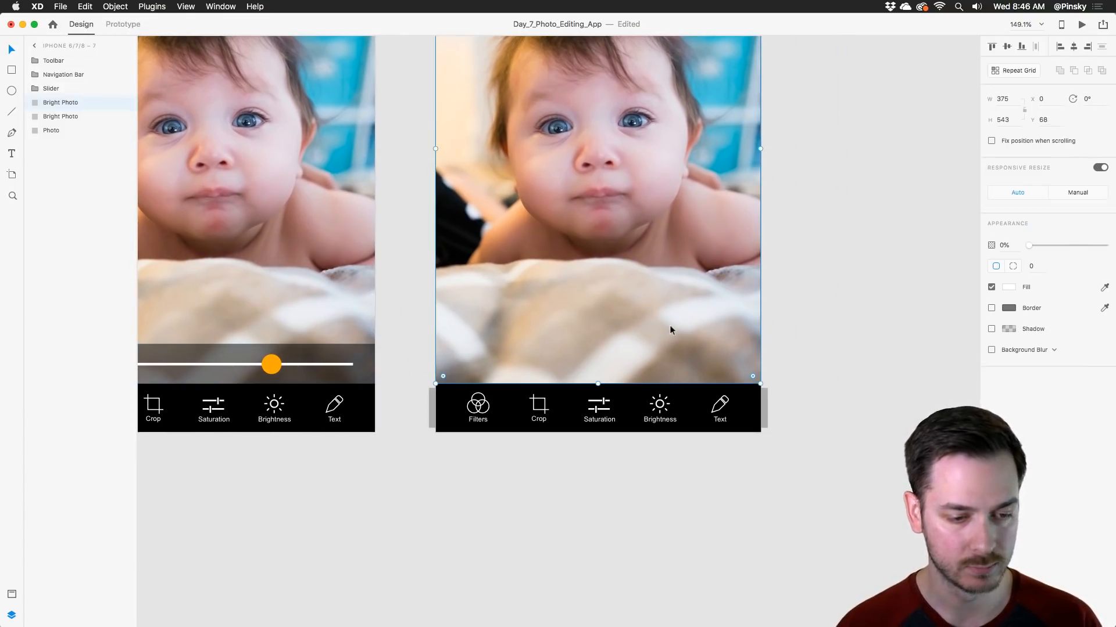
{"action": "key", "text": "super+v"}
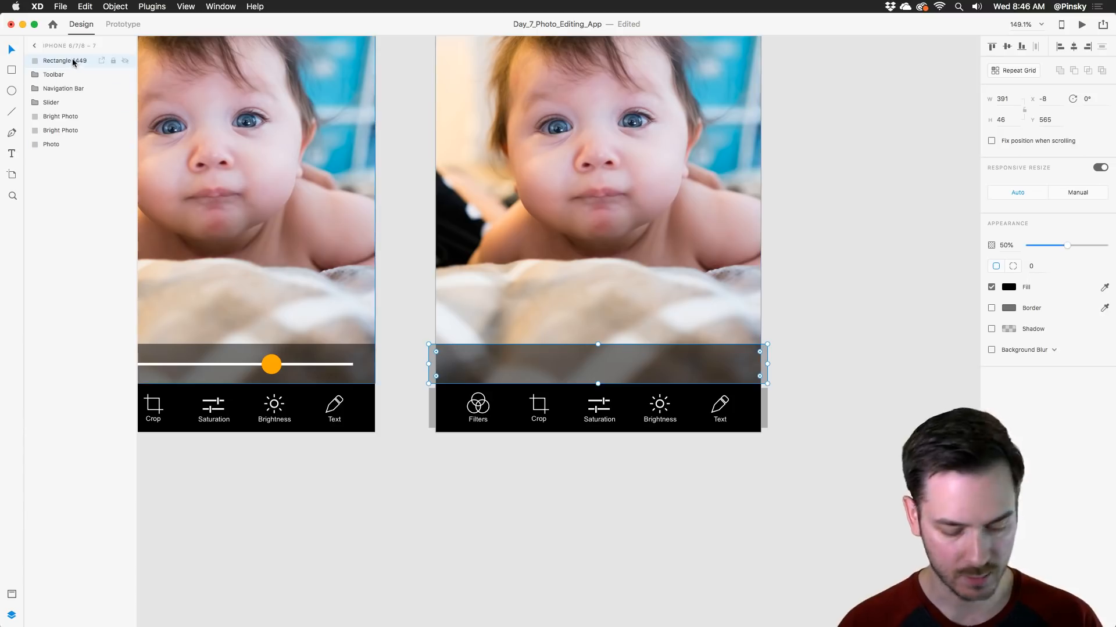
Step: Group the translucent rectangle on iPhone 6/7/8 – 7, name the group Filters, and reorder it between Navigation Bar and Slider
{"action": "key", "text": "super+g"}
{"action": "double_click", "coordinate": [55, 60]}
{"action": "type", "text": "Filters"}
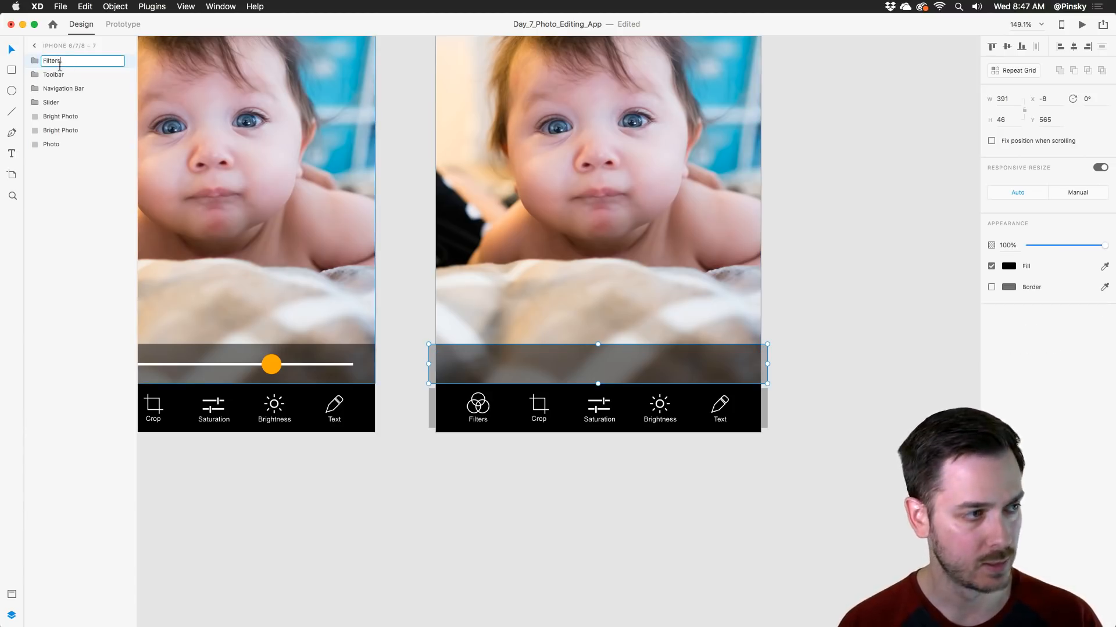
{"action": "key", "text": "Return"}
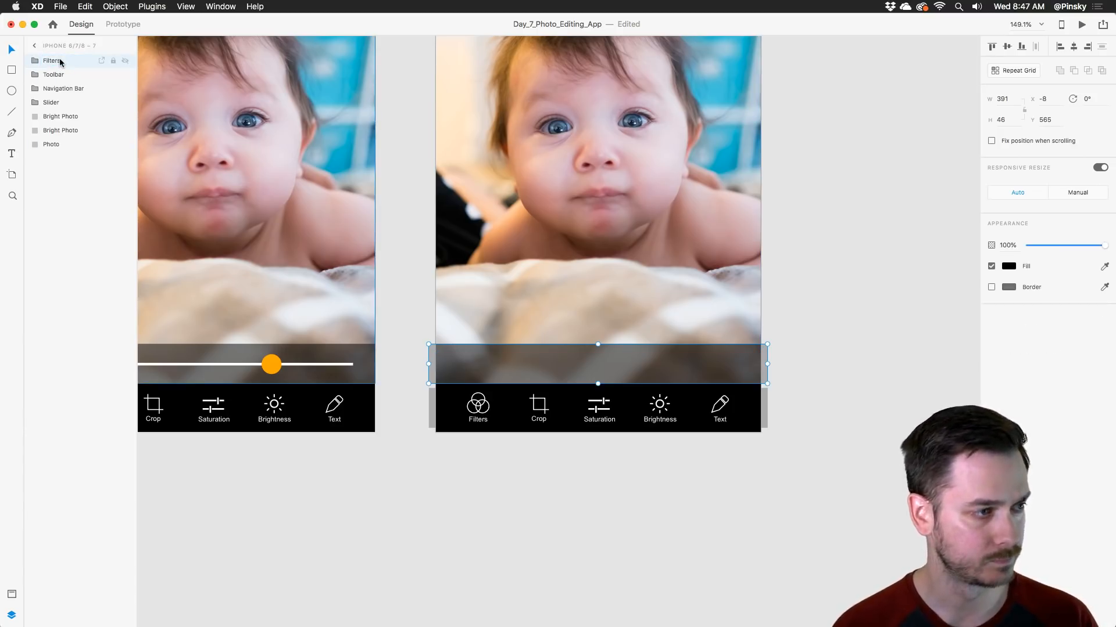
{"action": "left_click_drag", "start_coordinate": [73, 60], "coordinate": [63, 98]}
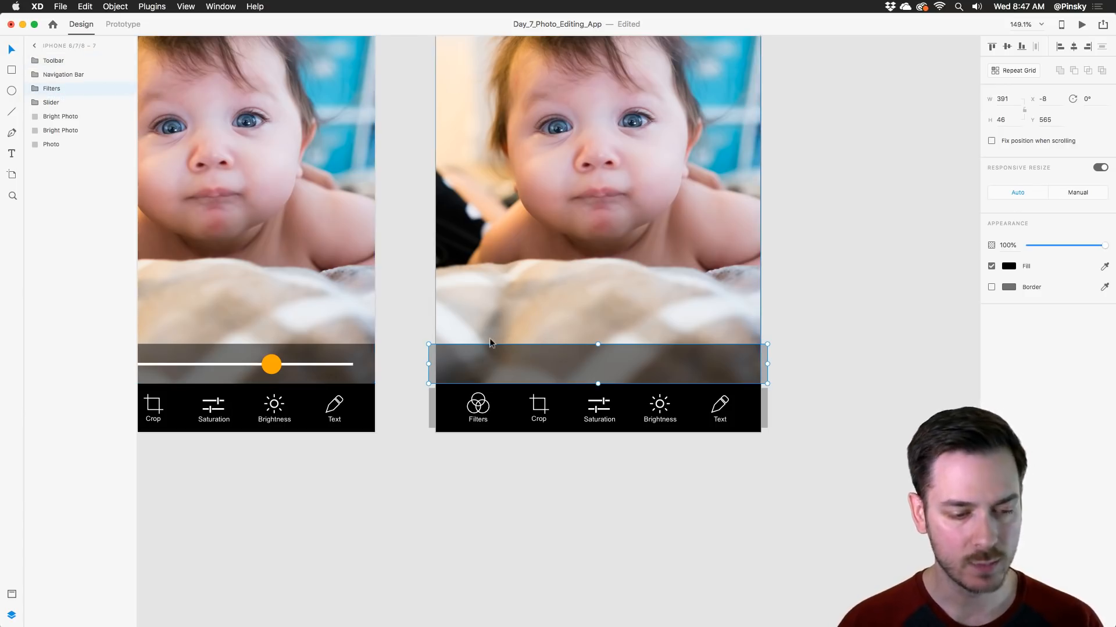
Step: Draw a circle about 29 px wide on the translucent bar above the Filters icon and remove its border
{"action": "left_click", "coordinate": [15, 93]}
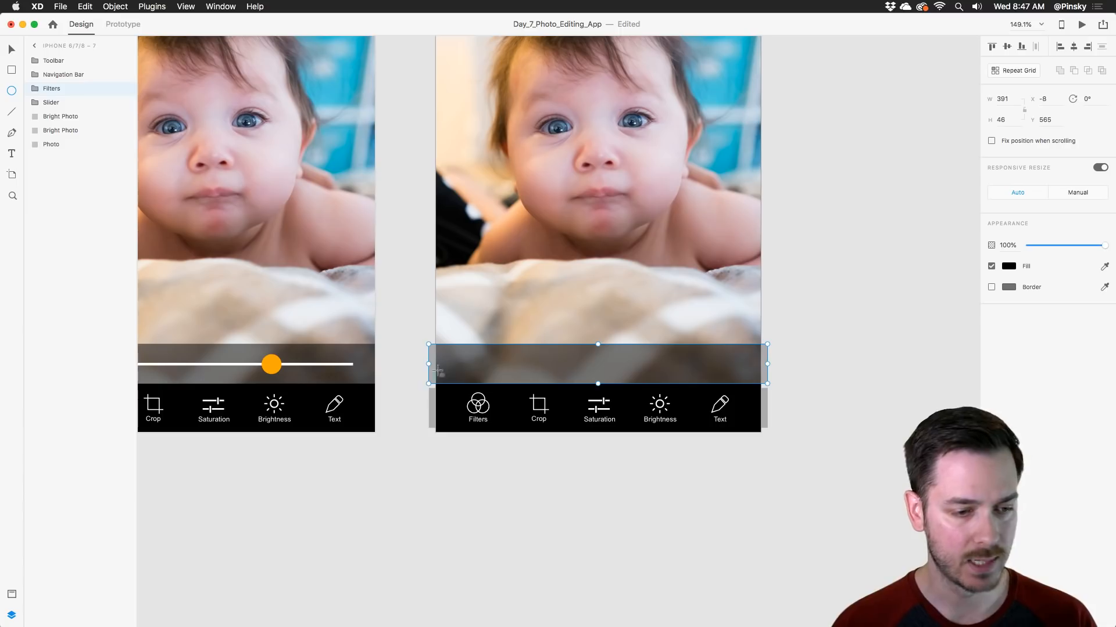
{"action": "mouse_move", "coordinate": [465, 355]}
{"action": "left_mouse_down"}
{"action": "mouse_move", "coordinate": [490, 378]}
{"action": "mouse_move", "coordinate": [483, 368]}
{"action": "left_mouse_up"}
{"action": "key", "text": "v"}
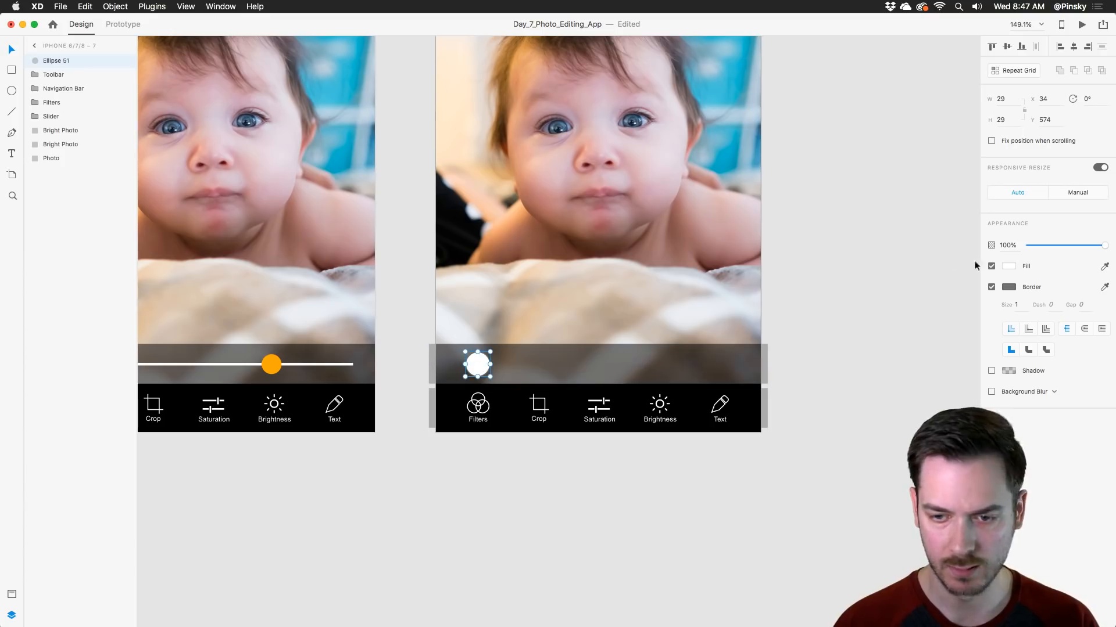
{"action": "left_click", "coordinate": [991, 287]}
Step: Fill the circle with a linear gradient from white to dark grey #272727
{"action": "left_click", "coordinate": [1009, 267]}
{"action": "left_click", "coordinate": [888, 197]}
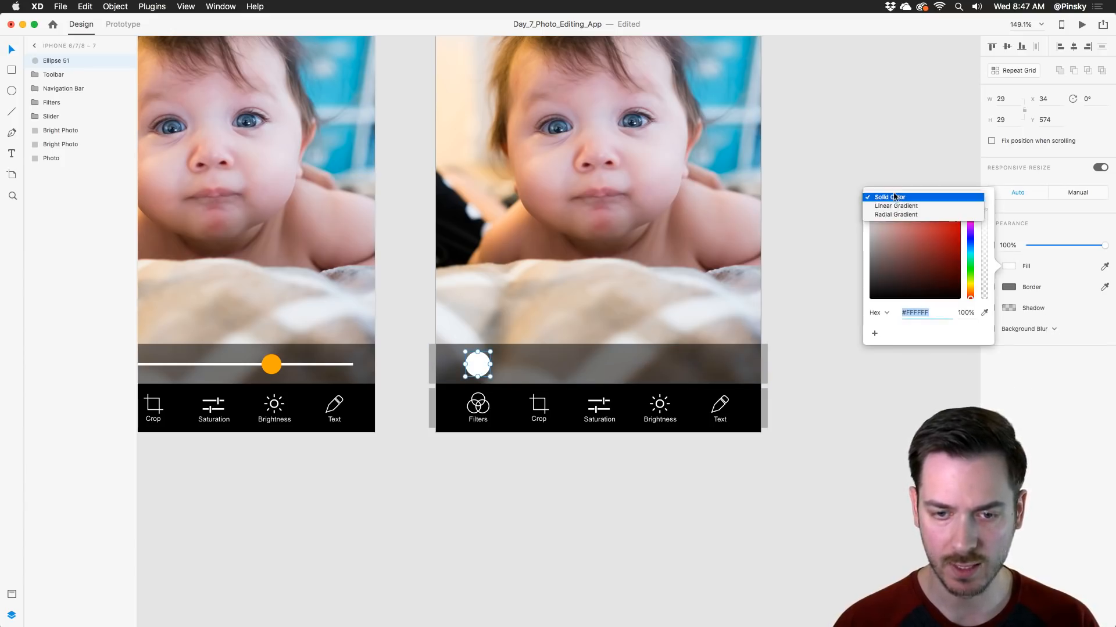
{"action": "left_click", "coordinate": [896, 207]}
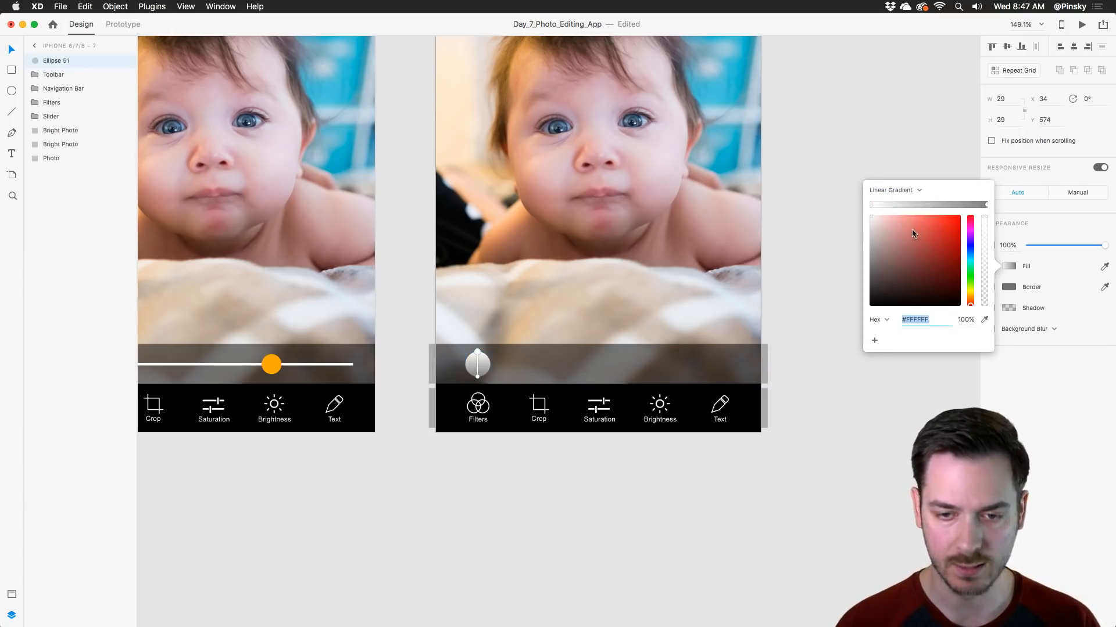
{"action": "left_click", "coordinate": [987, 204]}
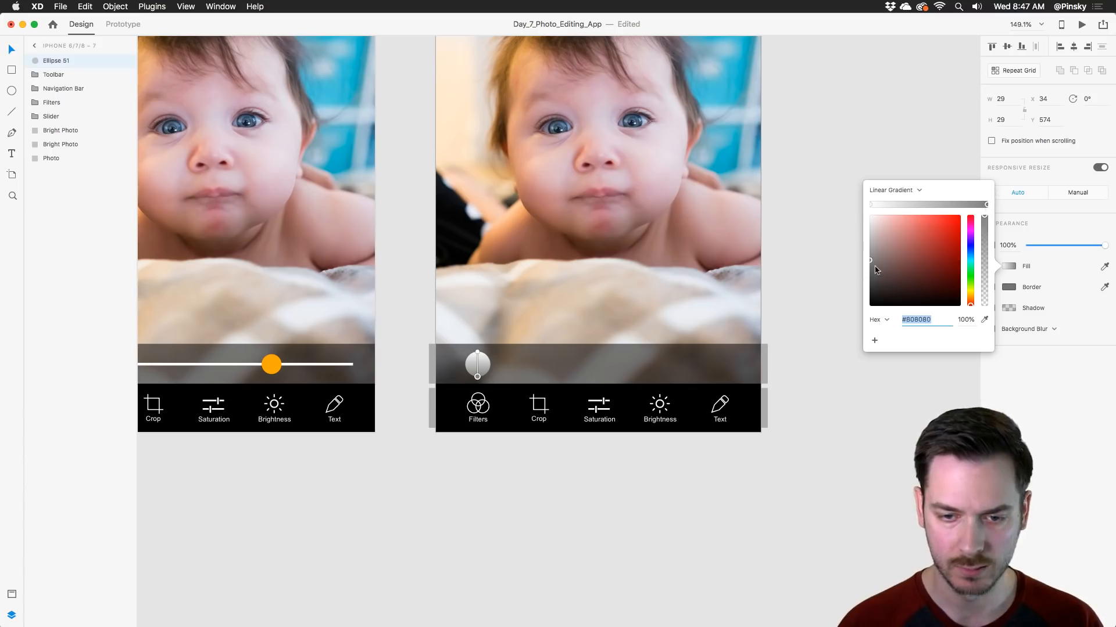
{"action": "left_click_drag", "start_coordinate": [877, 270], "coordinate": [850, 287]}
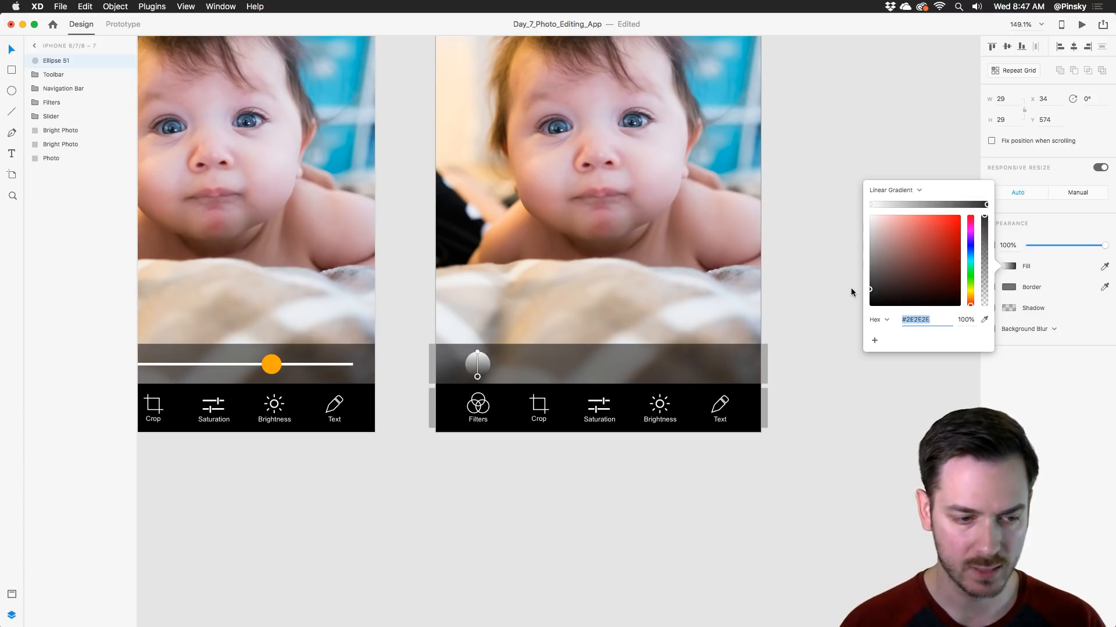
{"action": "left_click", "coordinate": [956, 395]}
Step: Duplicate the gradient circle horizontally to above the Crop icon and give the copy a solid orange fill, #FFBA00
{"action": "left_click_drag", "start_coordinate": [493, 356], "coordinate": [555, 356]}
{"action": "left_click", "coordinate": [1010, 267]}
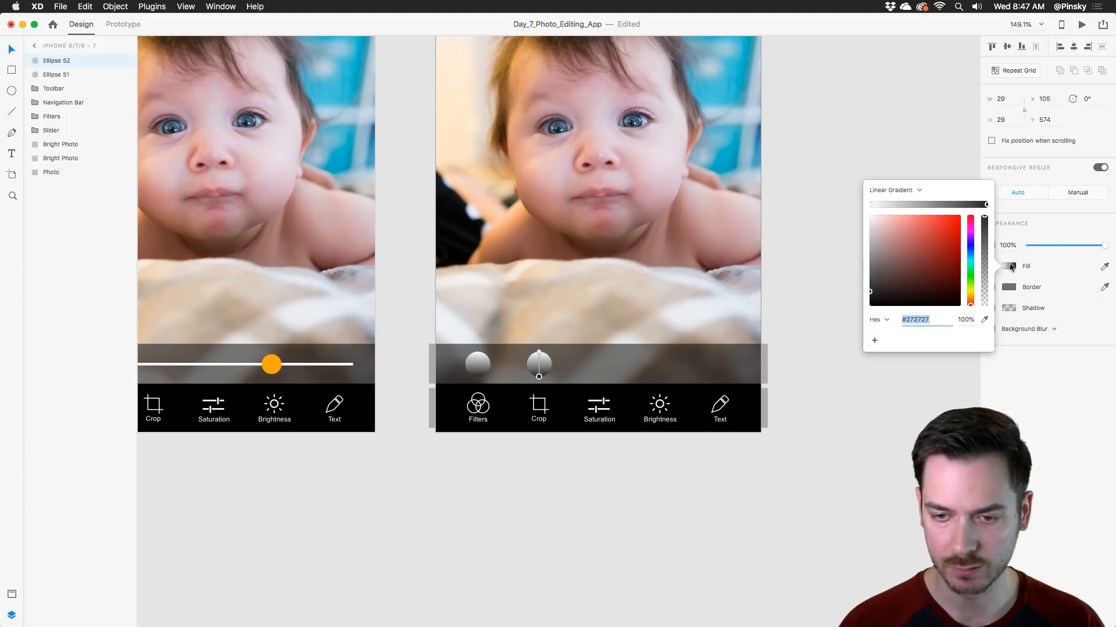
{"action": "mouse_move", "coordinate": [970, 242]}
{"action": "left_mouse_down"}
{"action": "mouse_move", "coordinate": [969, 294]}
{"action": "mouse_move", "coordinate": [994, 168]}
{"action": "left_mouse_up"}
{"action": "left_click", "coordinate": [887, 191]}
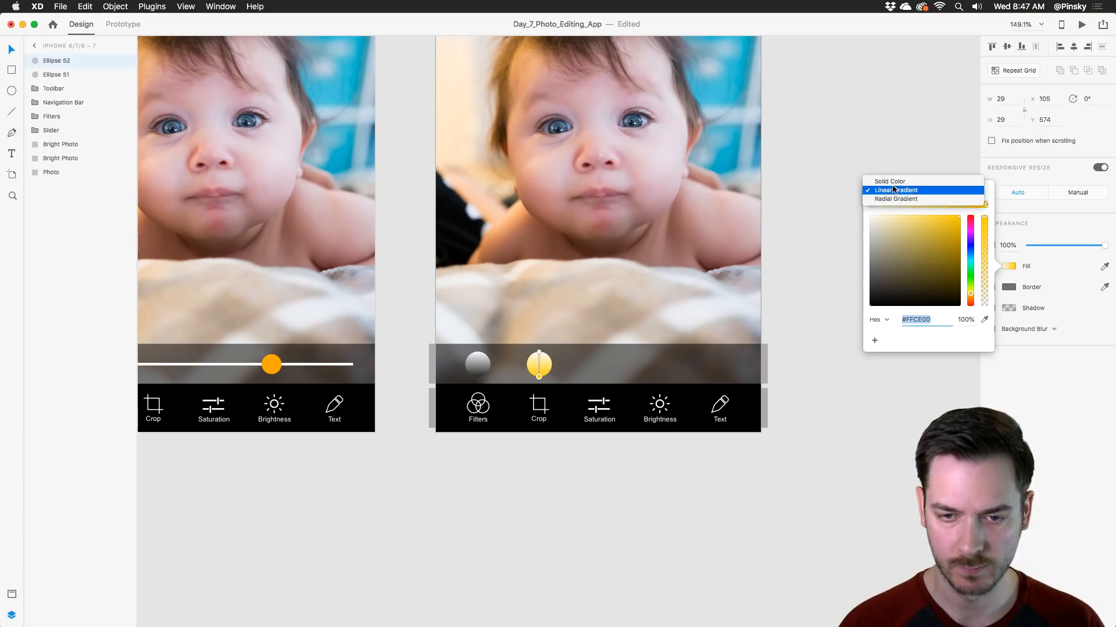
{"action": "left_click", "coordinate": [887, 184]}
{"action": "left_click_drag", "start_coordinate": [970, 229], "coordinate": [972, 284]}
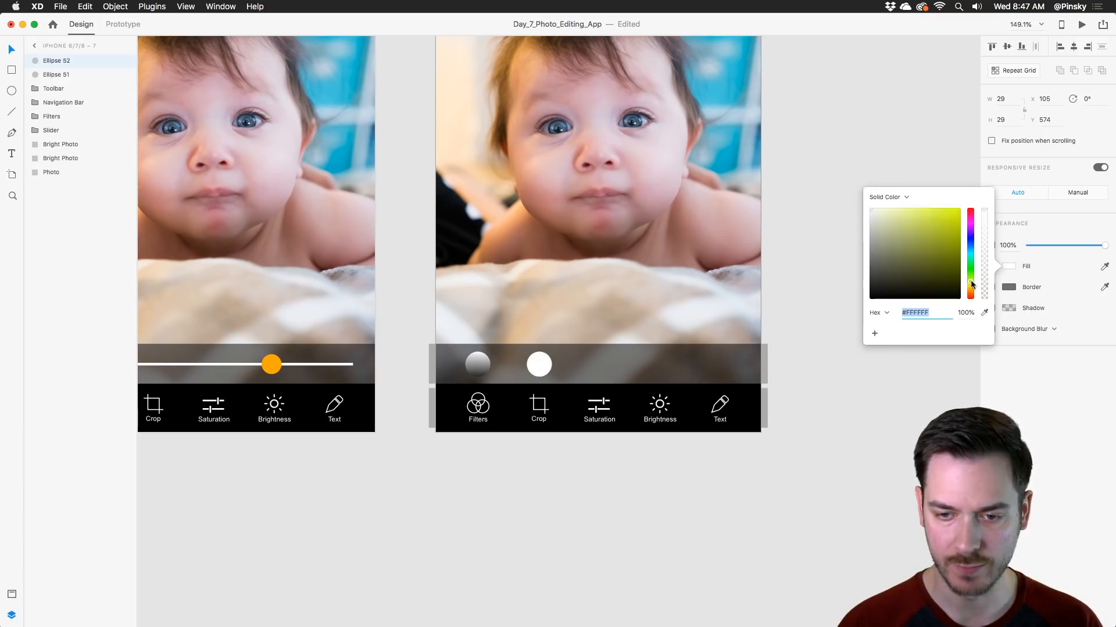
{"action": "left_click_drag", "start_coordinate": [953, 221], "coordinate": [974, 170]}
{"action": "left_click_drag", "start_coordinate": [971, 292], "coordinate": [971, 296]}
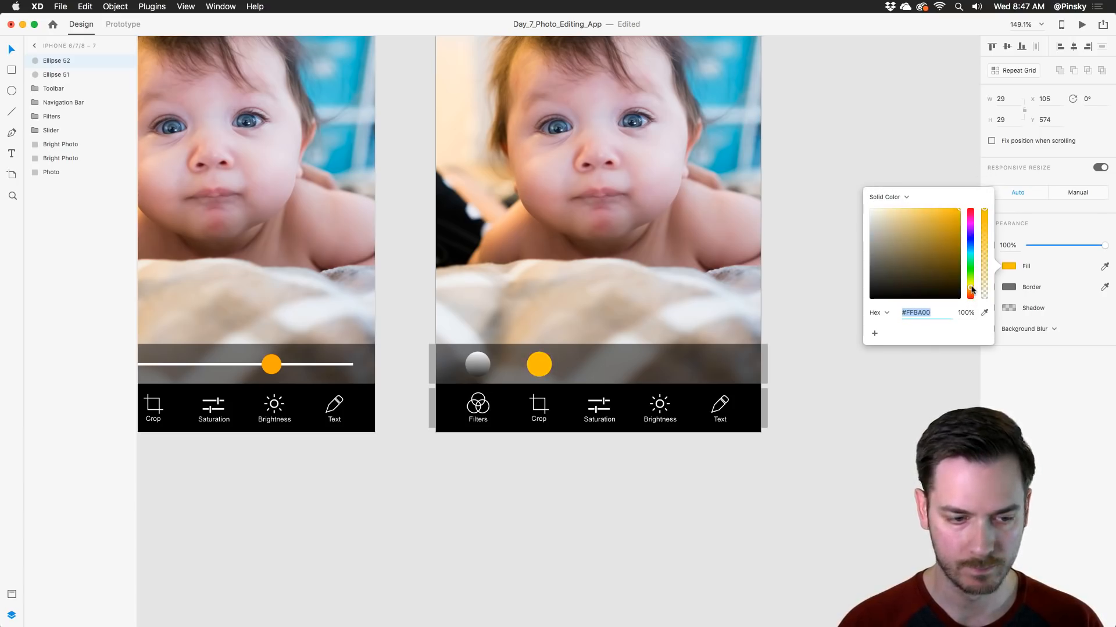
Step: Duplicate the orange circle horizontally to above the Saturation icon and fill the copy with blue
{"action": "left_click_drag", "start_coordinate": [536, 365], "coordinate": [599, 365], "text": "alt"}
{"action": "left_click", "coordinate": [1008, 267]}
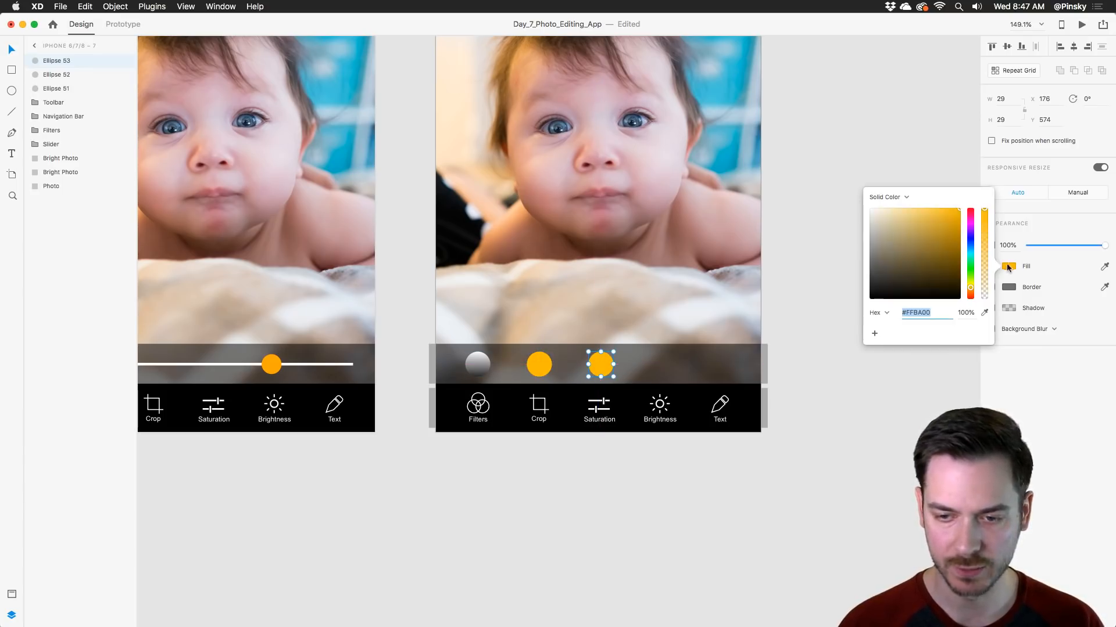
{"action": "left_click", "coordinate": [970, 251]}
{"action": "left_click_drag", "start_coordinate": [969, 251], "coordinate": [970, 248]}
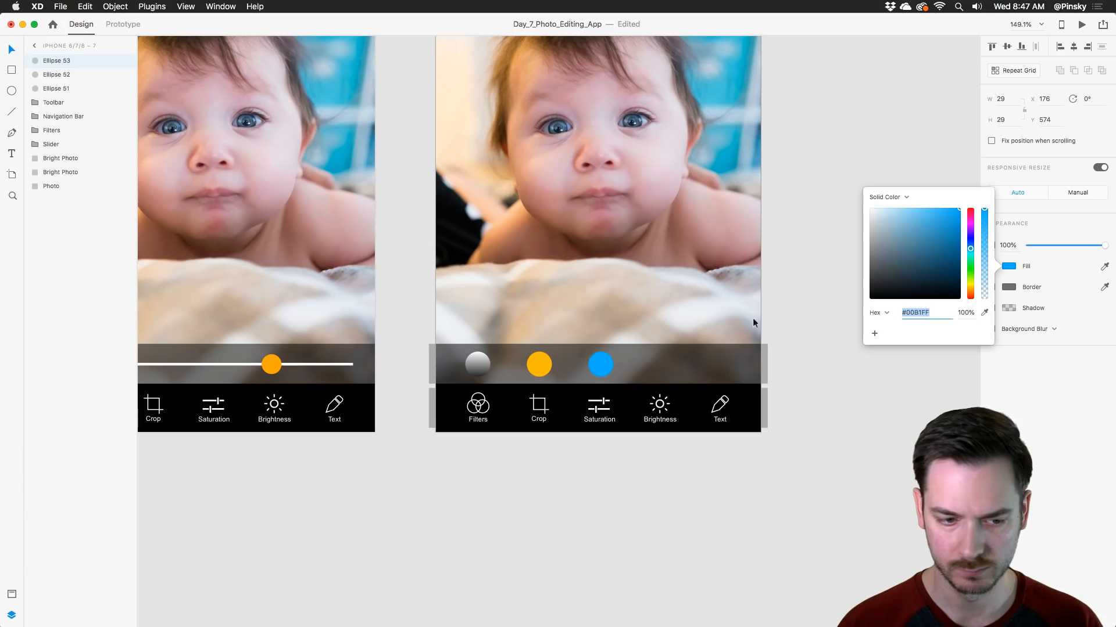
Step: Add two more circle copies at equal spacing, filled red #FF0000 above Brightness and lime green above Text
{"action": "left_click_drag", "start_coordinate": [606, 363], "coordinate": [666, 356]}
{"action": "left_click", "coordinate": [1009, 266]}
{"action": "left_click_drag", "start_coordinate": [968, 230], "coordinate": [969, 192]}
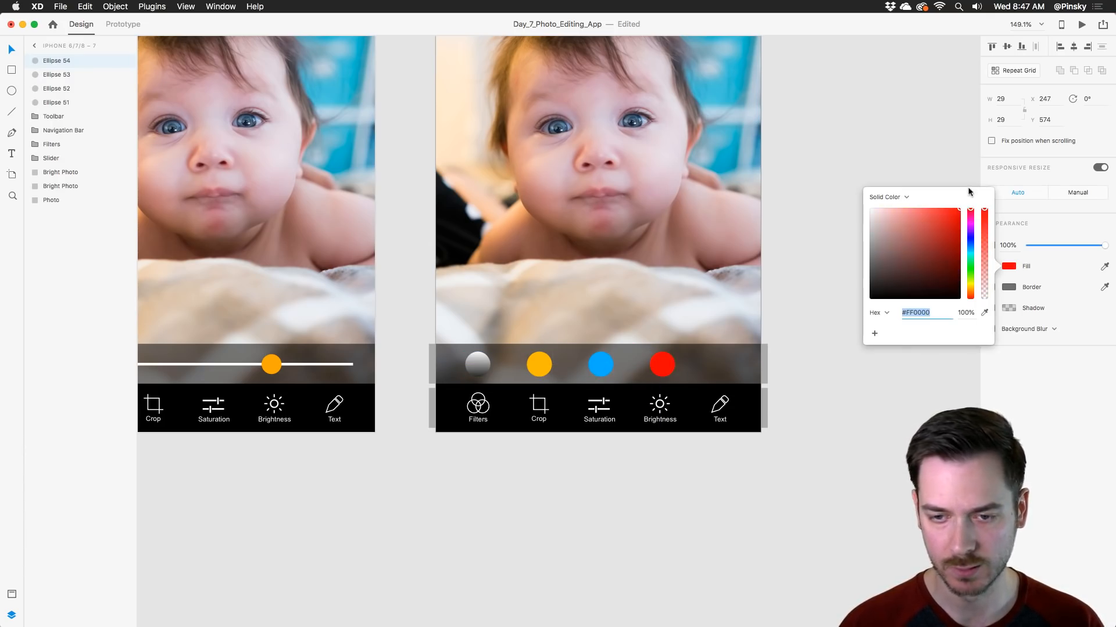
{"action": "left_click_drag", "start_coordinate": [674, 358], "coordinate": [733, 361]}
{"action": "left_click", "coordinate": [1011, 266]}
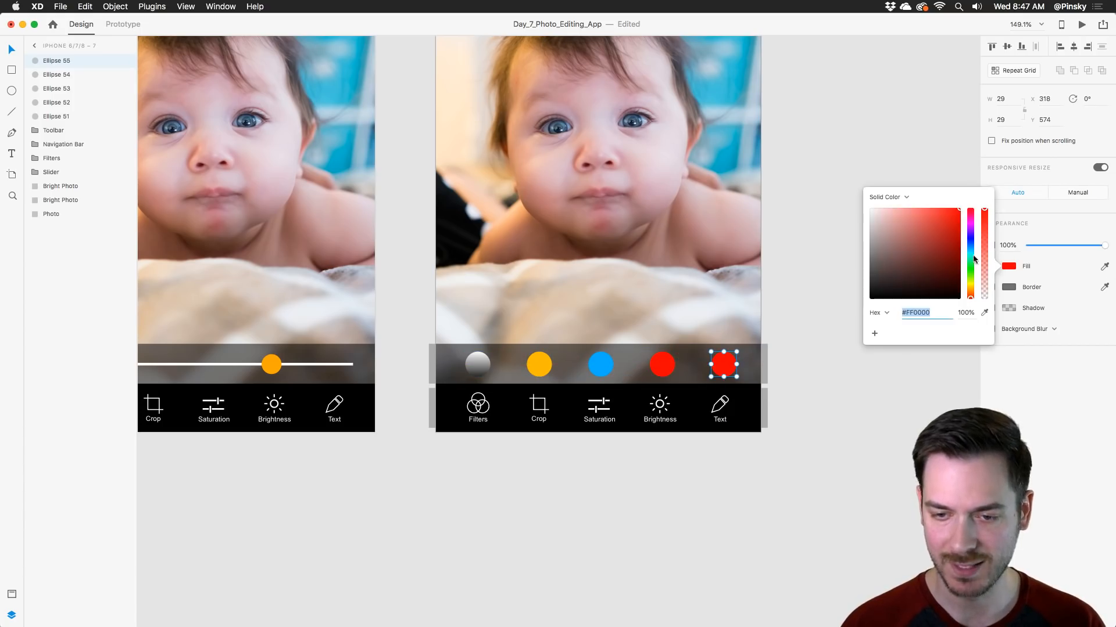
{"action": "left_click_drag", "start_coordinate": [970, 291], "coordinate": [971, 278]}
Step: Select all five filter circles and move them together so the row is centred horizontally on the artboard
{"action": "left_click", "coordinate": [724, 365]}
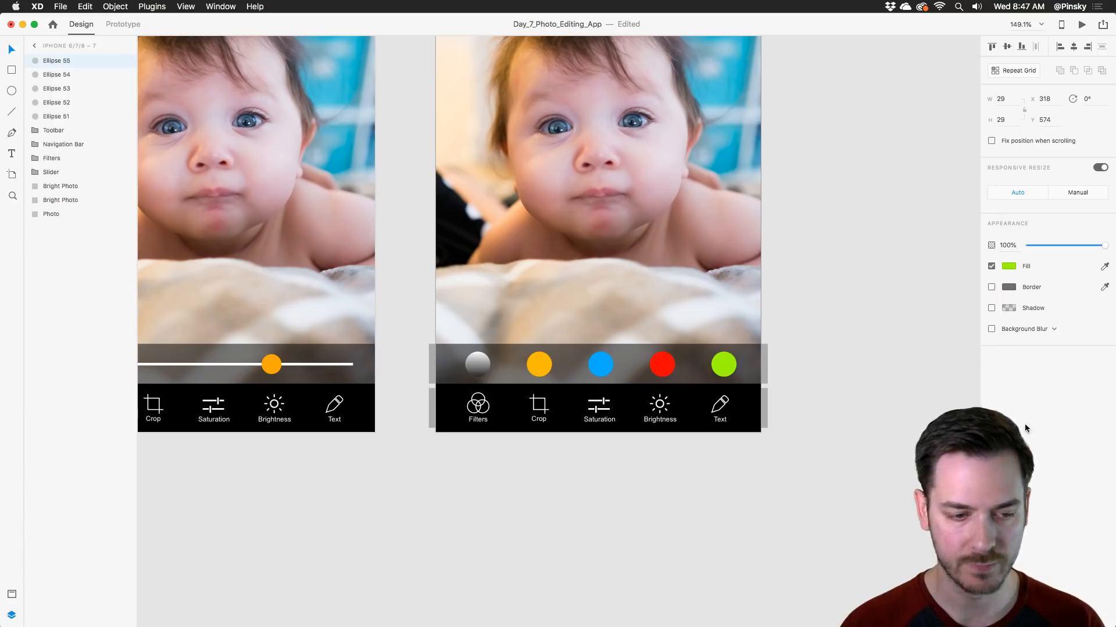
{"action": "left_click", "coordinate": [658, 370], "text": "shift"}
{"action": "left_click", "coordinate": [600, 364], "text": "shift"}
{"action": "left_click", "coordinate": [539, 365], "text": "shift"}
{"action": "left_click", "coordinate": [476, 363], "text": "shift"}
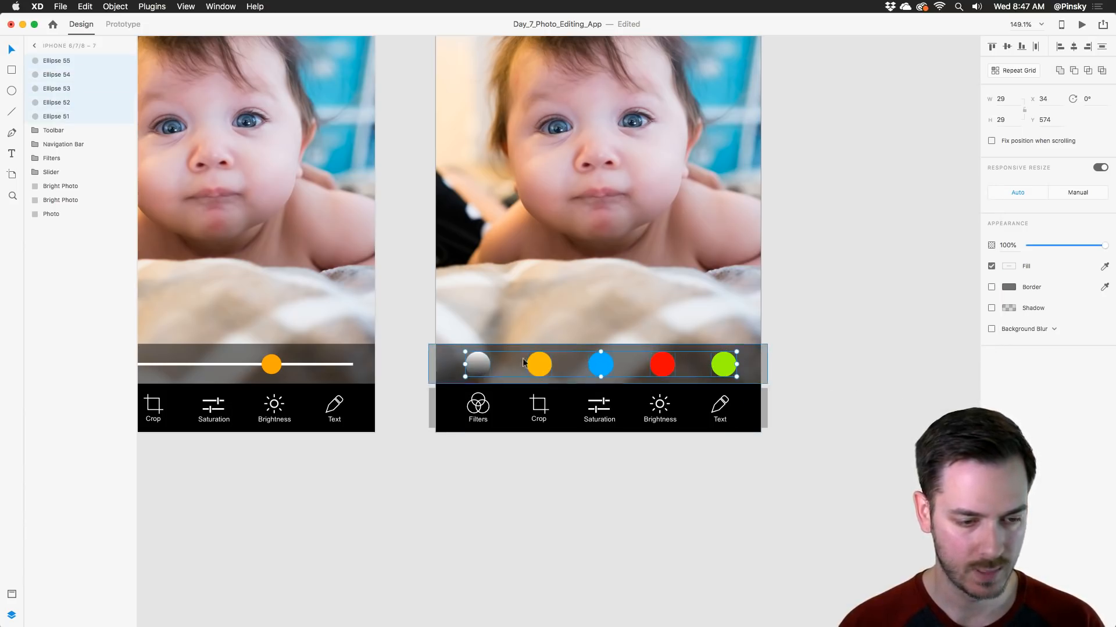
{"action": "left_click_drag", "start_coordinate": [539, 364], "coordinate": [536, 363]}
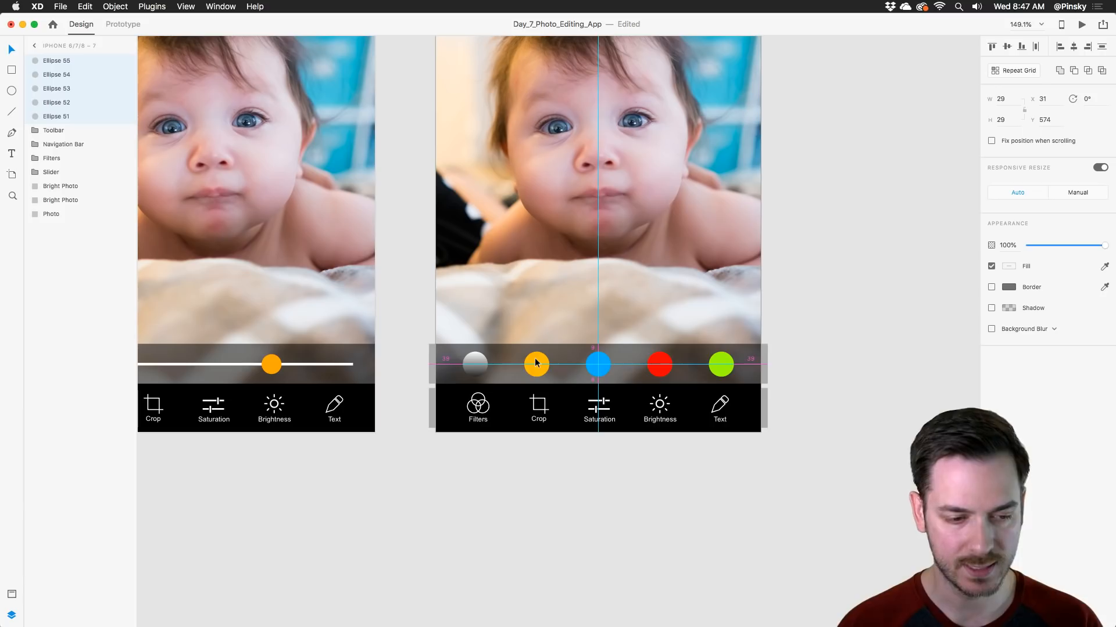
{"action": "left_click", "coordinate": [832, 347]}
Step: Move the five circle layers, Ellipse 51 to Ellipse 55, into the Filters group
{"action": "left_click_drag", "start_coordinate": [573, 333], "coordinate": [721, 316]}
{"action": "left_click", "coordinate": [683, 346]}
{"action": "left_click", "coordinate": [64, 116]}
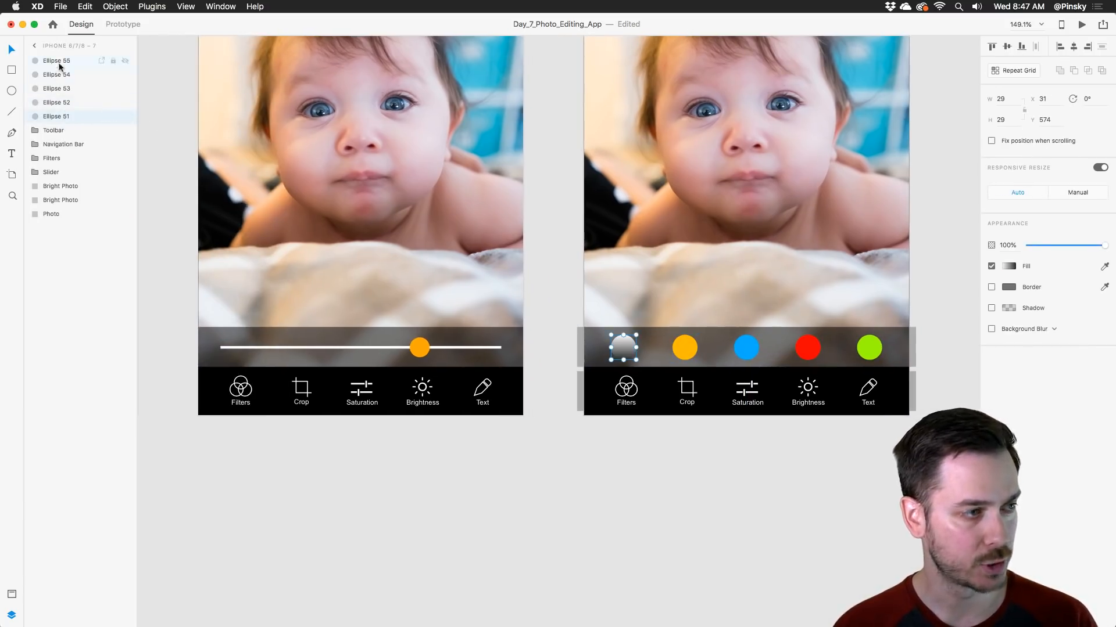
{"action": "left_click", "coordinate": [60, 62], "text": "shift"}
{"action": "left_click_drag", "start_coordinate": [60, 62], "coordinate": [50, 158]}
Step: Move the Filters group straight down behind the toolbar to Y 621, and duplicate the iPhone 6/7/8 – 7 artboard beside it
{"action": "left_click", "coordinate": [315, 375]}
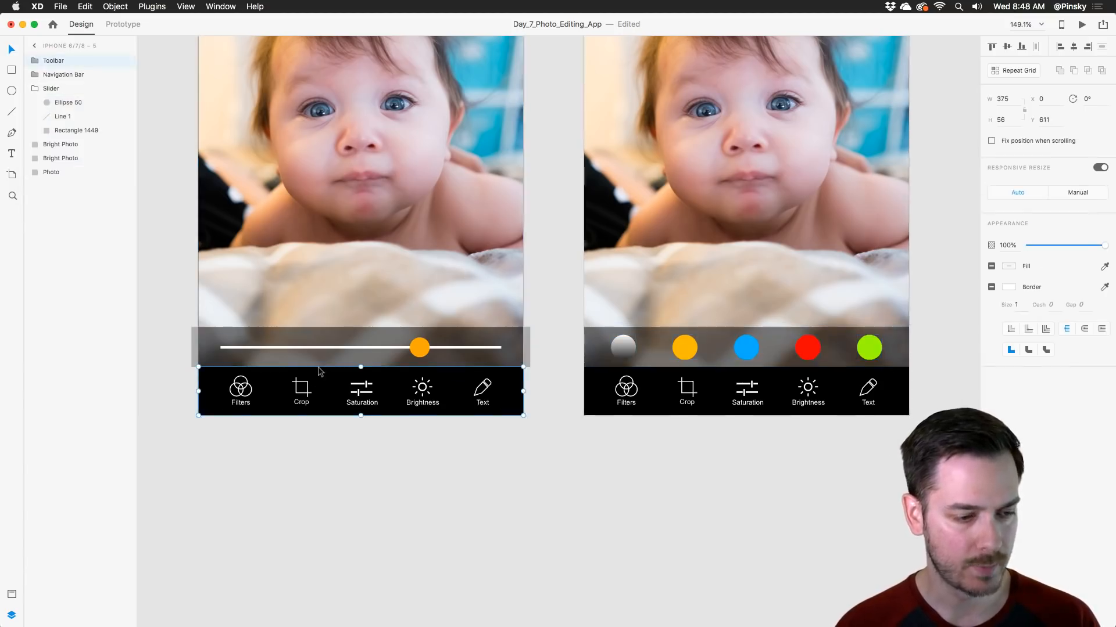
{"action": "scroll", "coordinate": [316, 368], "scroll_direction": "down", "scroll_amount": 5}
{"action": "left_click_drag", "start_coordinate": [554, 364], "coordinate": [550, 378]}
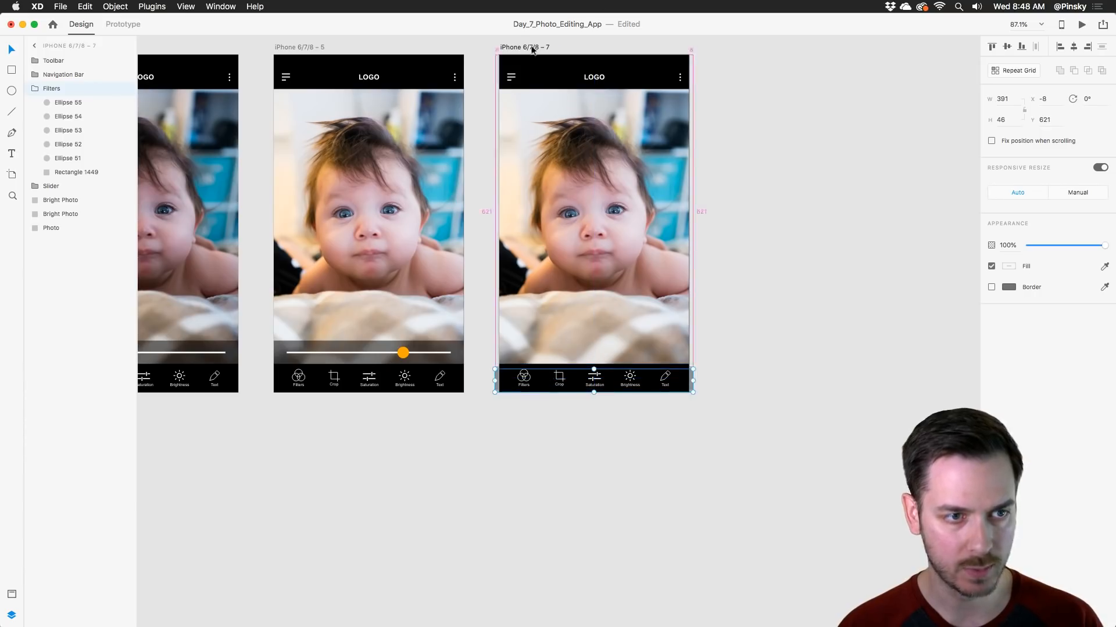
{"action": "left_click_drag", "start_coordinate": [531, 47], "coordinate": [758, 52]}
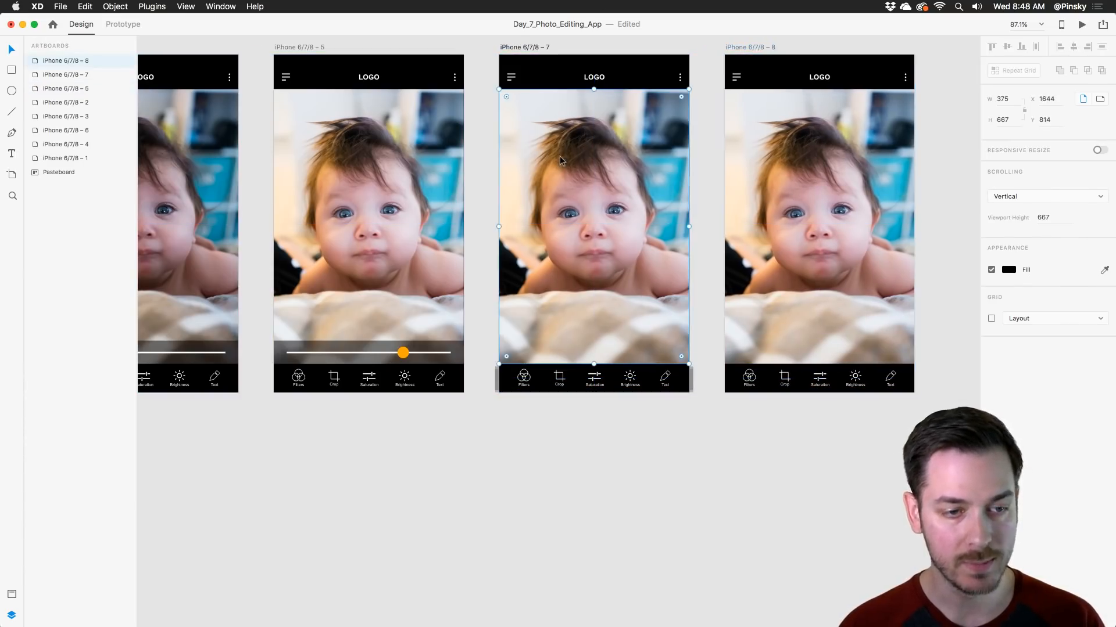
{"action": "left_click", "coordinate": [560, 156]}
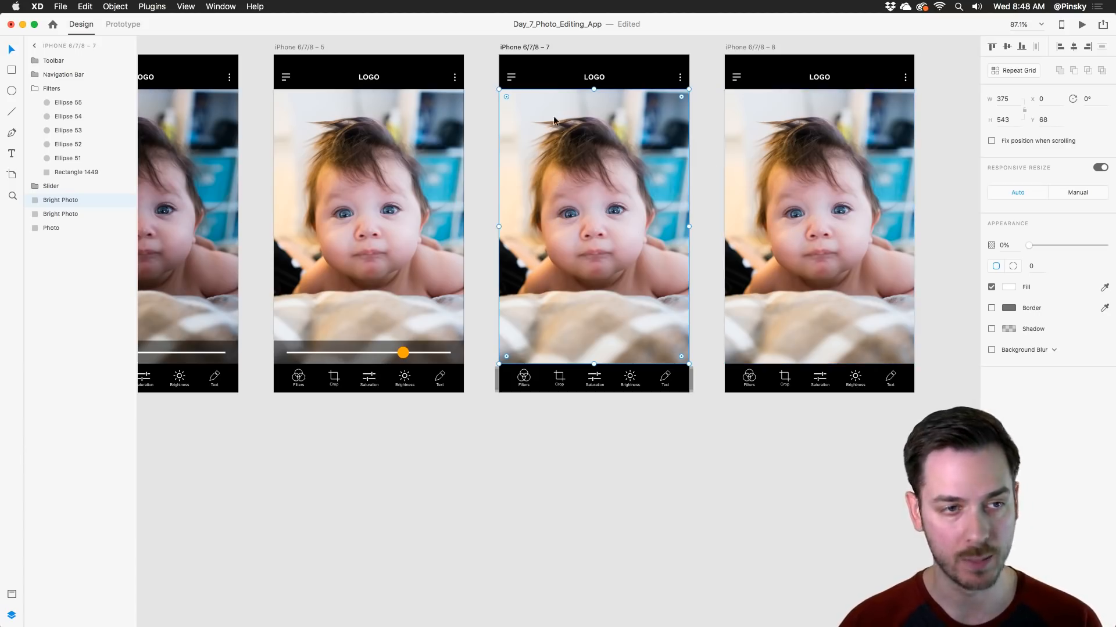
Step: In Prototype mode, link artboard iPhone 6/7/8 – 7 to iPhone 6/7/8 – 8 with Time, 0 s delay, Auto-Animate, Snap and 0.4 s
{"action": "left_click", "coordinate": [130, 25]}
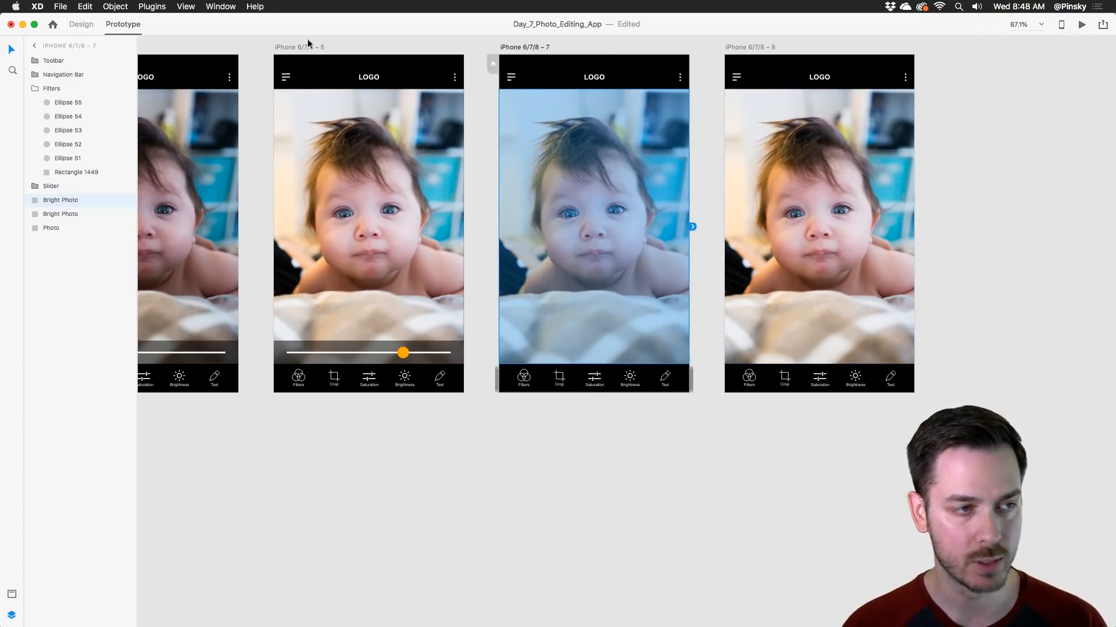
{"action": "left_click", "coordinate": [526, 49]}
{"action": "scroll", "coordinate": [525, 46], "scroll_direction": "up", "scroll_amount": 2}
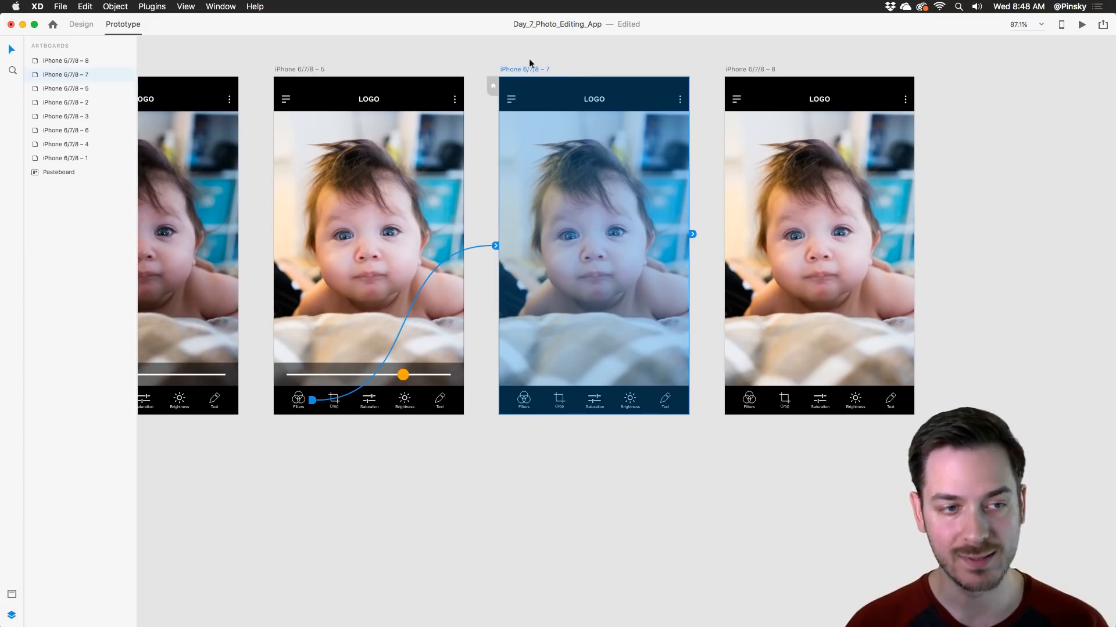
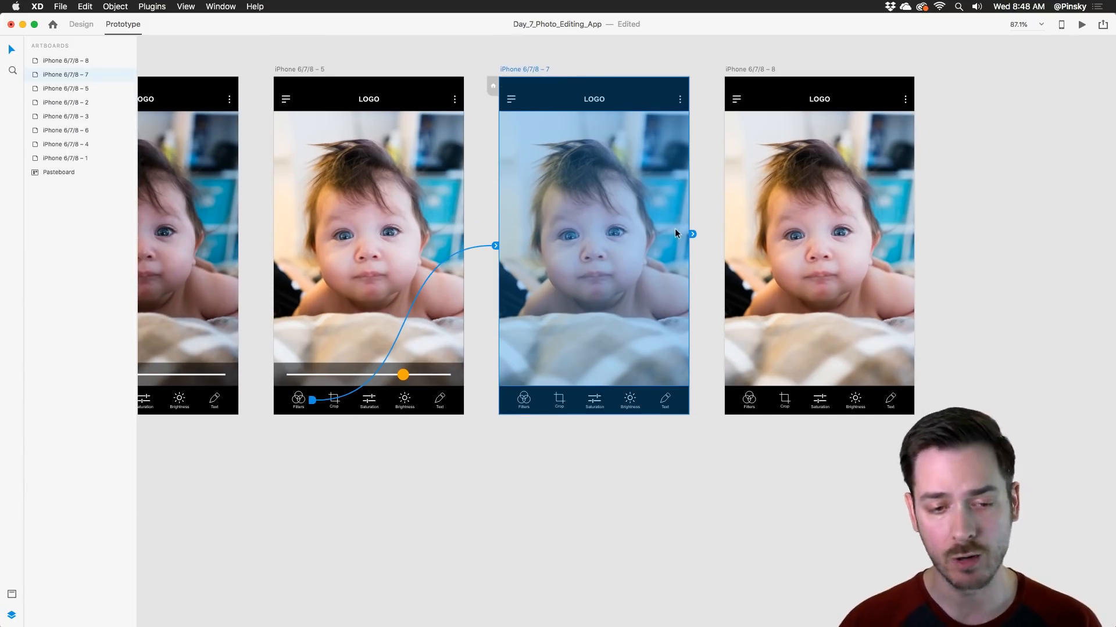
{"action": "mouse_move", "coordinate": [708, 245]}
{"action": "left_mouse_down"}
{"action": "mouse_move", "coordinate": [755, 244]}
{"action": "mouse_move", "coordinate": [714, 244]}
{"action": "left_mouse_up"}
{"action": "left_click", "coordinate": [700, 287]}
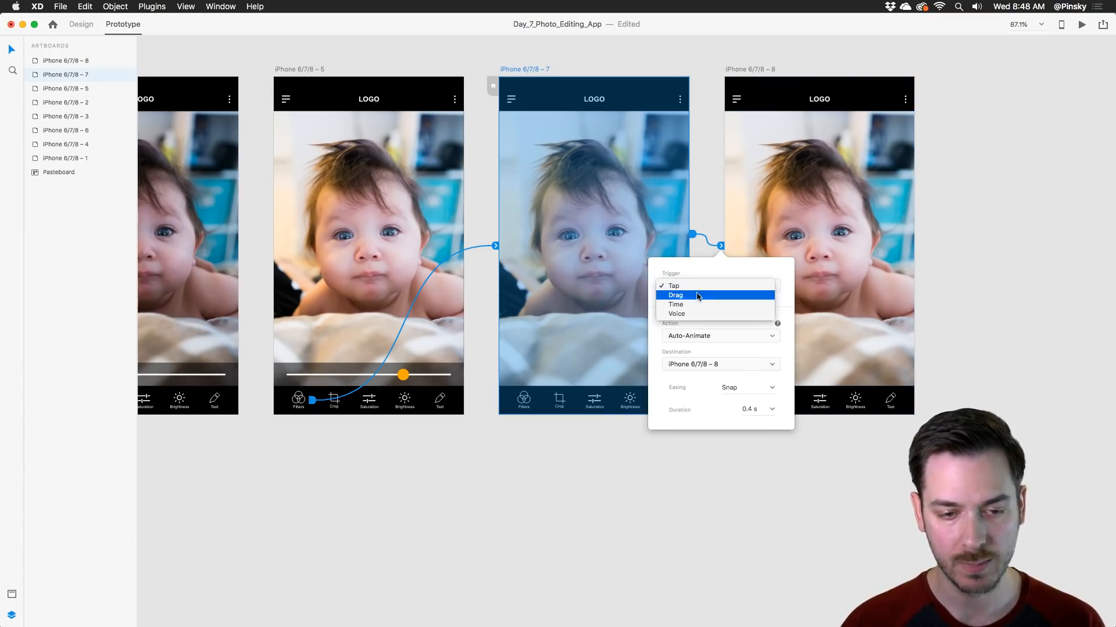
{"action": "left_click", "coordinate": [697, 303]}
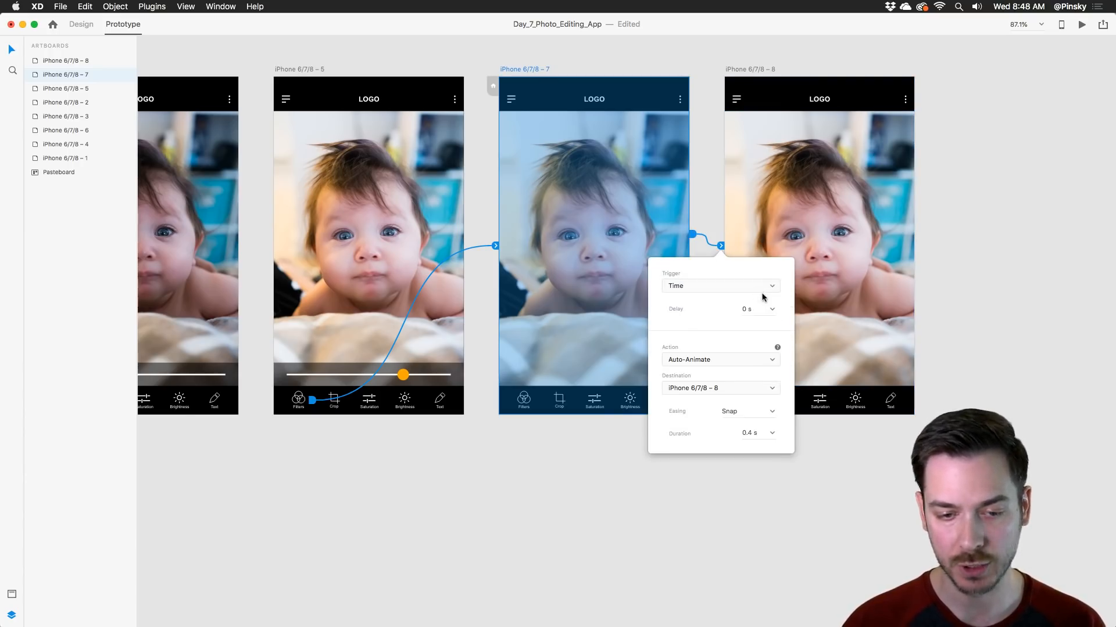
{"action": "left_click", "coordinate": [703, 360]}
{"action": "left_click", "coordinate": [694, 328]}
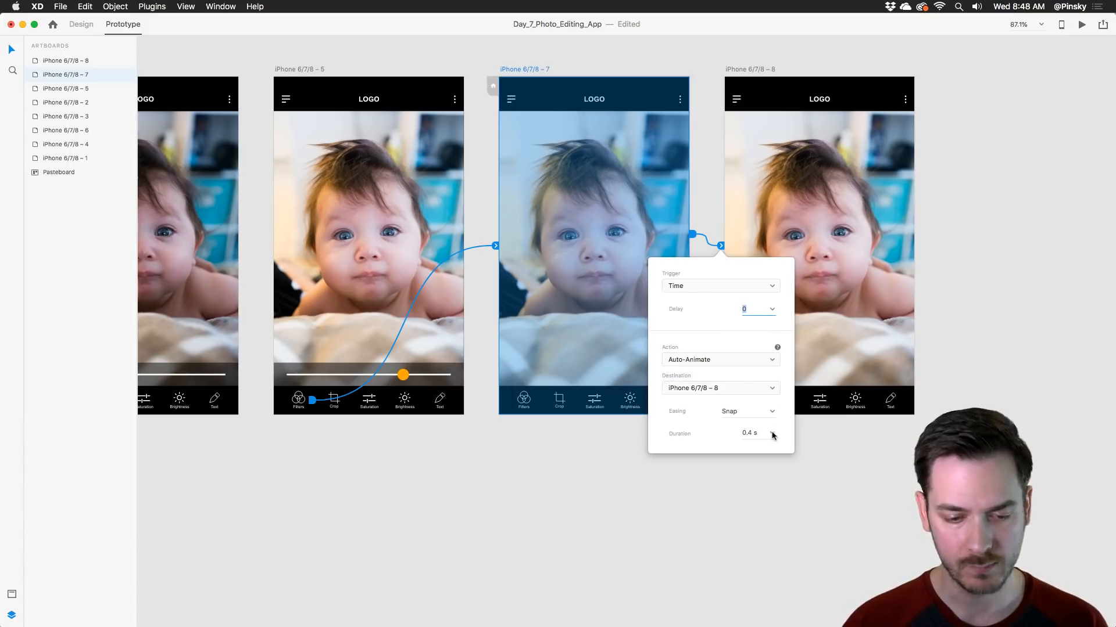
{"action": "left_click", "coordinate": [773, 434]}
{"action": "left_click", "coordinate": [778, 430]}
Step: Preview the prototype from iPhone 6/7/8 – 5, test the Filters icon, close the preview, and select artboard iPhone 6/7/8 – 7
{"action": "left_click", "coordinate": [384, 196]}
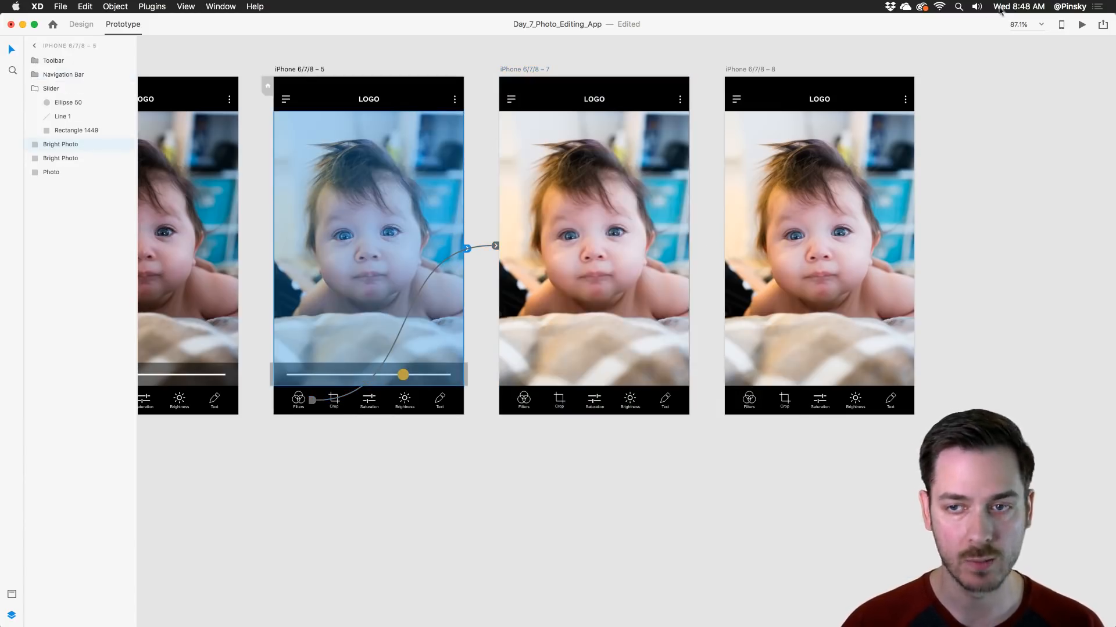
{"action": "left_click", "coordinate": [1082, 24]}
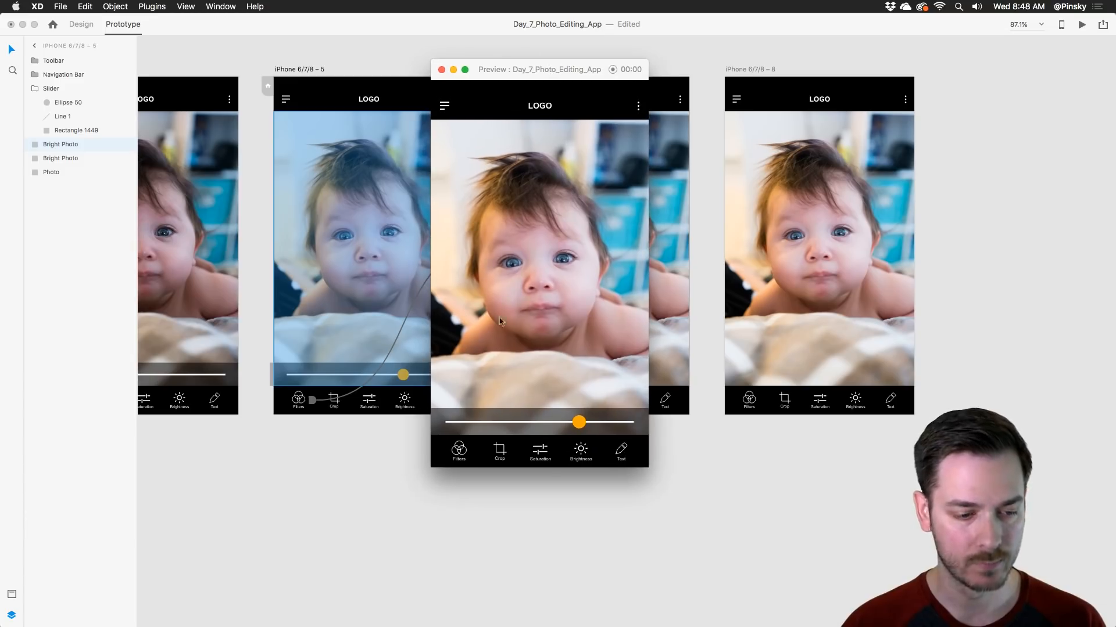
{"action": "left_click", "coordinate": [456, 453]}
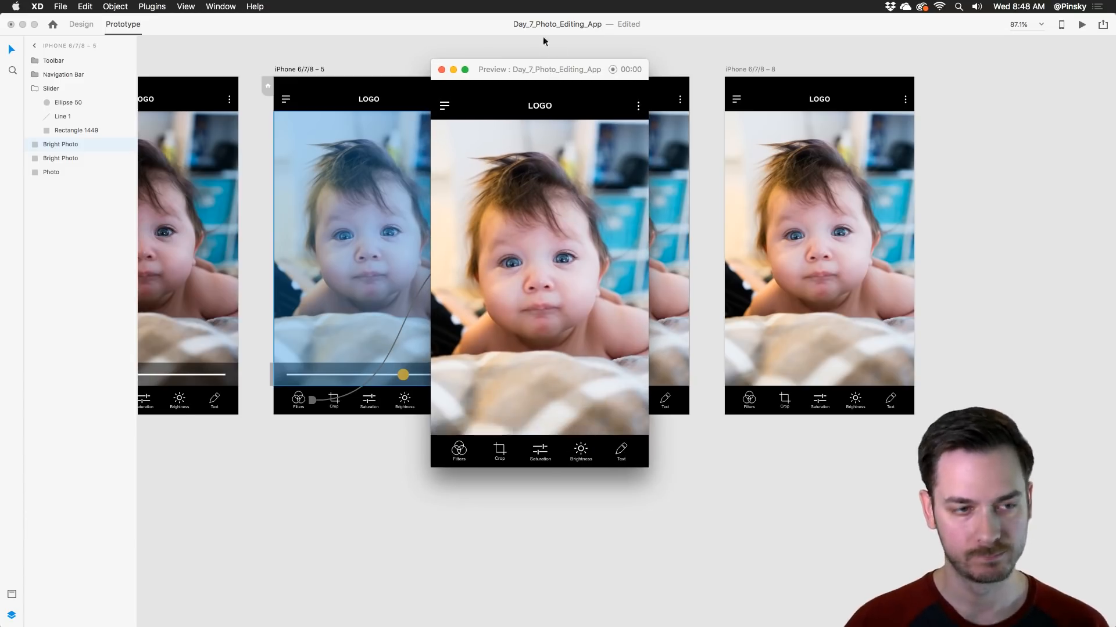
{"action": "left_click", "coordinate": [443, 69]}
{"action": "left_click", "coordinate": [499, 69]}
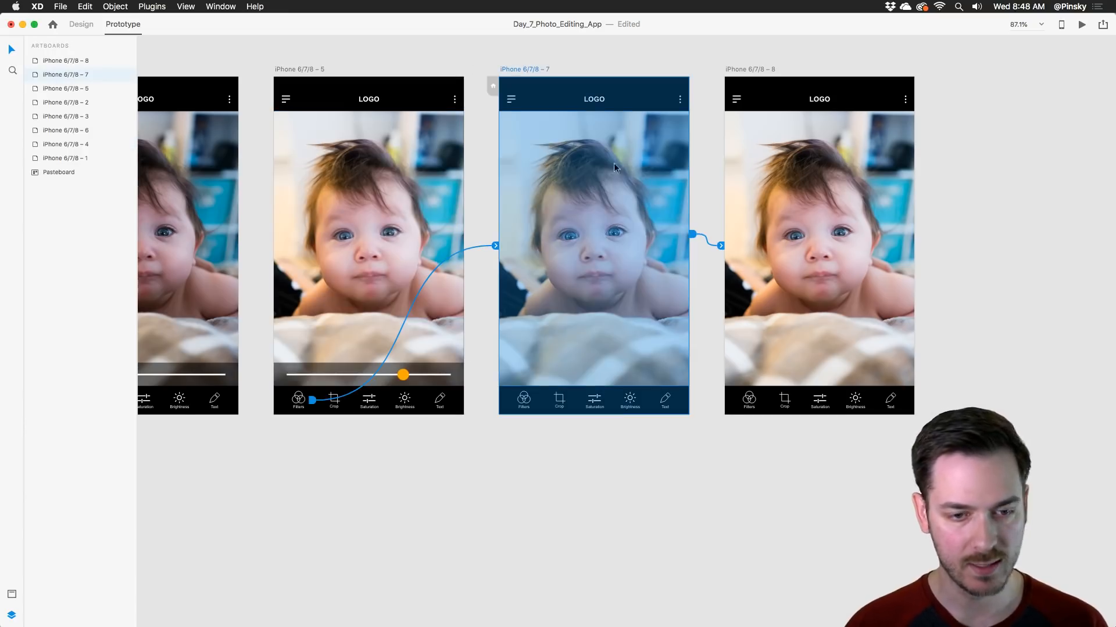
Step: Review the timed link from artboard iPhone 6/7/8 – 7 to iPhone 6/7/8 – 8, and switch to Design mode
{"action": "left_click_drag", "start_coordinate": [692, 234], "coordinate": [718, 242]}
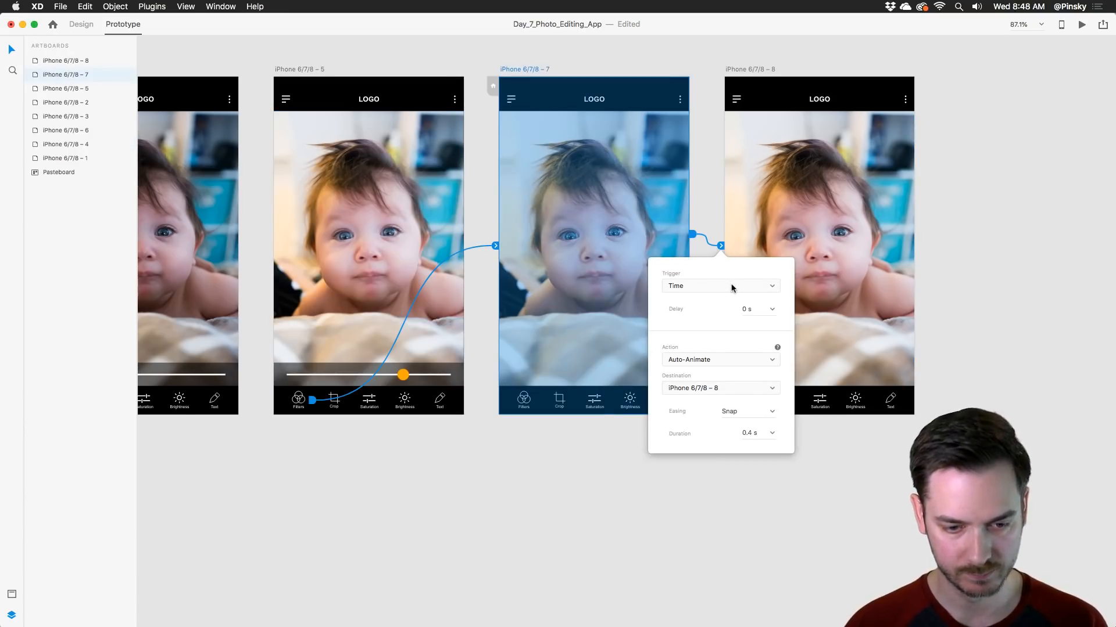
{"action": "left_click", "coordinate": [826, 325]}
{"action": "scroll", "coordinate": [856, 364], "scroll_direction": "up", "scroll_amount": 5}
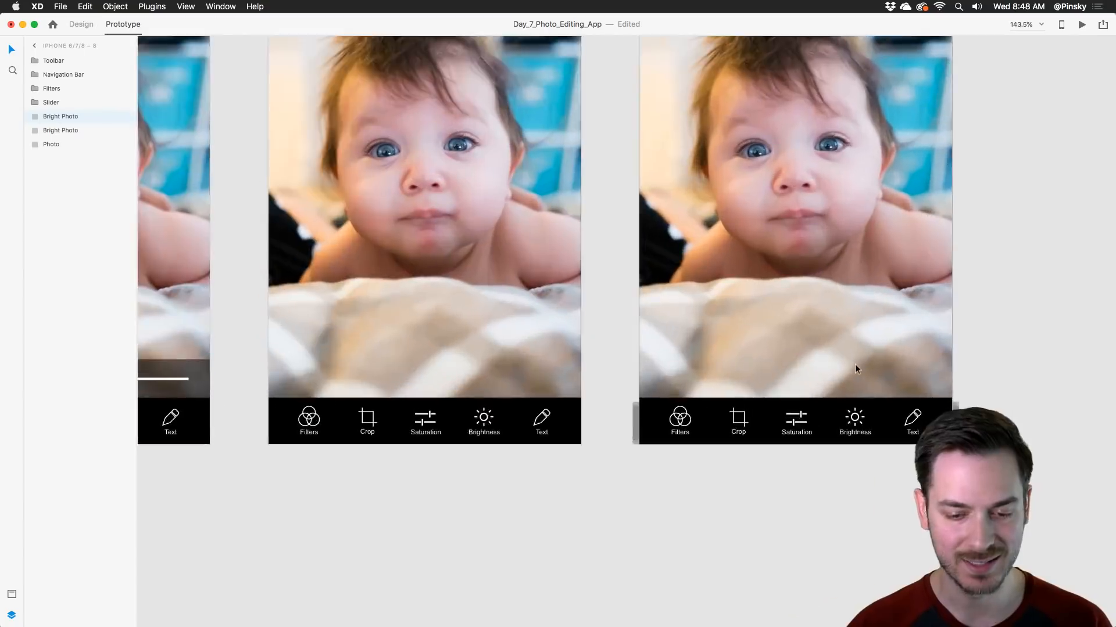
{"action": "left_click", "coordinate": [57, 103]}
{"action": "left_click", "coordinate": [77, 24]}
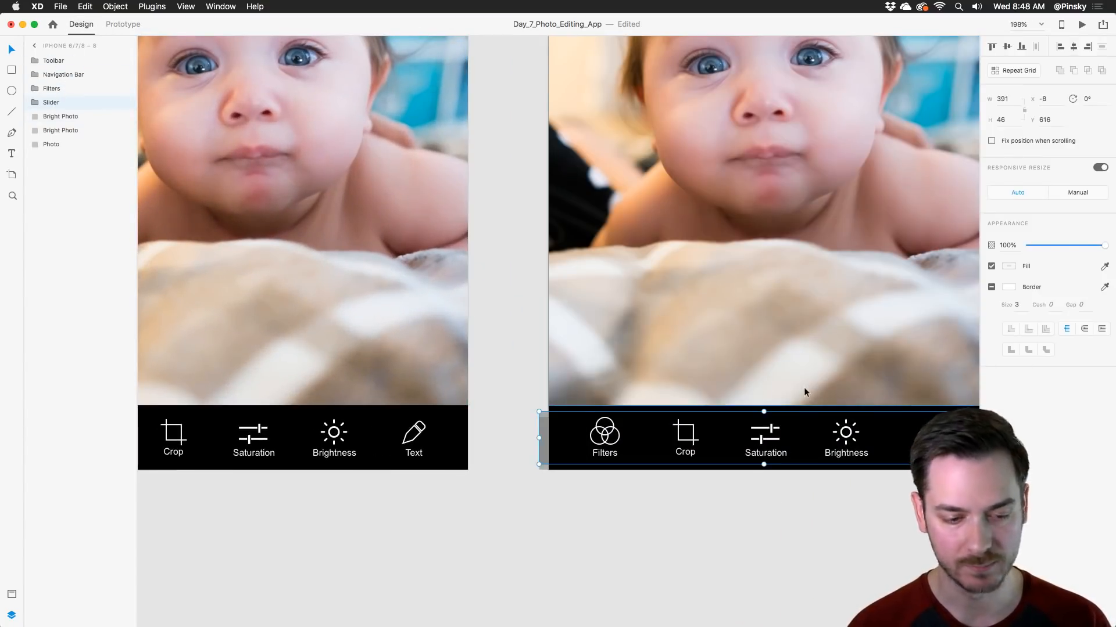
{"action": "key", "text": "shift+Up"}
{"action": "key", "text": "shift+Up"}
{"action": "key", "text": "shift+Up"}
{"action": "key", "text": "shift+Up"}
{"action": "key", "text": "super+z"}
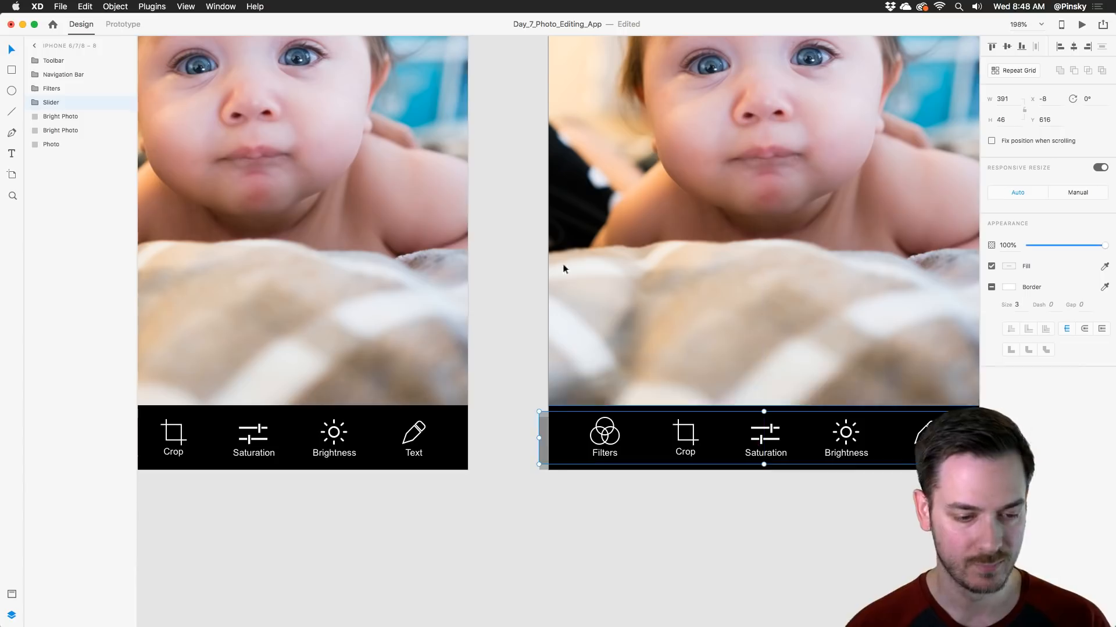
Step: Move the Filters group on artboard iPhone 6/7/8 – 8 straight up to Y 565, directly above the toolbar
{"action": "left_click", "coordinate": [42, 89]}
{"action": "key", "text": "shift+Up"}
{"action": "key", "text": "shift+Up"}
{"action": "key", "text": "shift+Up"}
{"action": "key", "text": "shift+Up"}
{"action": "key", "text": "Up"}
{"action": "key", "text": "Up"}
{"action": "key", "text": "Up"}
{"action": "key", "text": "Up"}
{"action": "key", "text": "Up"}
{"action": "key", "text": "Up"}
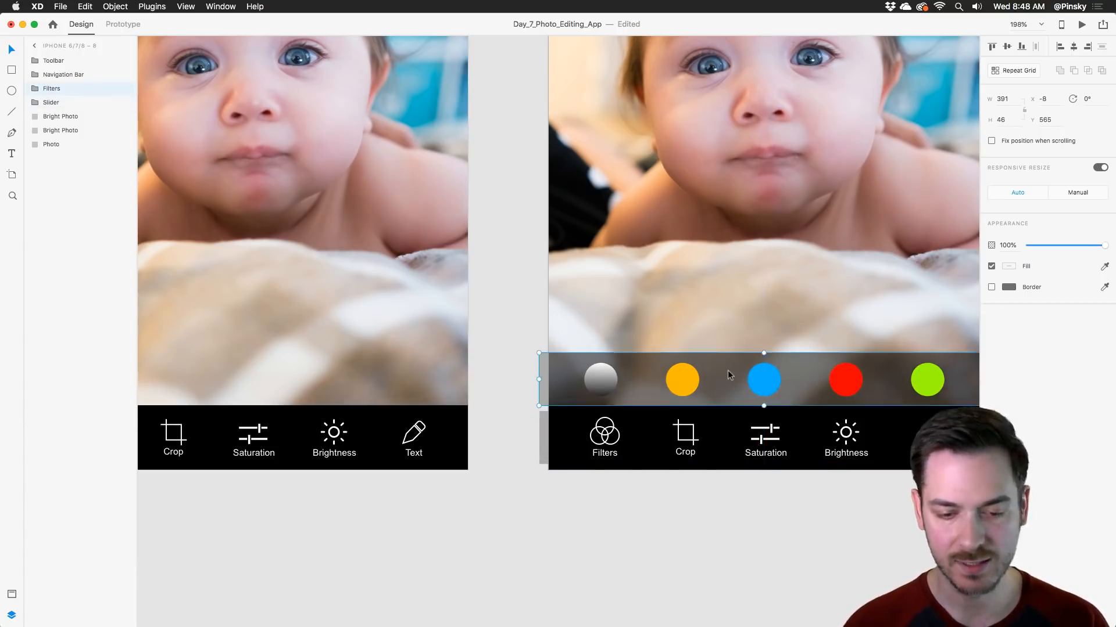
Step: Preview the prototype from artboard iPhone 6/7/8 – 5, test the Filters icon, and close the preview
{"action": "scroll", "coordinate": [727, 372], "scroll_direction": "down", "scroll_amount": 5}
{"action": "left_click", "coordinate": [349, 261]}
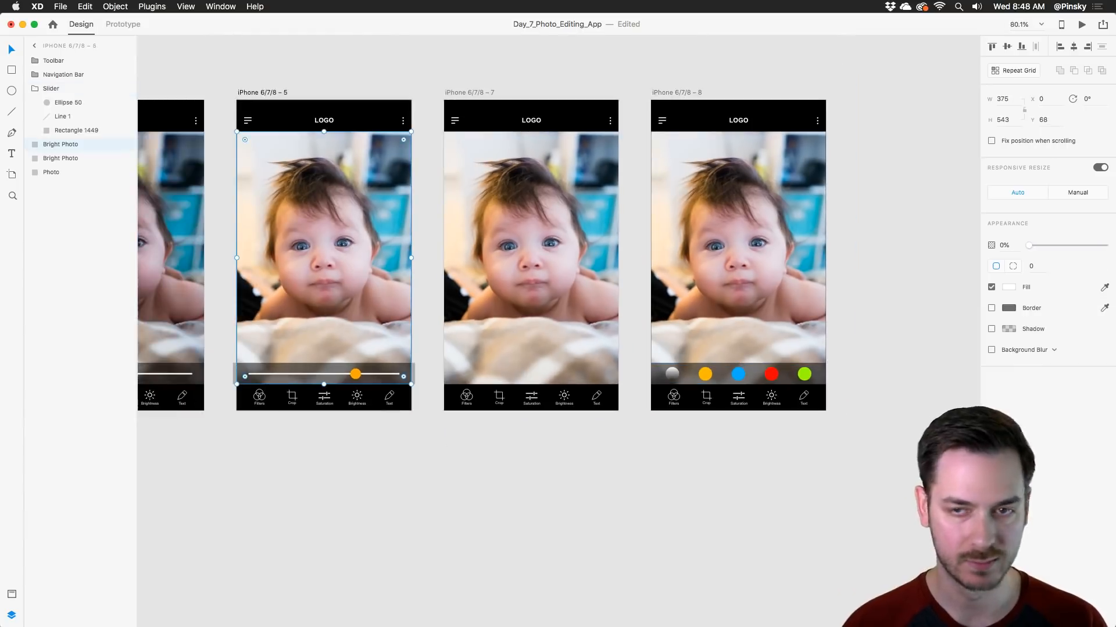
{"action": "left_click", "coordinate": [1082, 24]}
{"action": "left_click", "coordinate": [464, 455]}
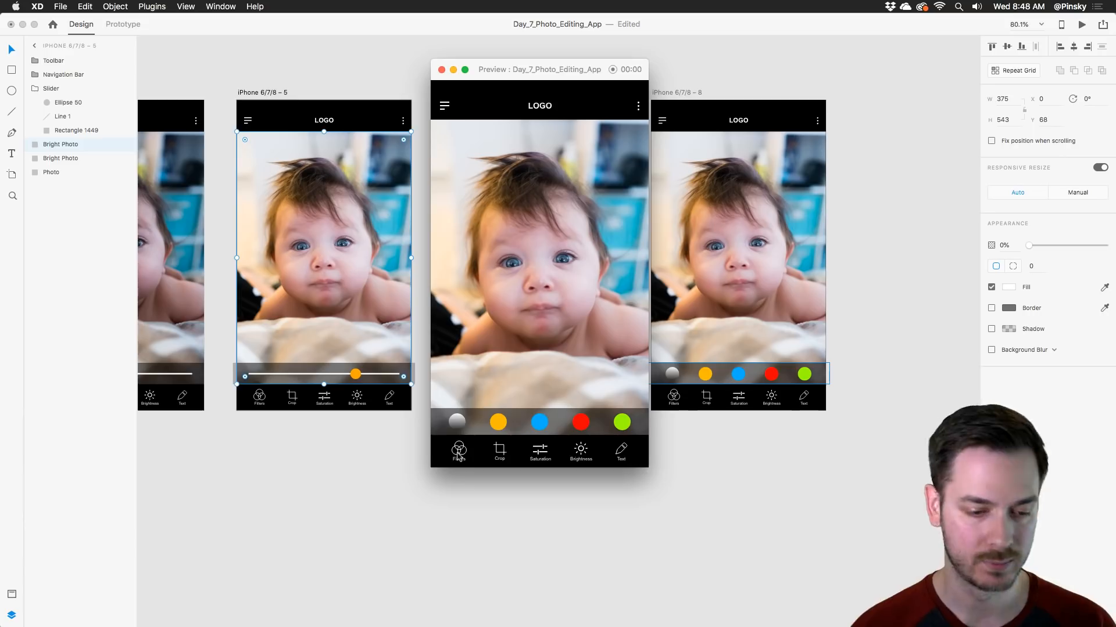
{"action": "key", "text": "super+w"}
Step: Duplicate artboard iPhone 6/7/8 – 8 beside the original
{"action": "left_click_drag", "start_coordinate": [780, 286], "coordinate": [661, 276]}
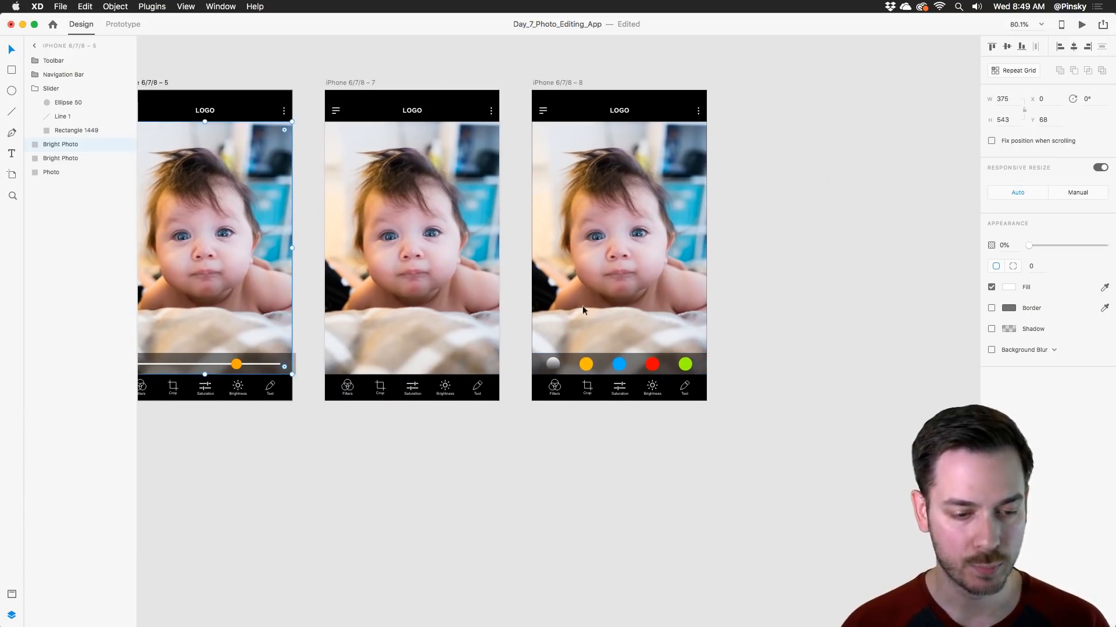
{"action": "scroll", "coordinate": [556, 357], "scroll_direction": "right", "scroll_amount": 3}
{"action": "scroll", "coordinate": [556, 357], "scroll_direction": "up", "scroll_amount": 1}
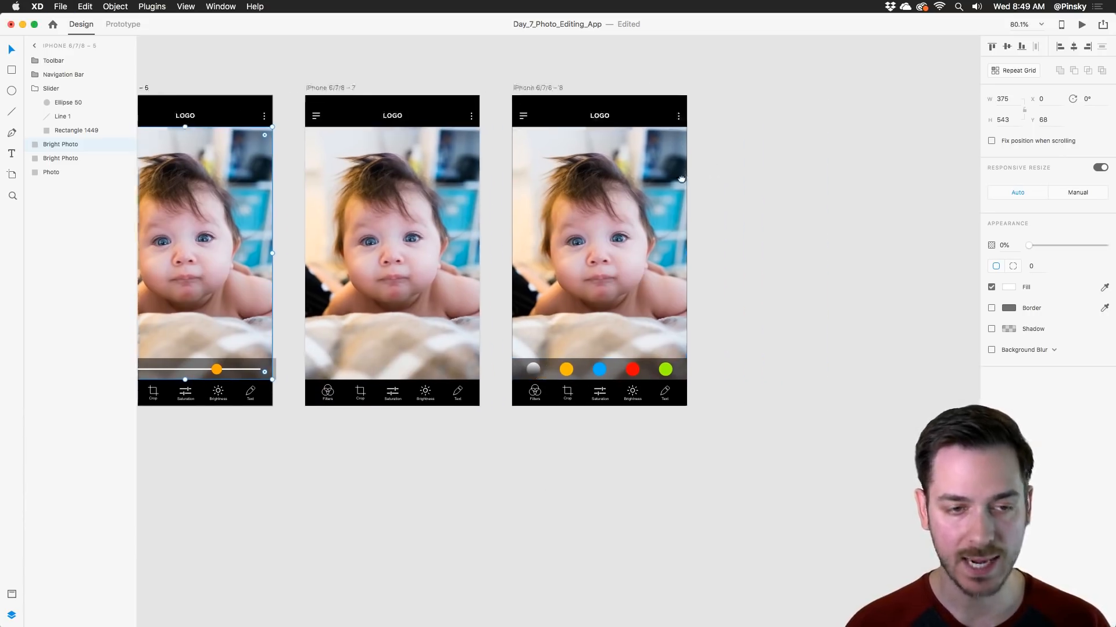
{"action": "left_click_drag", "start_coordinate": [504, 98], "coordinate": [711, 81]}
Step: On iPhone 6/7/8 – 9, move the Filters group straight down behind the toolbar, and duplicate that artboard beside it
{"action": "scroll", "coordinate": [729, 303], "scroll_direction": "right", "scroll_amount": 2}
{"action": "scroll", "coordinate": [729, 303], "scroll_direction": "down", "scroll_amount": 1}
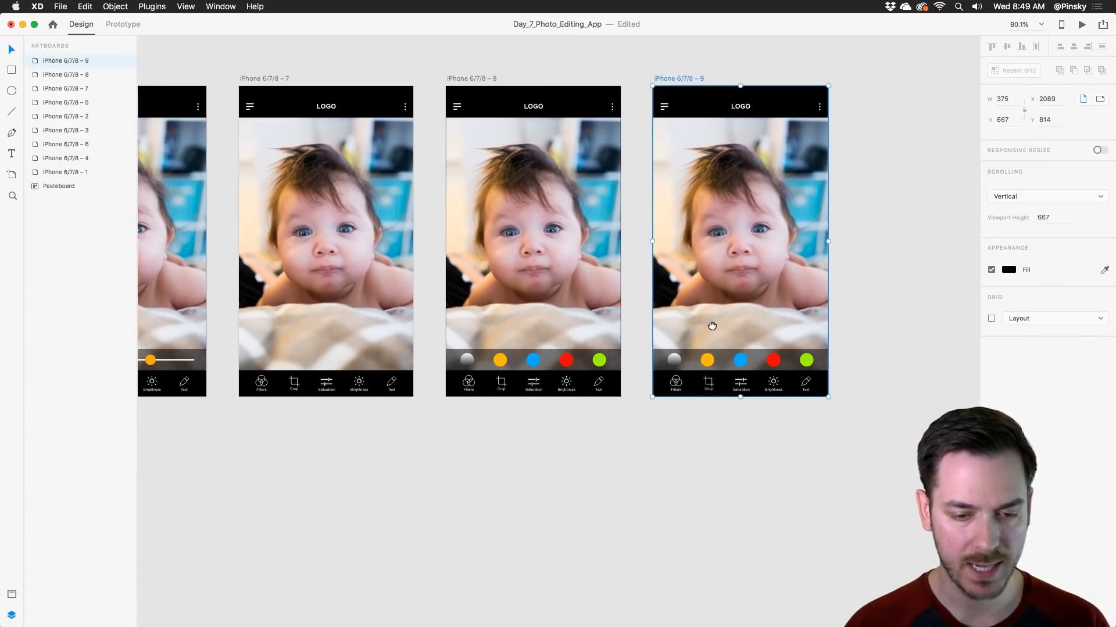
{"action": "left_click_drag", "start_coordinate": [697, 359], "coordinate": [697, 383]}
{"action": "left_click_drag", "start_coordinate": [666, 78], "coordinate": [874, 83]}
Step: Move the Slider group on artboard iPhone 6/7/8 – 10 straight up to Y 565, directly above the toolbar
{"action": "scroll", "coordinate": [750, 157], "scroll_direction": "right", "scroll_amount": 5}
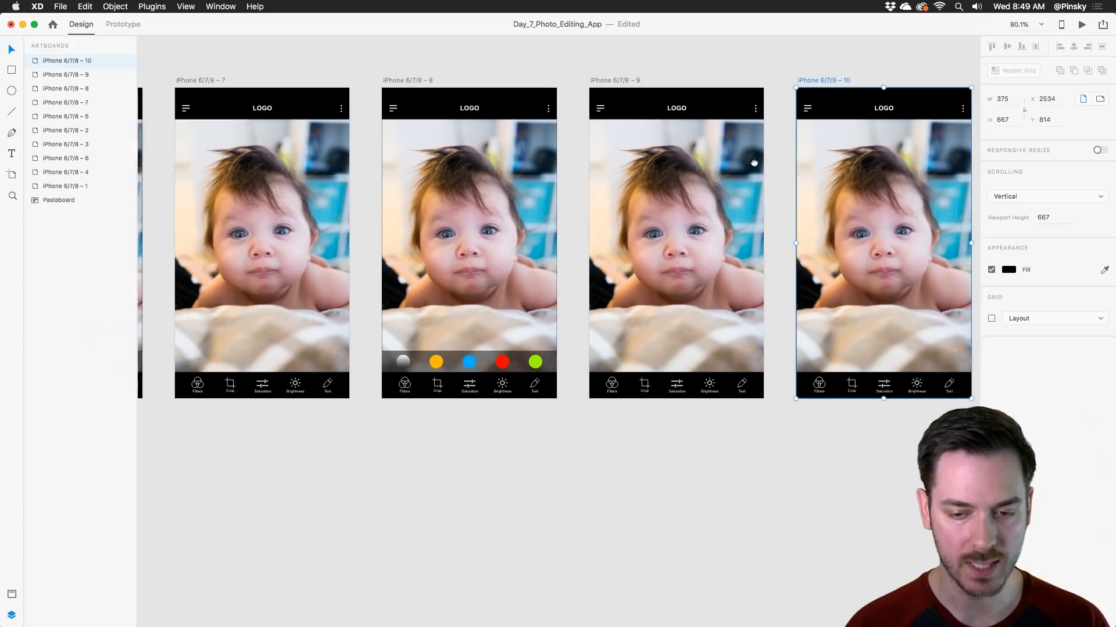
{"action": "left_click", "coordinate": [773, 381]}
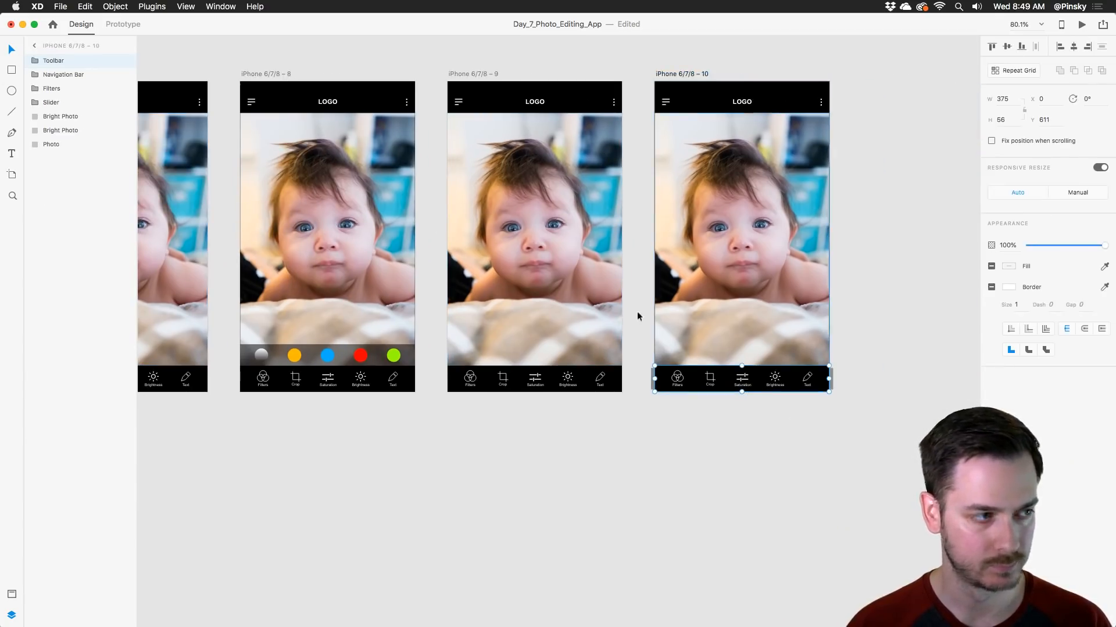
{"action": "key", "text": "shift+Up"}
{"action": "key", "text": "shift+Up"}
{"action": "key", "text": "shift+Up"}
{"action": "key", "text": "shift+Up"}
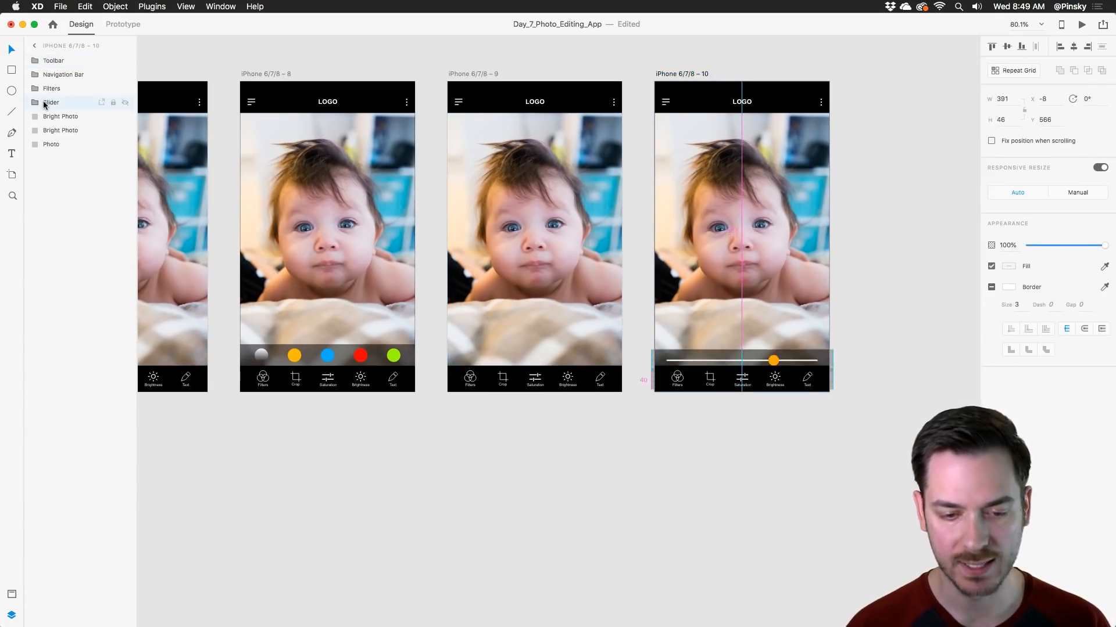
{"action": "scroll", "coordinate": [858, 330], "scroll_direction": "up", "scroll_amount": 5}
{"action": "scroll", "coordinate": [778, 337], "scroll_direction": "up", "scroll_amount": 5}
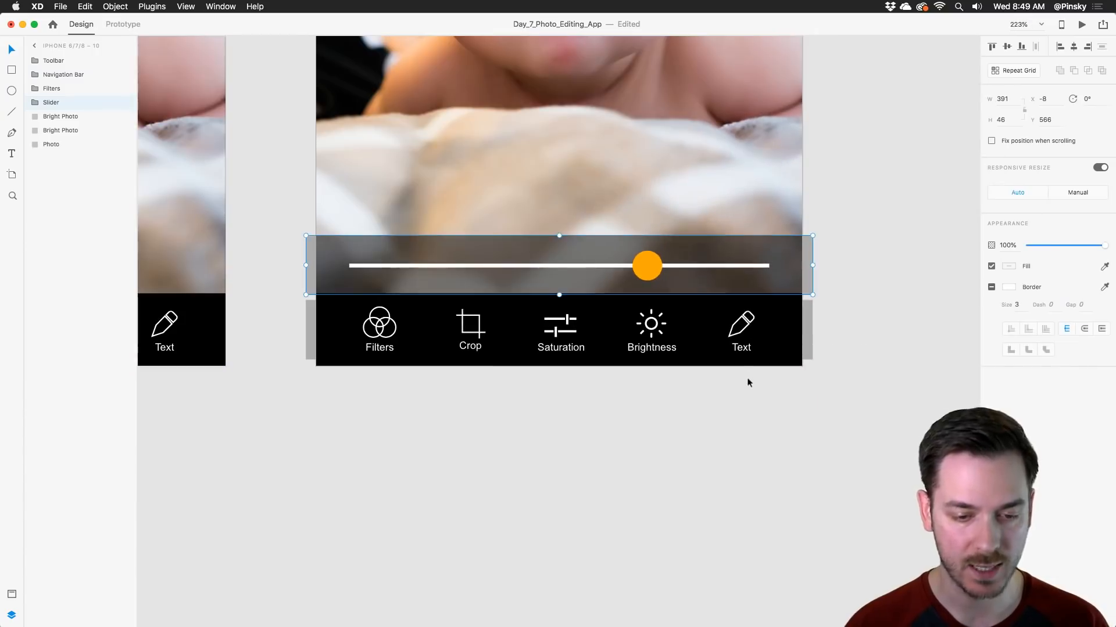
{"action": "left_click_drag", "start_coordinate": [747, 261], "coordinate": [749, 260]}
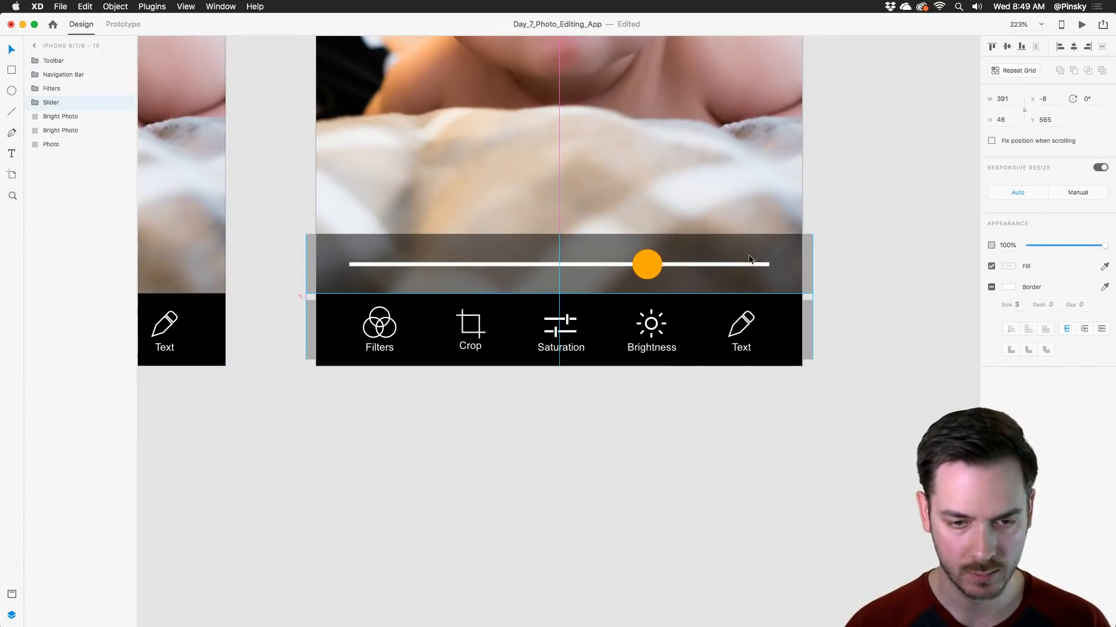
Step: On iPhone 6/7/8 – 10, move the slider knob to the start of its line at X 24 and fill it with #FFFFFF
{"action": "double_click", "coordinate": [646, 259]}
{"action": "left_click_drag", "start_coordinate": [646, 259], "coordinate": [365, 257]}
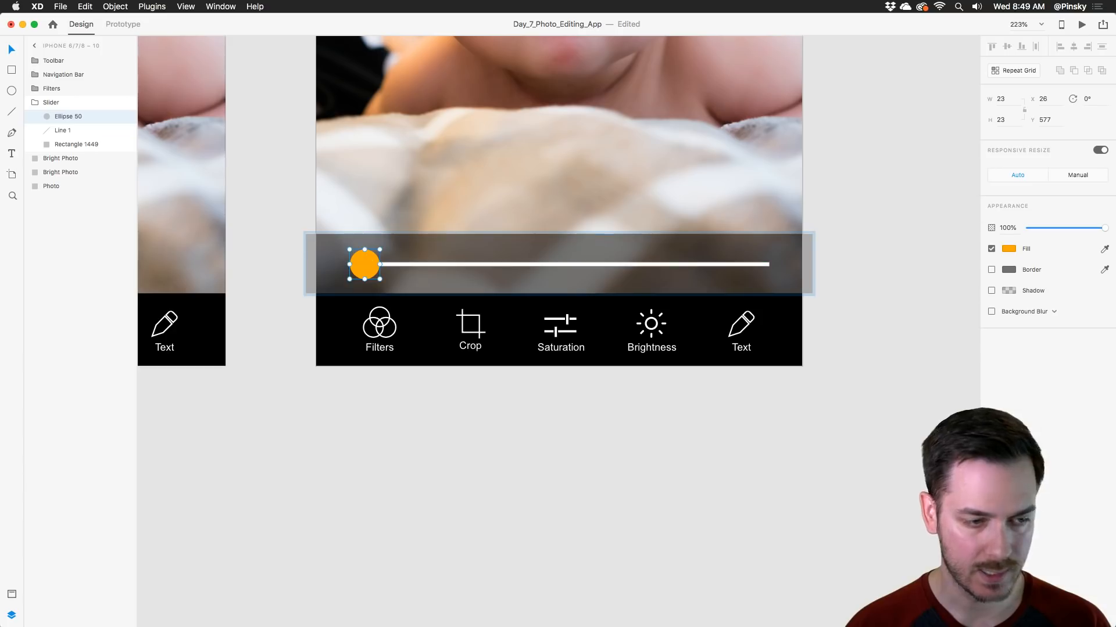
{"action": "left_click", "coordinate": [1015, 247]}
{"action": "type", "text": "ffffff"}
{"action": "key", "text": "Return"}
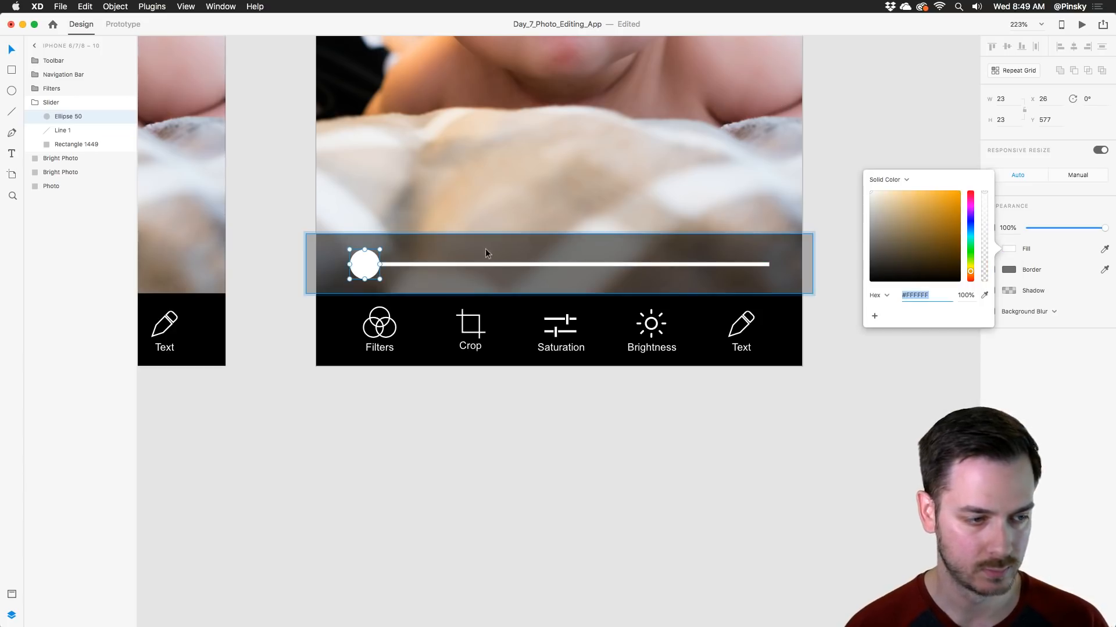
{"action": "left_click", "coordinate": [356, 263]}
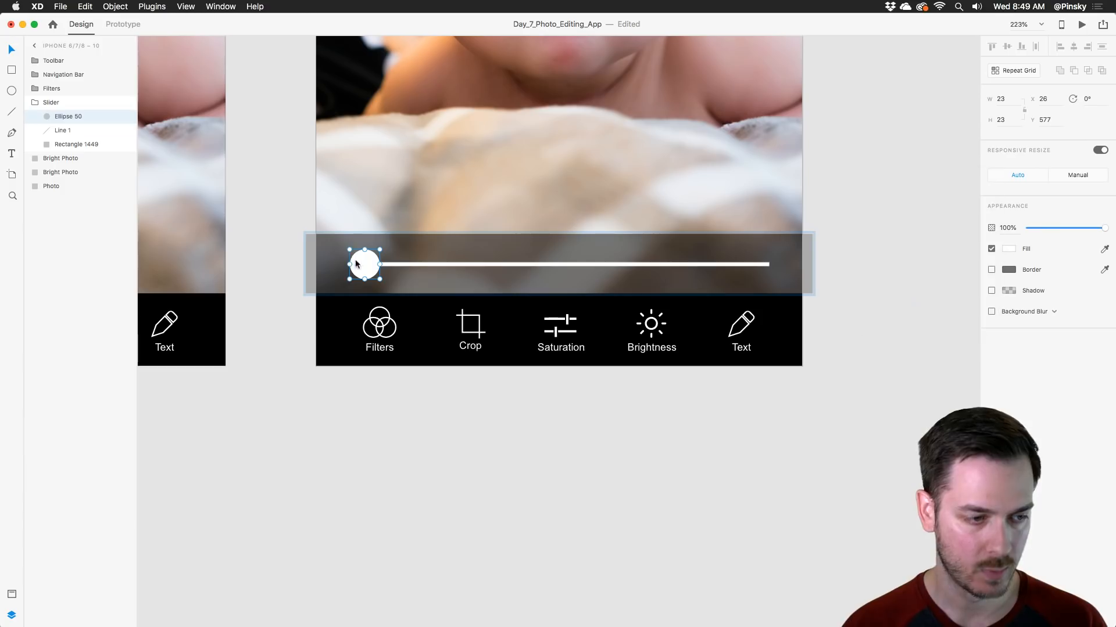
Step: Move the Slider group on artboard iPhone 6/7/8 – 9 straight up from behind the toolbar to Y 566
{"action": "scroll", "coordinate": [407, 244], "scroll_direction": "left", "scroll_amount": 10}
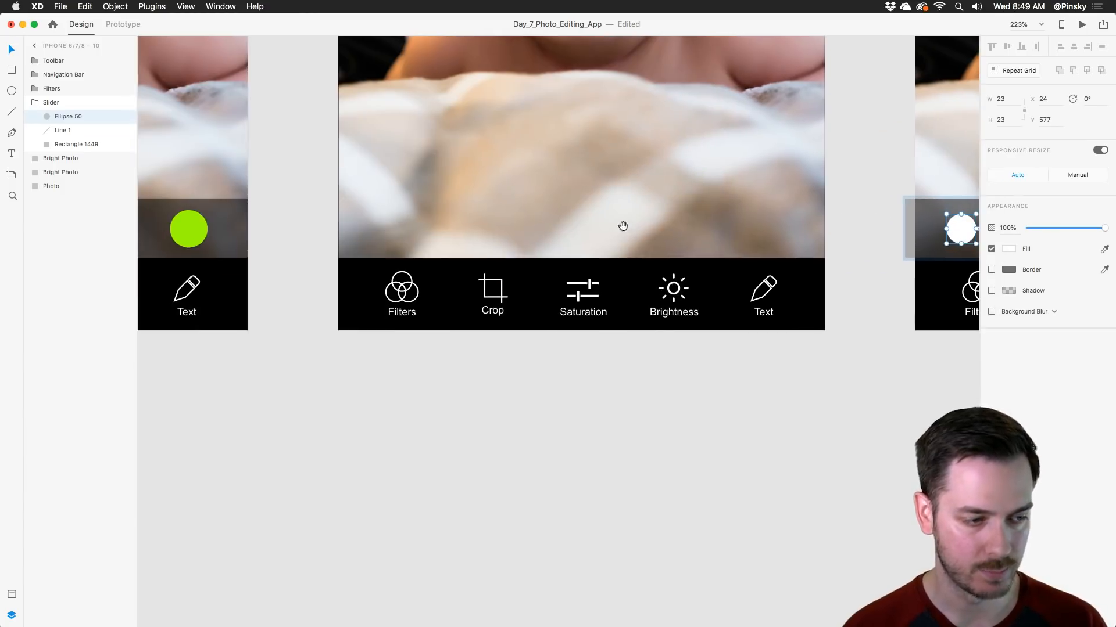
{"action": "left_click", "coordinate": [500, 301]}
{"action": "left_click", "coordinate": [58, 103]}
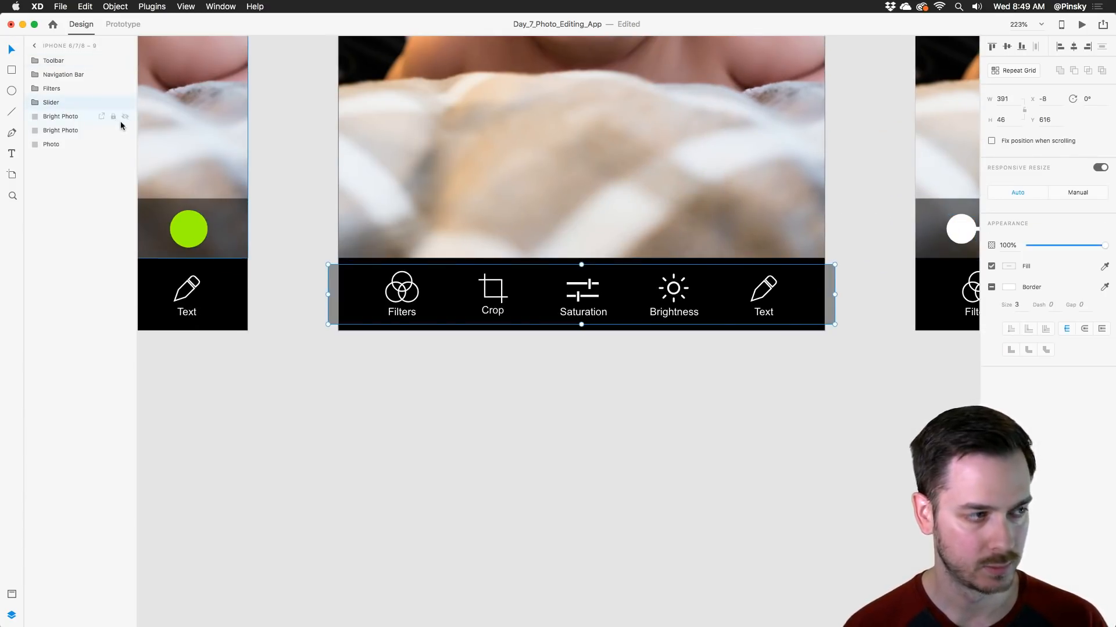
{"action": "key", "text": "shift+Up"}
{"action": "key", "text": "shift+Up"}
{"action": "key", "text": "shift+Up"}
{"action": "key", "text": "shift+Up"}
{"action": "key", "text": "shift+Up"}
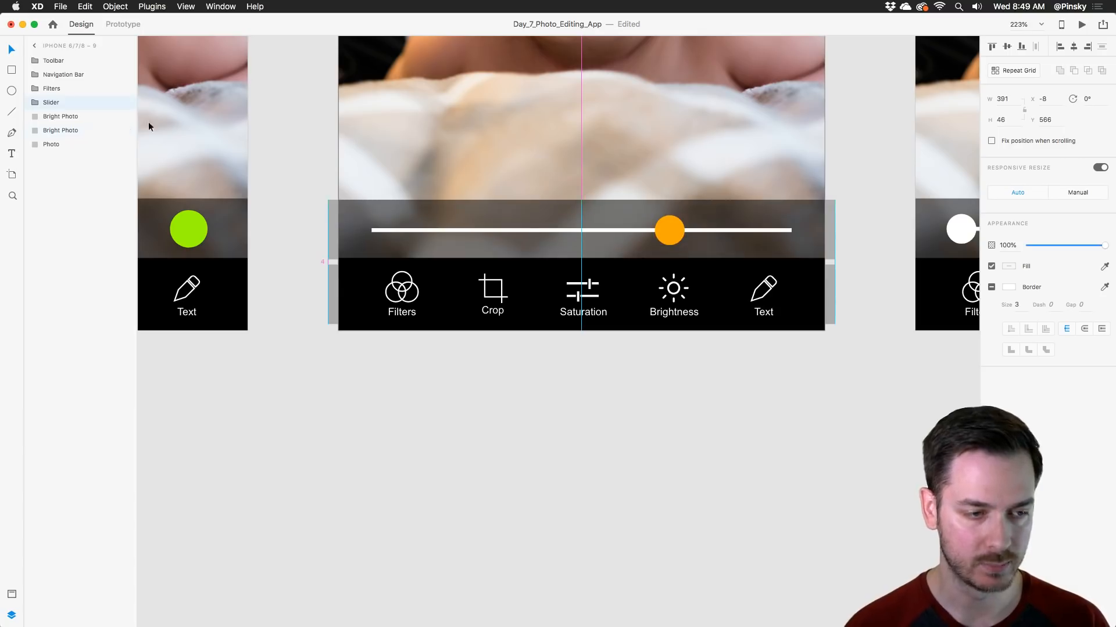
Step: On iPhone 6/7/8 – 9, move the slider knob to the start of its line at X 23 and fill it with #FFFFFF
{"action": "double_click", "coordinate": [683, 230]}
{"action": "left_click_drag", "start_coordinate": [682, 231], "coordinate": [389, 225]}
{"action": "key", "text": "Left"}
{"action": "key", "text": "Left"}
{"action": "key", "text": "Left"}
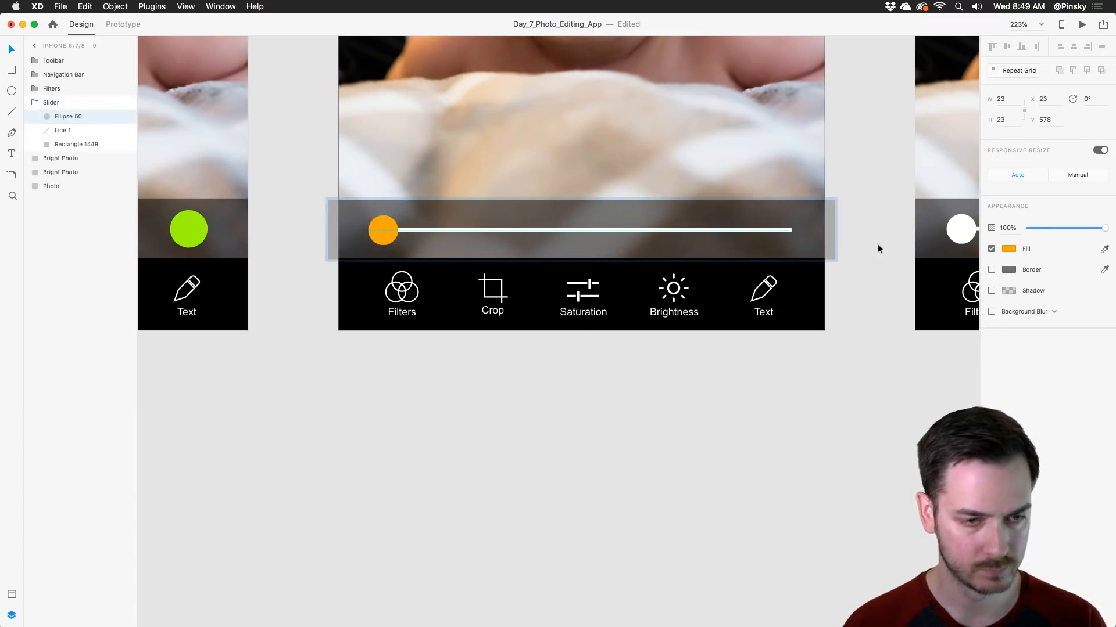
{"action": "left_click", "coordinate": [1009, 249]}
{"action": "type", "text": "ffffff"}
{"action": "key", "text": "Return"}
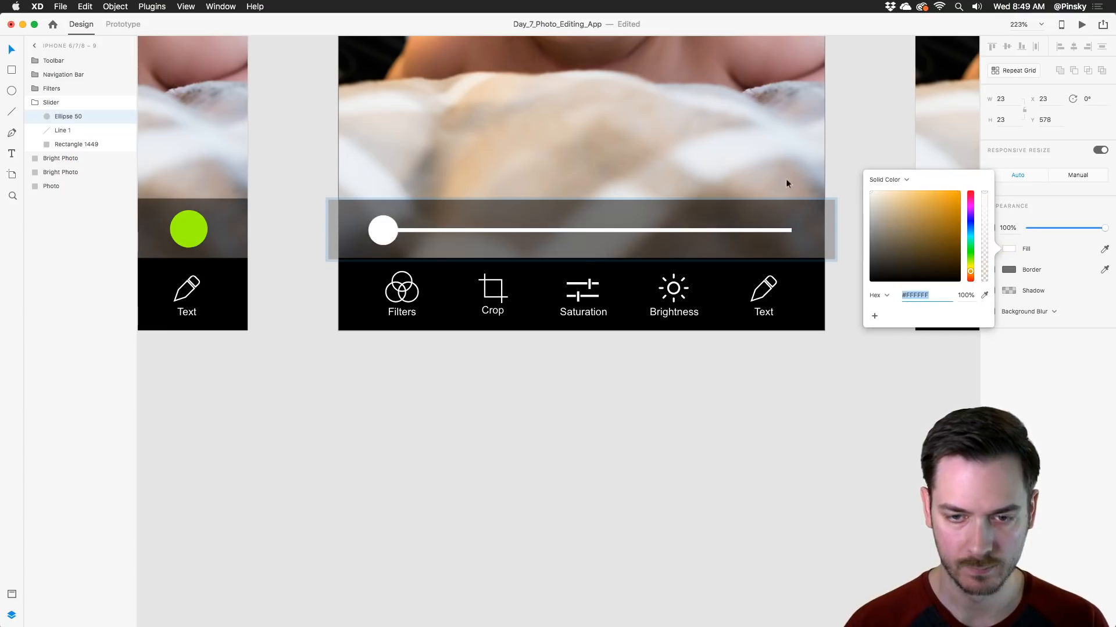
{"action": "left_click", "coordinate": [747, 201]}
Step: Move the Slider group on iPhone 6/7/8 – 9 straight down behind the toolbar to Y 616
{"action": "left_click", "coordinate": [61, 103]}
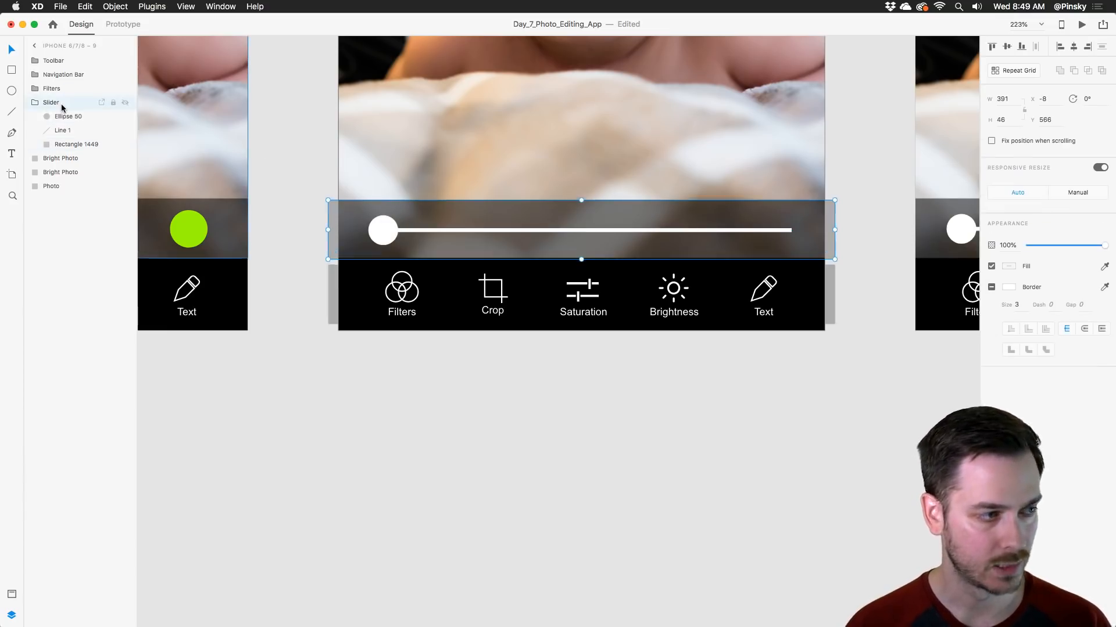
{"action": "key", "text": "shift+Down"}
{"action": "key", "text": "shift+Down"}
{"action": "key", "text": "shift+Down"}
{"action": "key", "text": "shift+Down"}
{"action": "key", "text": "shift+Down"}
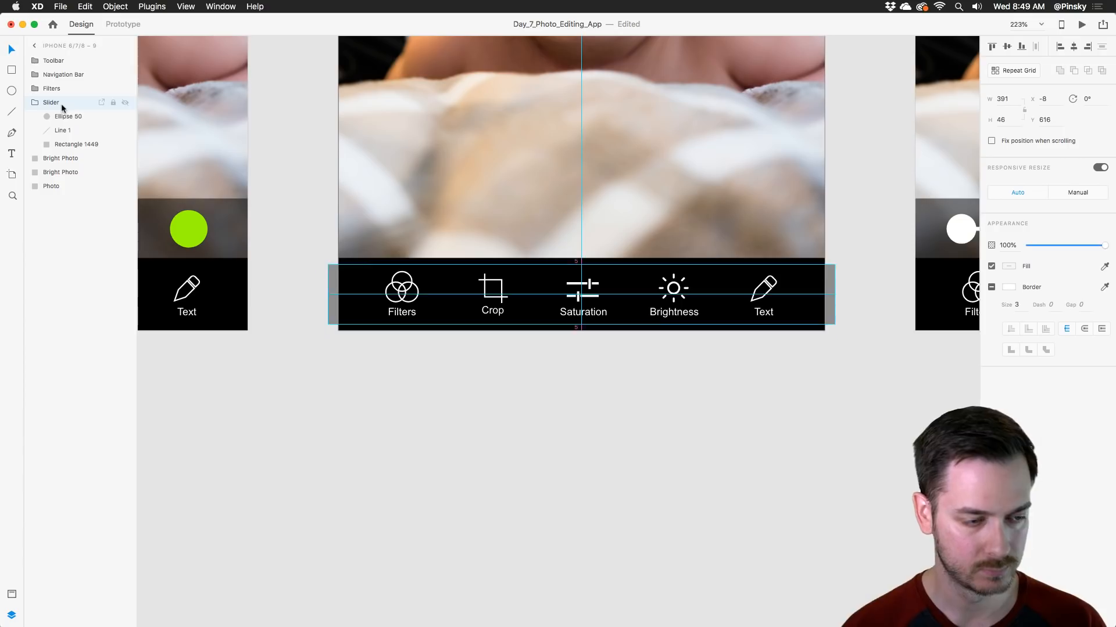
Step: In Prototype mode, link the grey filter circle on iPhone 6/7/8 – 8 to iPhone 6/7/8 – 9 with Tap, Auto-Animate, Snap and 0.4 s
{"action": "scroll", "coordinate": [294, 129], "scroll_direction": "down", "scroll_amount": 5}
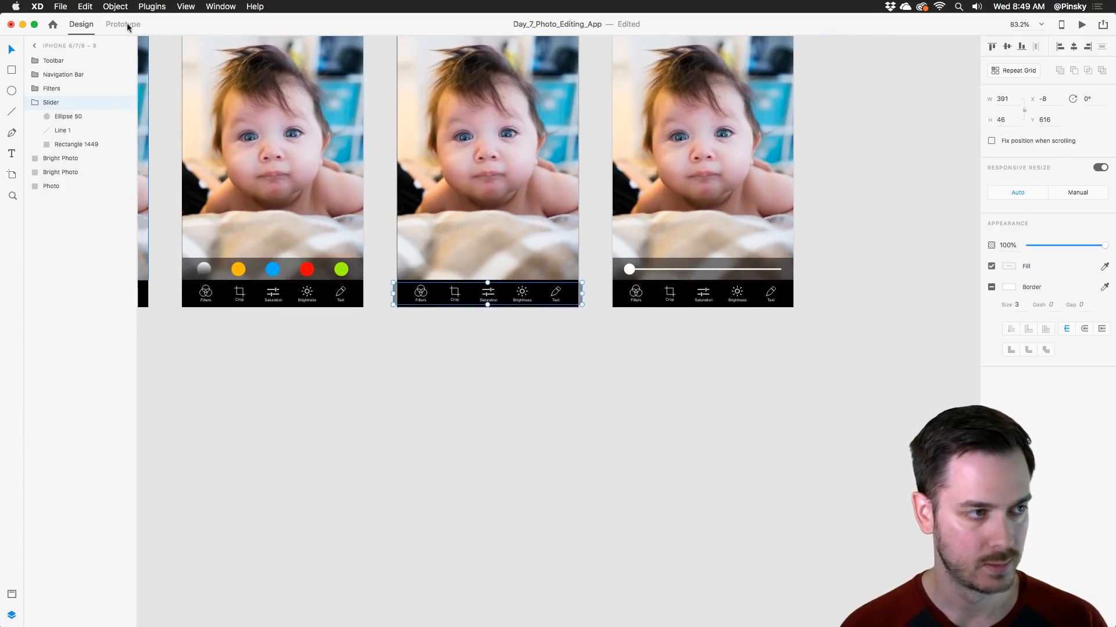
{"action": "left_click", "coordinate": [119, 26]}
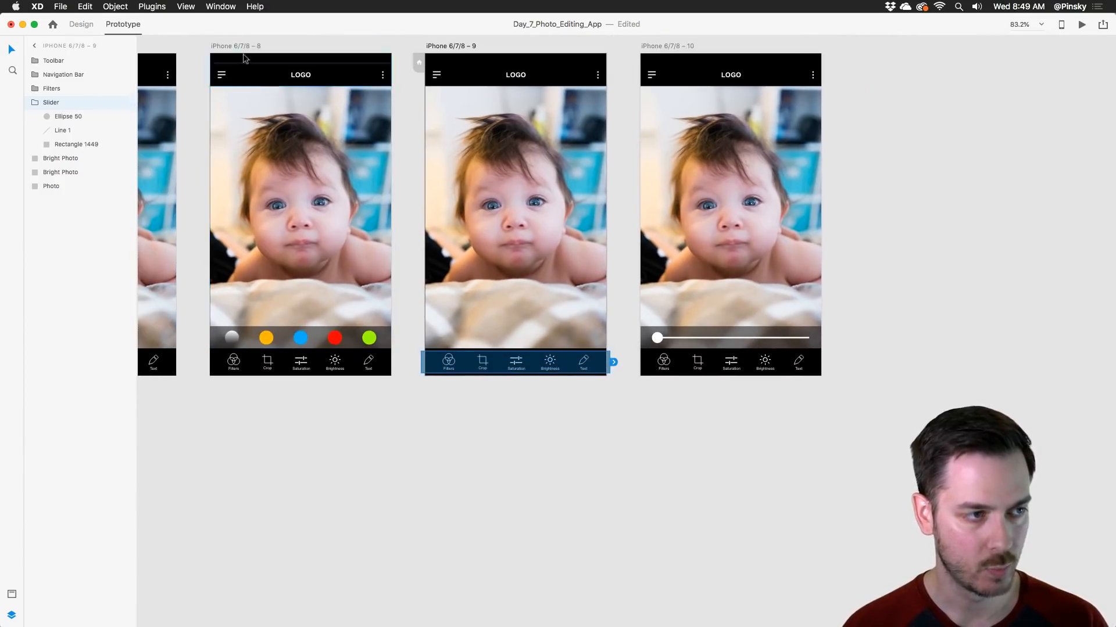
{"action": "left_click", "coordinate": [232, 46]}
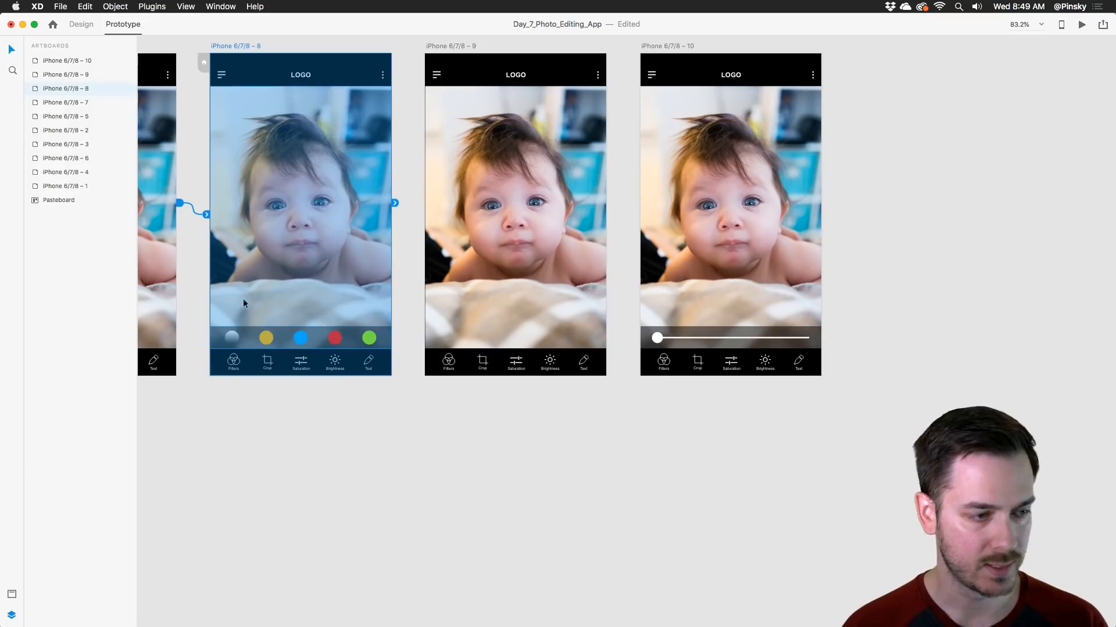
{"action": "double_click", "coordinate": [235, 334]}
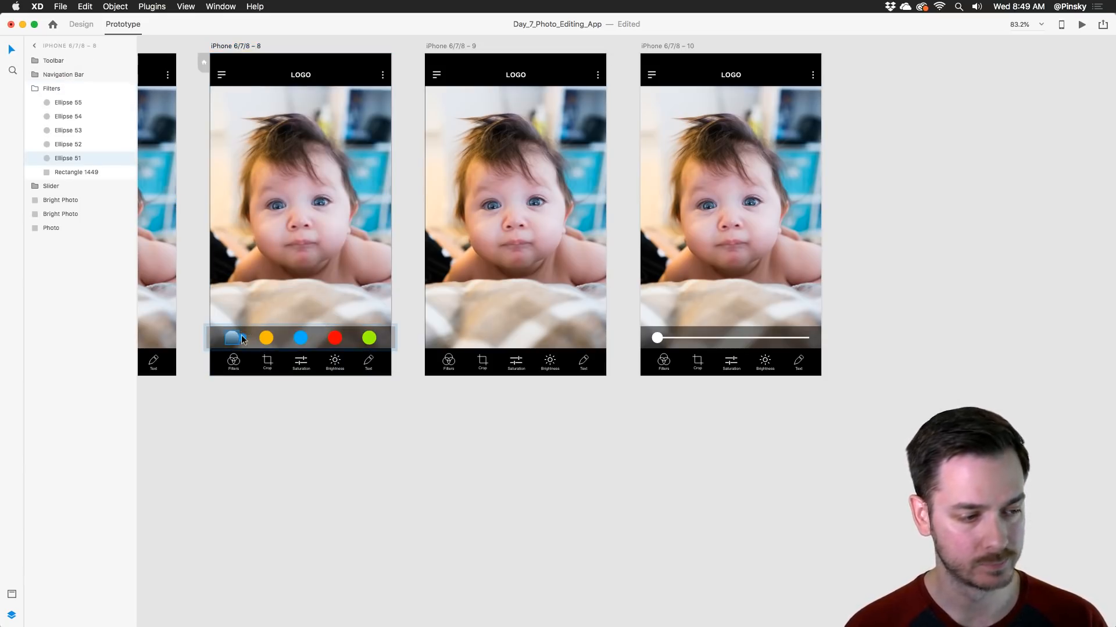
{"action": "left_click_drag", "start_coordinate": [243, 339], "coordinate": [454, 263]}
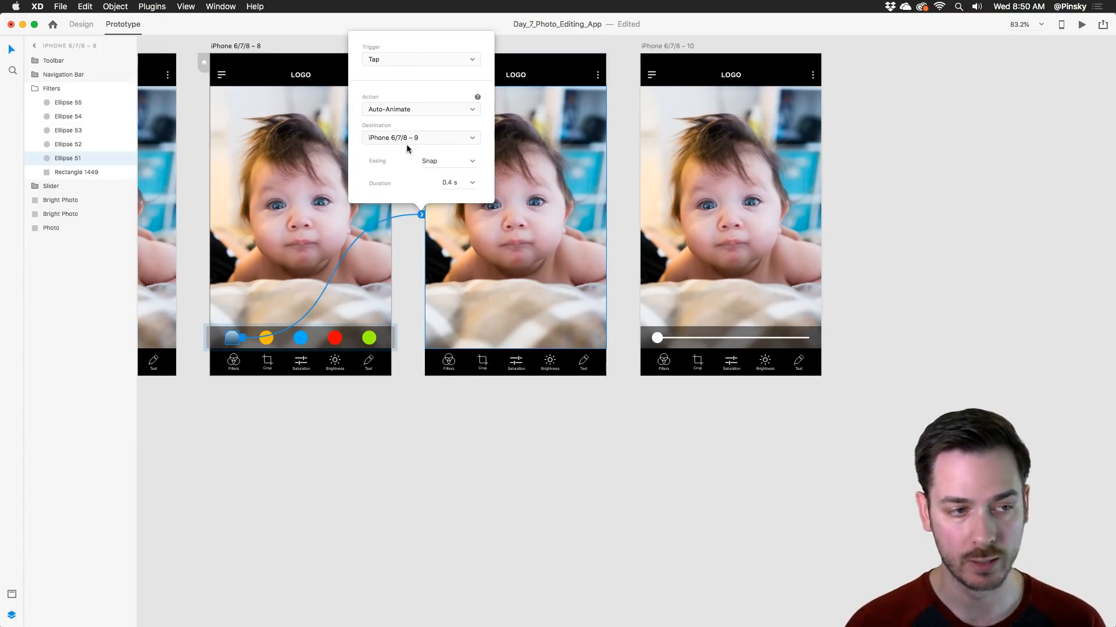
{"action": "left_click", "coordinate": [456, 46]}
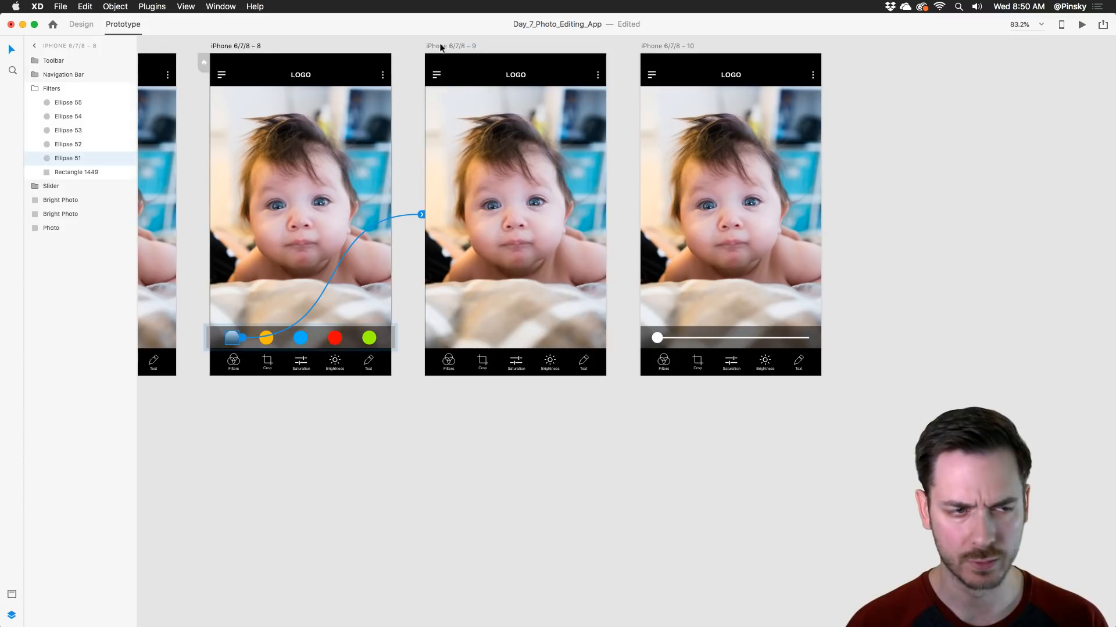
Step: Link artboard iPhone 6/7/8 – 9 to iPhone 6/7/8 – 10 with Time, 0 s delay, Auto-Animate, Snap and 0.4 s
{"action": "left_click", "coordinate": [443, 46]}
{"action": "left_click_drag", "start_coordinate": [610, 203], "coordinate": [687, 203]}
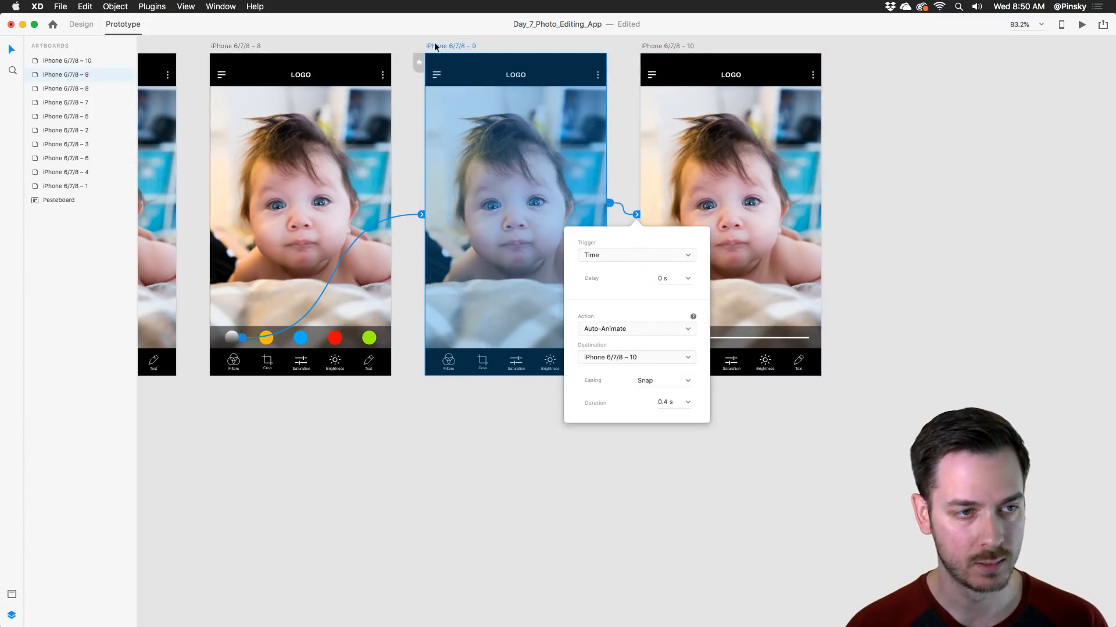
{"action": "left_click", "coordinate": [436, 46]}
{"action": "left_click", "coordinate": [419, 206]}
Step: Preview the prototype from the artboard before the Brightness slider opens, bring up that slider and slide its knob to brighten the photo
{"action": "left_click", "coordinate": [220, 146]}
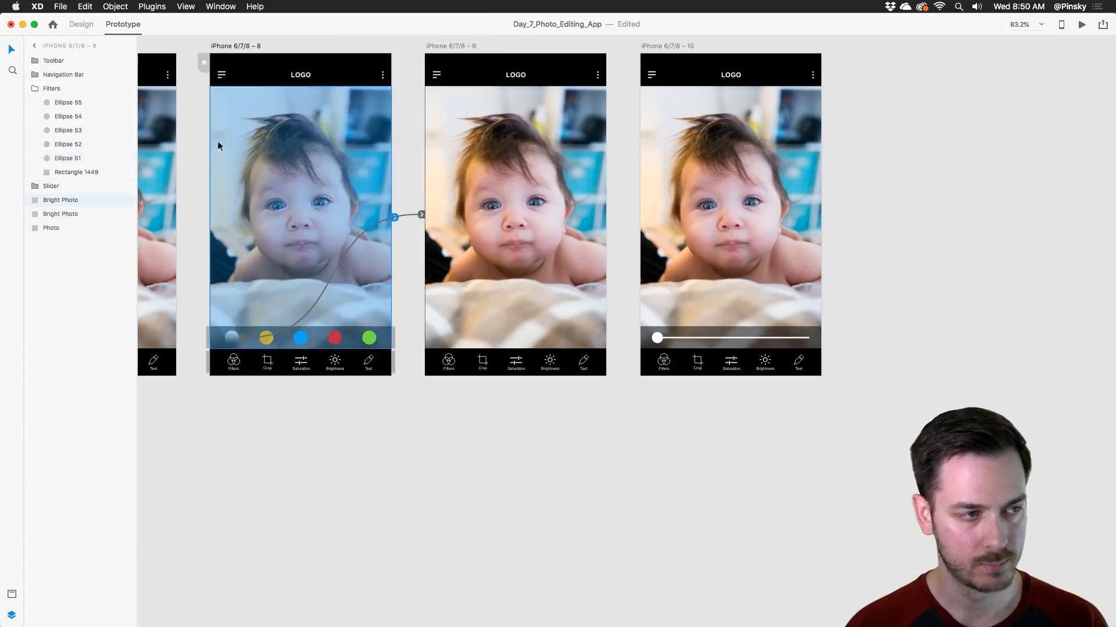
{"action": "scroll", "coordinate": [287, 169], "scroll_direction": "left", "scroll_amount": 5}
{"action": "left_click", "coordinate": [256, 171]}
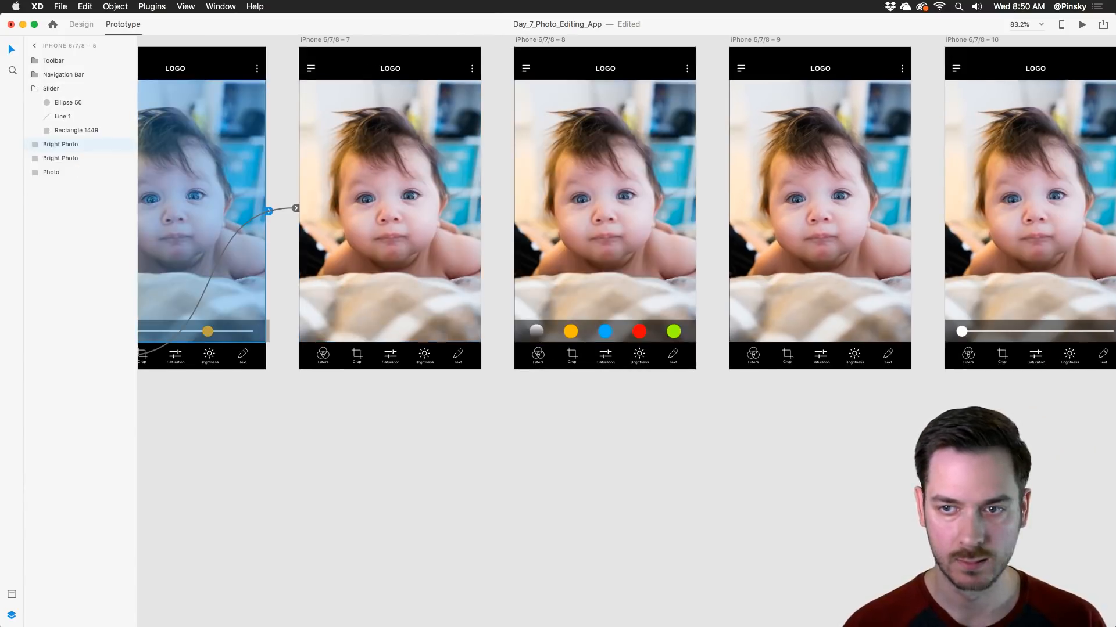
{"action": "scroll", "coordinate": [626, 203], "scroll_direction": "left", "scroll_amount": 10}
{"action": "left_click", "coordinate": [284, 175]}
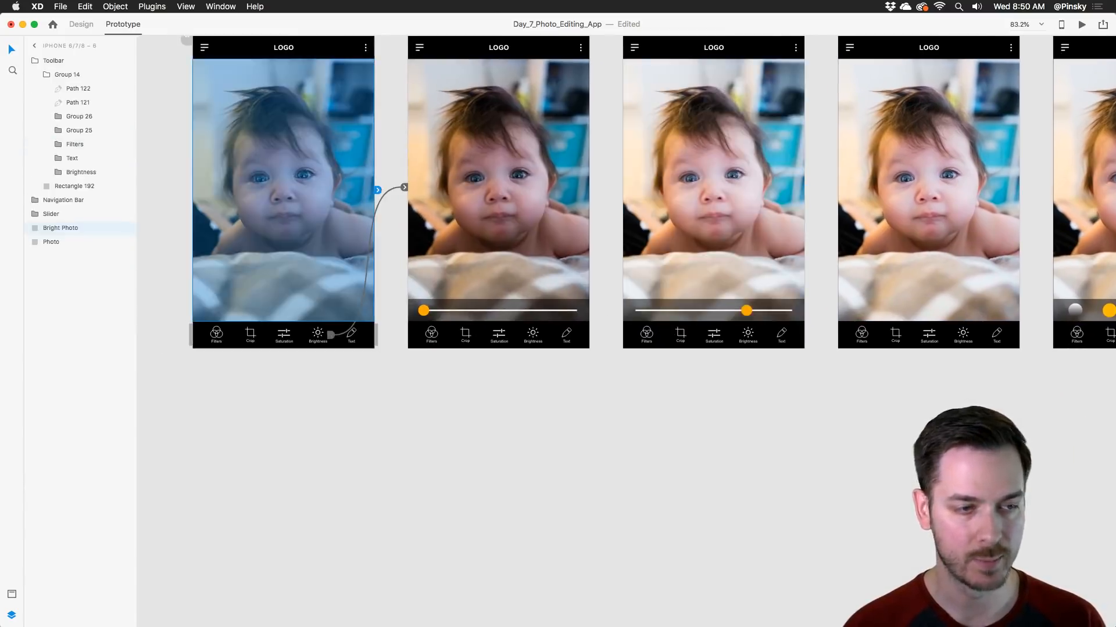
{"action": "left_click", "coordinate": [1080, 25]}
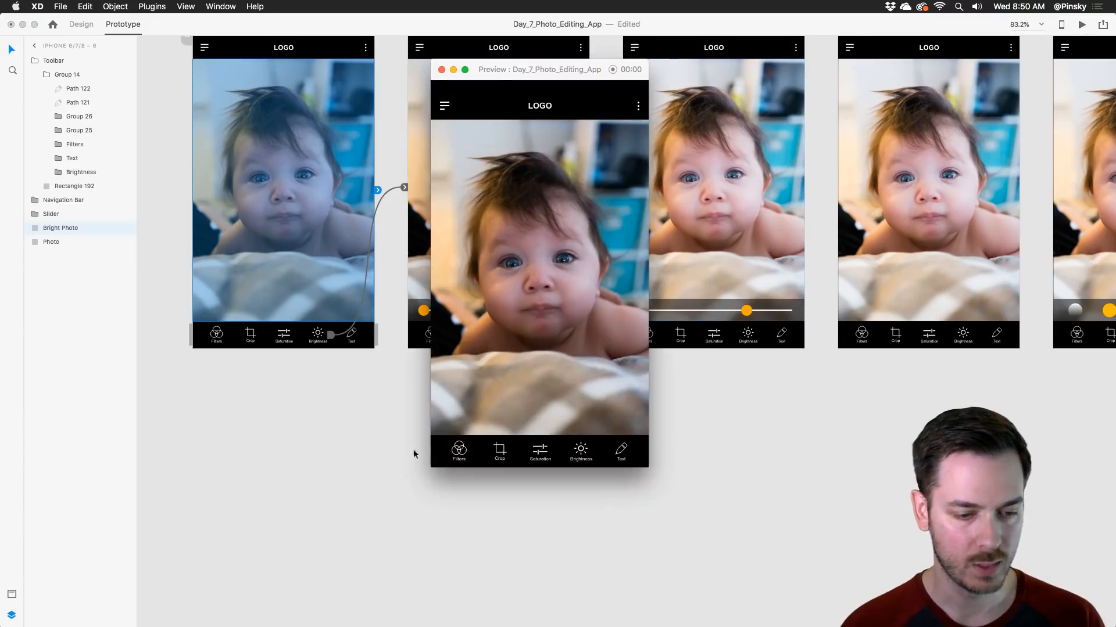
{"action": "left_click", "coordinate": [579, 452]}
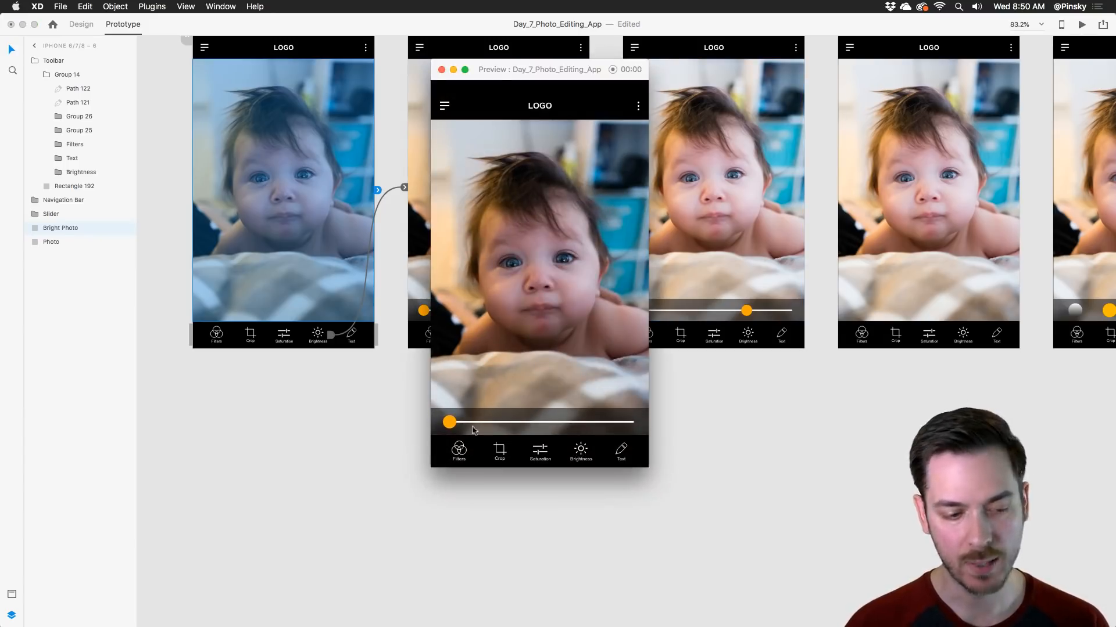
{"action": "left_click_drag", "start_coordinate": [454, 430], "coordinate": [580, 424]}
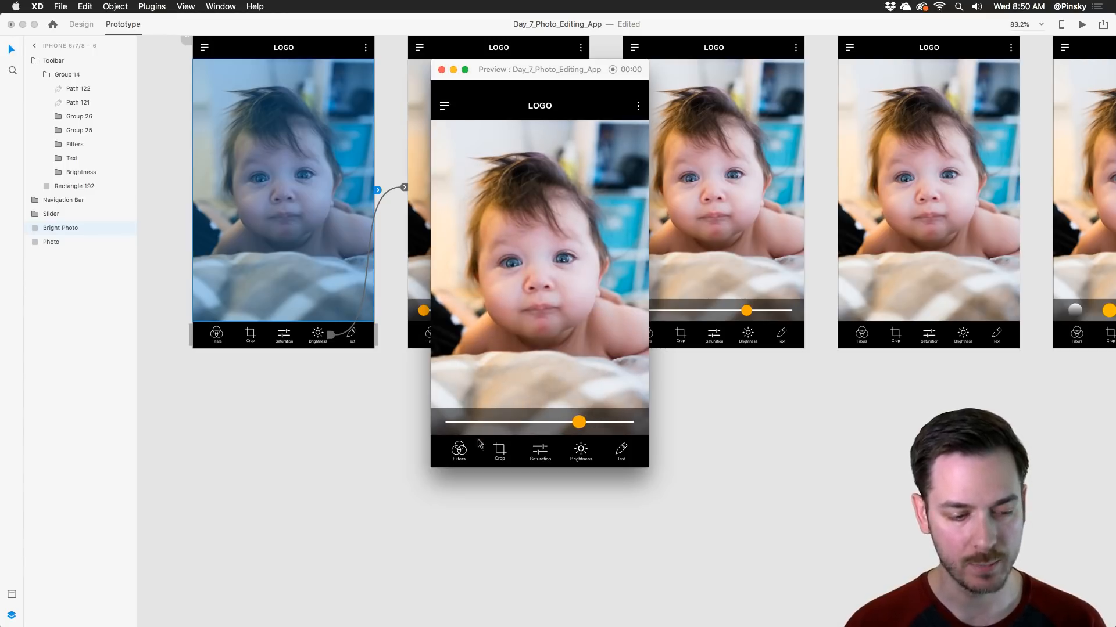
Step: In the preview, open the Filters bar and choose the grey circle to test its strength slider, then return to the canvas
{"action": "left_click", "coordinate": [459, 452]}
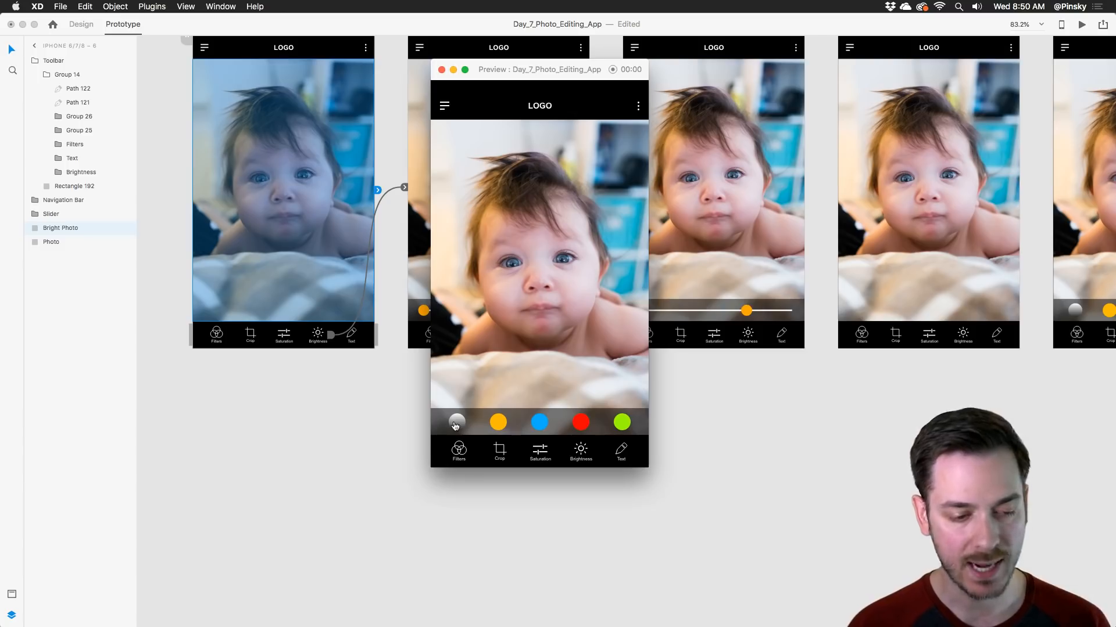
{"action": "left_click", "coordinate": [455, 423]}
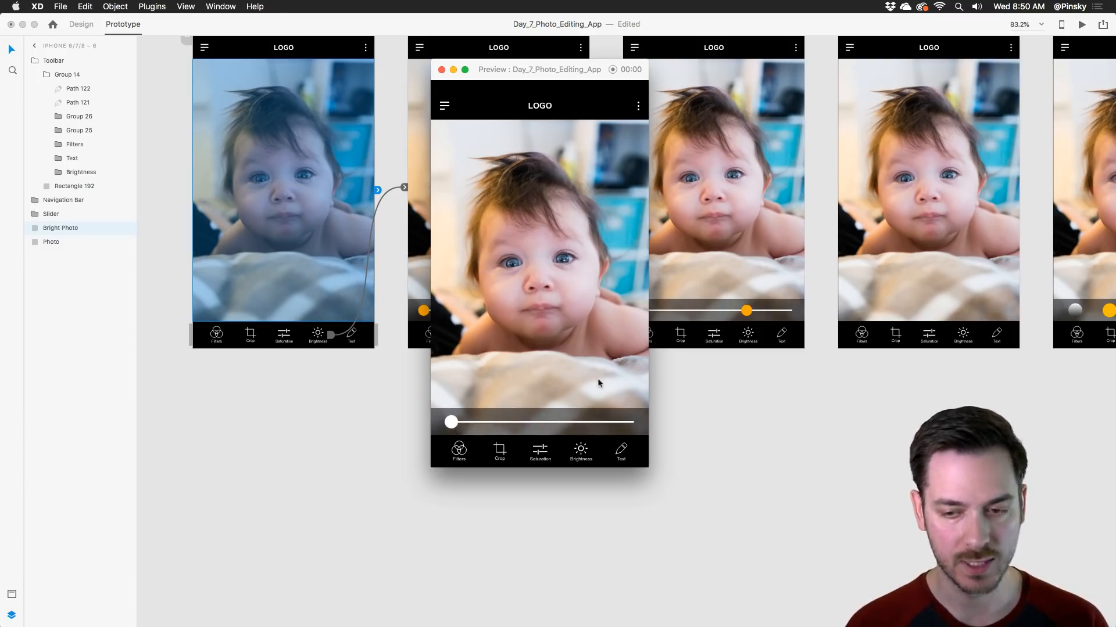
{"action": "left_click", "coordinate": [774, 358]}
Step: Duplicate artboard iPhone 6/7/8 – 10 and place the copy directly beside it, aligned with the same row
{"action": "scroll", "coordinate": [481, 381], "scroll_direction": "right", "scroll_amount": 15}
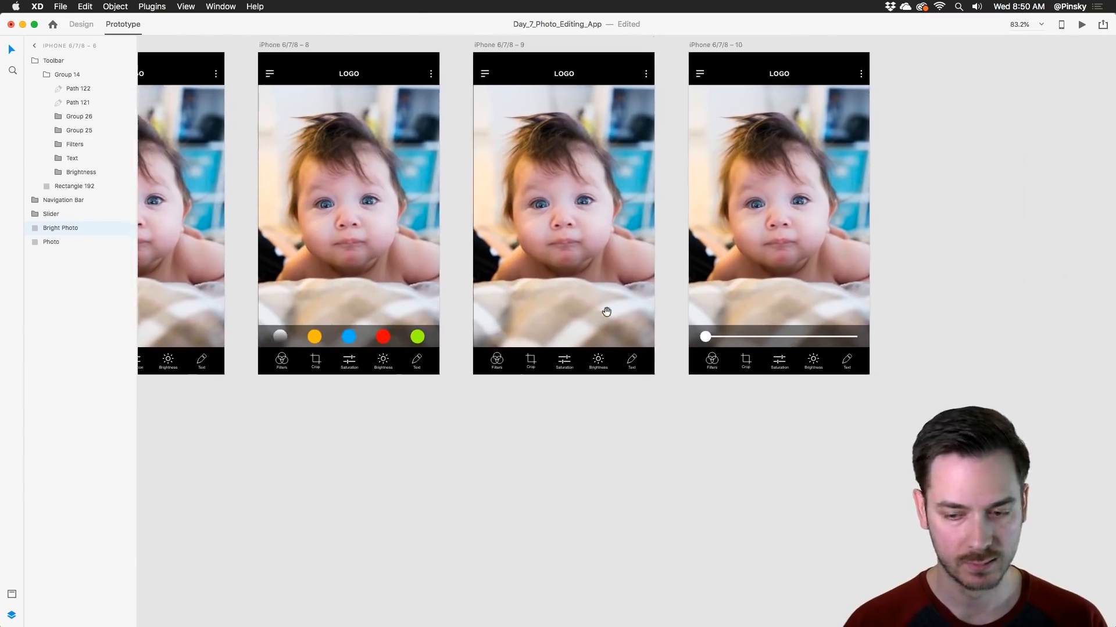
{"action": "scroll", "coordinate": [606, 312], "scroll_direction": "right", "scroll_amount": 5}
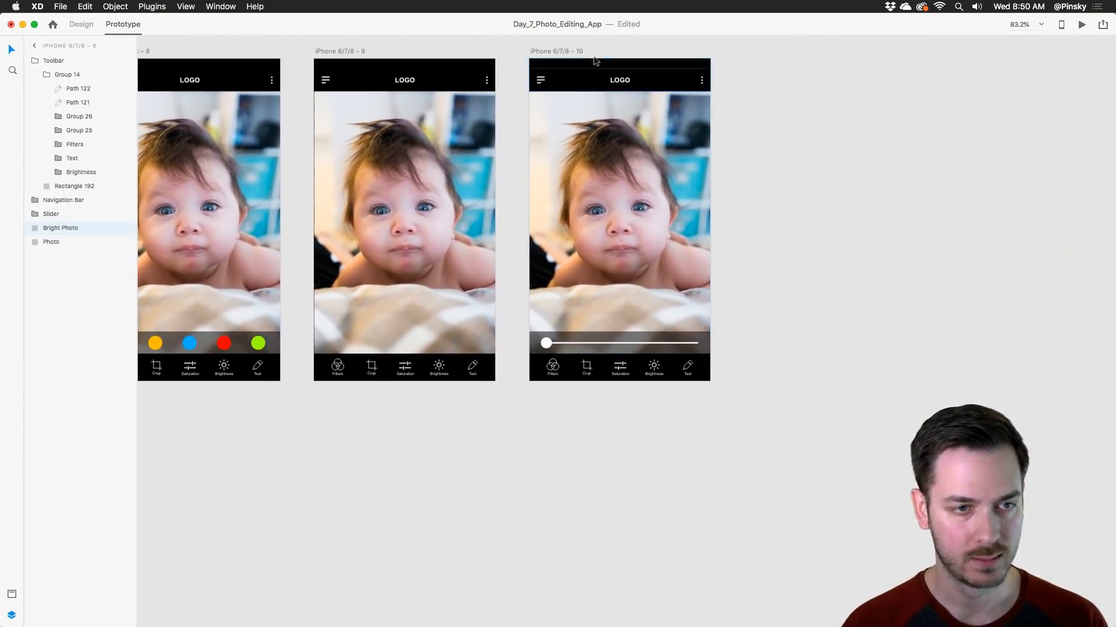
{"action": "left_click_drag", "start_coordinate": [562, 51], "coordinate": [782, 51]}
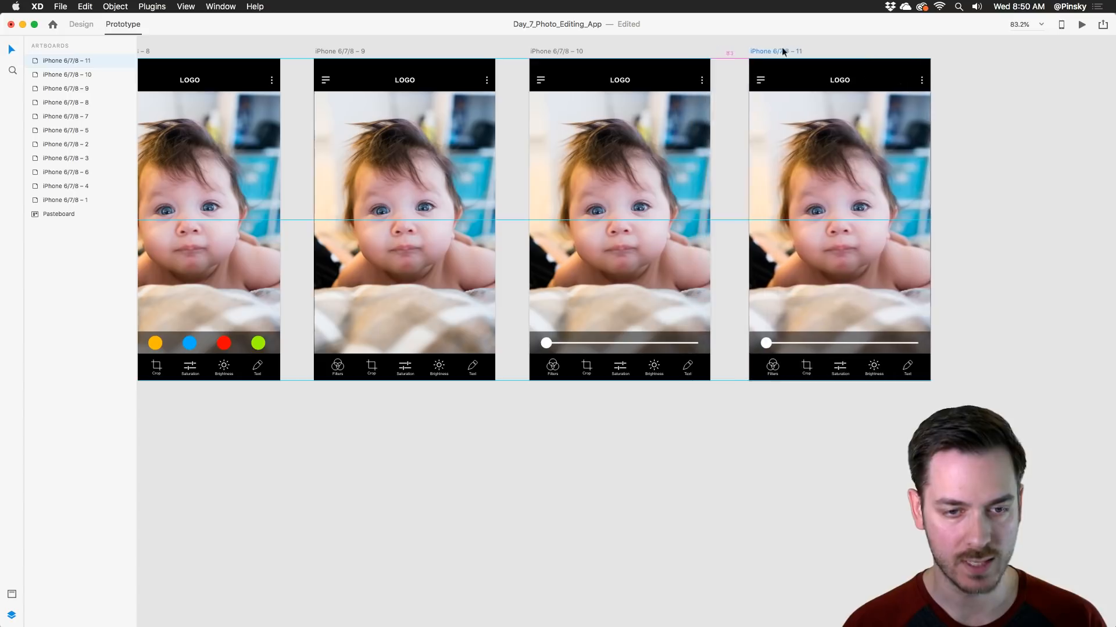
Step: In Design mode, set the topmost Bright Photo layer on iPhone 6/7/8 – 11 to 100% opacity
{"action": "left_click", "coordinate": [83, 25]}
{"action": "scroll", "coordinate": [806, 199], "scroll_direction": "up", "scroll_amount": 3}
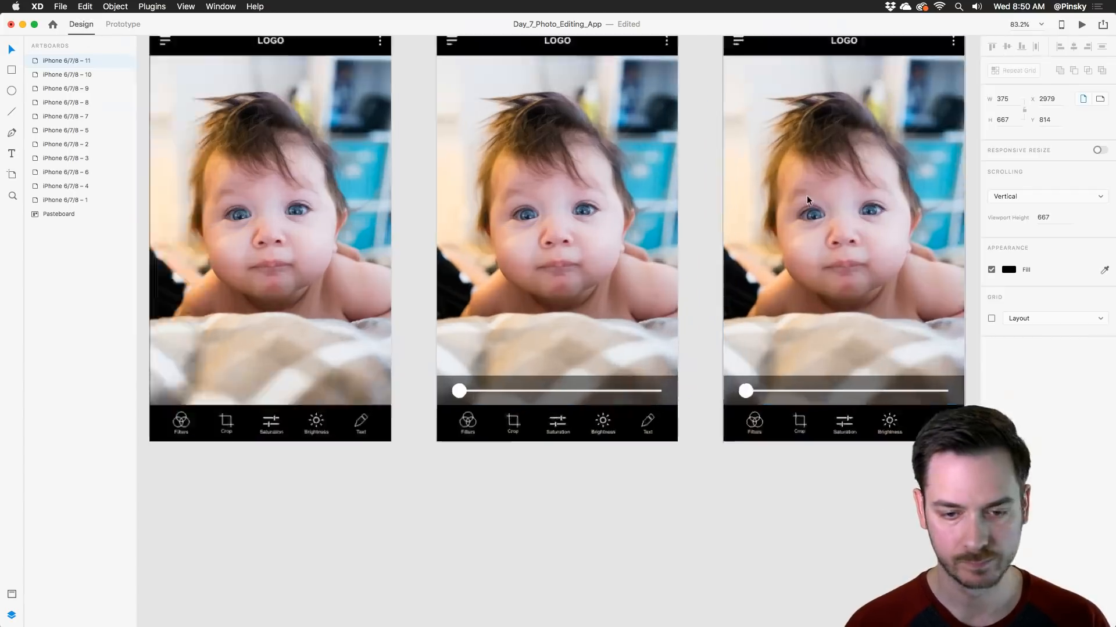
{"action": "scroll", "coordinate": [806, 199], "scroll_direction": "right", "scroll_amount": 5}
{"action": "left_click", "coordinate": [620, 192]}
{"action": "scroll", "coordinate": [620, 192], "scroll_direction": "up", "scroll_amount": 2}
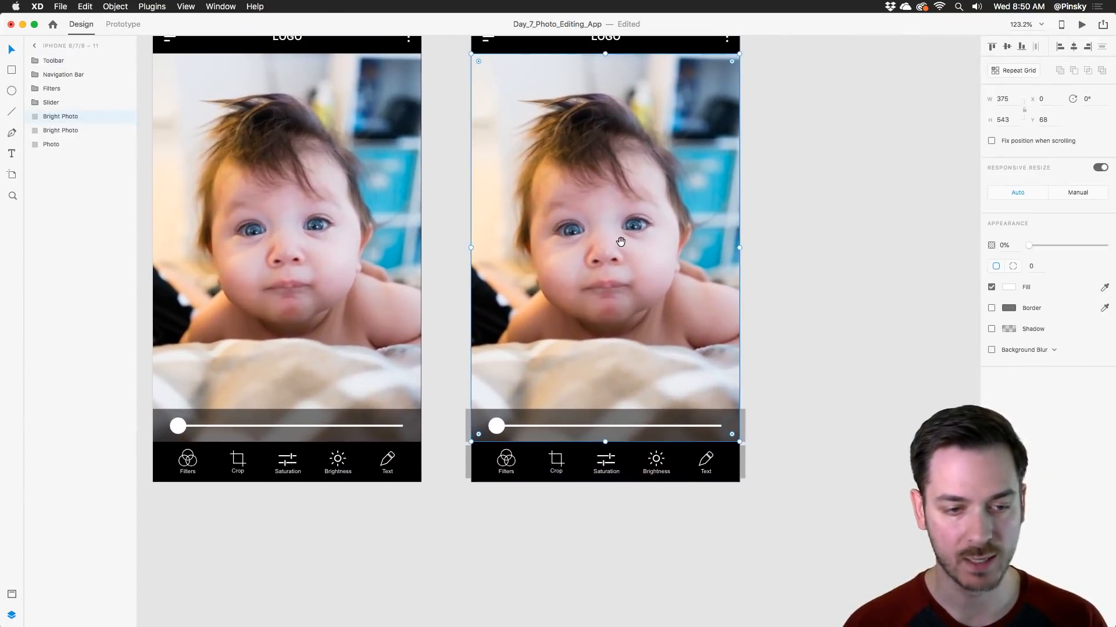
{"action": "left_click_drag", "start_coordinate": [1031, 246], "coordinate": [1106, 245]}
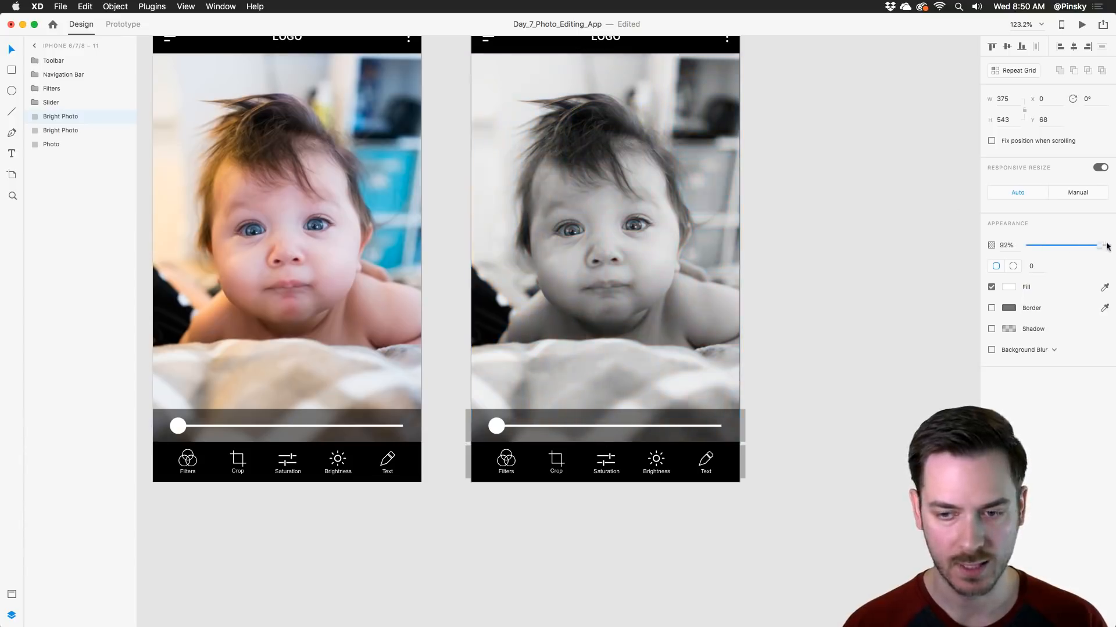
Step: Rename the topmost Bright Photo layer to BW Photo on both iPhone 6/7/8 – 11 and iPhone 6/7/8 – 10
{"action": "double_click", "coordinate": [60, 116]}
{"action": "double_click", "coordinate": [52, 119]}
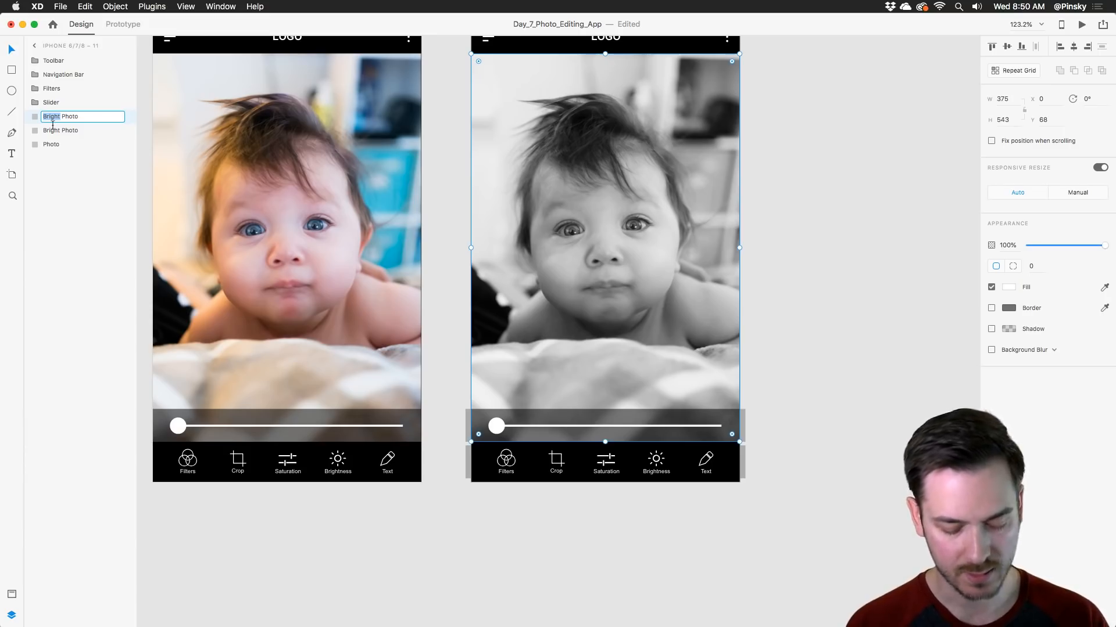
{"action": "type", "text": "B"}
{"action": "left_click", "coordinate": [360, 290]}
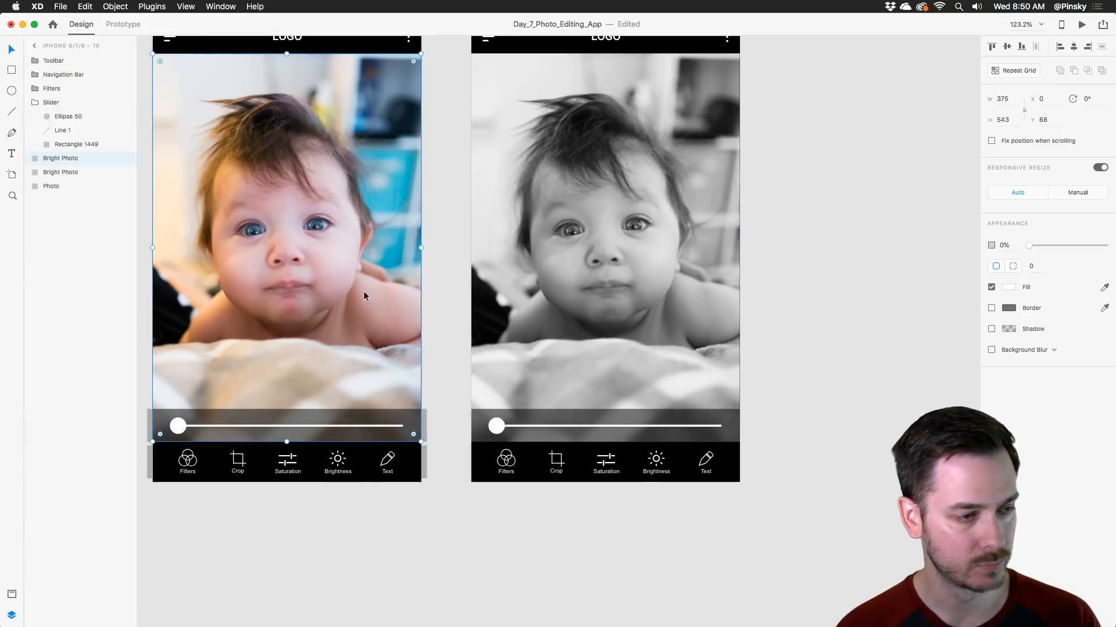
{"action": "left_click_drag", "start_coordinate": [266, 200], "coordinate": [459, 197]}
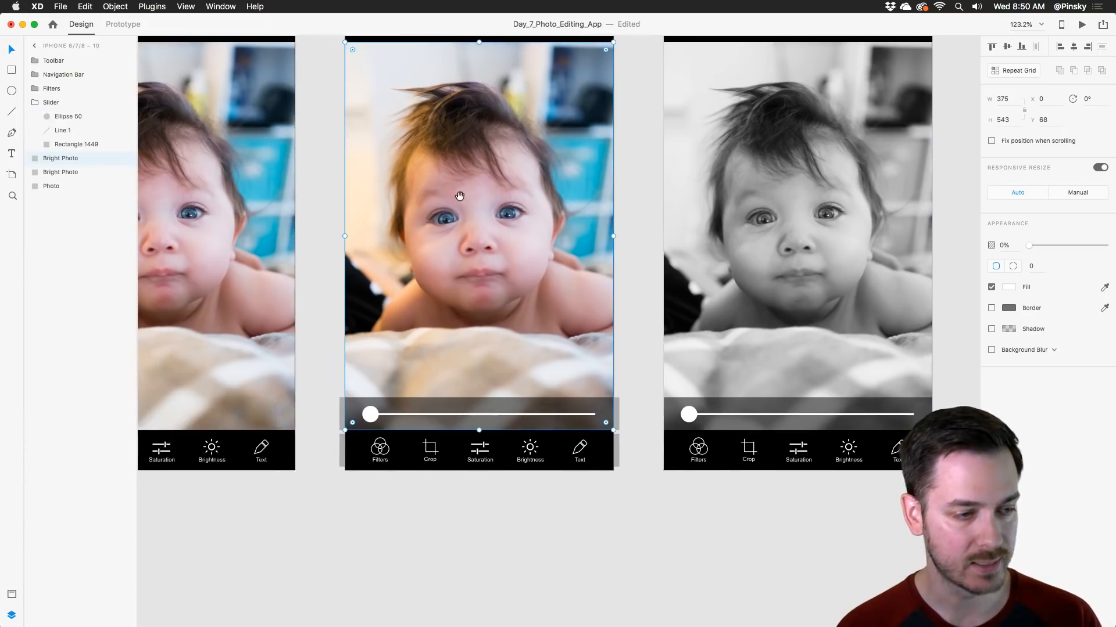
{"action": "double_click", "coordinate": [49, 159]}
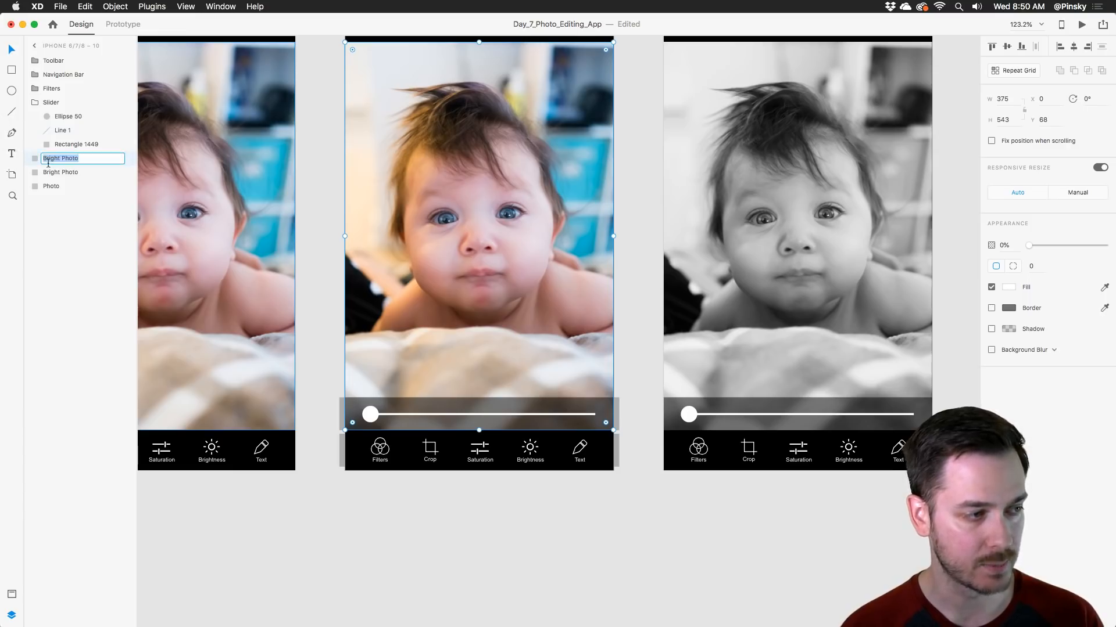
{"action": "double_click", "coordinate": [49, 159]}
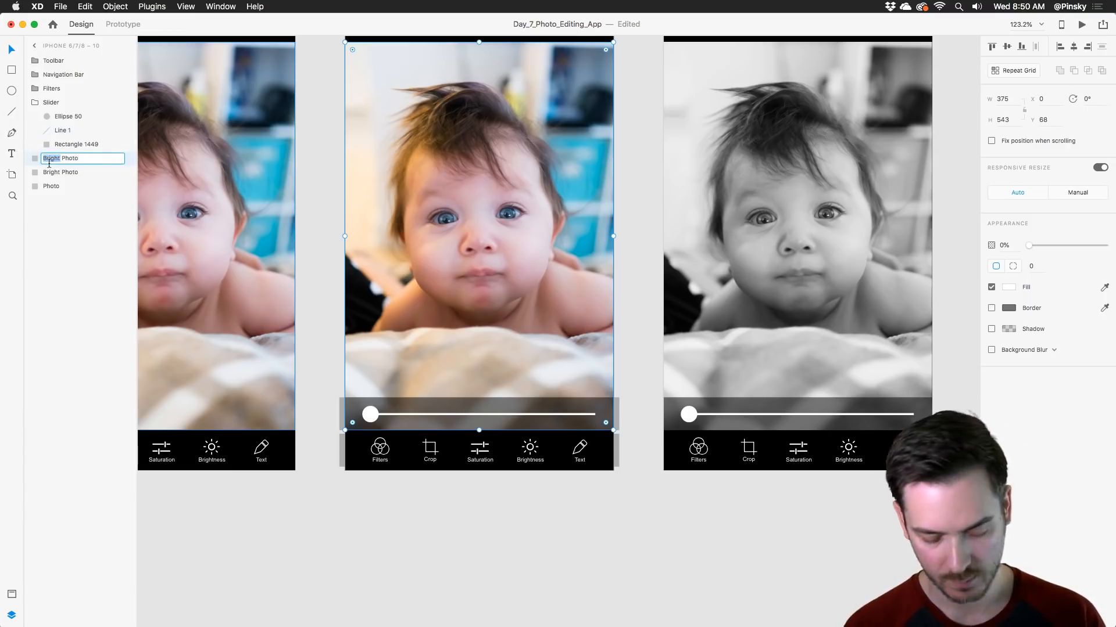
{"action": "type", "text": "Blur"}
{"action": "key", "text": "Return"}
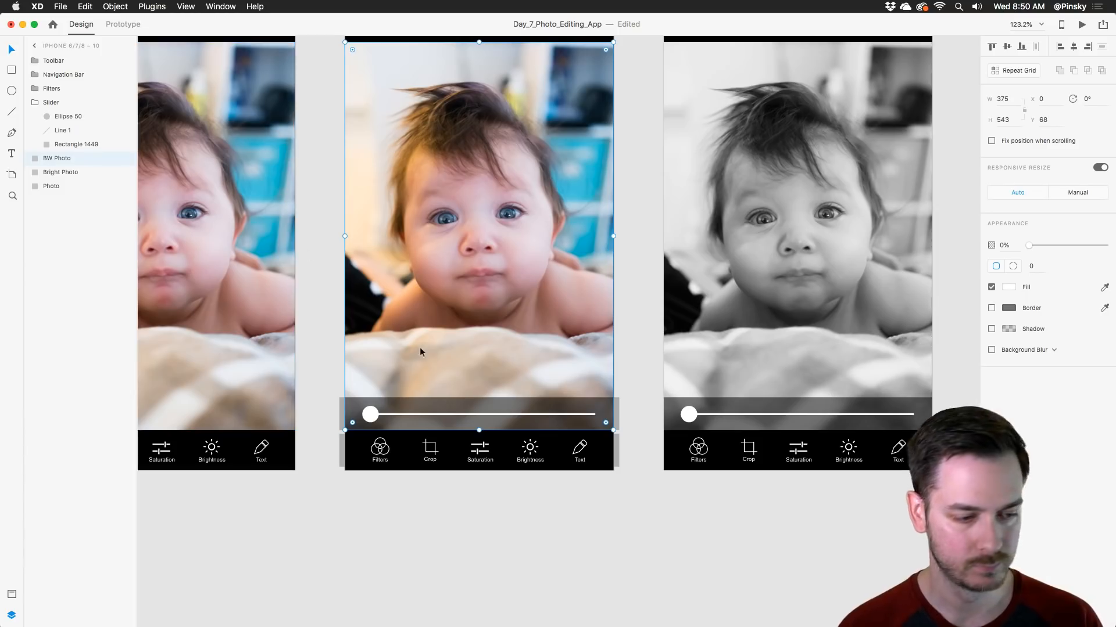
Step: On iPhone 6/7/8 – 11, move the white slider knob along its line to the far end at X 328
{"action": "scroll", "coordinate": [677, 414], "scroll_direction": "right", "scroll_amount": 5}
{"action": "left_click", "coordinate": [577, 417]}
{"action": "double_click", "coordinate": [577, 417]}
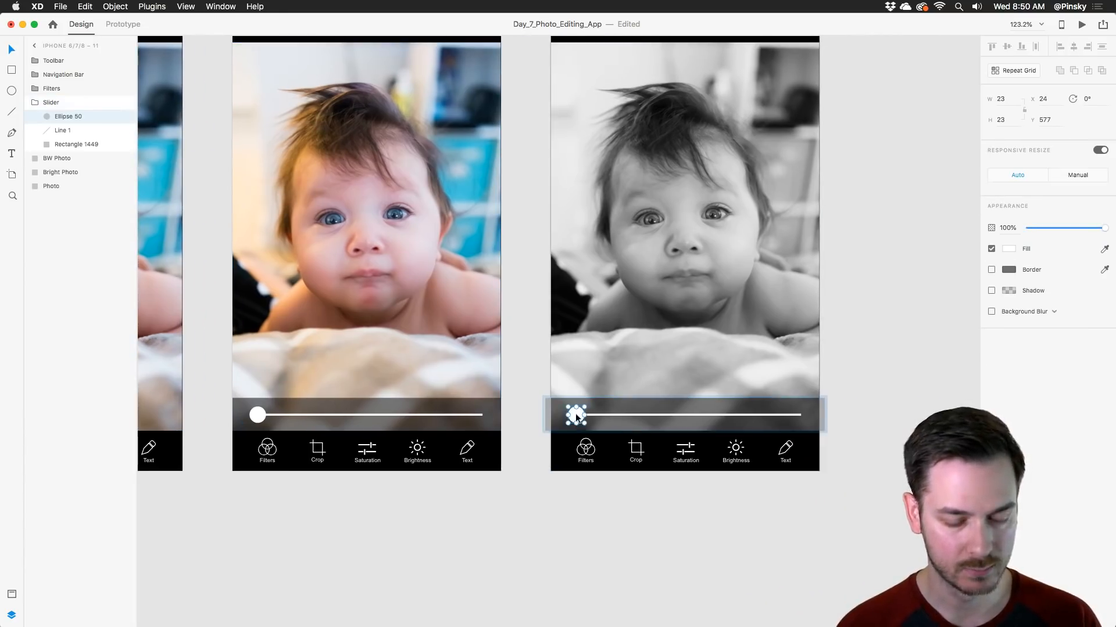
{"action": "left_click_drag", "start_coordinate": [576, 416], "coordinate": [794, 409]}
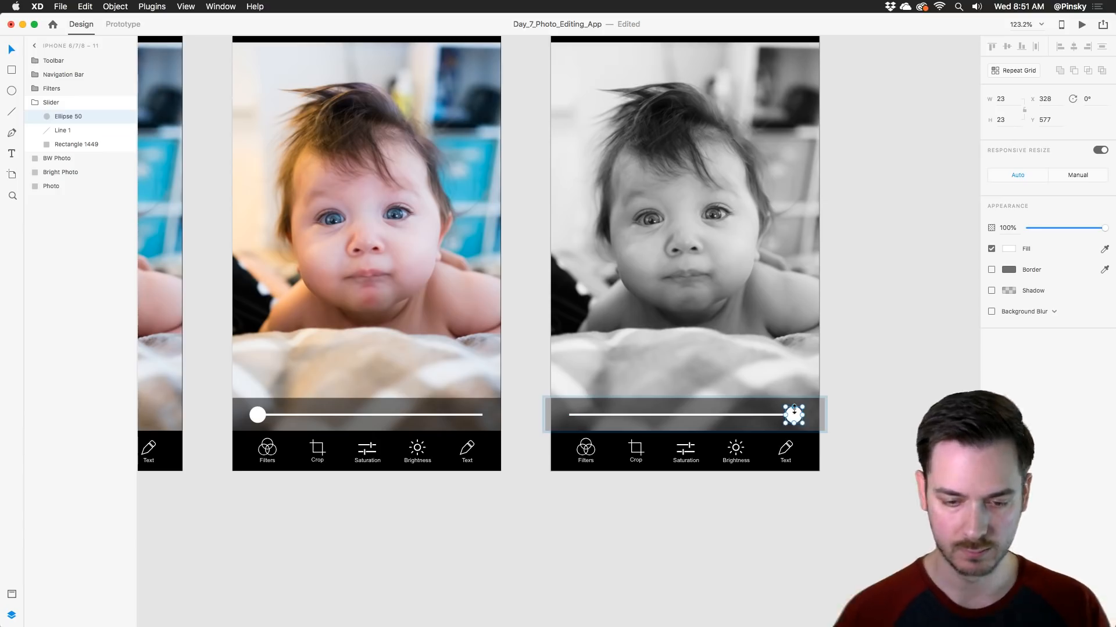
Step: In Prototype mode, link the slider knob on iPhone 6/7/8 – 10 to iPhone 6/7/8 – 11 with Drag, Auto-Animate and easing None
{"action": "scroll", "coordinate": [543, 375], "scroll_direction": "down", "scroll_amount": 3}
{"action": "scroll", "coordinate": [630, 288], "scroll_direction": "left", "scroll_amount": 1}
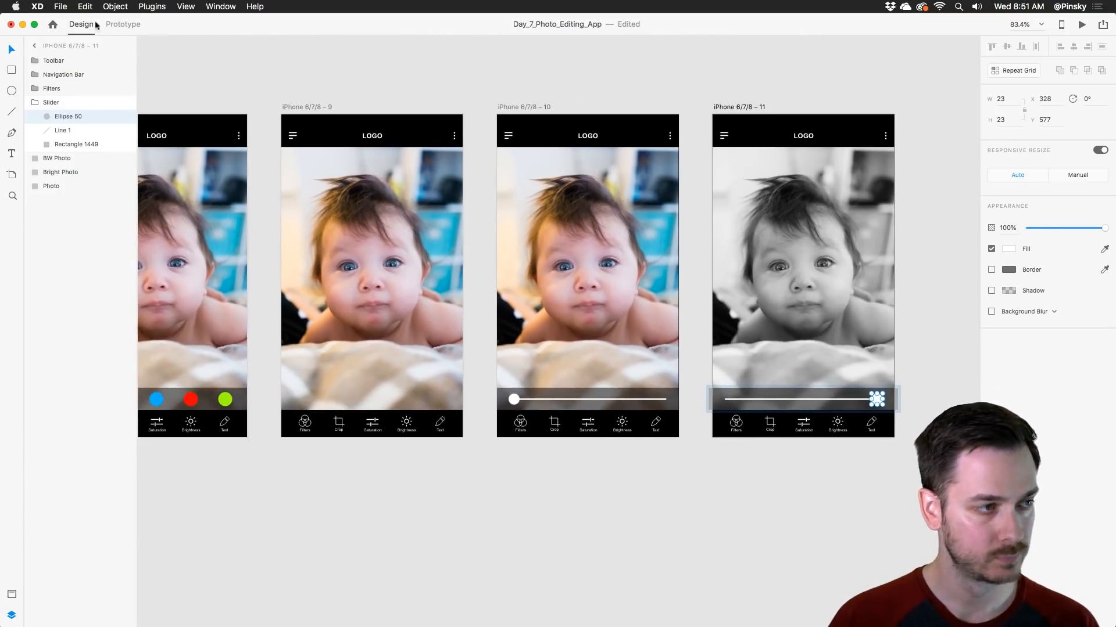
{"action": "left_click", "coordinate": [116, 24]}
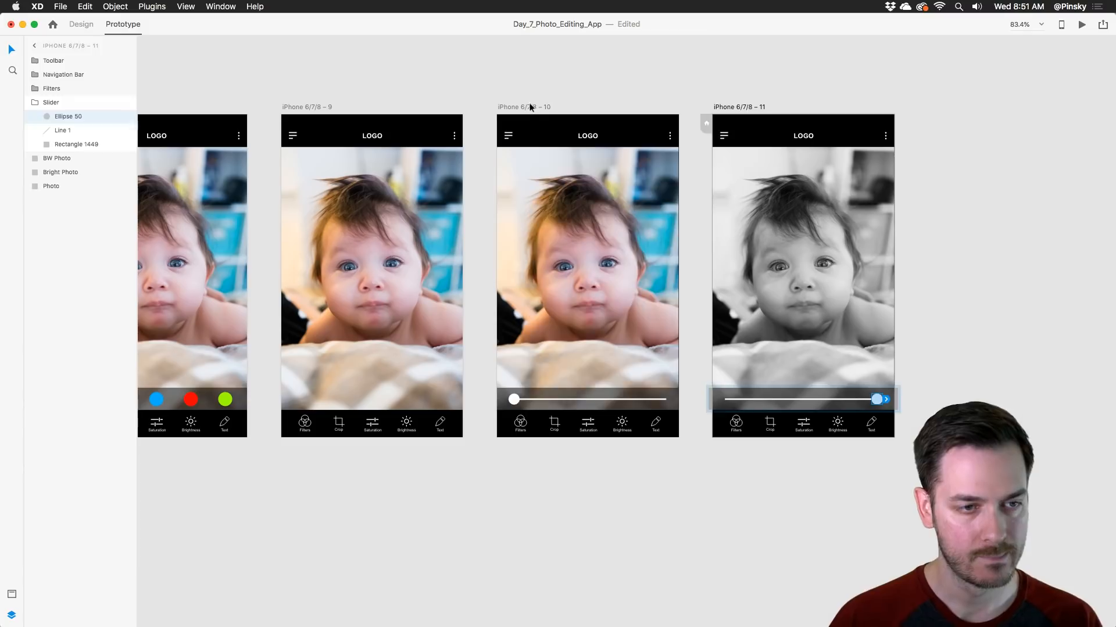
{"action": "left_click", "coordinate": [507, 106]}
{"action": "scroll", "coordinate": [651, 287], "scroll_direction": "up", "scroll_amount": 3}
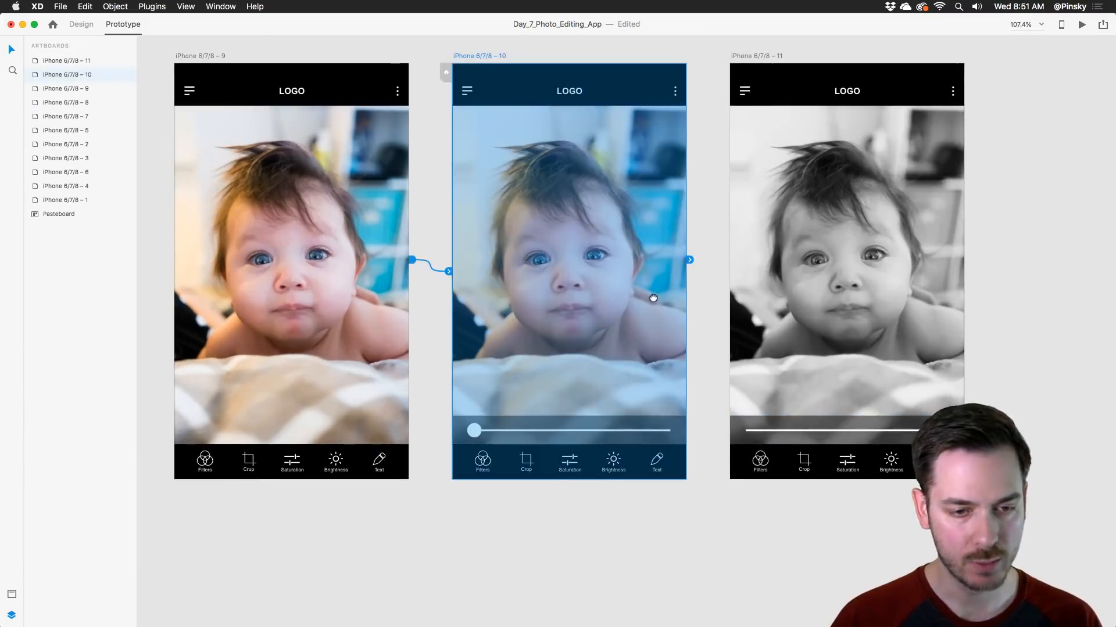
{"action": "double_click", "coordinate": [423, 427]}
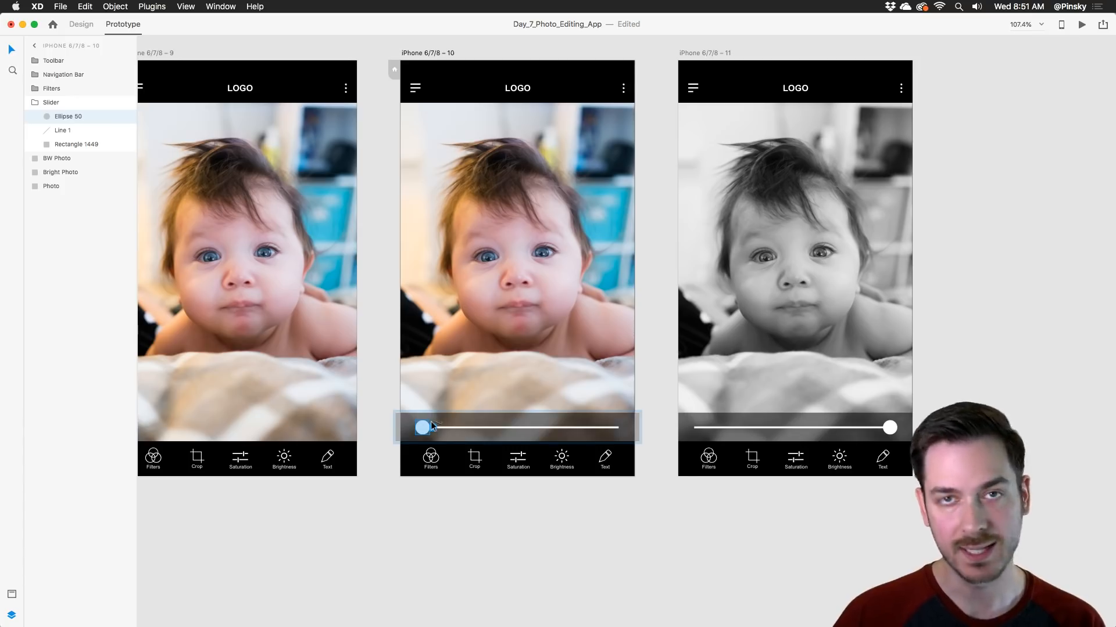
{"action": "left_click_drag", "start_coordinate": [437, 430], "coordinate": [709, 273]}
{"action": "left_click", "coordinate": [631, 112]}
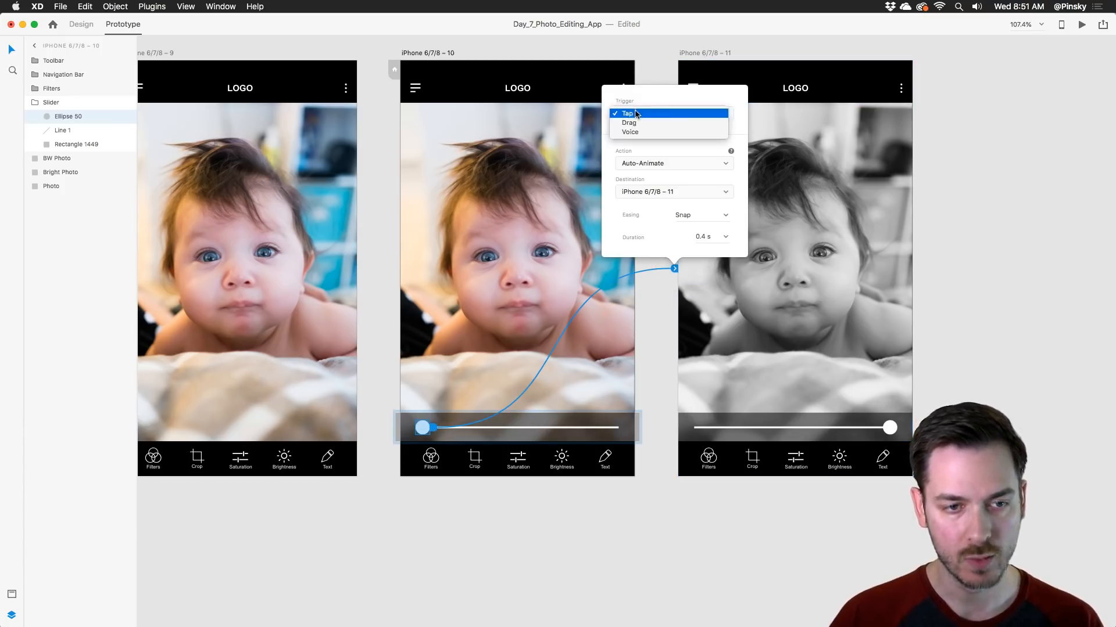
{"action": "left_click", "coordinate": [632, 124]}
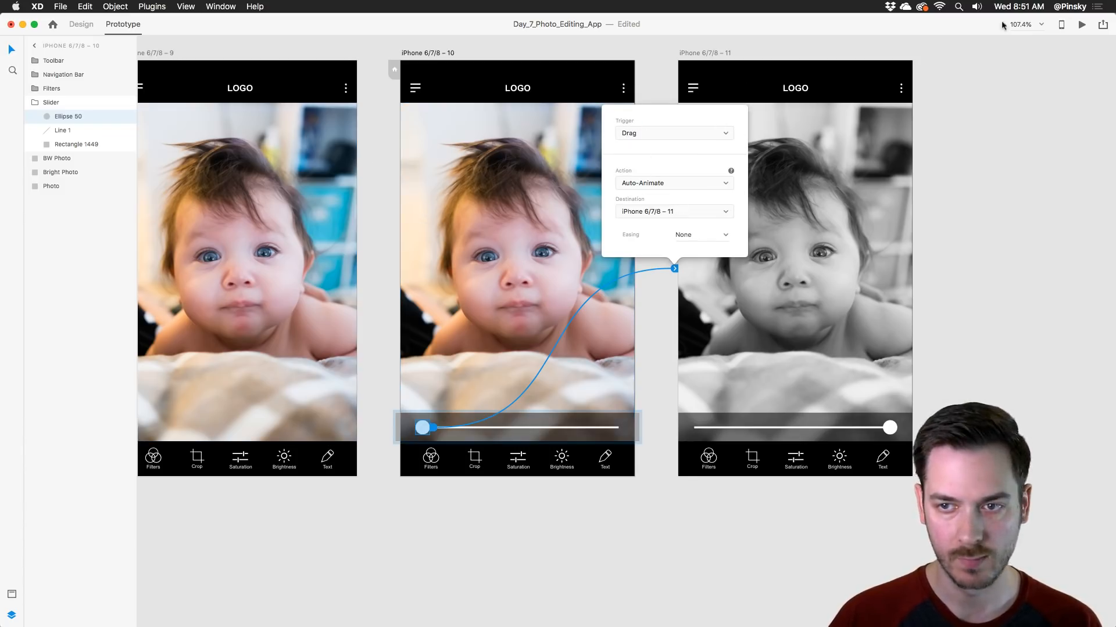
Step: Preview iPhone 6/7/8 – 10 and slide the white knob to the far end to test the black-and-white filter
{"action": "left_click", "coordinate": [1084, 26]}
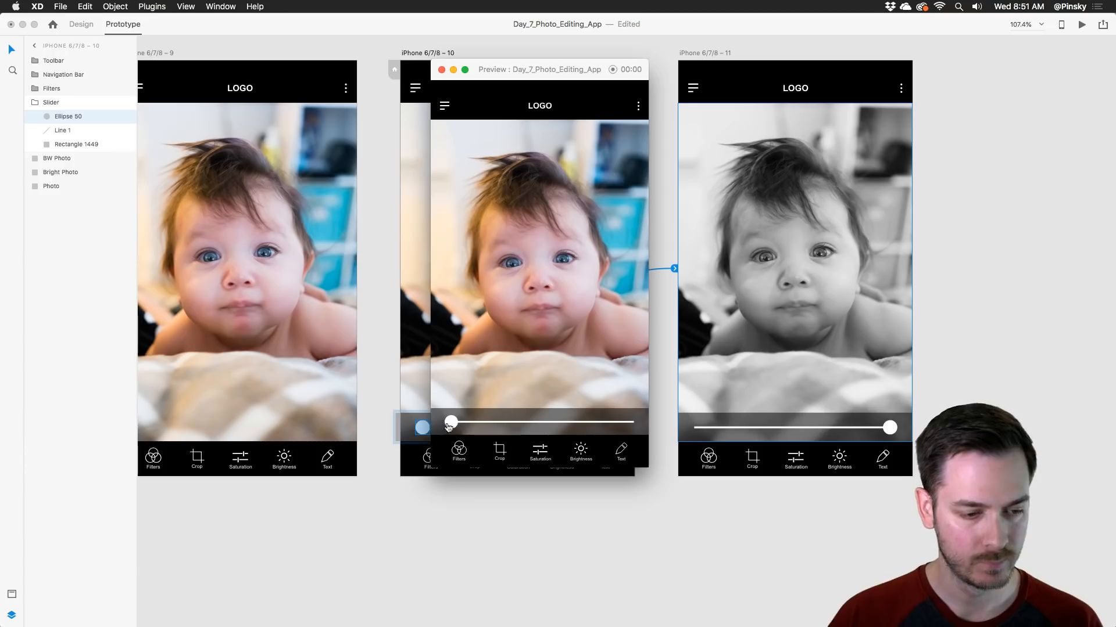
{"action": "left_click_drag", "start_coordinate": [451, 426], "coordinate": [728, 381]}
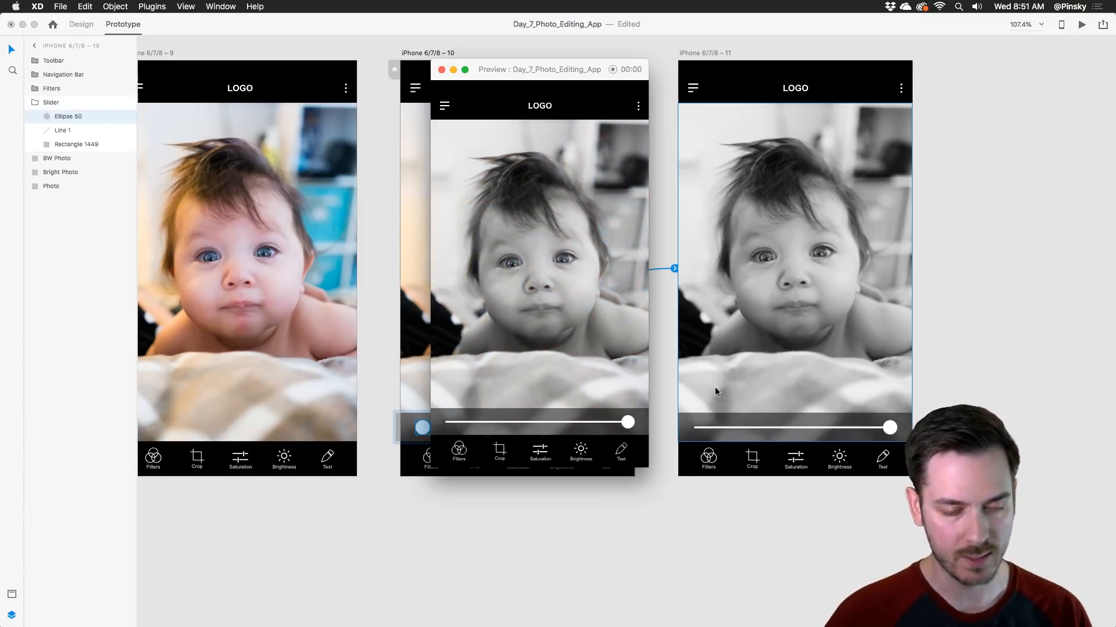
{"action": "left_click", "coordinate": [715, 387]}
Step: In Design mode, apply a blur effect to the BW Photo layer on iPhone 6/7/8 – 11
{"action": "left_click", "coordinate": [819, 251]}
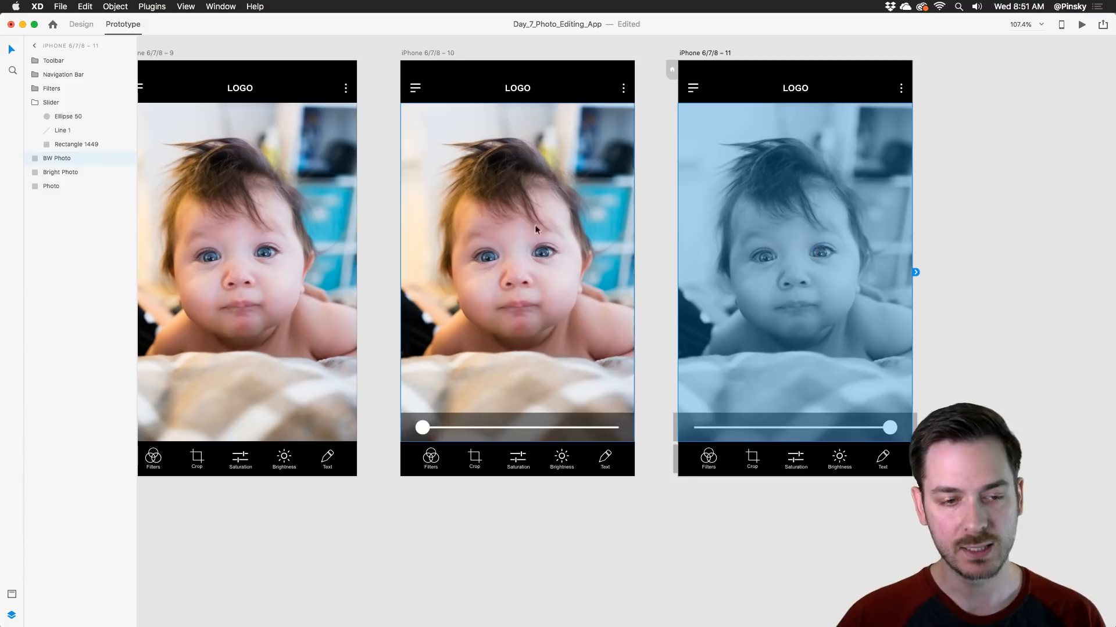
{"action": "left_click", "coordinate": [72, 25]}
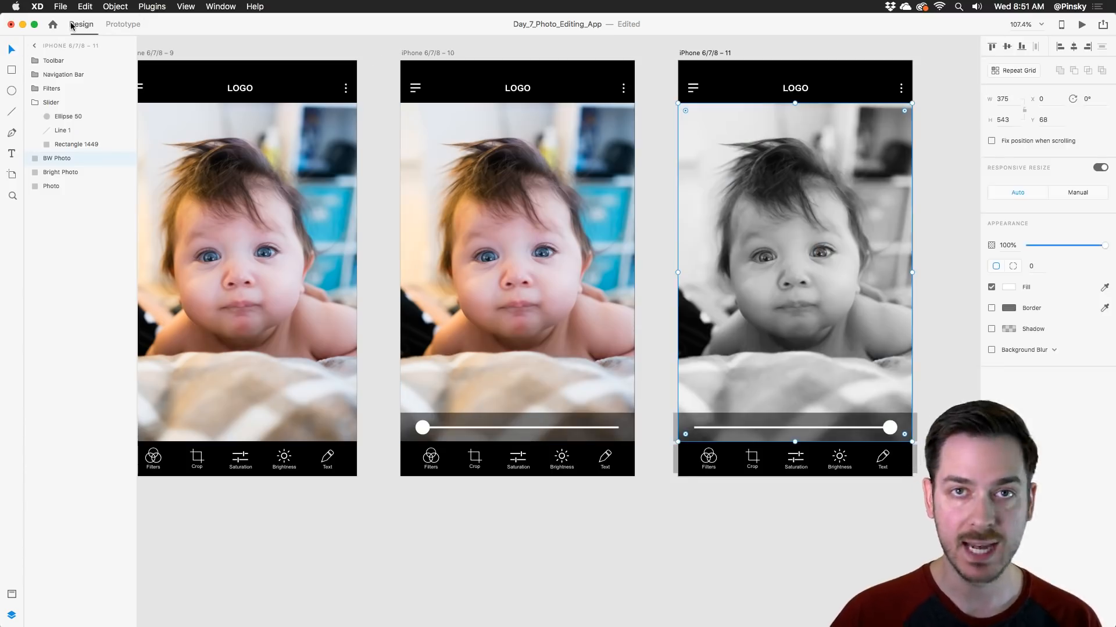
{"action": "left_click", "coordinate": [1055, 350]}
{"action": "left_click", "coordinate": [1029, 358]}
Step: Preview iPhone 6/7/8 – 10 again and slide the white knob fully across to test the blurred black-and-white filter
{"action": "left_click", "coordinate": [532, 243]}
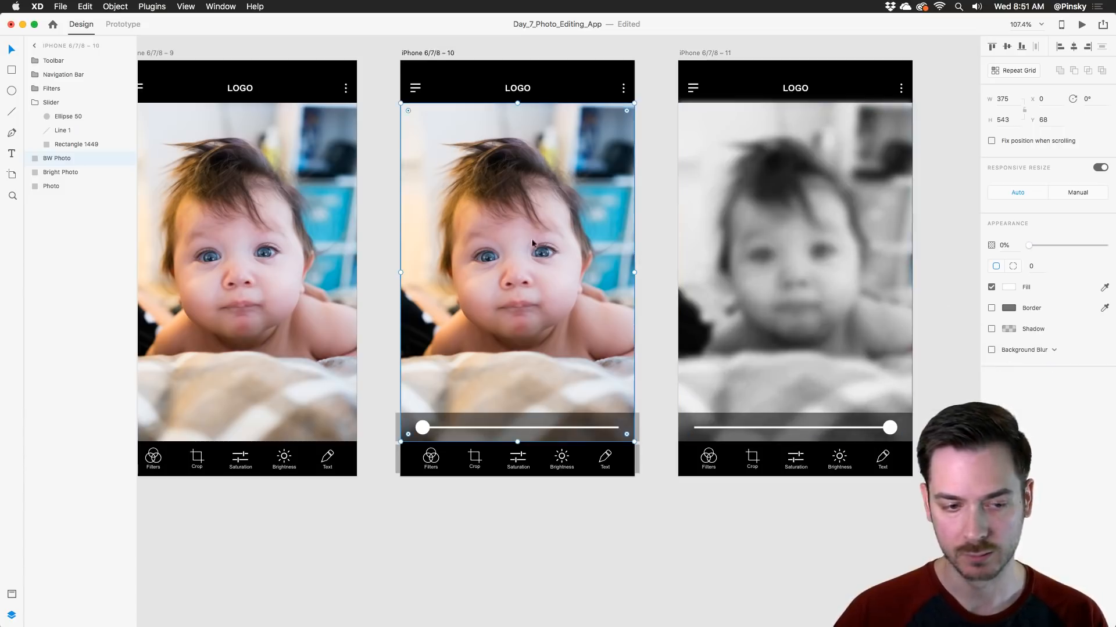
{"action": "left_click", "coordinate": [1082, 24]}
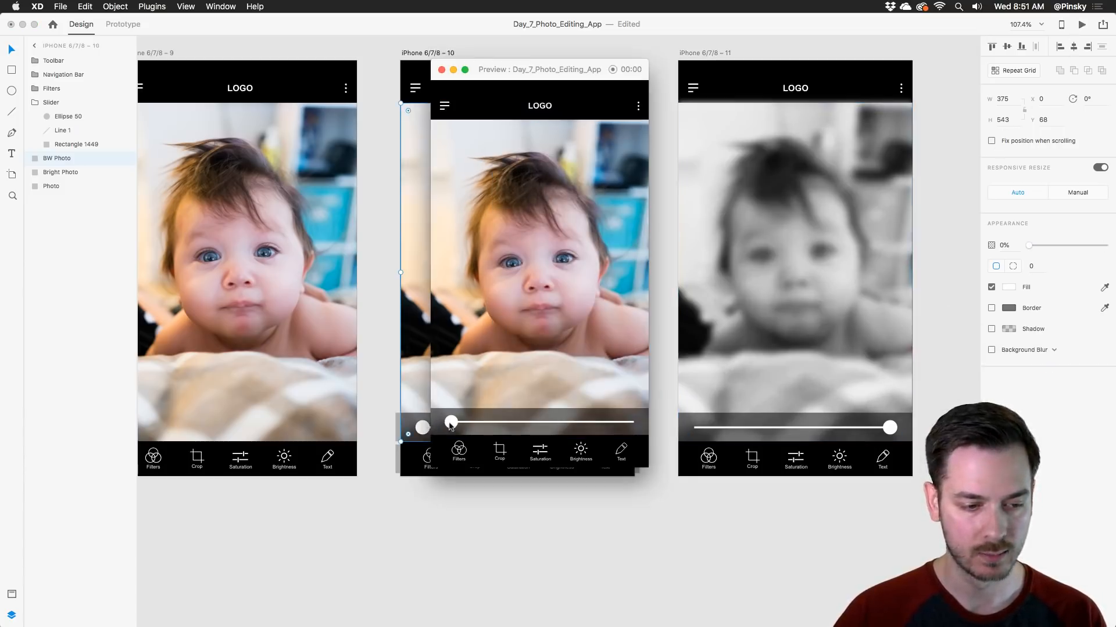
{"action": "left_click_drag", "start_coordinate": [451, 424], "coordinate": [662, 424]}
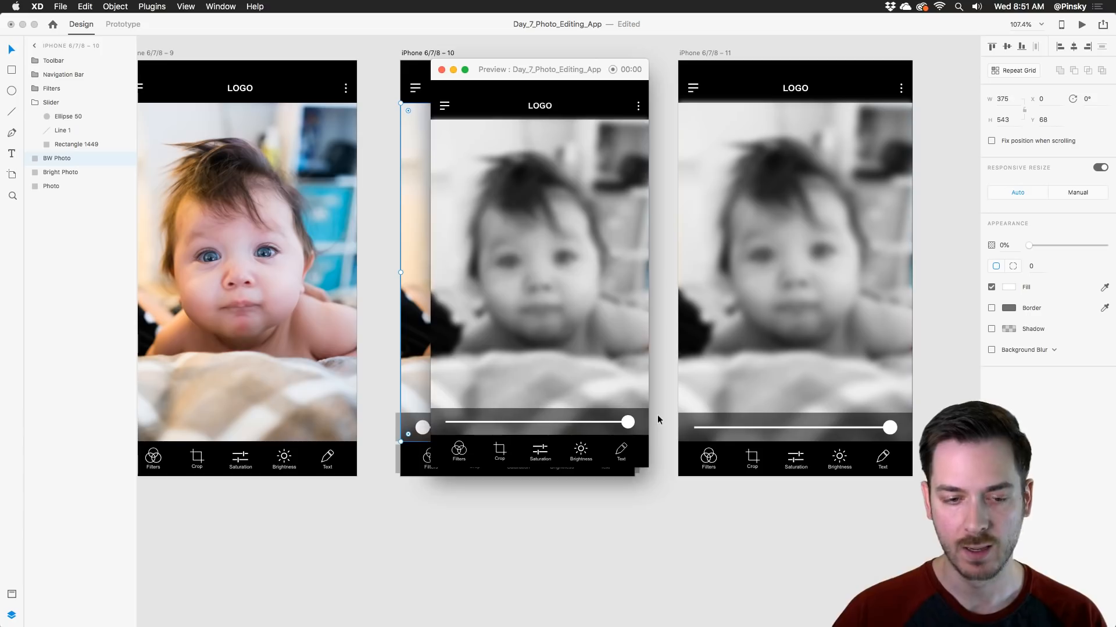
Step: Close the preview and remove the blur from the BW Photo layer on iPhone 6/7/8 – 11
{"action": "left_click", "coordinate": [658, 419]}
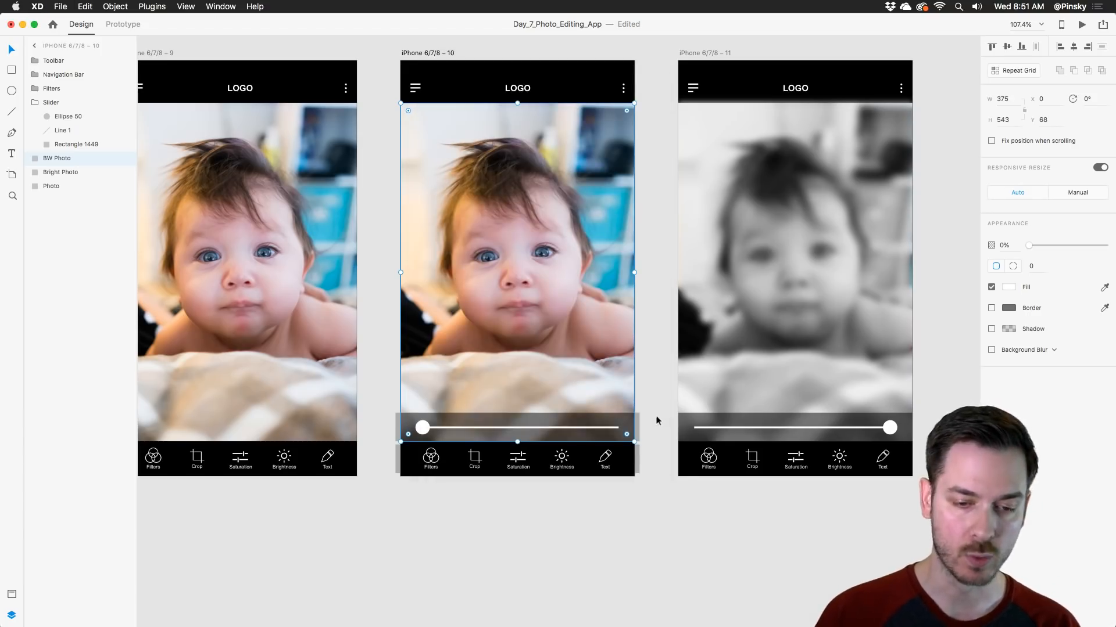
{"action": "left_click", "coordinate": [831, 270]}
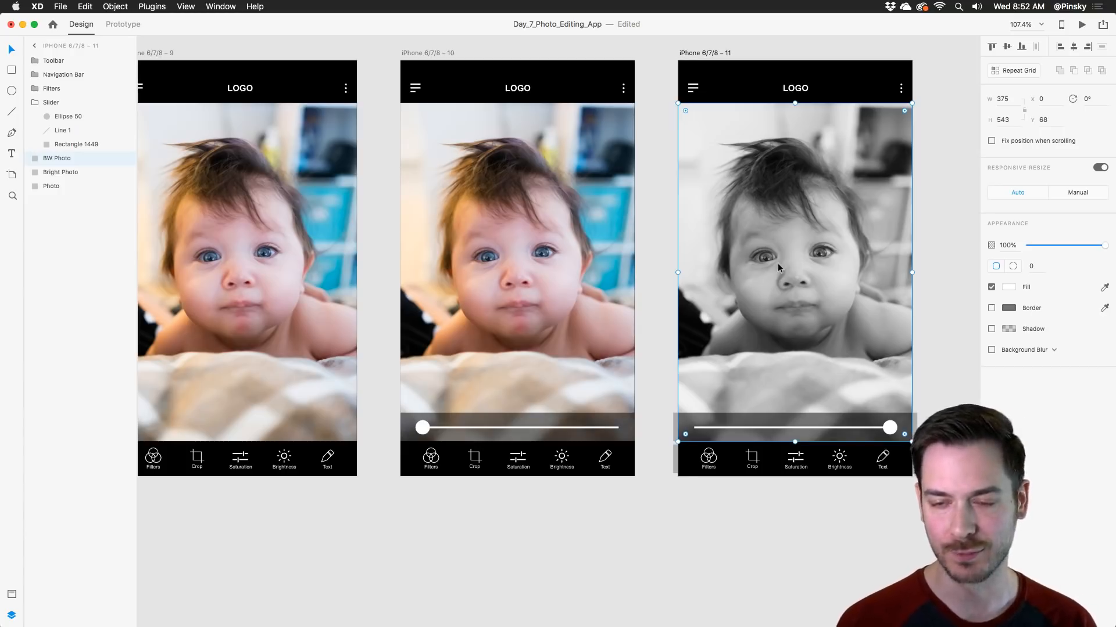
Step: Preview iPhone 6/7/8 – 6, open Brightness and slide the orange knob forward to test the brightening
{"action": "scroll", "coordinate": [778, 262], "scroll_direction": "down", "scroll_amount": 5}
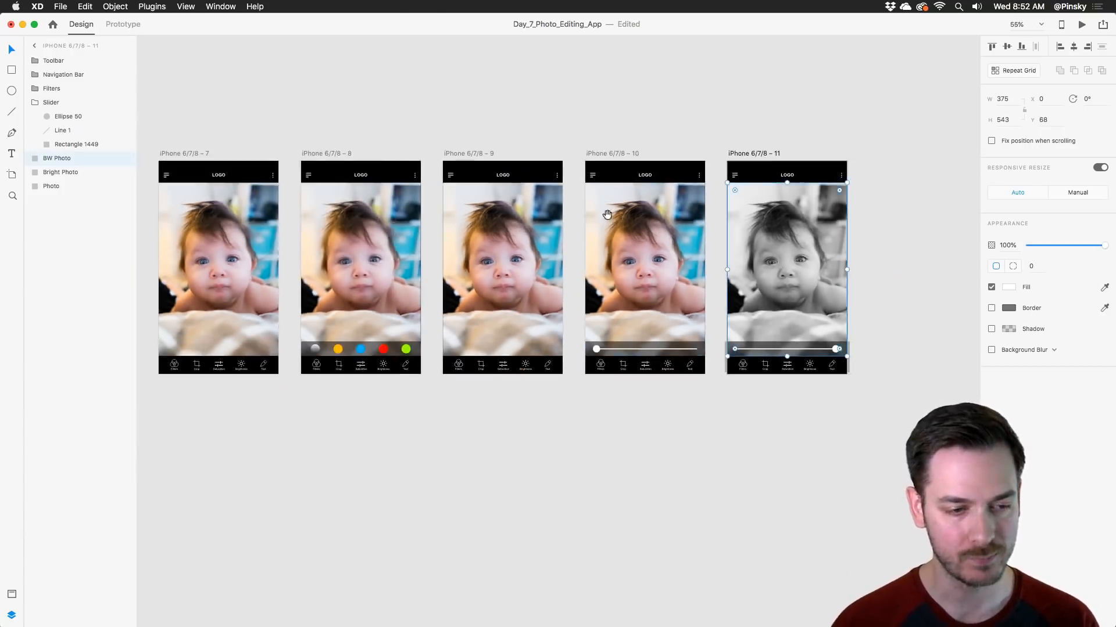
{"action": "scroll", "coordinate": [701, 170], "scroll_direction": "left", "scroll_amount": 10}
{"action": "scroll", "coordinate": [700, 171], "scroll_direction": "right", "scroll_amount": 4}
{"action": "scroll", "coordinate": [700, 171], "scroll_direction": "down", "scroll_amount": 3}
{"action": "left_click", "coordinate": [284, 186]}
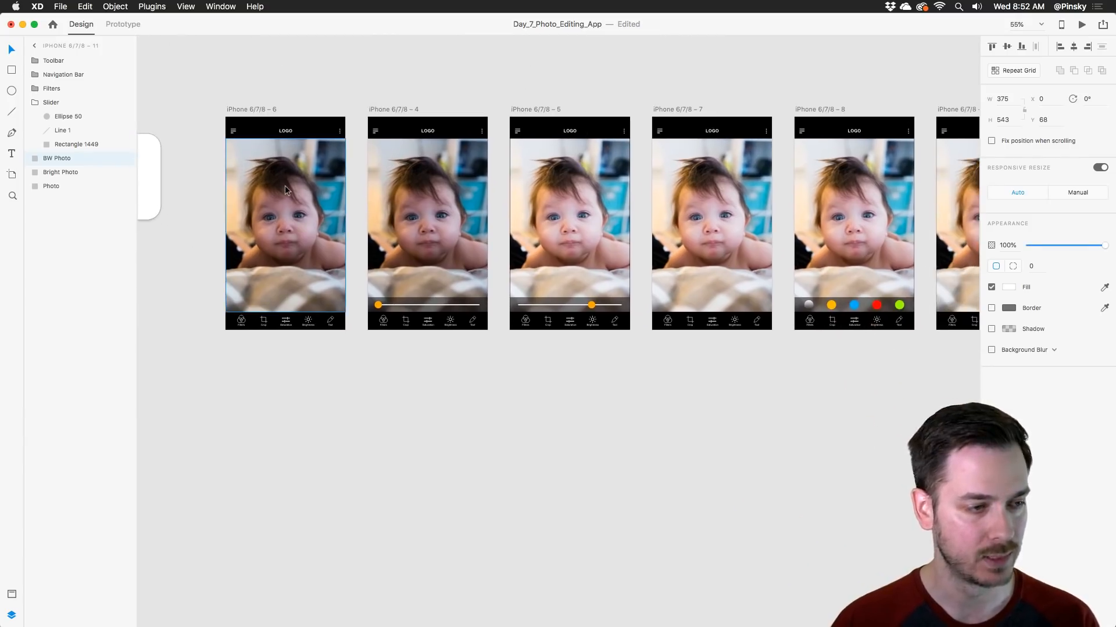
{"action": "left_click", "coordinate": [1082, 25]}
{"action": "left_click_drag", "start_coordinate": [509, 73], "coordinate": [534, 73]}
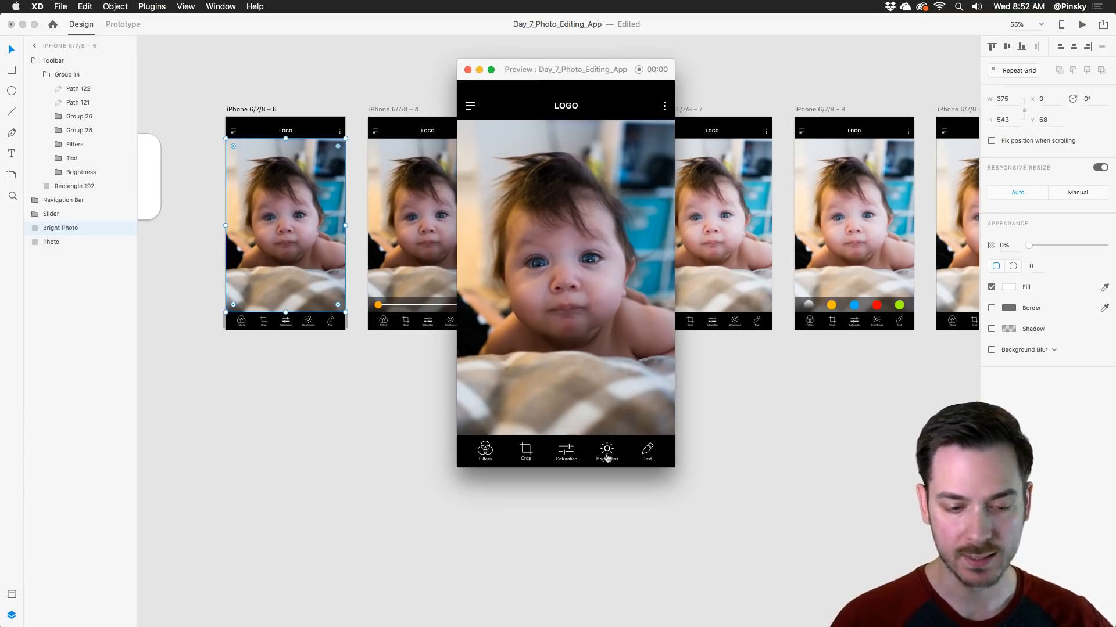
{"action": "left_click", "coordinate": [606, 458]}
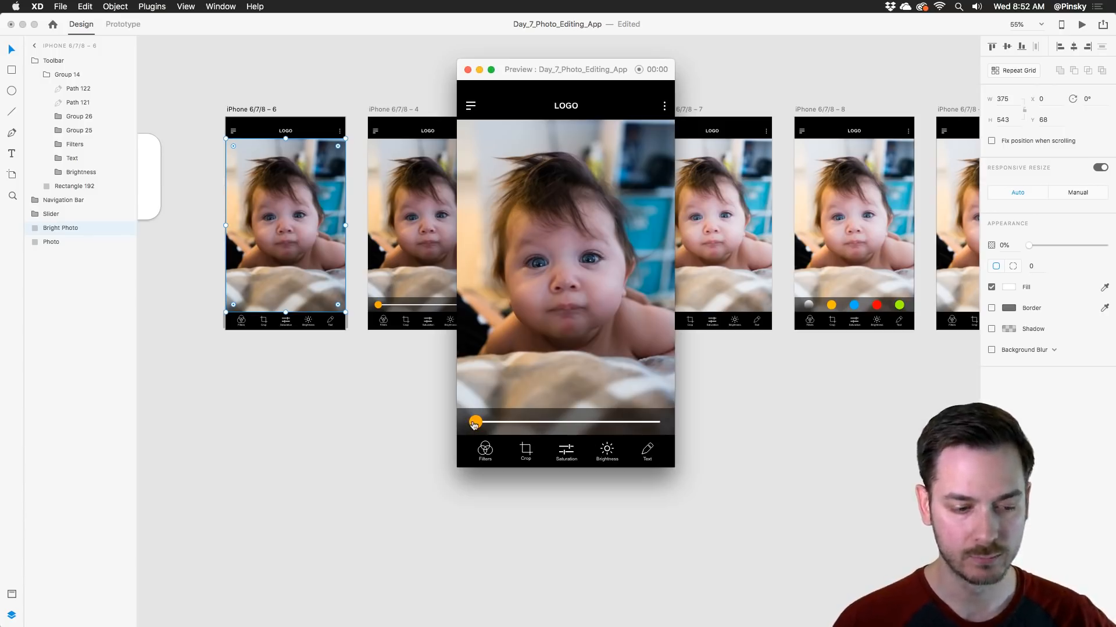
{"action": "left_click_drag", "start_coordinate": [475, 422], "coordinate": [613, 408]}
{"action": "key", "text": "super+w"}
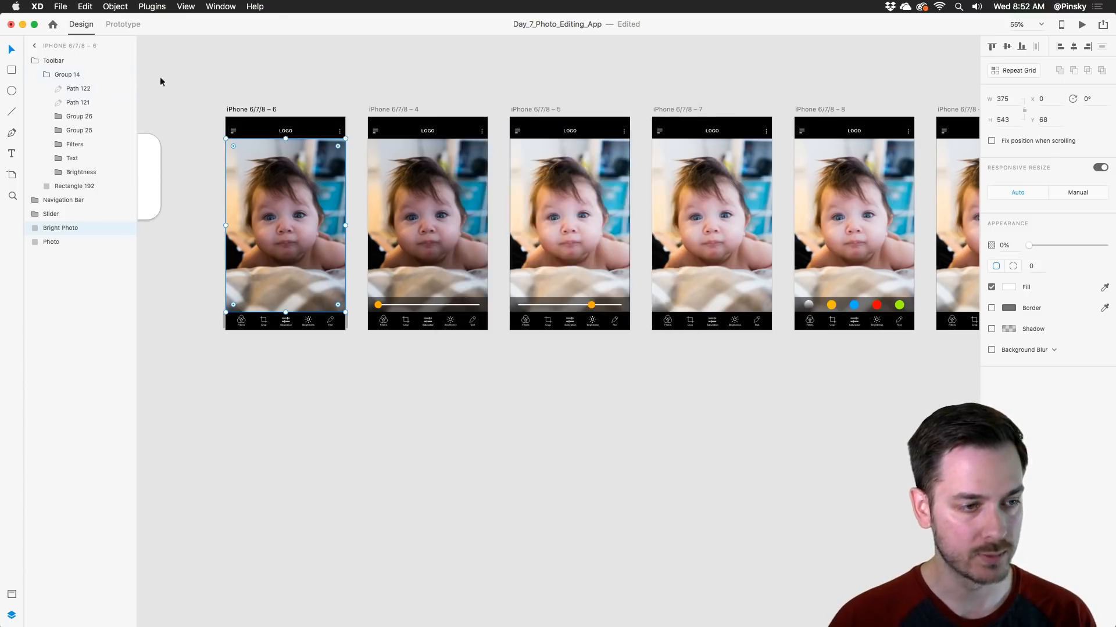
Step: In Prototype mode, preview the flow from iPhone 6/7/8 – 6 again and brighten the photo with the orange slider knob
{"action": "scroll", "coordinate": [214, 110], "scroll_direction": "up", "scroll_amount": 5}
{"action": "left_click", "coordinate": [123, 23]}
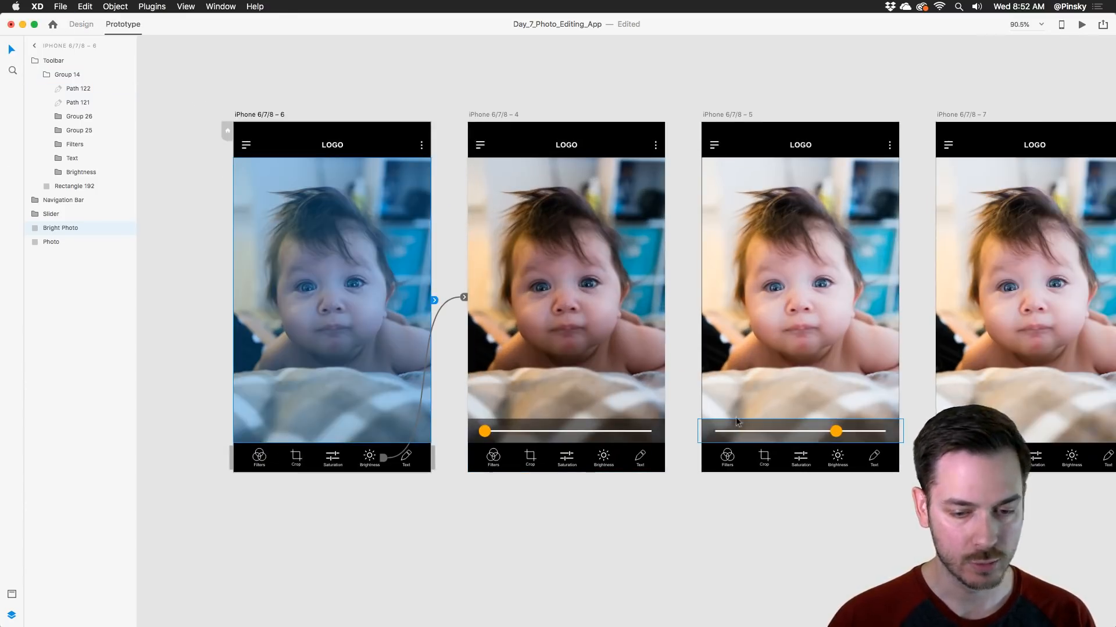
{"action": "double_click", "coordinate": [837, 433]}
{"action": "left_click_drag", "start_coordinate": [843, 432], "coordinate": [541, 347]}
{"action": "left_click", "coordinate": [357, 174]}
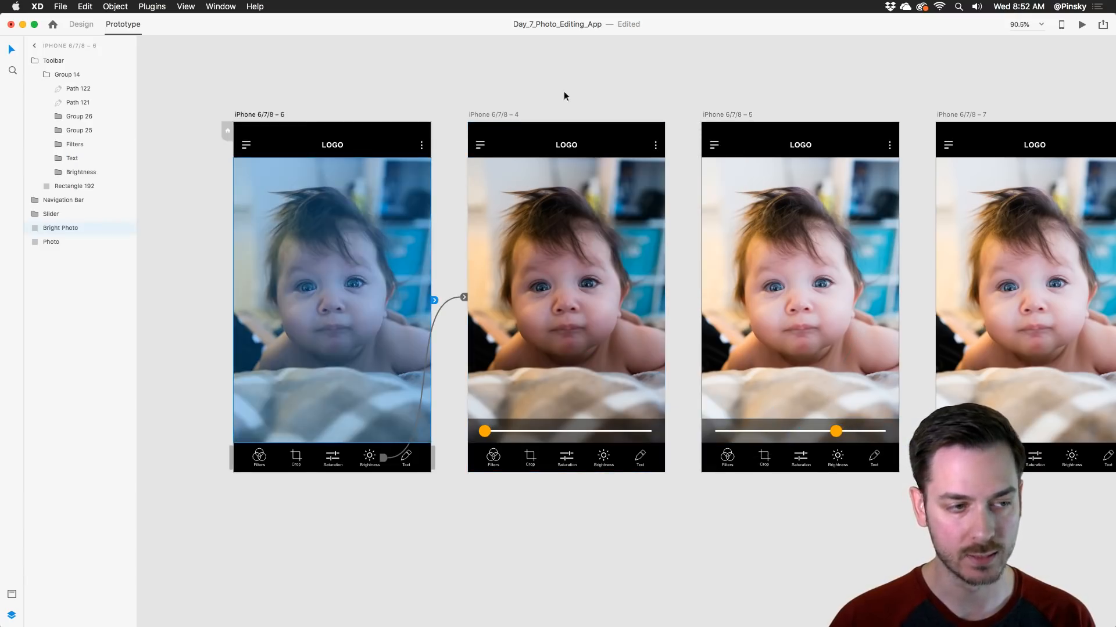
{"action": "left_click", "coordinate": [1076, 25]}
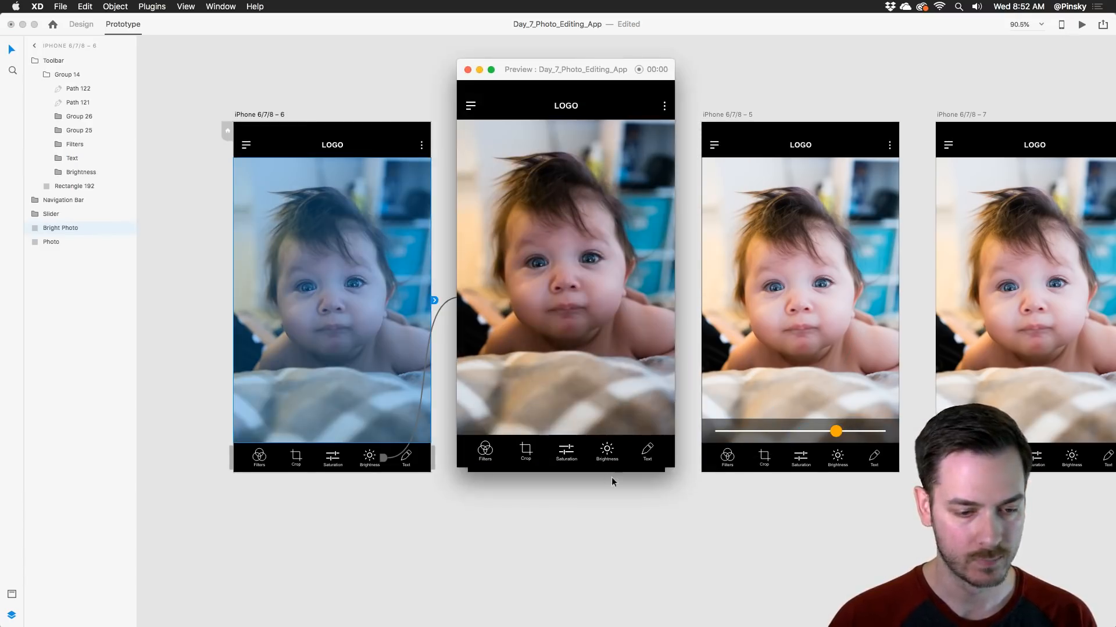
{"action": "scroll", "coordinate": [633, 558], "scroll_direction": "down", "scroll_amount": 10}
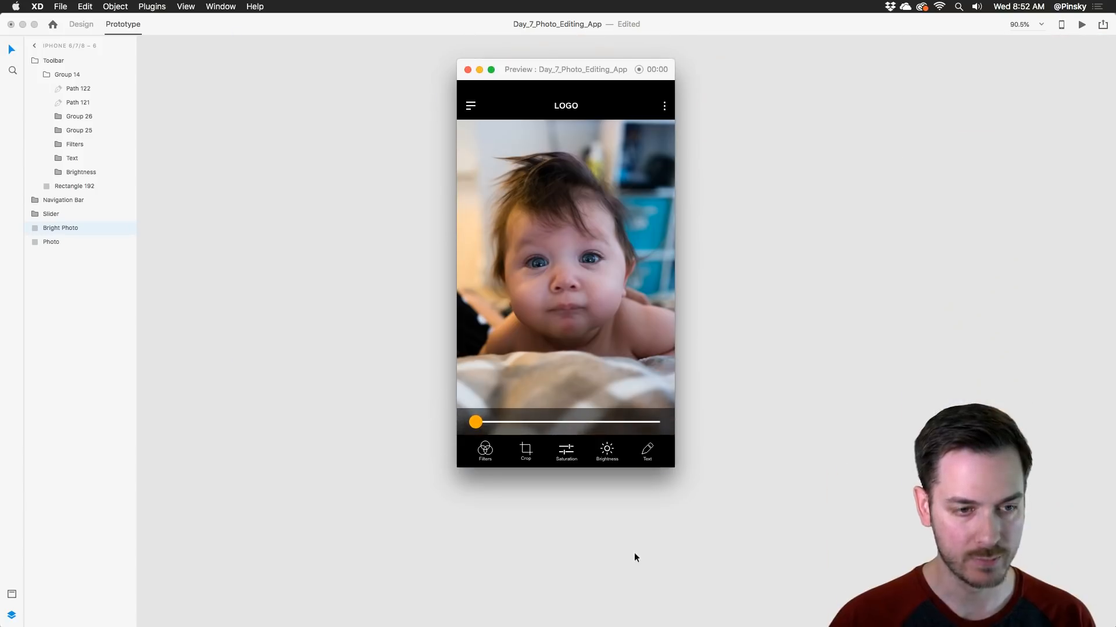
{"action": "left_click_drag", "start_coordinate": [477, 422], "coordinate": [615, 416]}
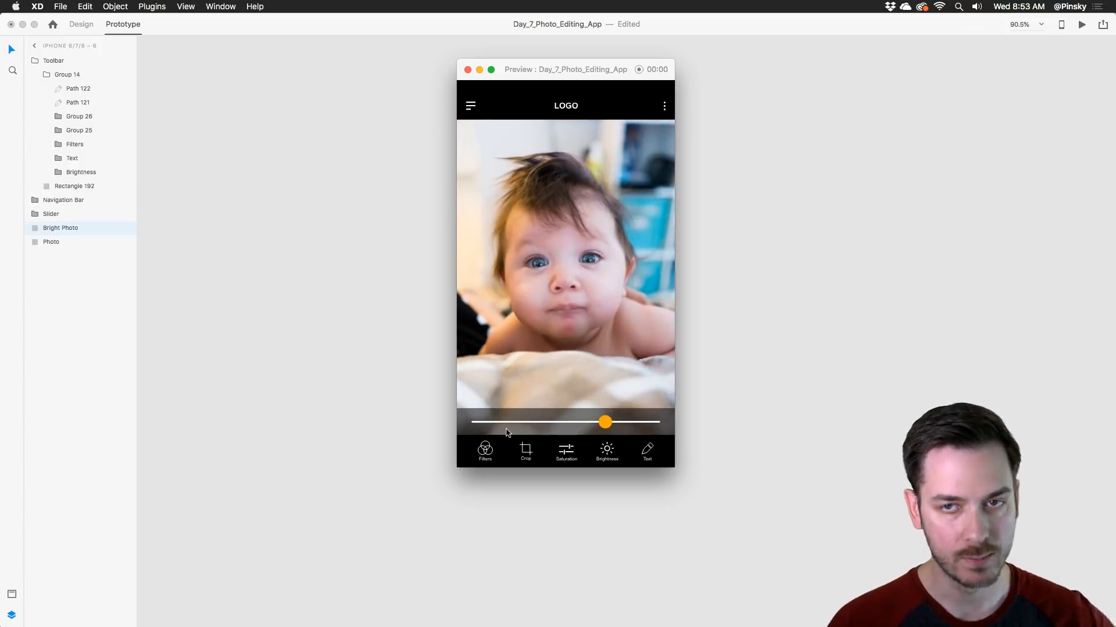
Step: Test the Filters part of the running preview by choosing the grey circle and sliding the white knob to the far end
{"action": "left_click", "coordinate": [485, 452]}
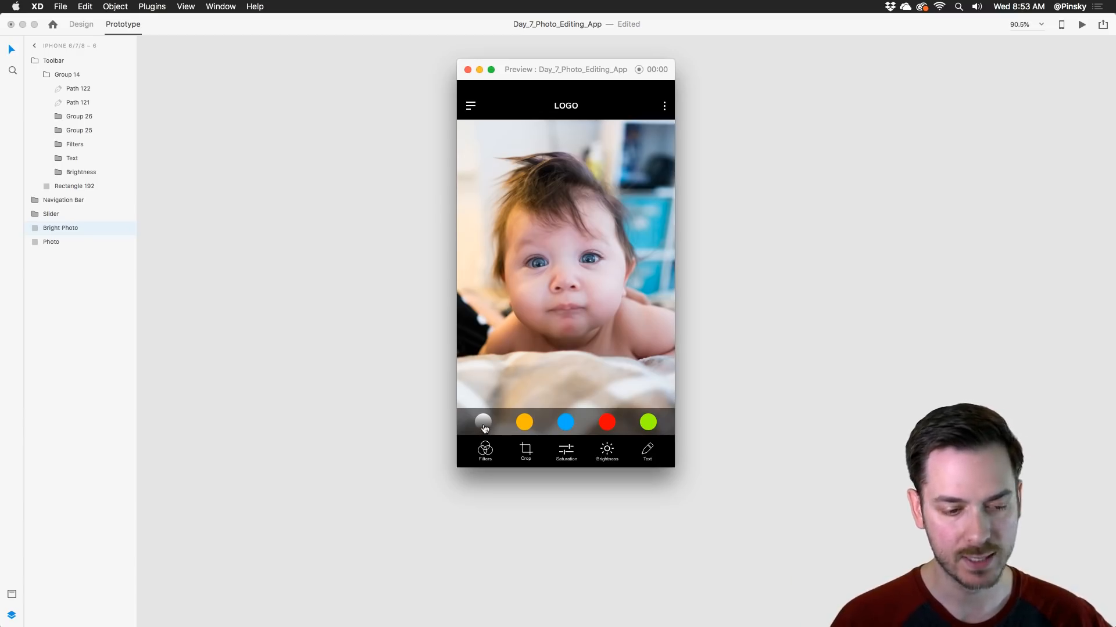
{"action": "left_click", "coordinate": [484, 425]}
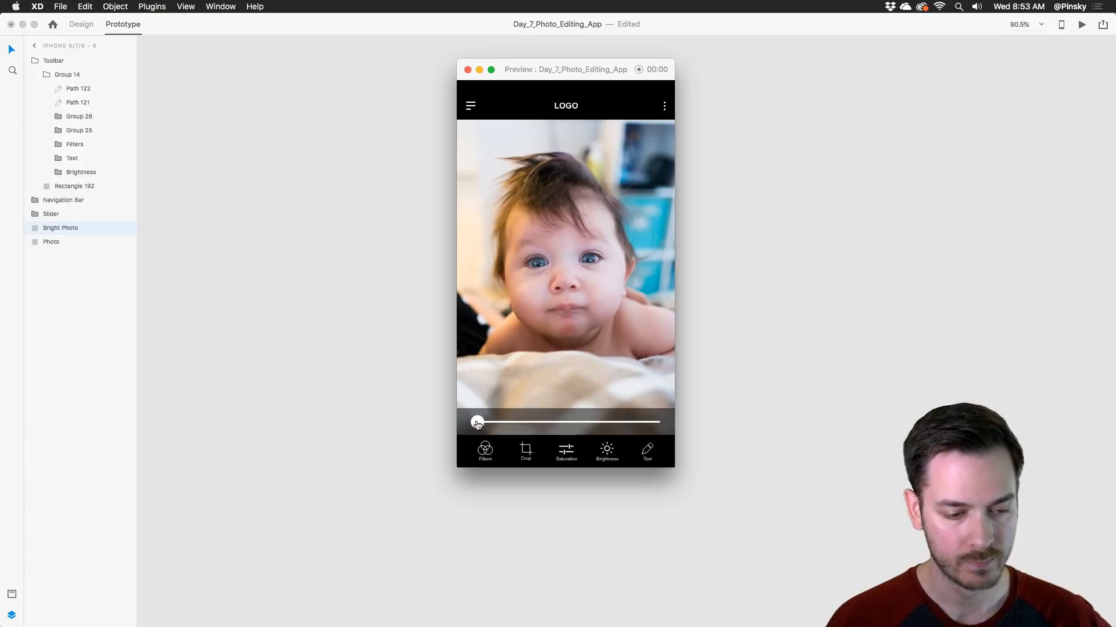
{"action": "left_click_drag", "start_coordinate": [475, 423], "coordinate": [678, 426]}
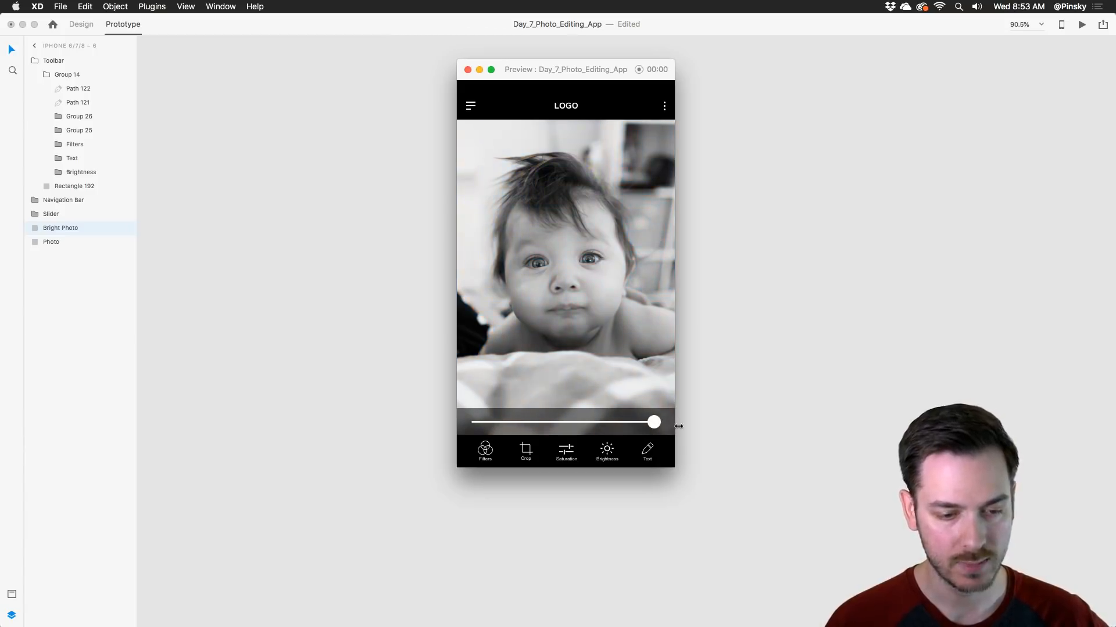
{"action": "left_click", "coordinate": [732, 369]}
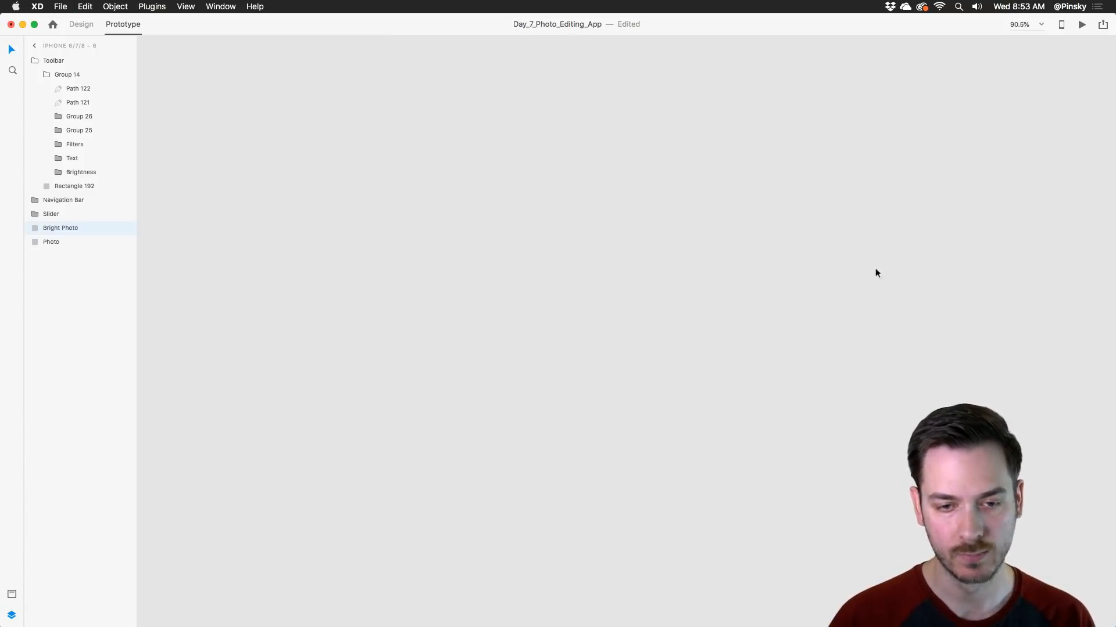
Step: Duplicate the iPhone 6/7/8 – 8 artboard with the filter circles and place the copy directly below it
{"action": "scroll", "coordinate": [874, 271], "scroll_direction": "up", "scroll_amount": 10}
{"action": "scroll", "coordinate": [745, 374], "scroll_direction": "right", "scroll_amount": 5}
{"action": "scroll", "coordinate": [628, 402], "scroll_direction": "down", "scroll_amount": 3}
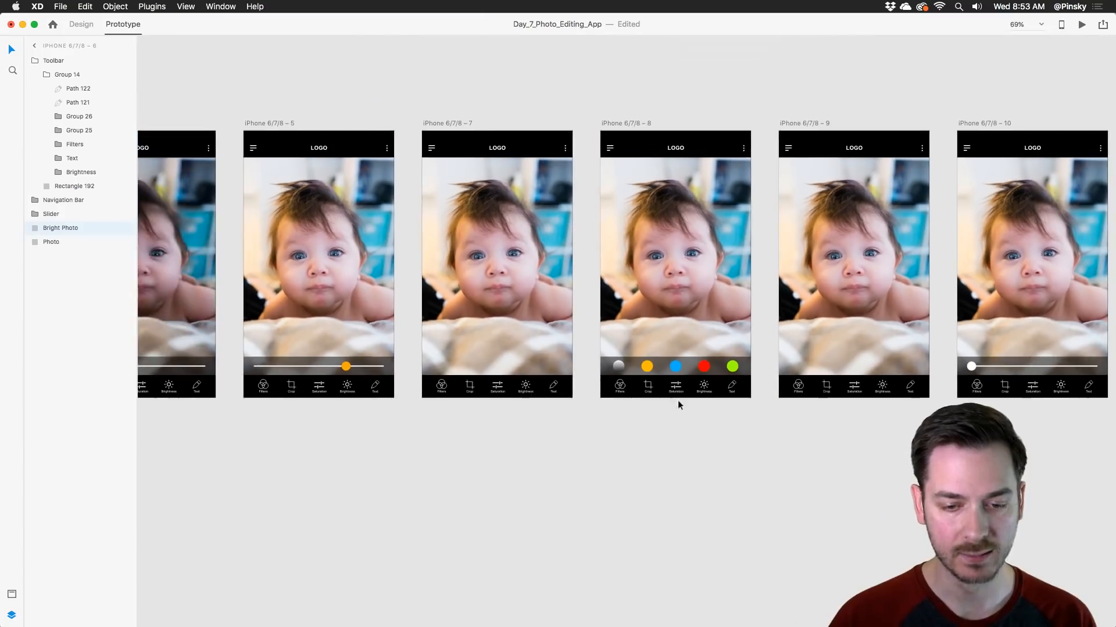
{"action": "scroll", "coordinate": [678, 400], "scroll_direction": "right", "scroll_amount": 2}
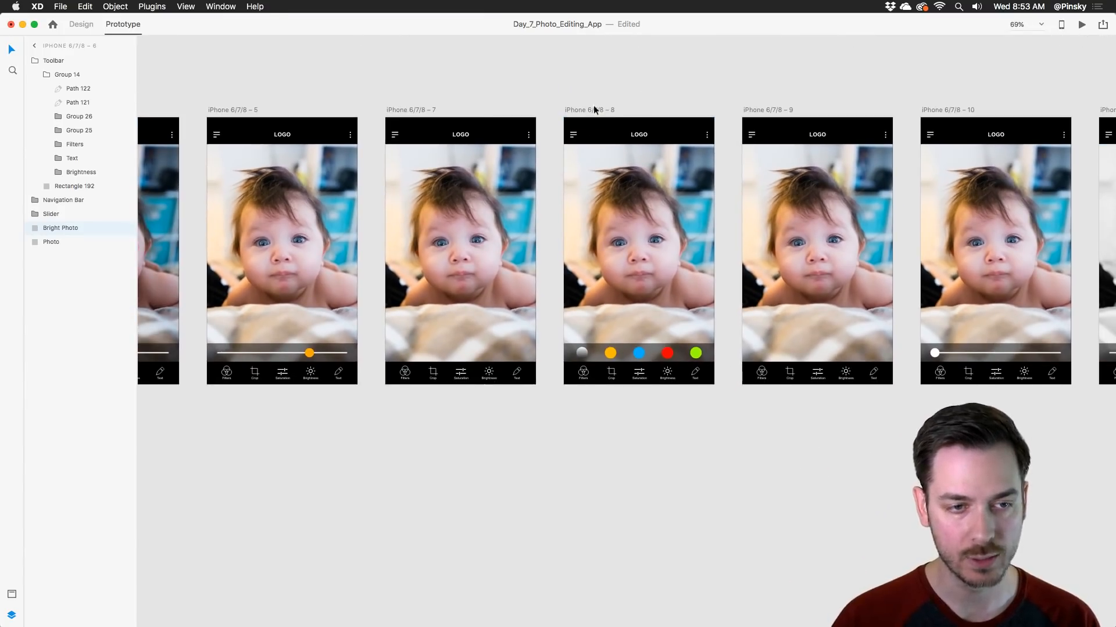
{"action": "left_click_drag", "start_coordinate": [594, 108], "coordinate": [593, 413]}
{"action": "scroll", "coordinate": [608, 416], "scroll_direction": "down", "scroll_amount": 3}
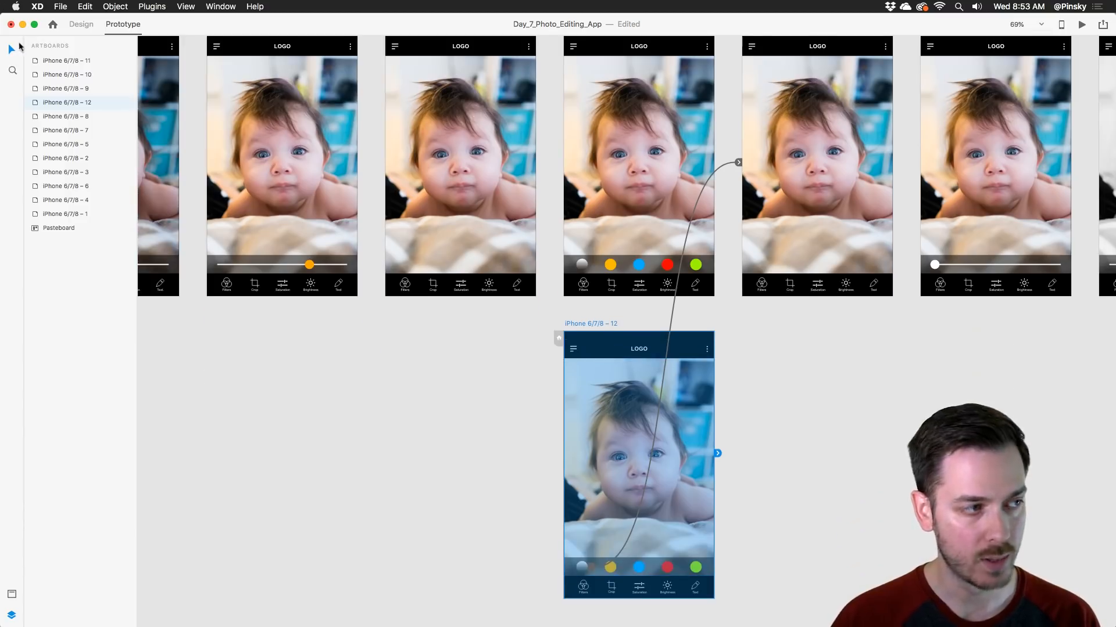
Step: In Design mode, draw a rectangle about 400 × 547 over the photo on iPhone 6/7/8 – 12 and stack it just beneath the Slider layer
{"action": "key", "text": "Tab"}
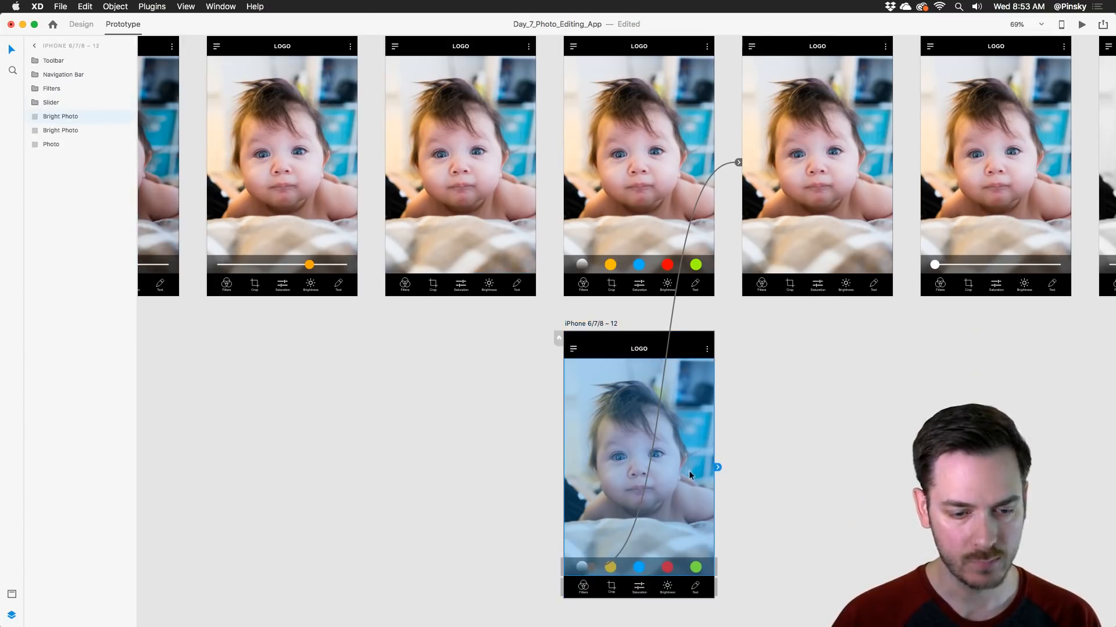
{"action": "left_click", "coordinate": [69, 28]}
{"action": "scroll", "coordinate": [734, 418], "scroll_direction": "up", "scroll_amount": 5}
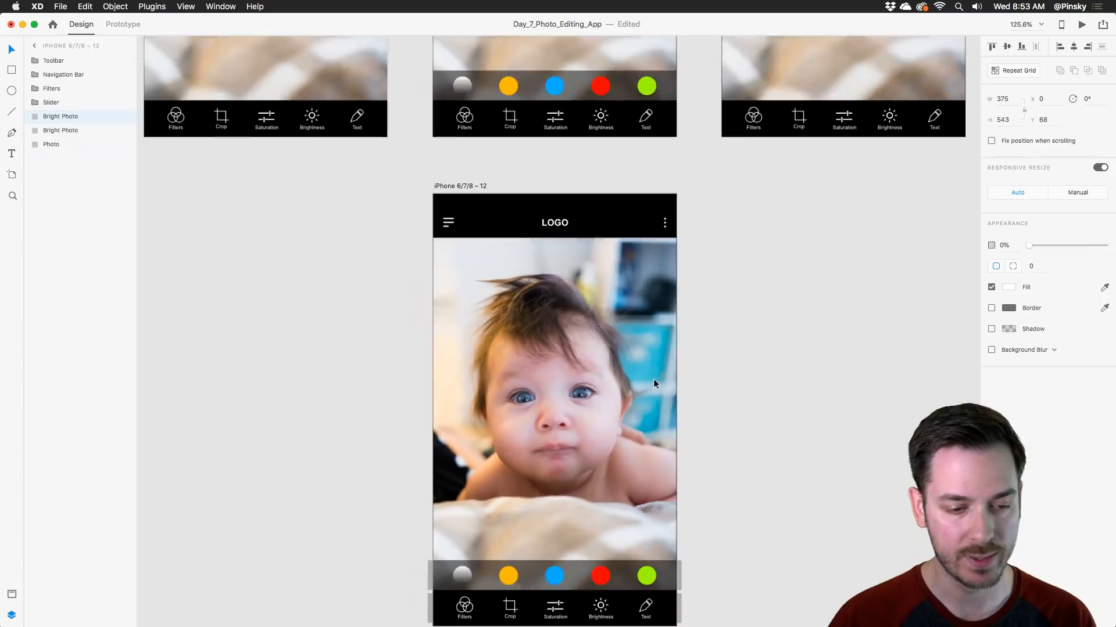
{"action": "scroll", "coordinate": [653, 384], "scroll_direction": "down", "scroll_amount": 2}
{"action": "key", "text": "r"}
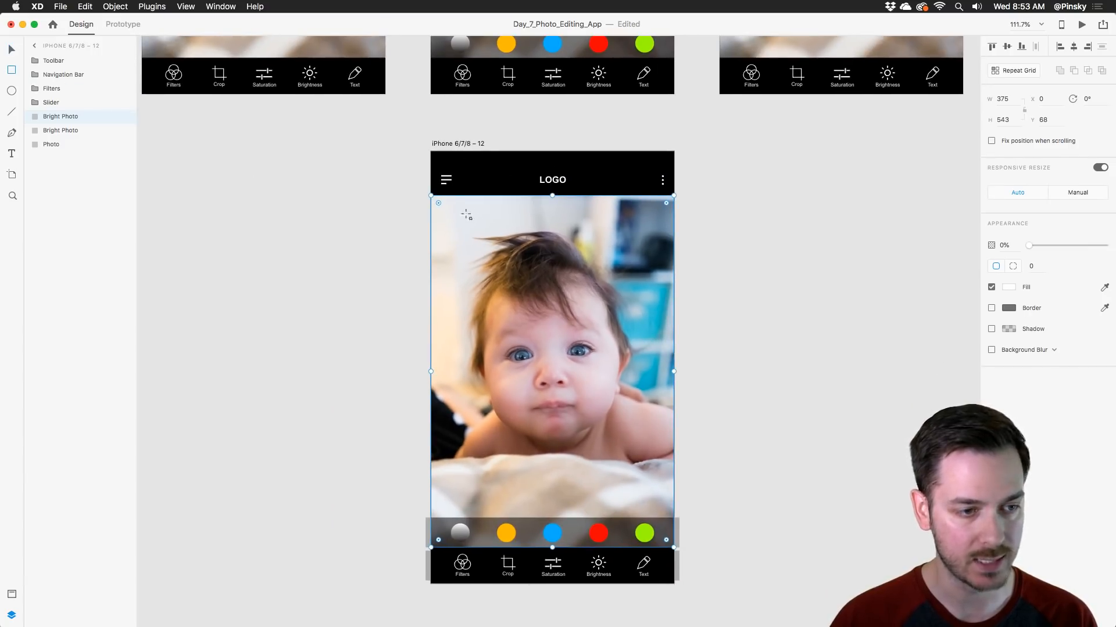
{"action": "mouse_move", "coordinate": [420, 193]}
{"action": "left_mouse_down"}
{"action": "mouse_move", "coordinate": [528, 281]}
{"action": "mouse_move", "coordinate": [696, 497]}
{"action": "mouse_move", "coordinate": [679, 547]}
{"action": "left_mouse_up"}
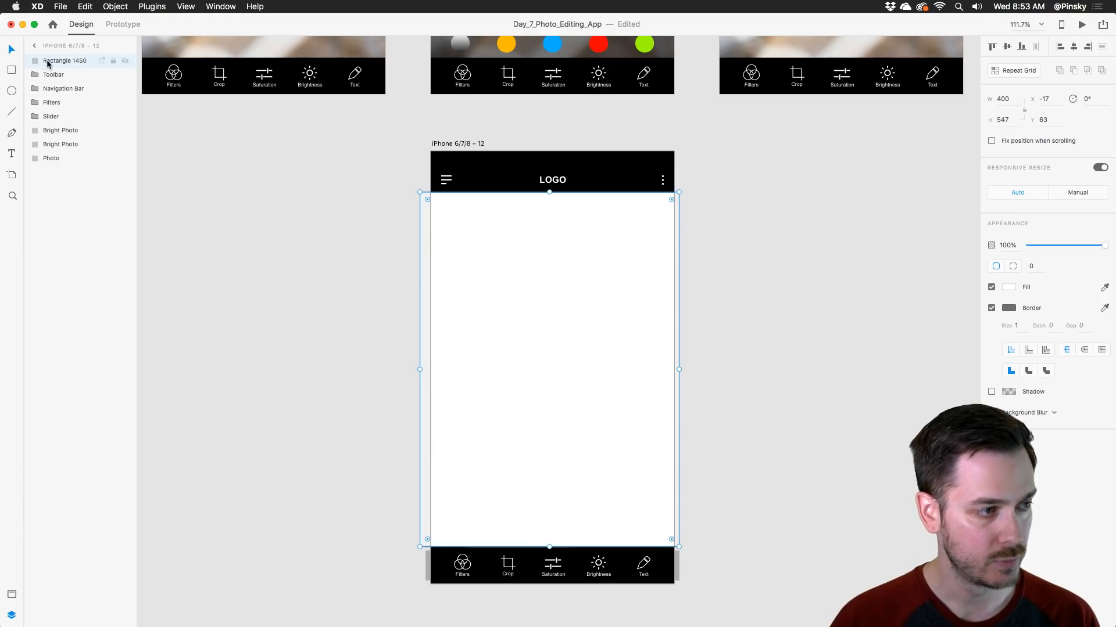
{"action": "left_click_drag", "start_coordinate": [47, 62], "coordinate": [51, 121]}
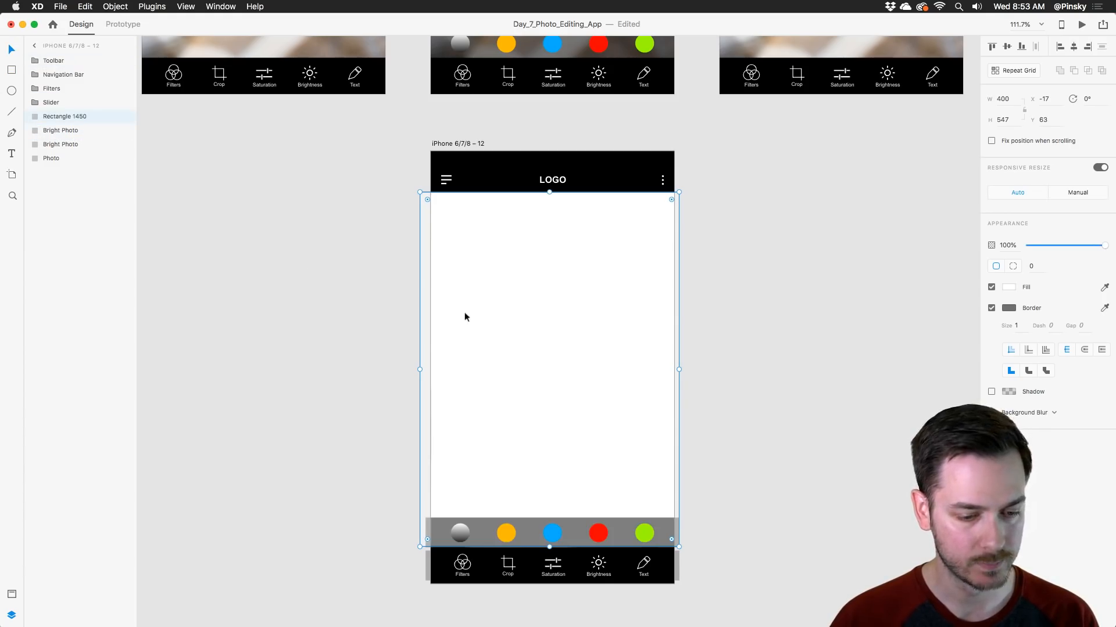
Step: Remove the rectangle's border and fill it with solid orange #FFB100
{"action": "left_click", "coordinate": [991, 308]}
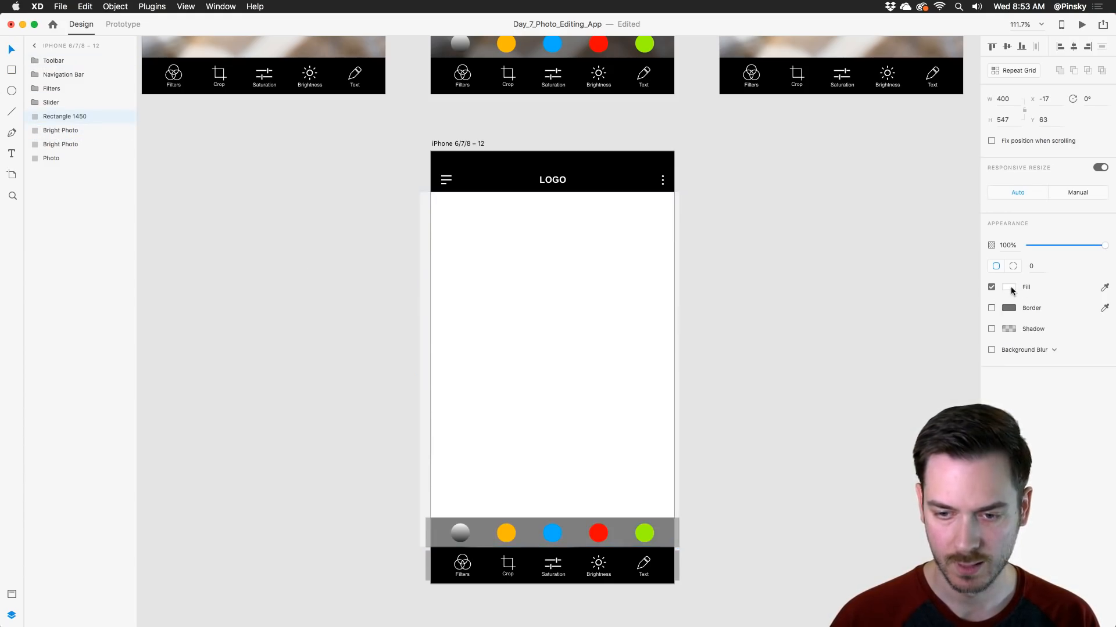
{"action": "left_click", "coordinate": [1010, 287]}
{"action": "left_click", "coordinate": [970, 310]}
{"action": "left_click", "coordinate": [950, 261]}
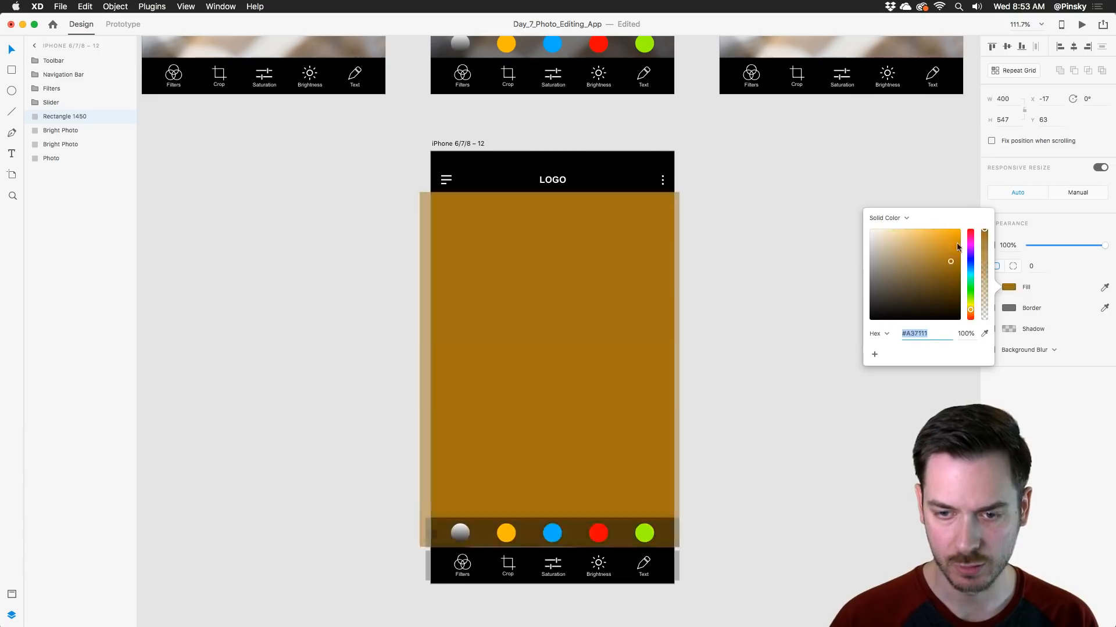
{"action": "left_click_drag", "start_coordinate": [957, 247], "coordinate": [960, 230]}
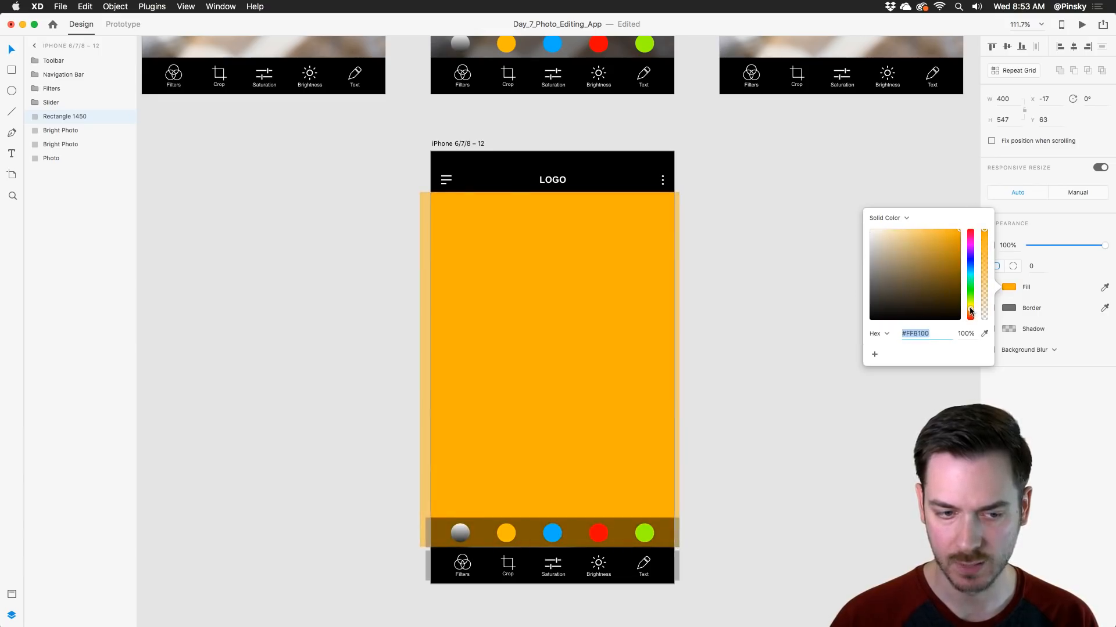
{"action": "left_click", "coordinate": [1030, 389]}
Step: Lower the orange rectangle's opacity to 16% and rename its layer Warm
{"action": "left_click_drag", "start_coordinate": [1104, 245], "coordinate": [1037, 246]}
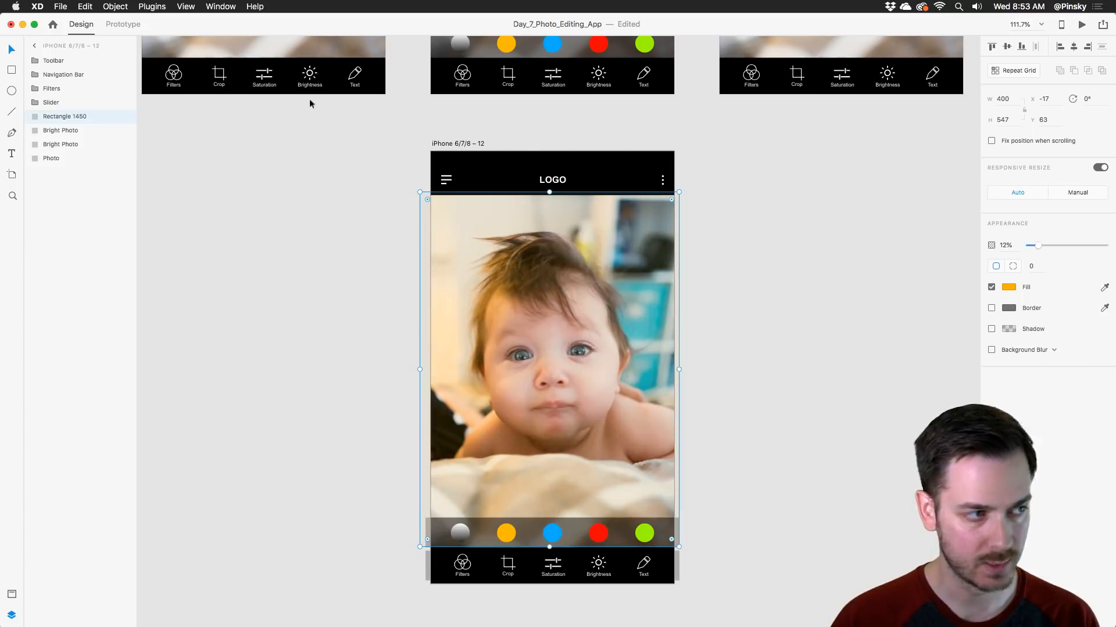
{"action": "double_click", "coordinate": [60, 117]}
{"action": "type", "text": "Warm"}
{"action": "key", "text": "Return"}
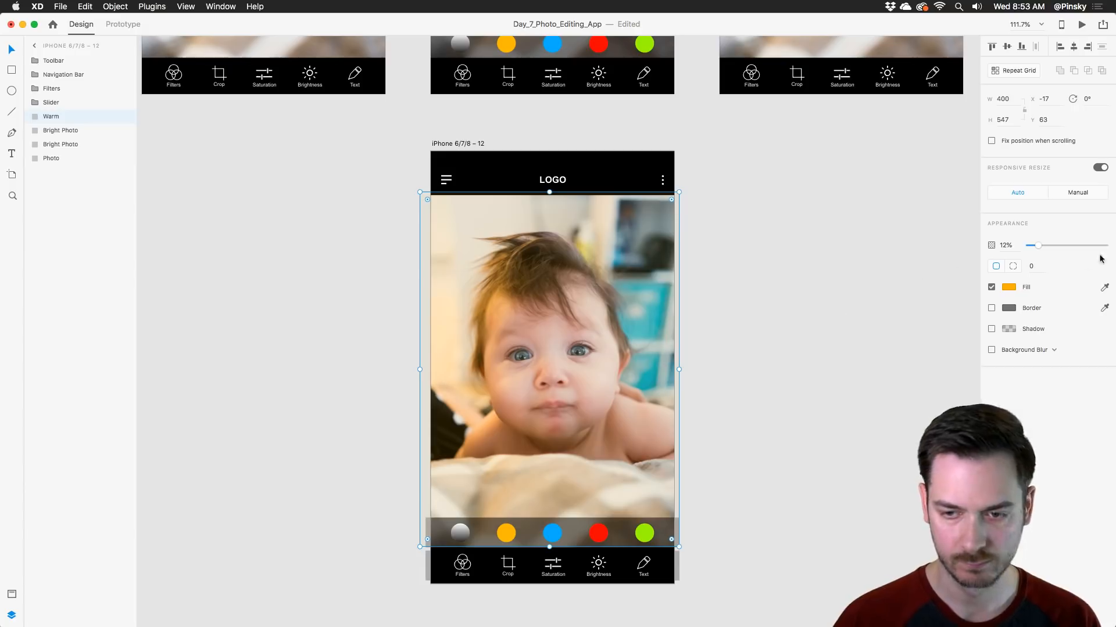
{"action": "left_click_drag", "start_coordinate": [1038, 246], "coordinate": [1040, 246]}
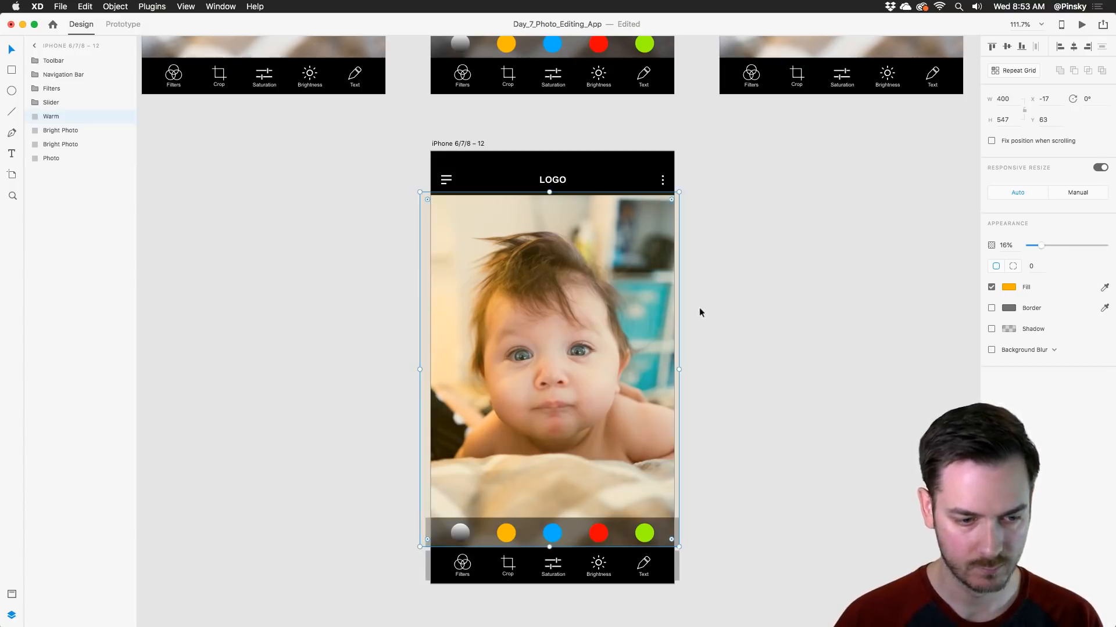
Step: In Prototype mode, link the orange circle on iPhone 6/7/8 – 8 to iPhone 6/7/8 – 12 with Tap, Transition and Dissolve
{"action": "scroll", "coordinate": [699, 313], "scroll_direction": "down", "scroll_amount": 5}
{"action": "scroll", "coordinate": [744, 280], "scroll_direction": "up", "scroll_amount": 2}
{"action": "left_click", "coordinate": [626, 131]}
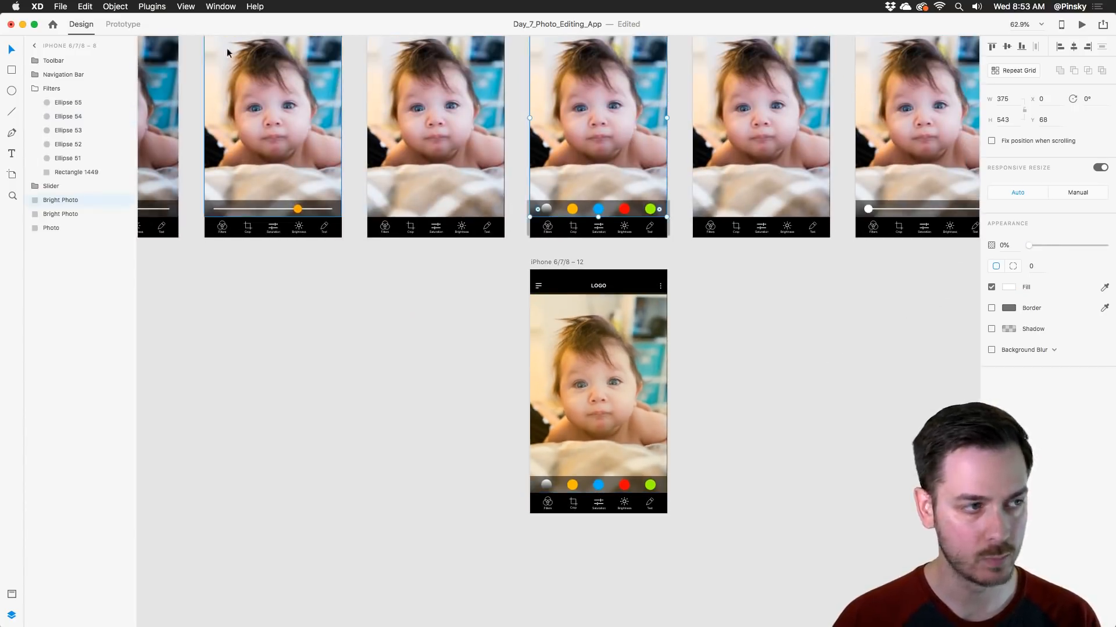
{"action": "left_click", "coordinate": [122, 24]}
{"action": "left_click_drag", "start_coordinate": [678, 114], "coordinate": [604, 348]}
{"action": "scroll", "coordinate": [576, 212], "scroll_direction": "up", "scroll_amount": 3}
{"action": "left_click", "coordinate": [658, 248]}
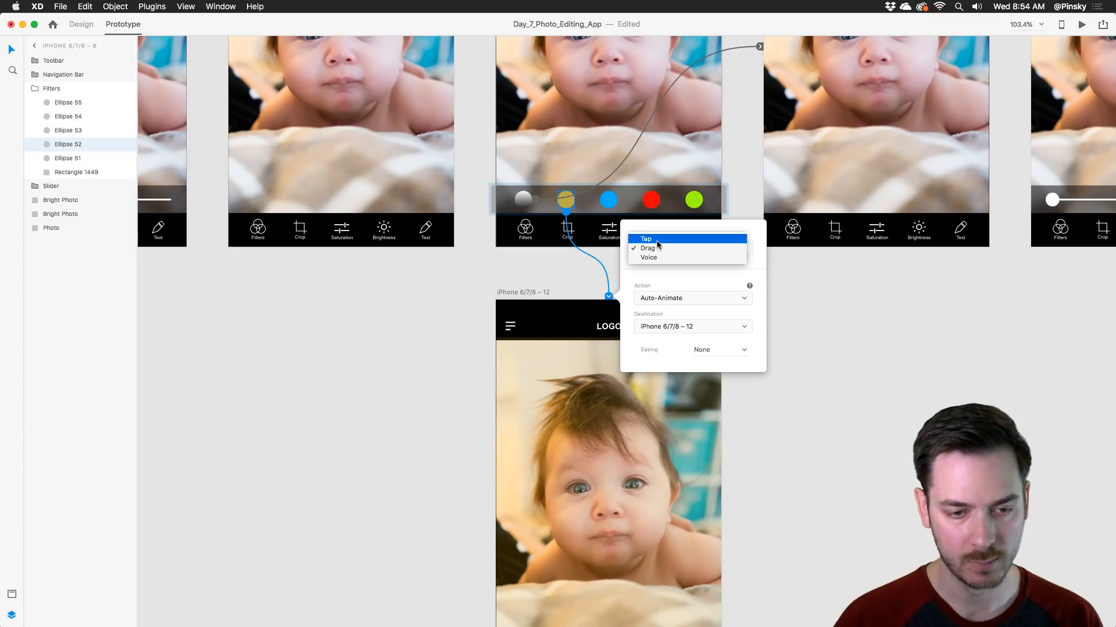
{"action": "left_click", "coordinate": [657, 240]}
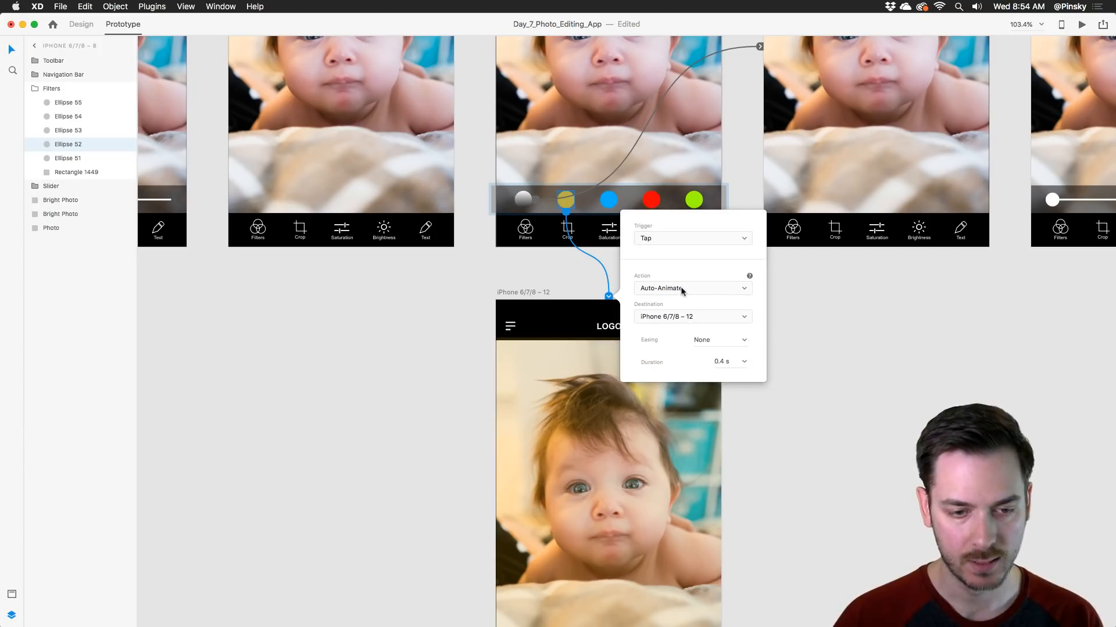
{"action": "left_click", "coordinate": [682, 291]}
{"action": "left_click", "coordinate": [683, 277]}
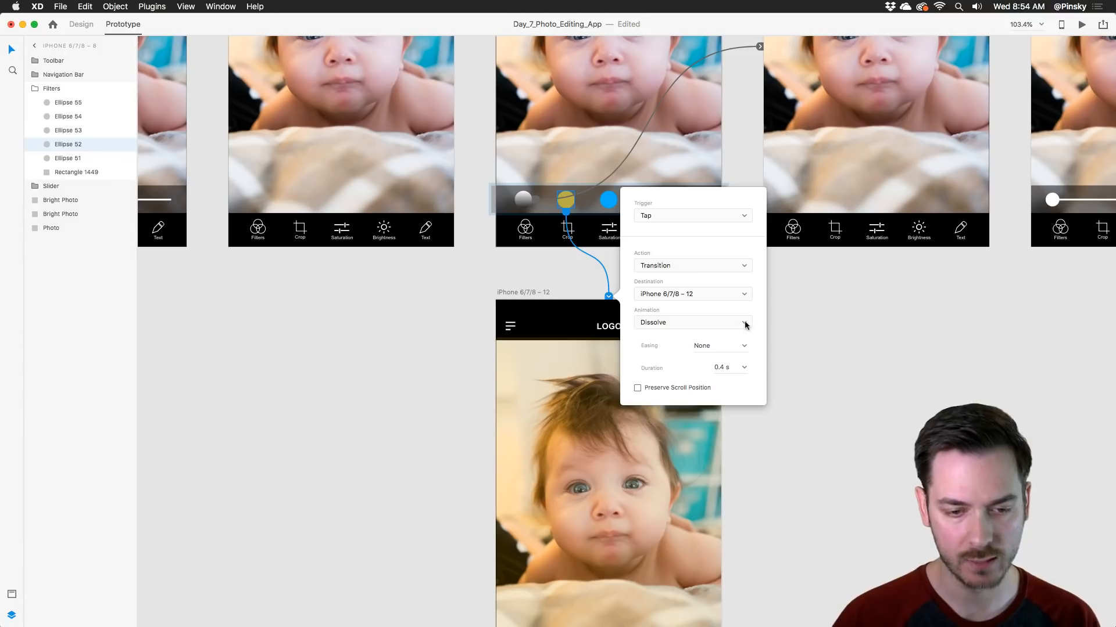
Step: Preview the prototype and tap the orange filter circle to test the warm effect on the photo
{"action": "left_click", "coordinate": [1082, 24]}
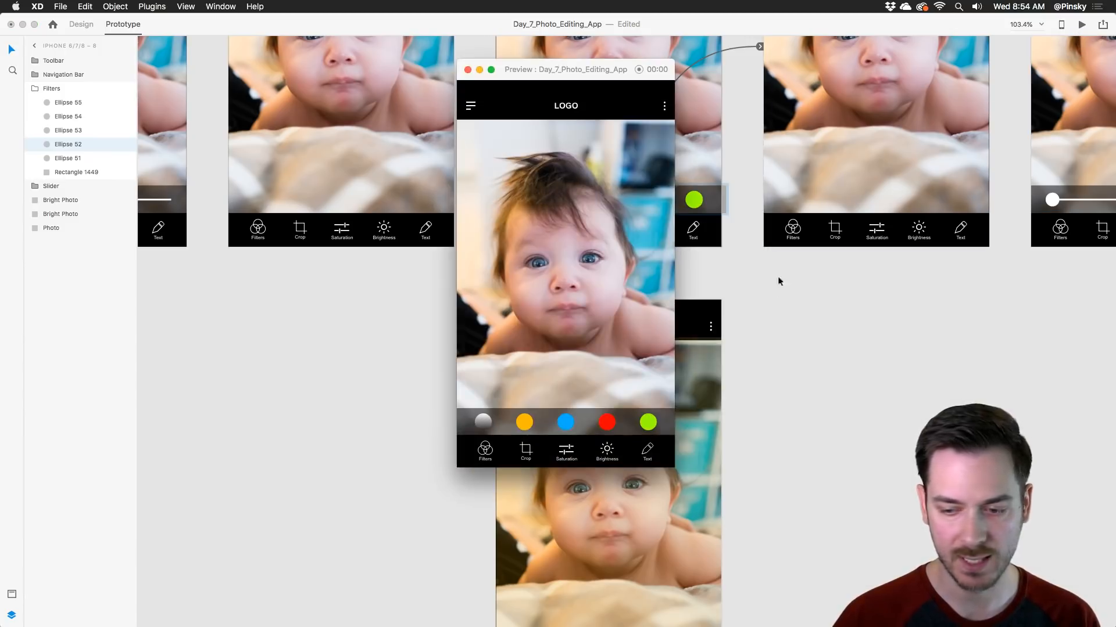
{"action": "left_click", "coordinate": [525, 423]}
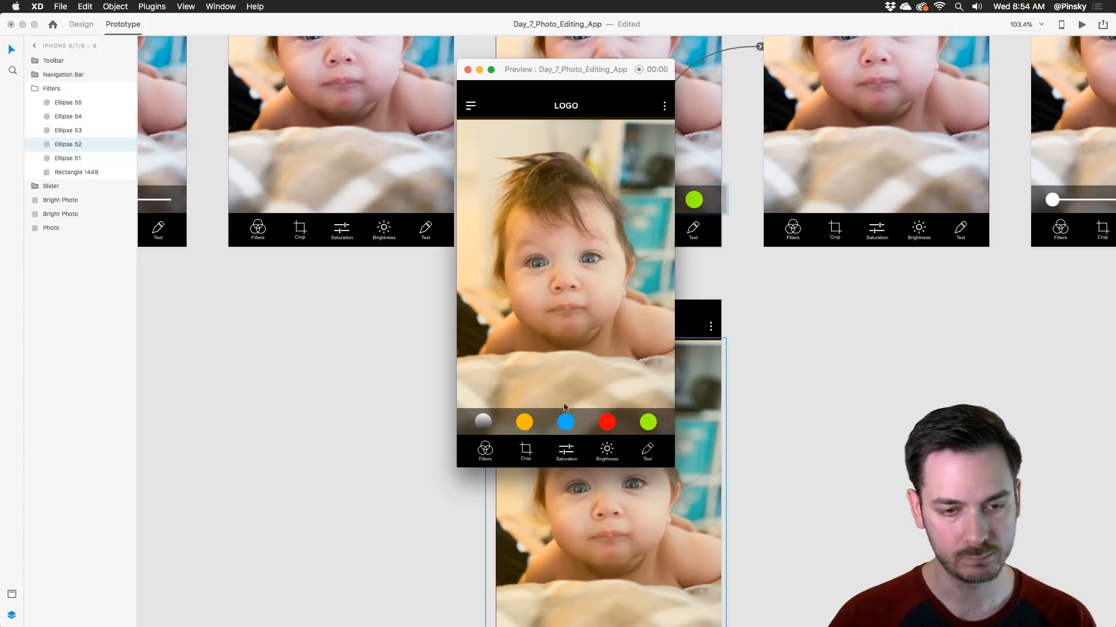
{"action": "left_click", "coordinate": [685, 467]}
Step: In Design mode, give the orange circle on iPhone 6/7/8 – 12 a white #FFFFFF border of size 3
{"action": "scroll", "coordinate": [684, 467], "scroll_direction": "down", "scroll_amount": 4}
{"action": "scroll", "coordinate": [552, 430], "scroll_direction": "up", "scroll_amount": 4}
{"action": "left_click", "coordinate": [552, 428]}
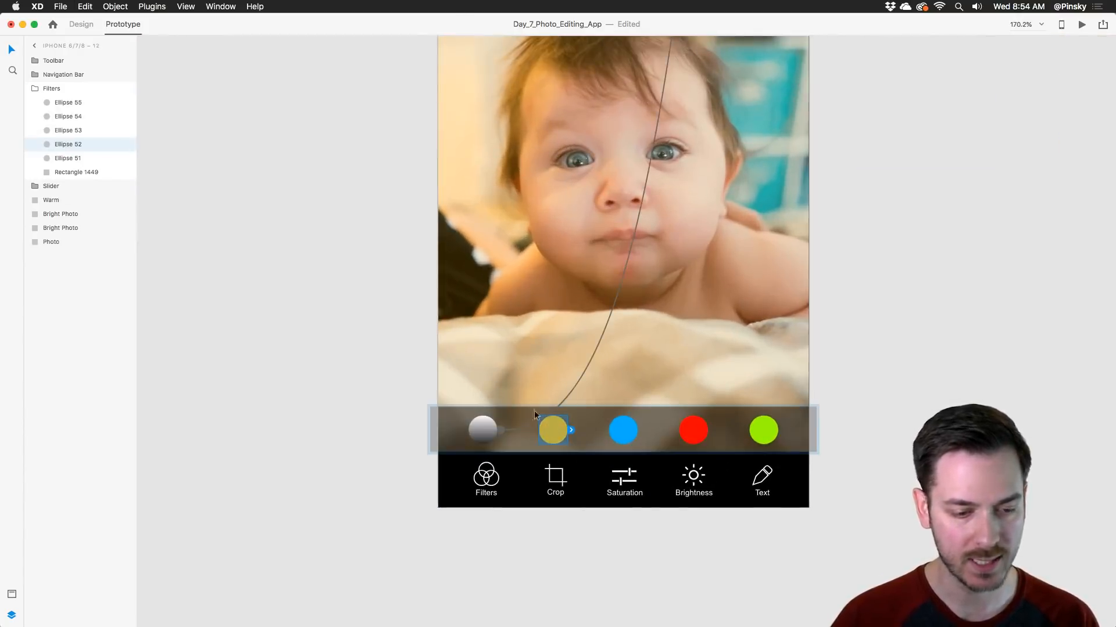
{"action": "left_click", "coordinate": [81, 24]}
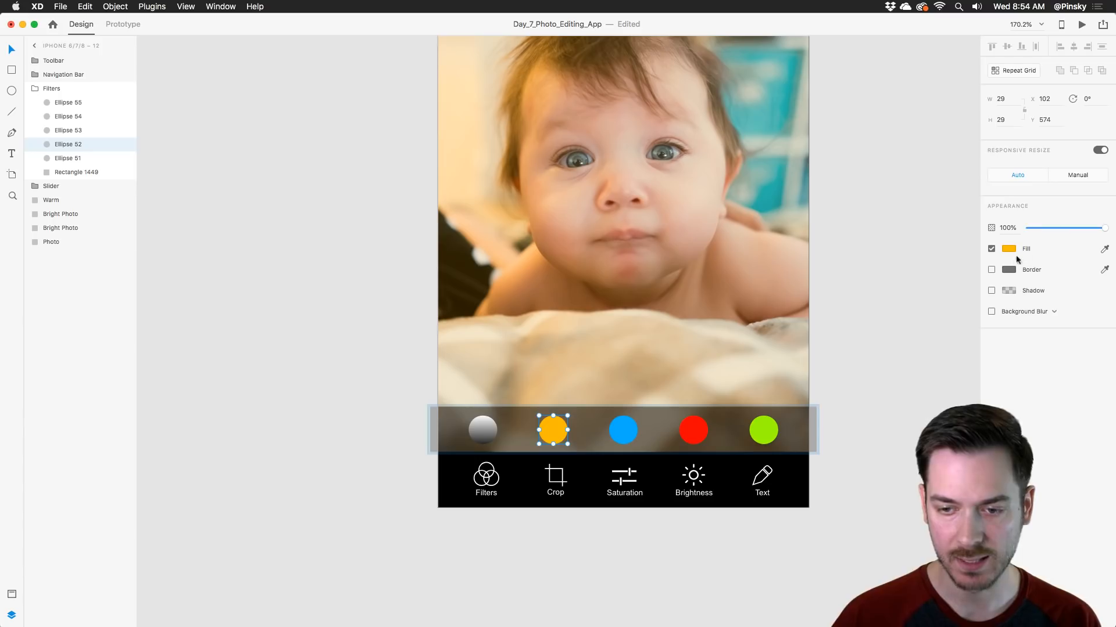
{"action": "left_click", "coordinate": [991, 269]}
{"action": "left_click", "coordinate": [1009, 269]}
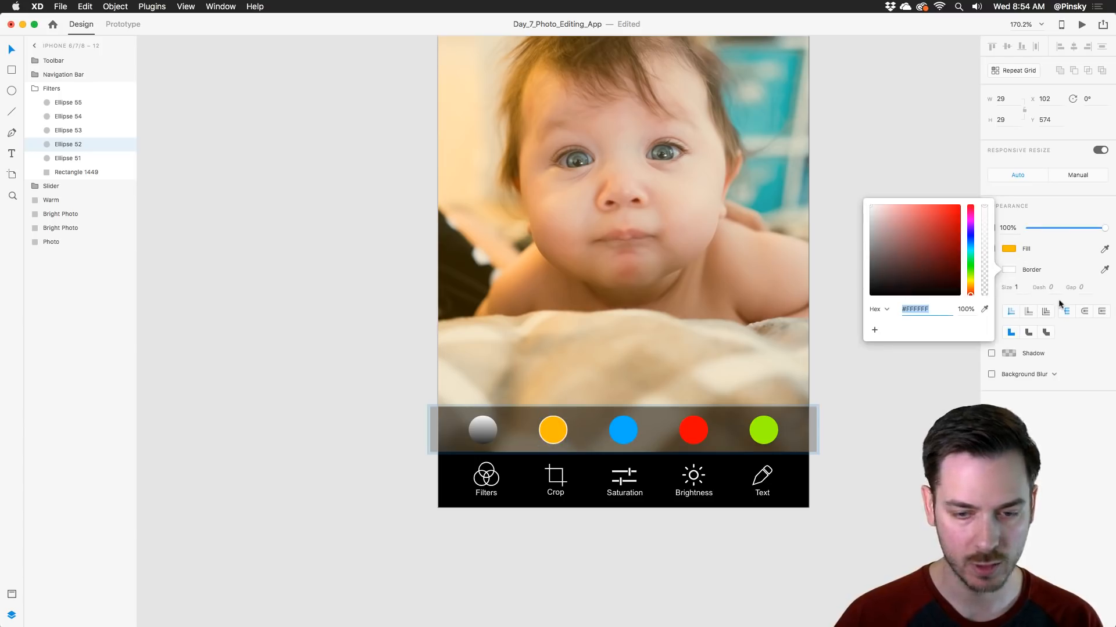
{"action": "left_click", "coordinate": [1023, 297]}
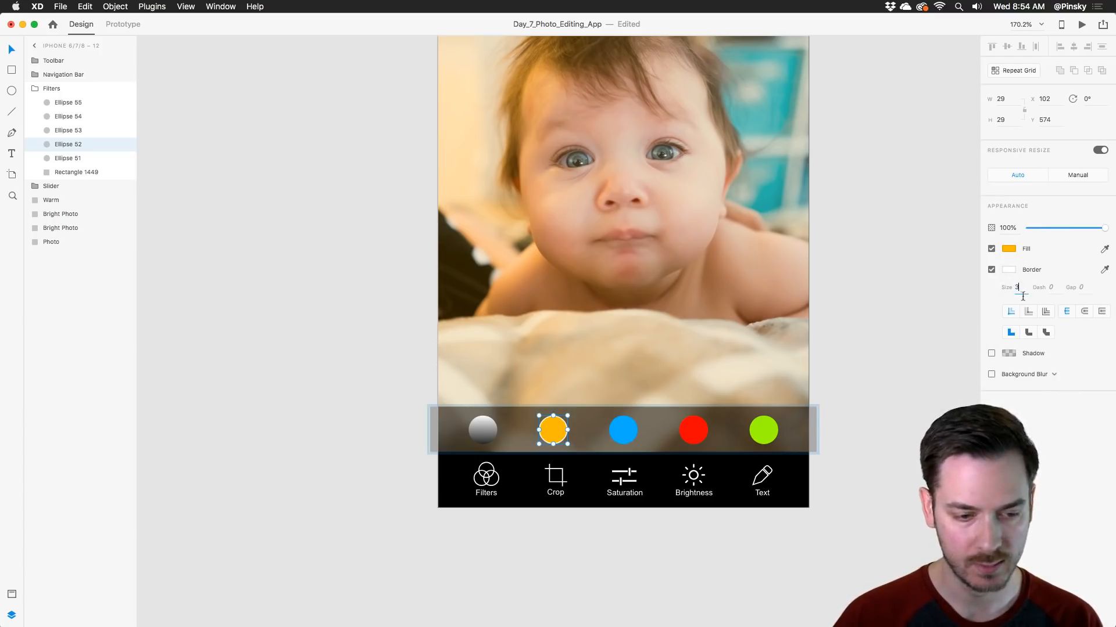
{"action": "key", "text": "Tab"}
{"action": "key", "text": "super+0"}
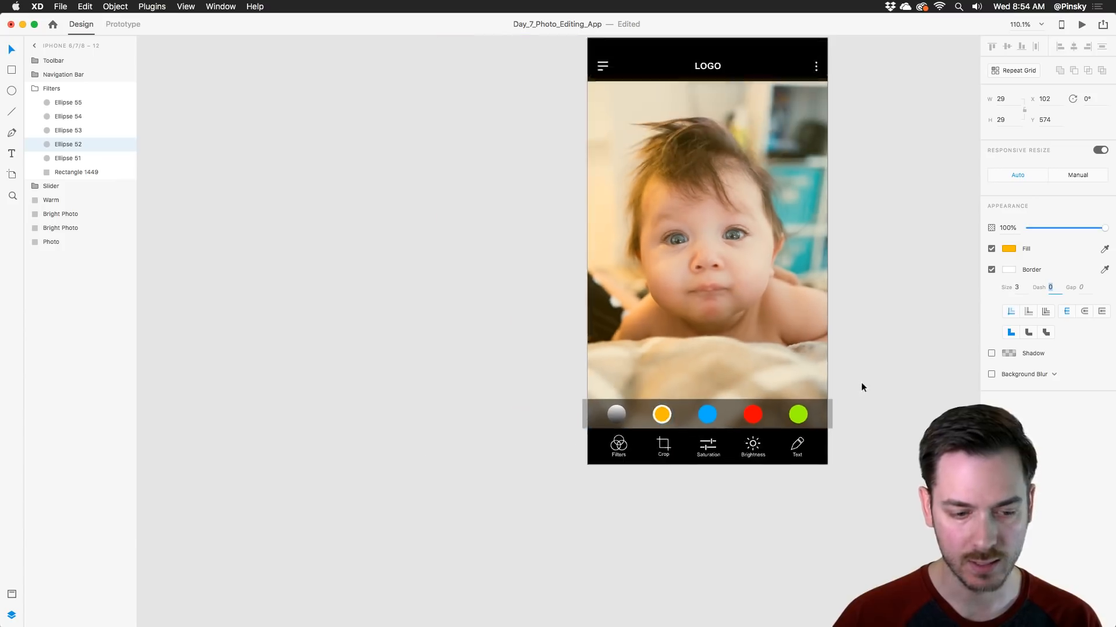
Step: In Prototype mode, link the outlined orange circle on iPhone 6/7/8 – 12 back to iPhone 6/7/8 – 8 with Tap, Transition and Dissolve
{"action": "left_click", "coordinate": [123, 24]}
{"action": "left_click", "coordinate": [684, 412]}
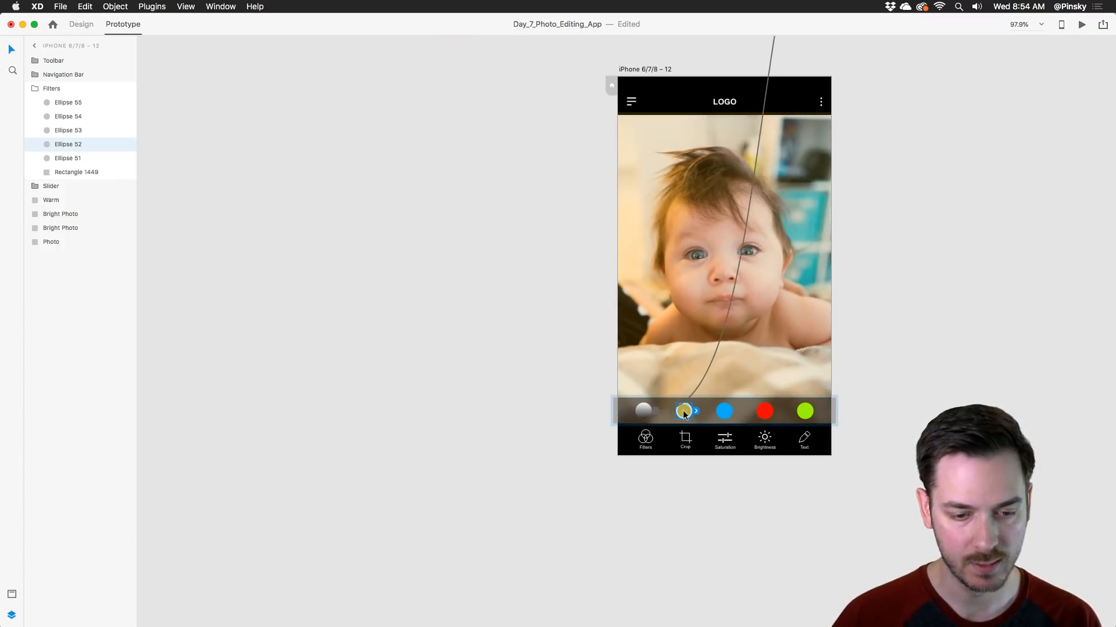
{"action": "scroll", "coordinate": [695, 412], "scroll_direction": "up", "scroll_amount": 5}
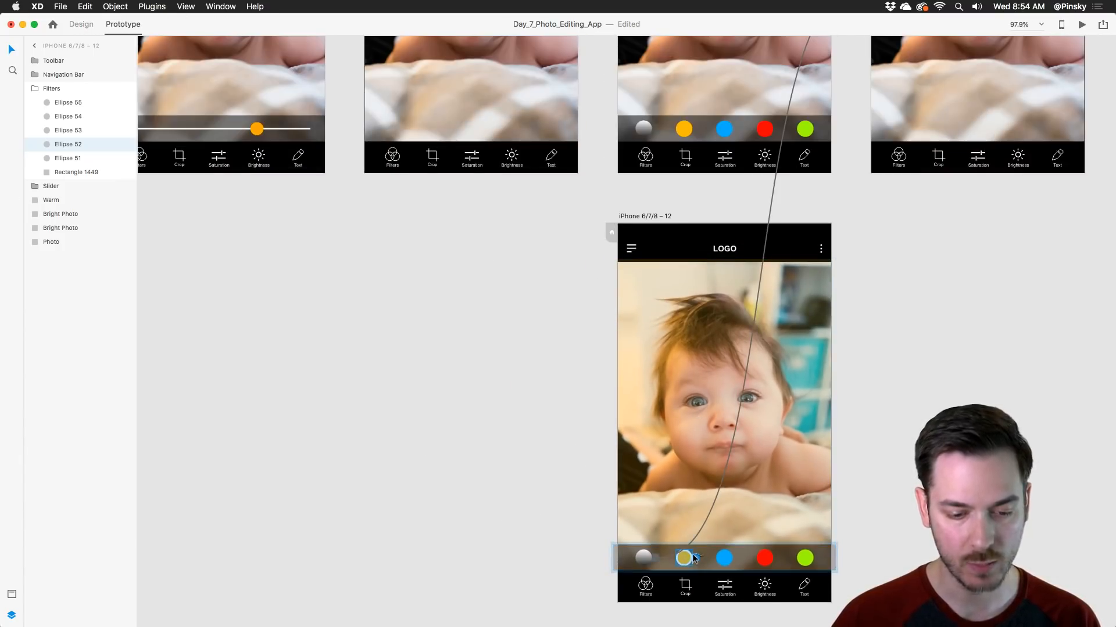
{"action": "left_click_drag", "start_coordinate": [695, 558], "coordinate": [748, 75]}
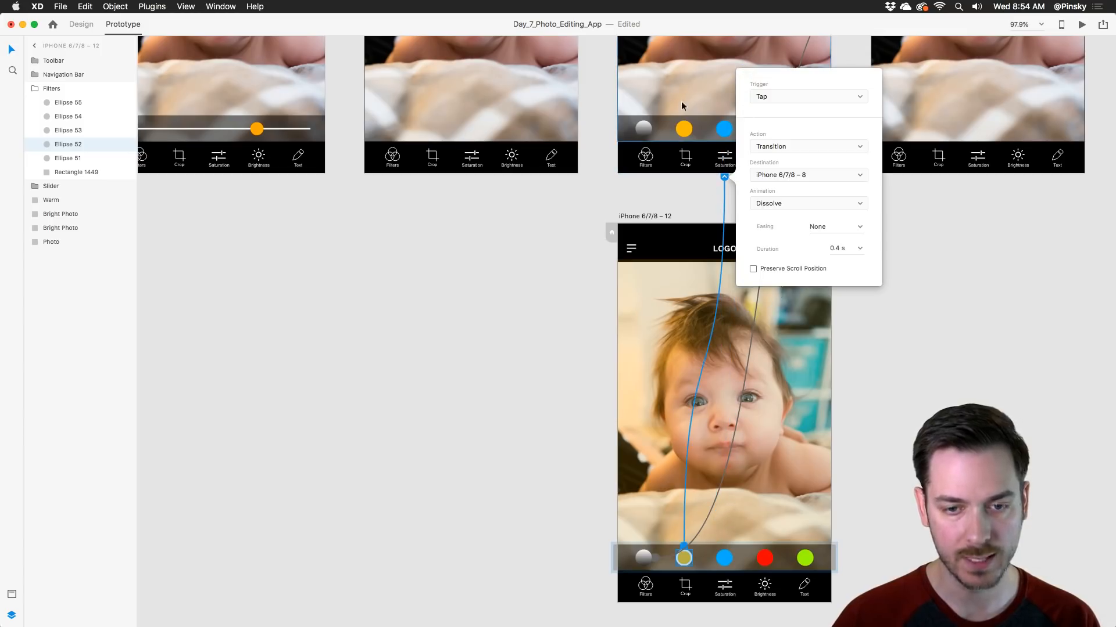
Step: Preview from iPhone 6/7/8 – 8, testing the orange filter and the black-and-white filter with its slider at full strength
{"action": "left_click", "coordinate": [683, 87]}
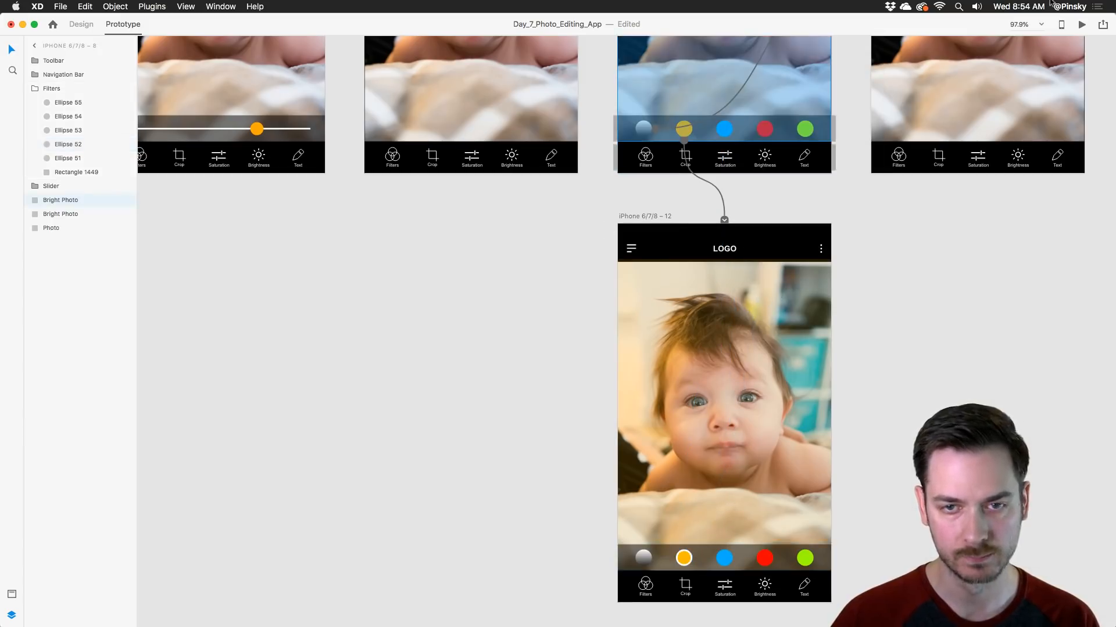
{"action": "left_click", "coordinate": [1082, 25]}
{"action": "left_click", "coordinate": [525, 428]}
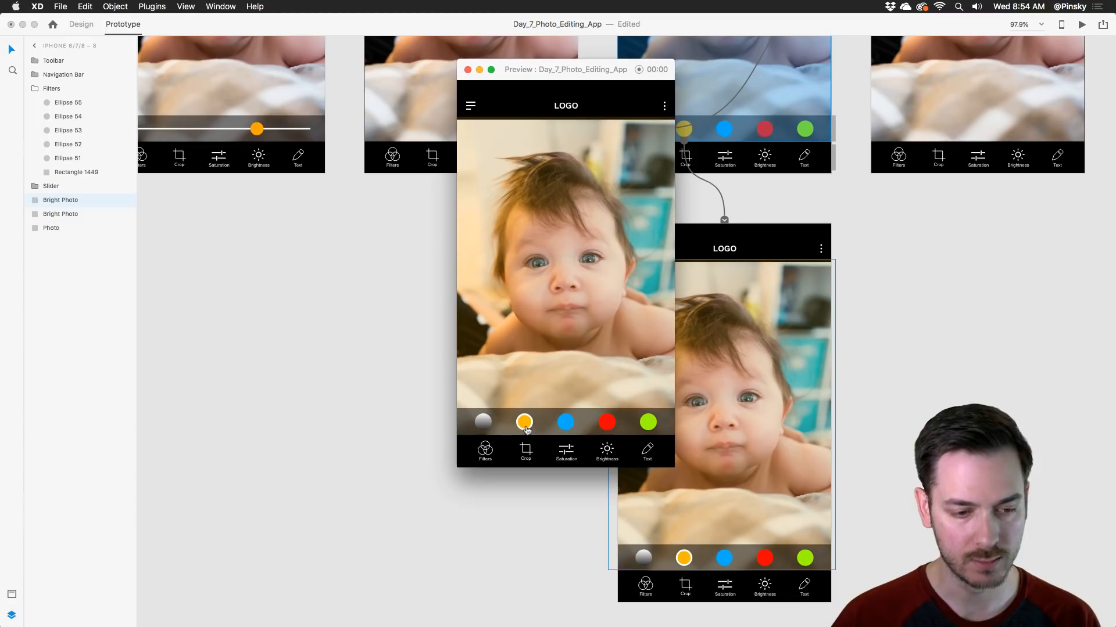
{"action": "left_click", "coordinate": [486, 425]}
{"action": "left_click_drag", "start_coordinate": [477, 423], "coordinate": [673, 416]}
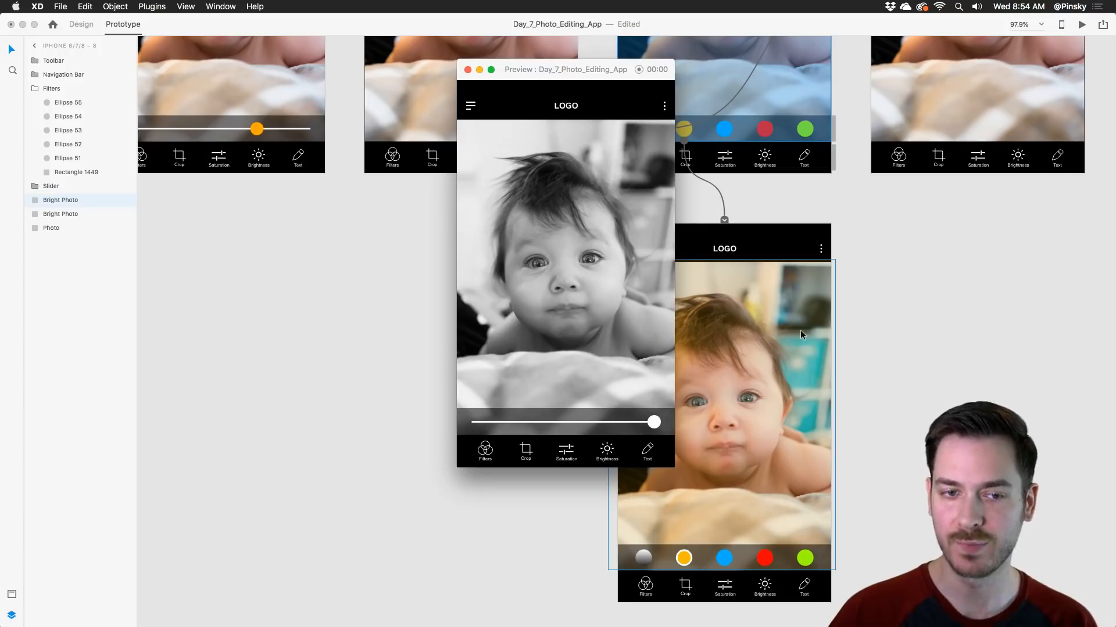
{"action": "key", "text": "super+w"}
Step: Review the overall layout of the photo editing artboards, from iPhone 6/7/8 – 6 through iPhone 6/7/8 – 11 and iPhone 6/7/8 – 12
{"action": "scroll", "coordinate": [923, 305], "scroll_direction": "down", "scroll_amount": 3}
{"action": "scroll", "coordinate": [880, 340], "scroll_direction": "up", "scroll_amount": 1}
{"action": "scroll", "coordinate": [880, 340], "scroll_direction": "right", "scroll_amount": 1}
{"action": "left_click", "coordinate": [880, 338]}
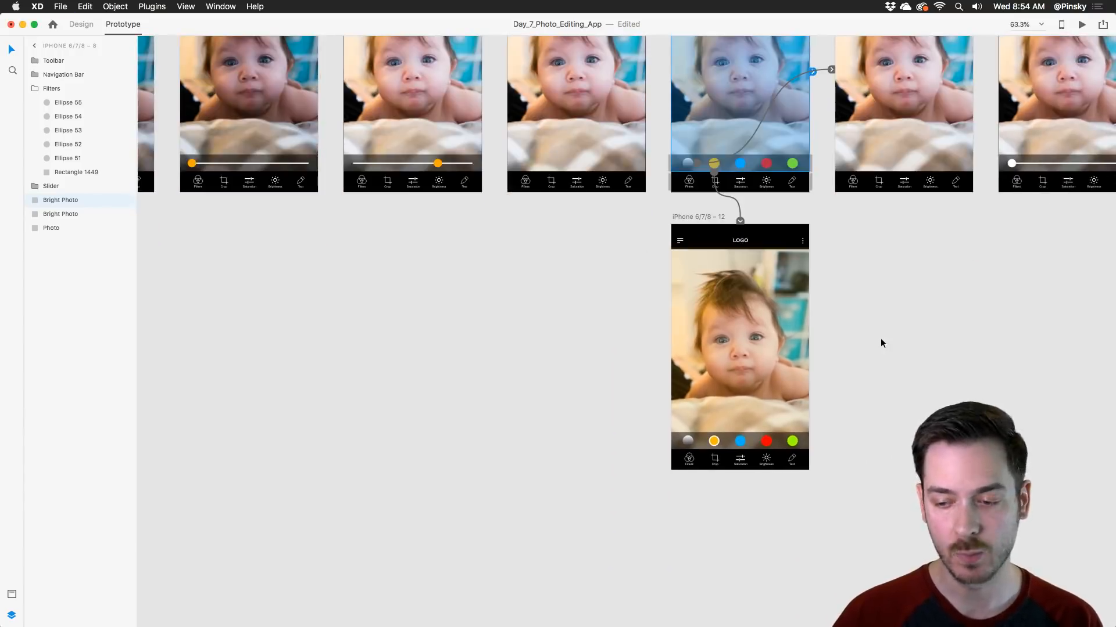
{"action": "scroll", "coordinate": [880, 338], "scroll_direction": "up", "scroll_amount": 1}
{"action": "scroll", "coordinate": [889, 339], "scroll_direction": "down", "scroll_amount": 3}
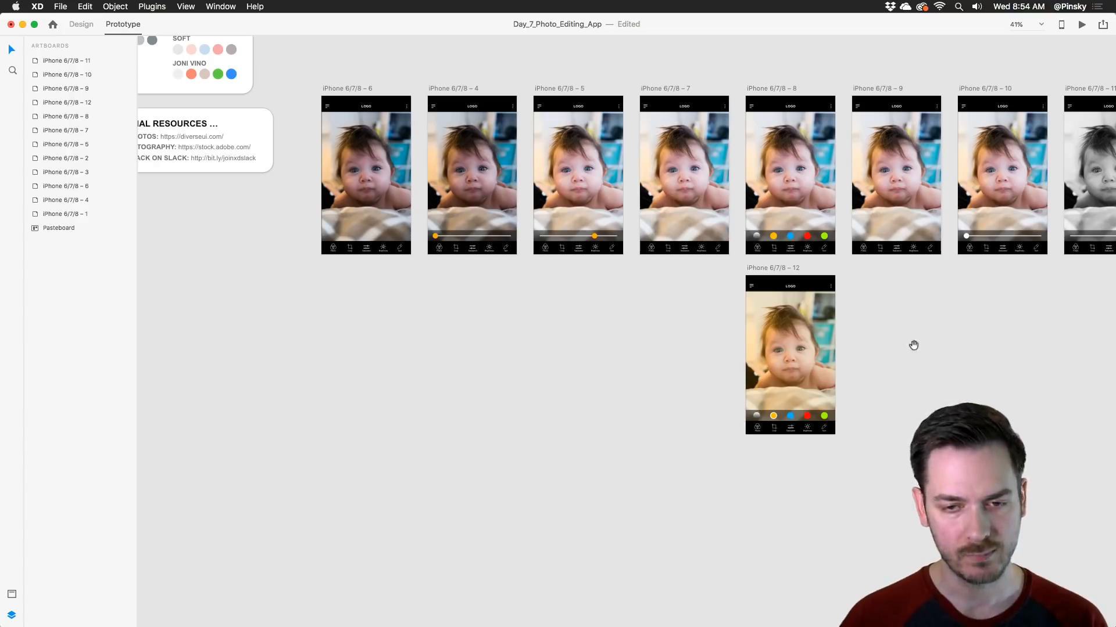
{"action": "left_click_drag", "start_coordinate": [913, 345], "coordinate": [785, 414]}
{"action": "scroll", "coordinate": [782, 407], "scroll_direction": "down", "scroll_amount": 1}
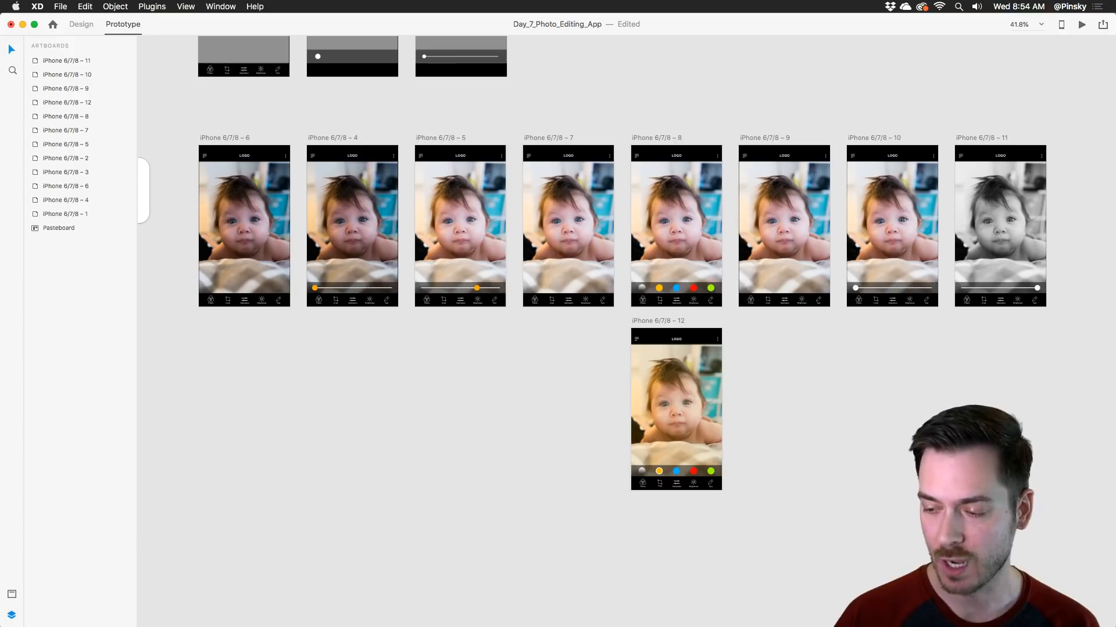
Step: Switch to Slack and open the design_feedback channel in the Adobe XD workspace
{"action": "key", "text": "super+Tab"}
{"action": "left_click", "coordinate": [367, 231]}
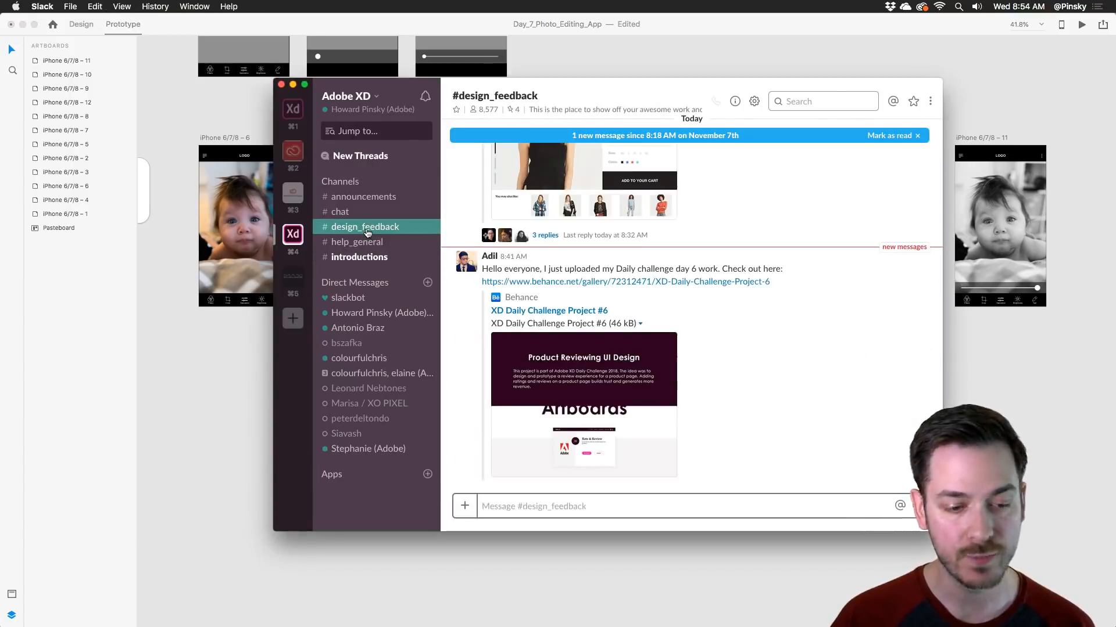